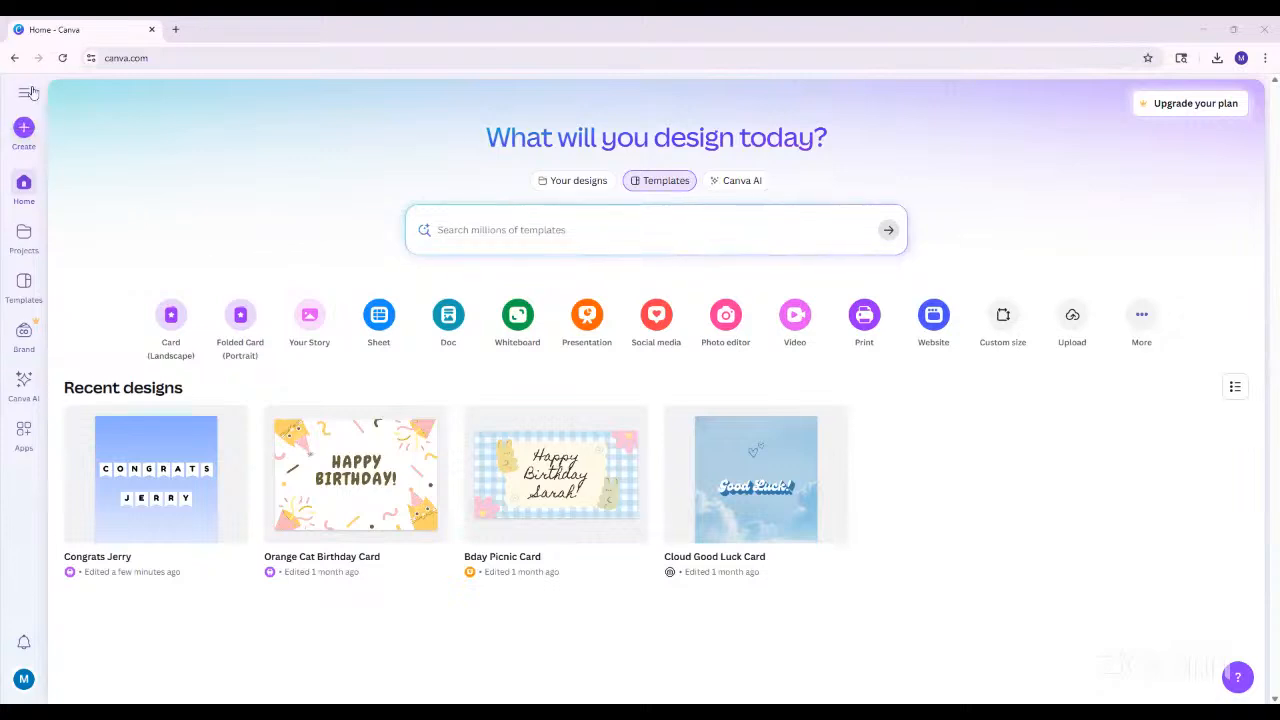
Open the Templates page from the home page and collapse the side menu
{"action": "left_click", "coordinate": [27, 92]}
{"action": "left_click", "coordinate": [27, 94]}
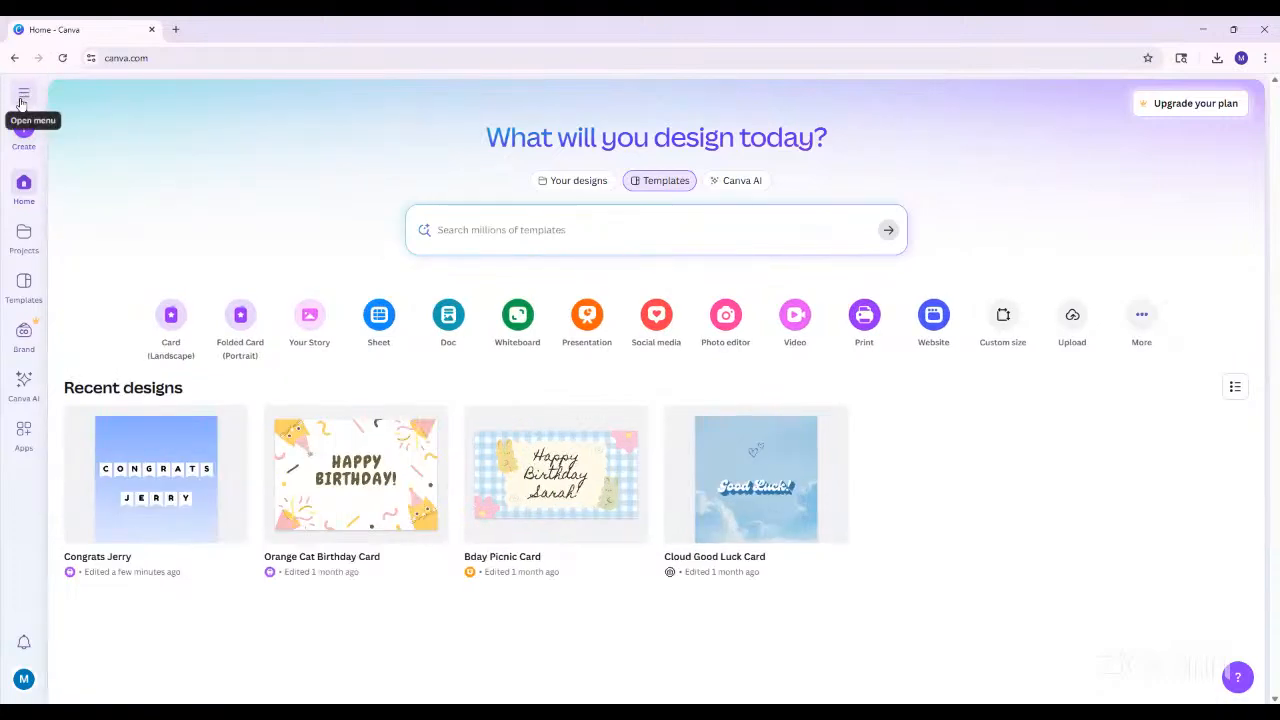
{"action": "left_click", "coordinate": [27, 92]}
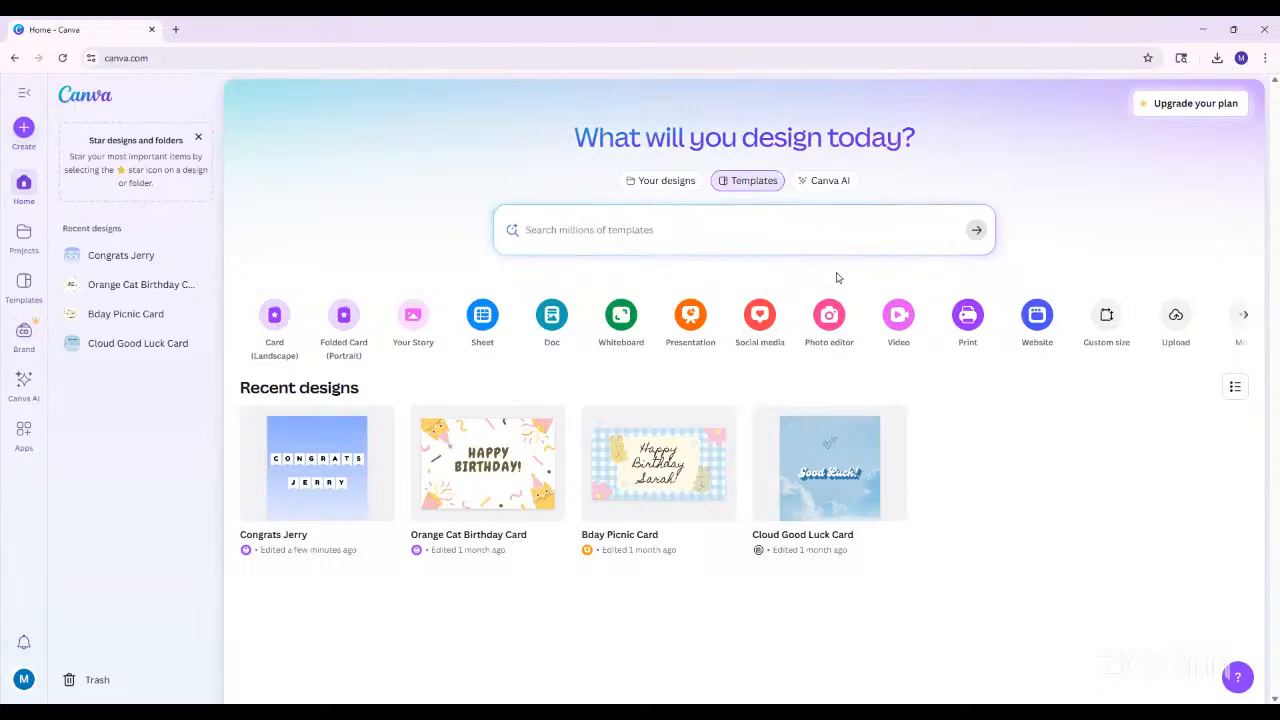
{"action": "left_click", "coordinate": [24, 281]}
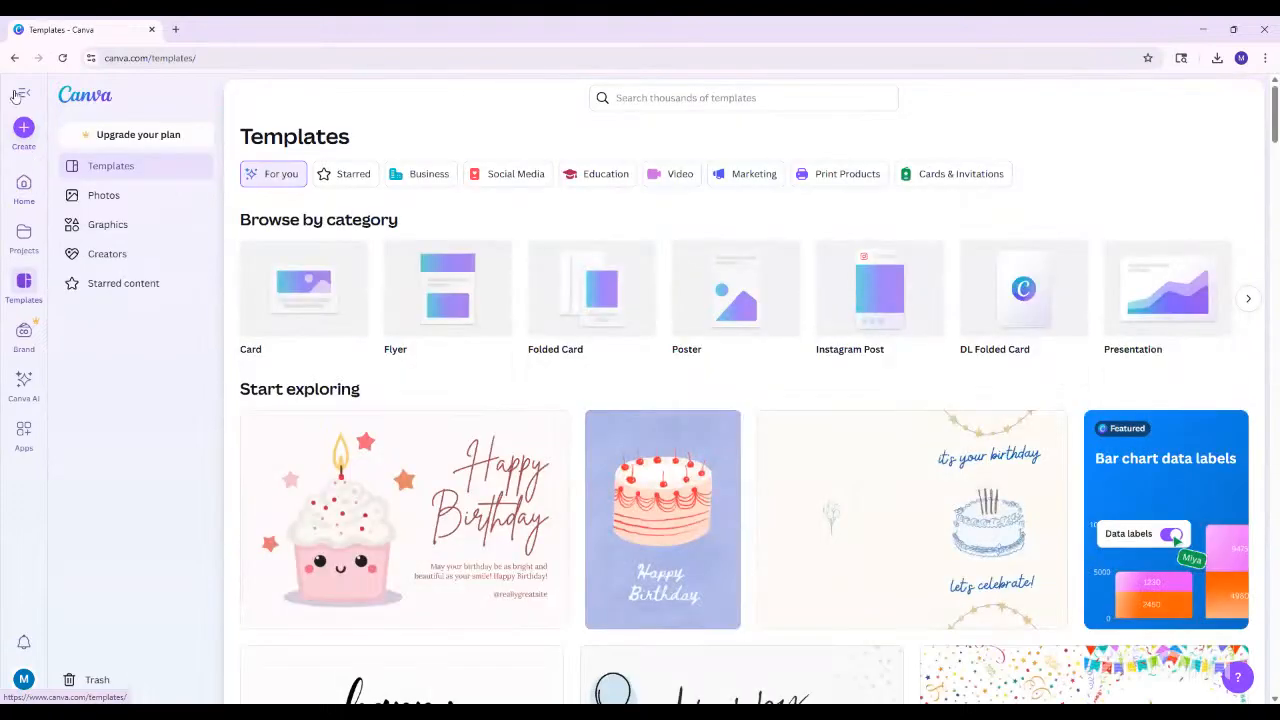
{"action": "left_click", "coordinate": [17, 94]}
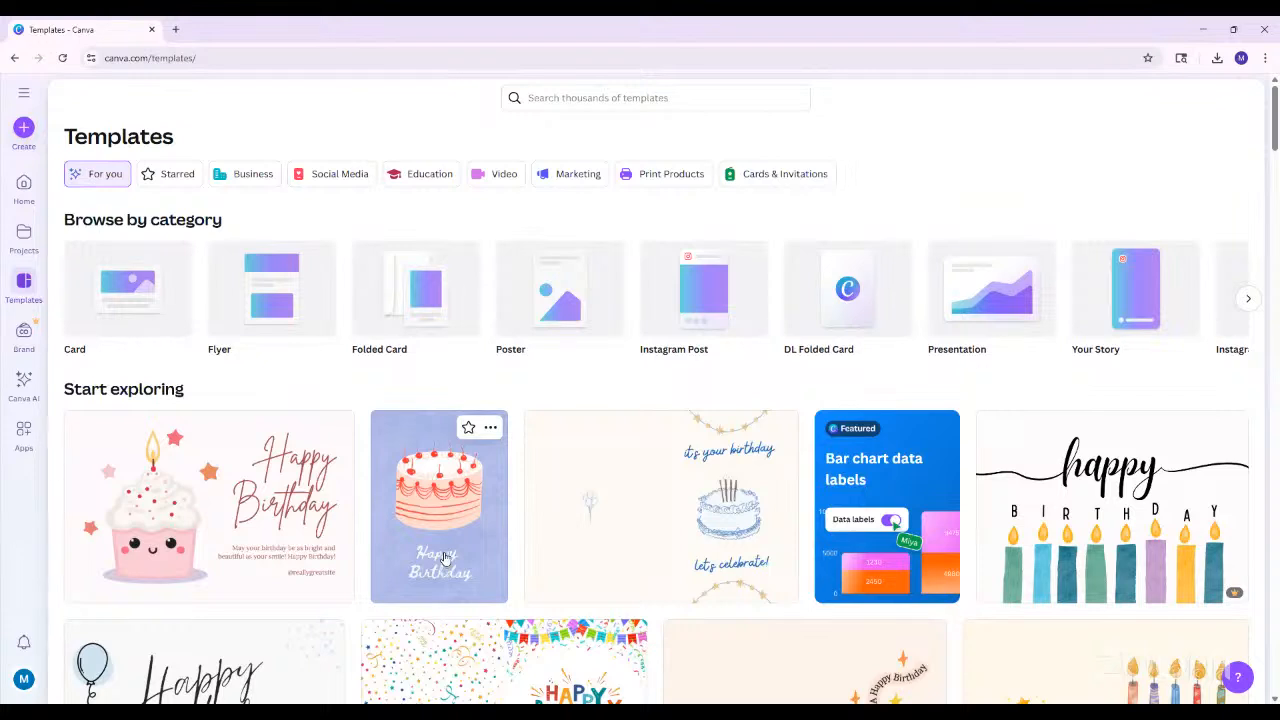
Start customizing the Pink and Blue Illustrative Happy Birthday Card template in the editor
{"action": "left_click", "coordinate": [418, 521]}
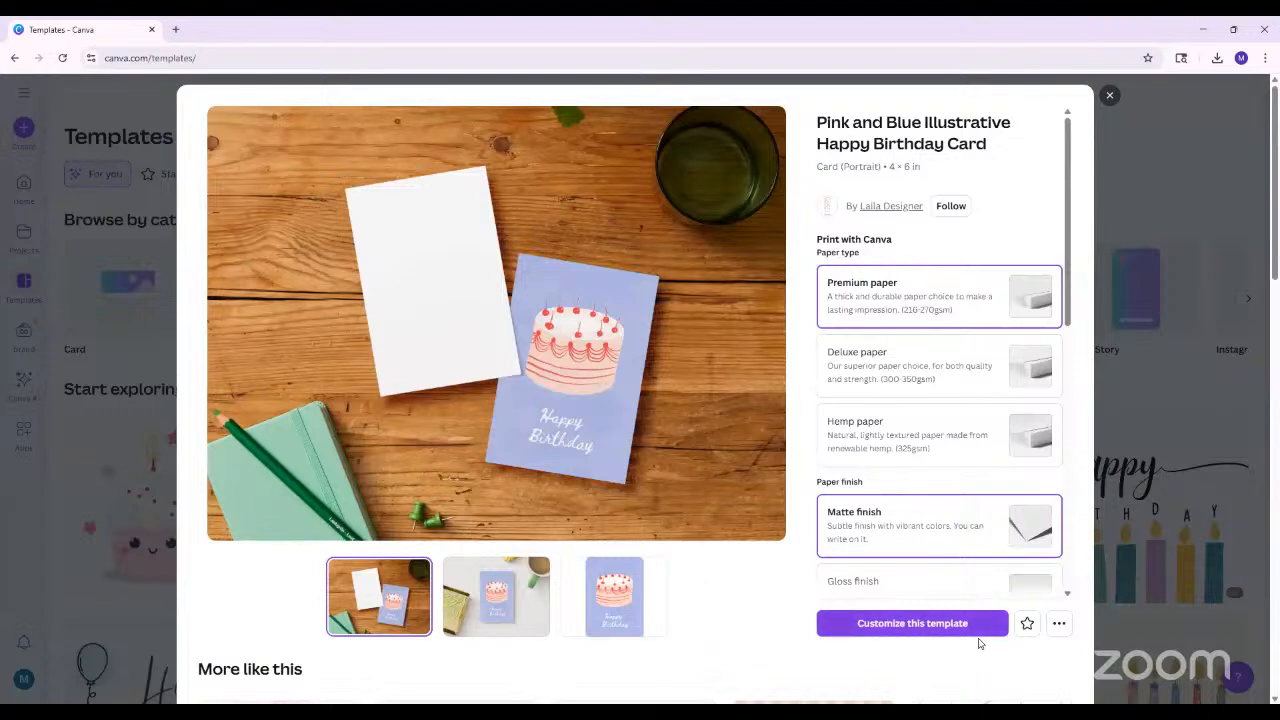
{"action": "left_click", "coordinate": [863, 626]}
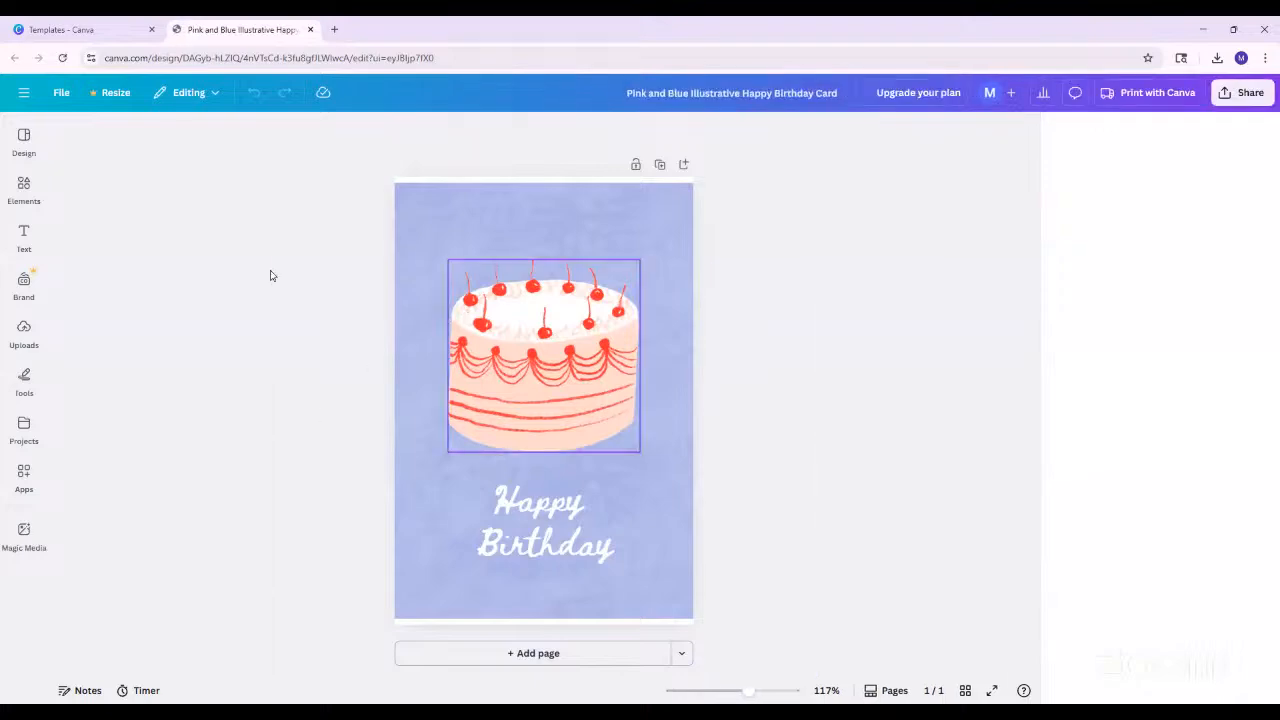
{"action": "left_click", "coordinate": [28, 145]}
{"action": "left_click", "coordinate": [24, 188]}
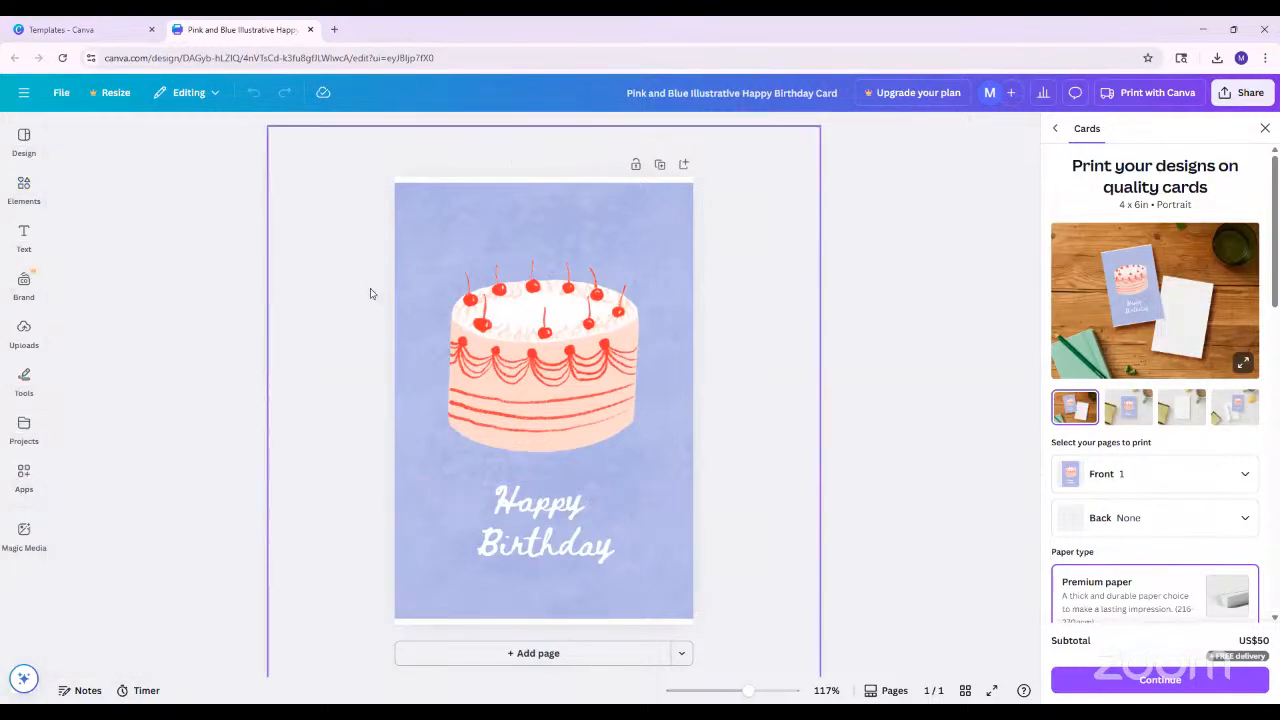
Replace the "Happy Birthday" text below the cake with "Congratulations!"
{"action": "left_click", "coordinate": [539, 543]}
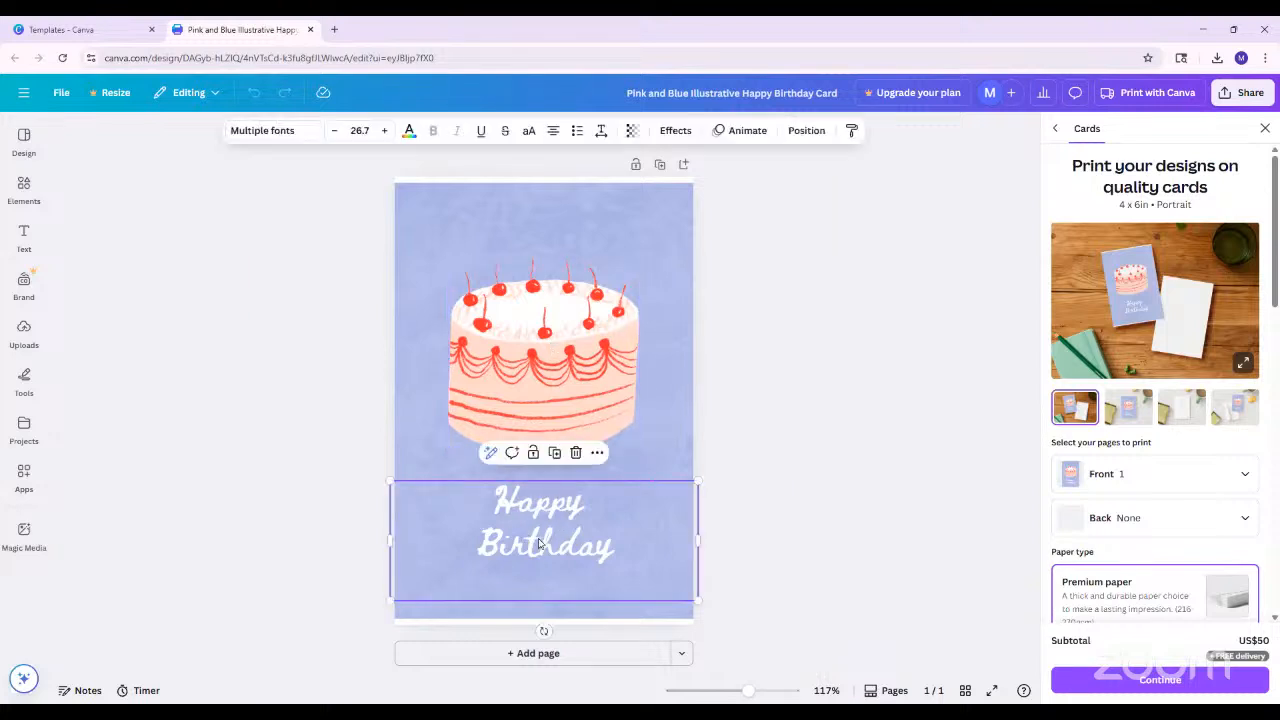
{"action": "double_click", "coordinate": [599, 543]}
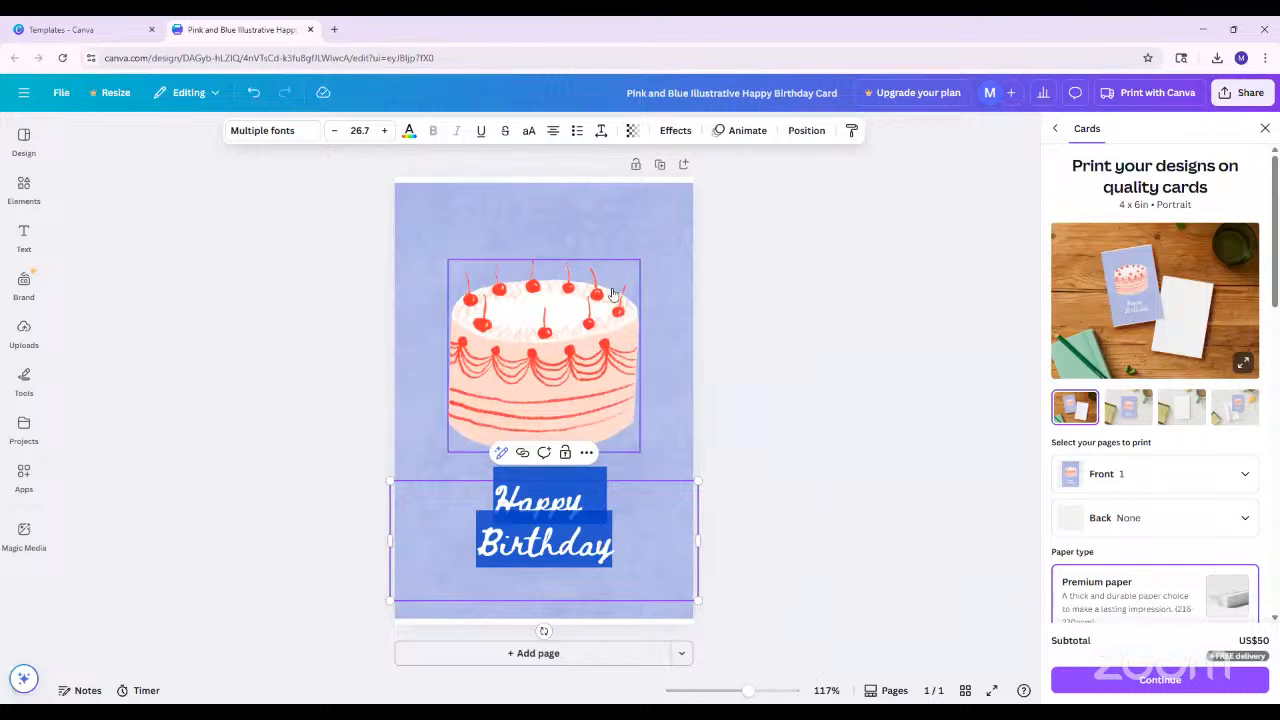
{"action": "type", "text": "Congrat"}
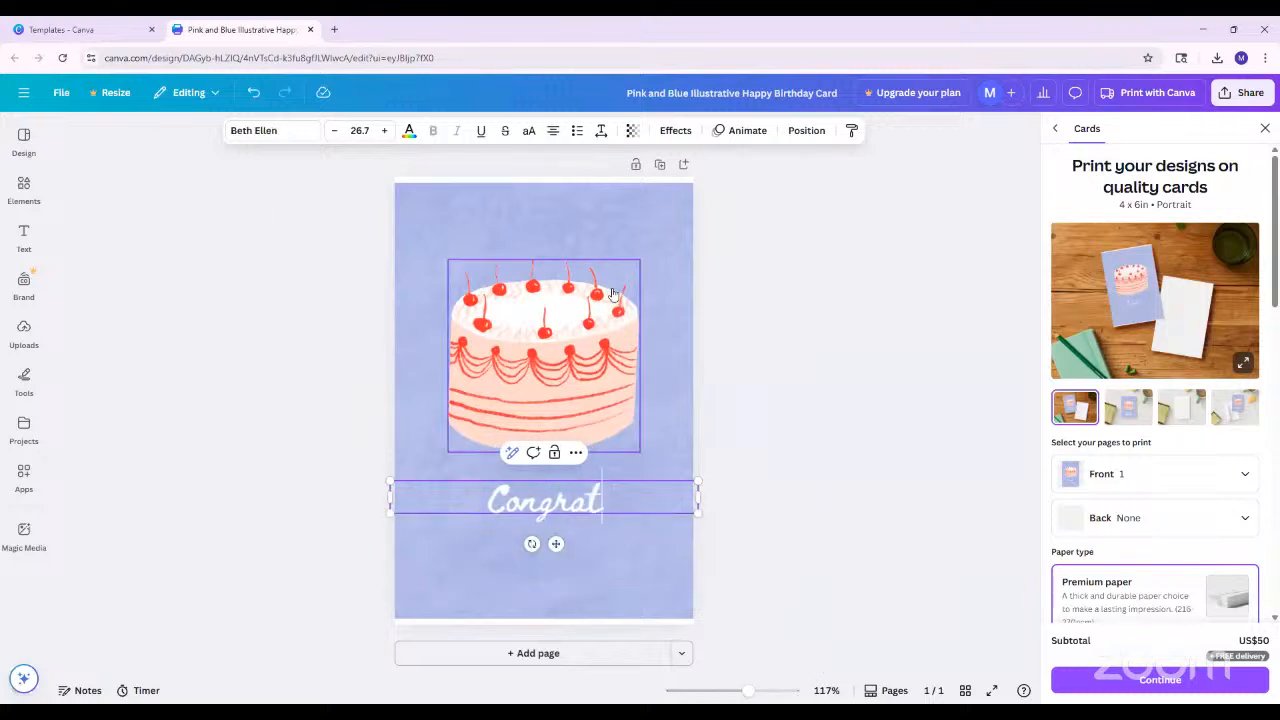
{"action": "type", "text": "ulations!"}
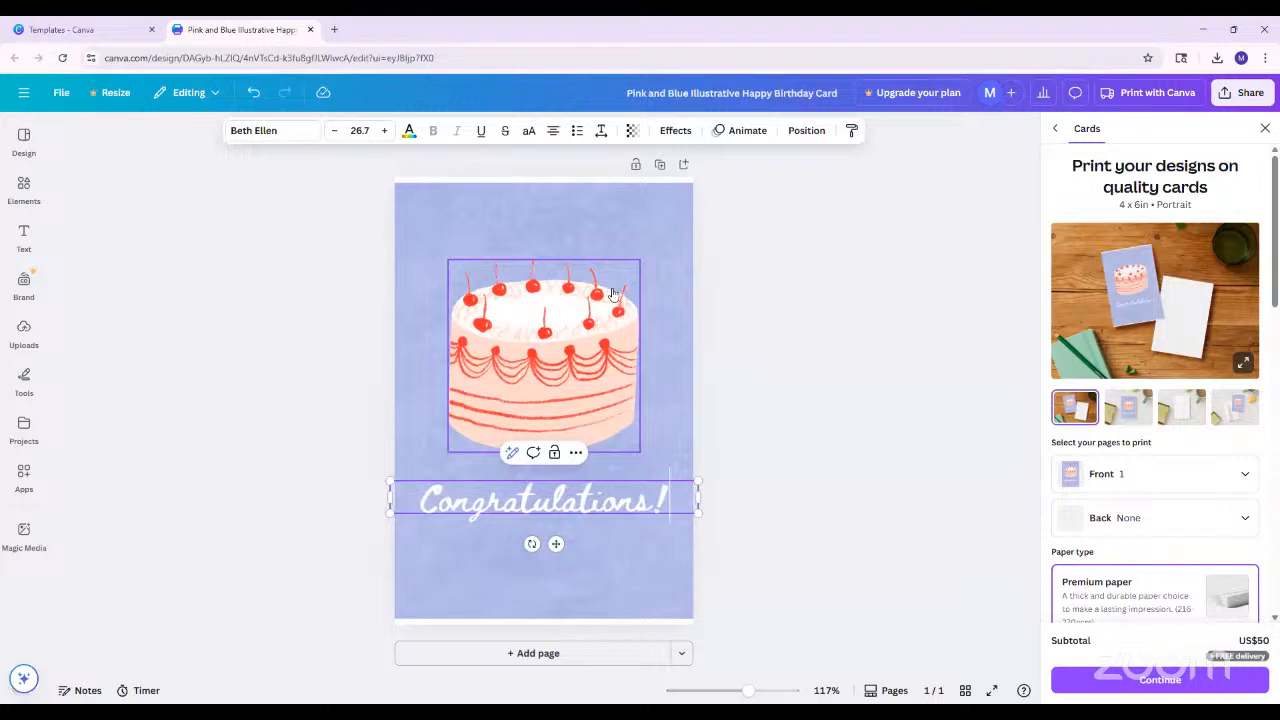
{"action": "left_click", "coordinate": [834, 528]}
Browse the font list and change the "Congratulations!" text to the Brittany font
{"action": "left_click", "coordinate": [610, 509]}
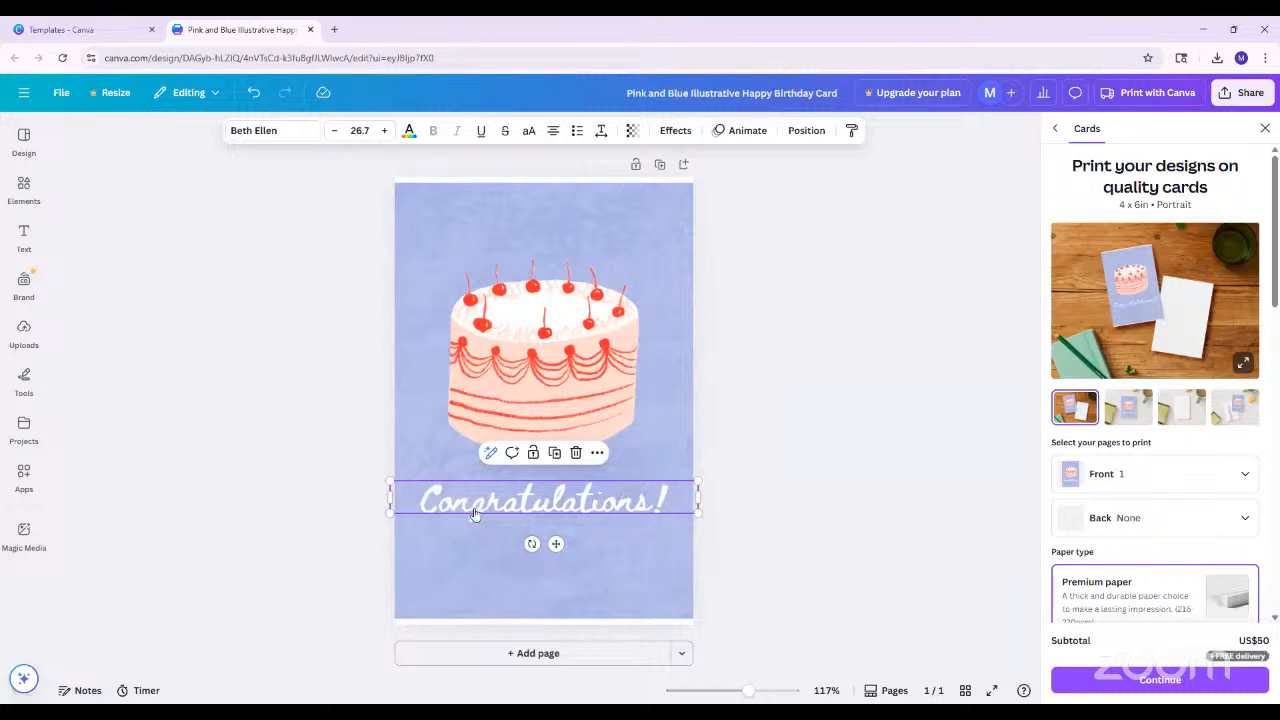
{"action": "left_click", "coordinate": [525, 499]}
{"action": "left_click", "coordinate": [689, 506]}
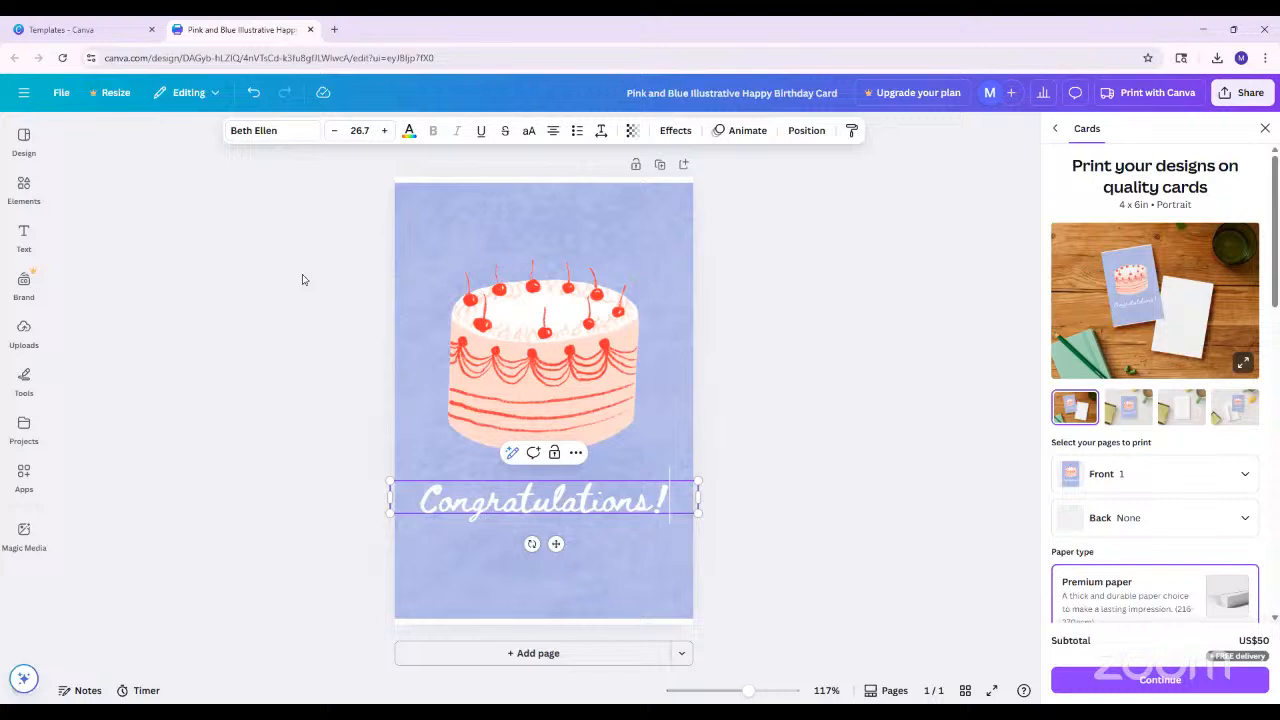
{"action": "left_click", "coordinate": [279, 133]}
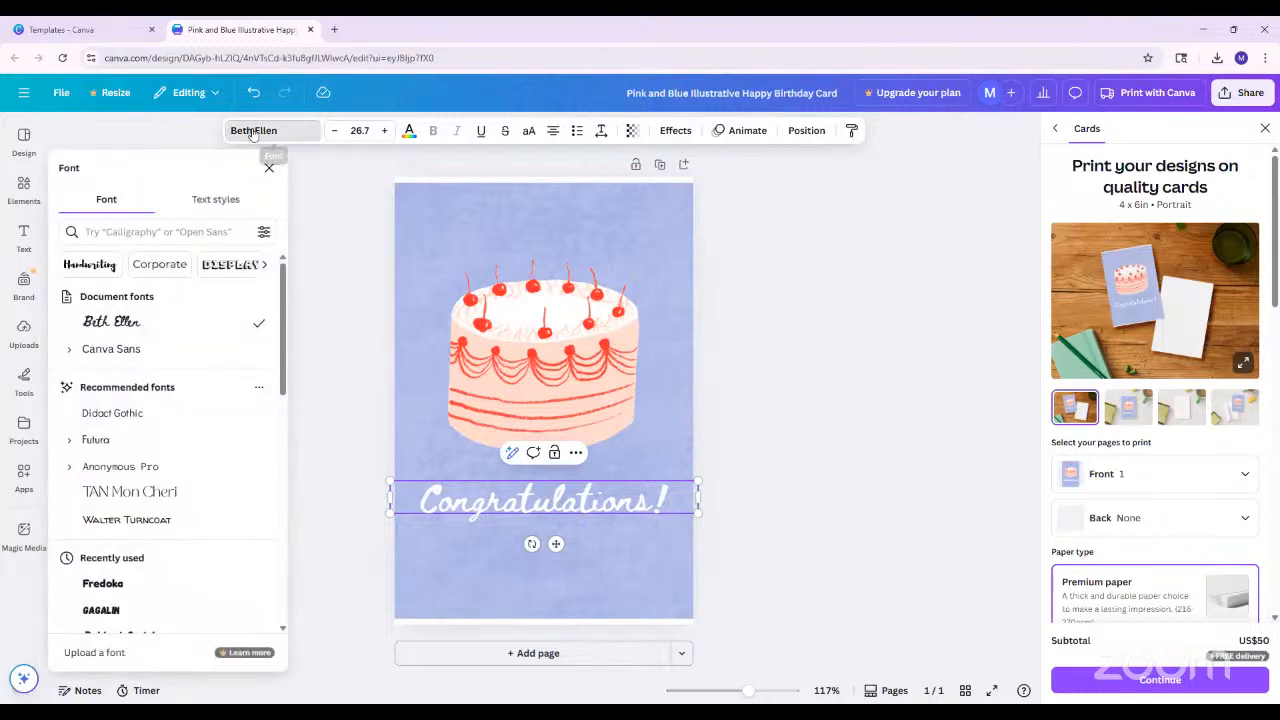
{"action": "left_click_drag", "start_coordinate": [287, 298], "coordinate": [288, 549]}
{"action": "scroll", "coordinate": [225, 548], "scroll_direction": "down", "scroll_amount": 2}
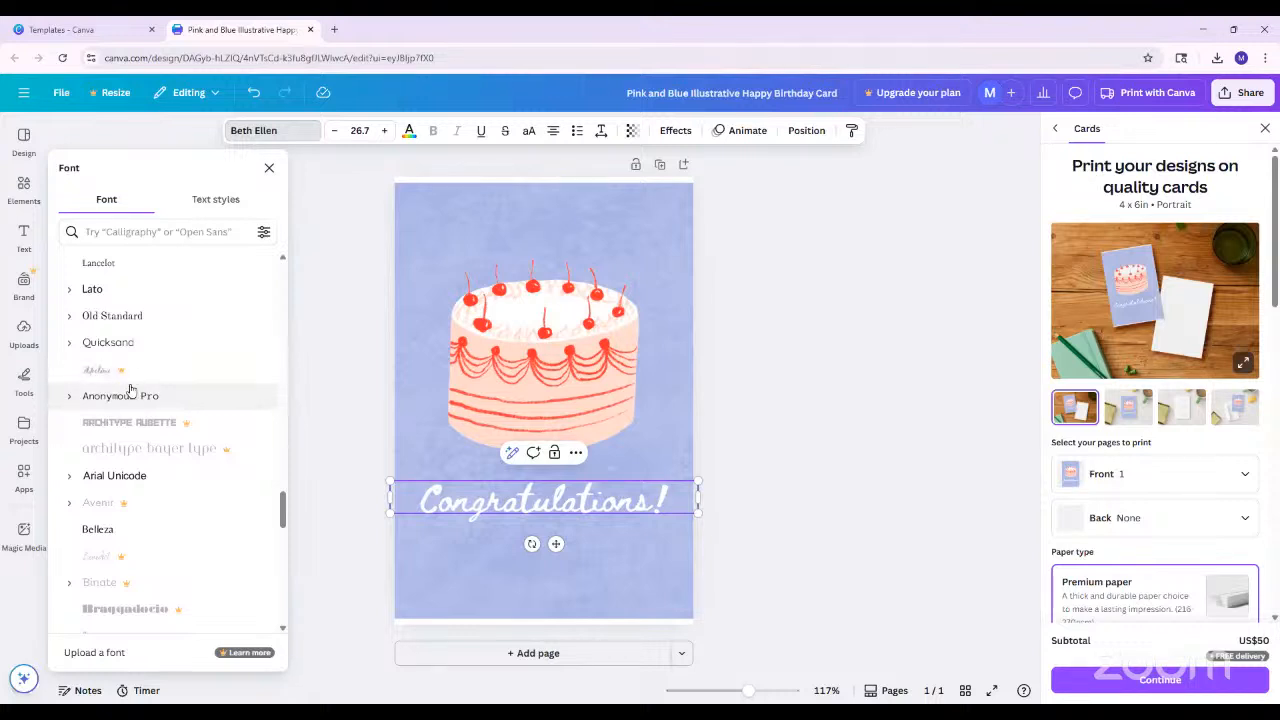
{"action": "scroll", "coordinate": [171, 451], "scroll_direction": "up", "scroll_amount": 4}
{"action": "scroll", "coordinate": [173, 470], "scroll_direction": "up", "scroll_amount": 3}
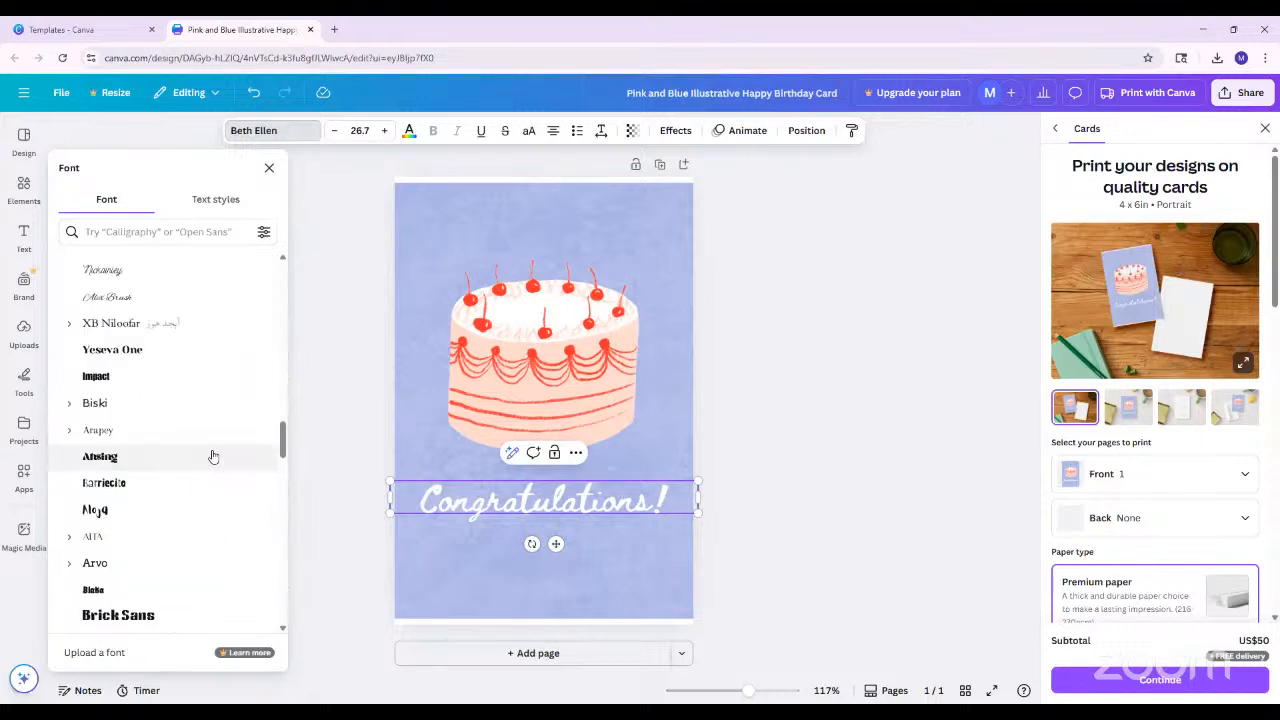
{"action": "scroll", "coordinate": [171, 571], "scroll_direction": "up", "scroll_amount": 5}
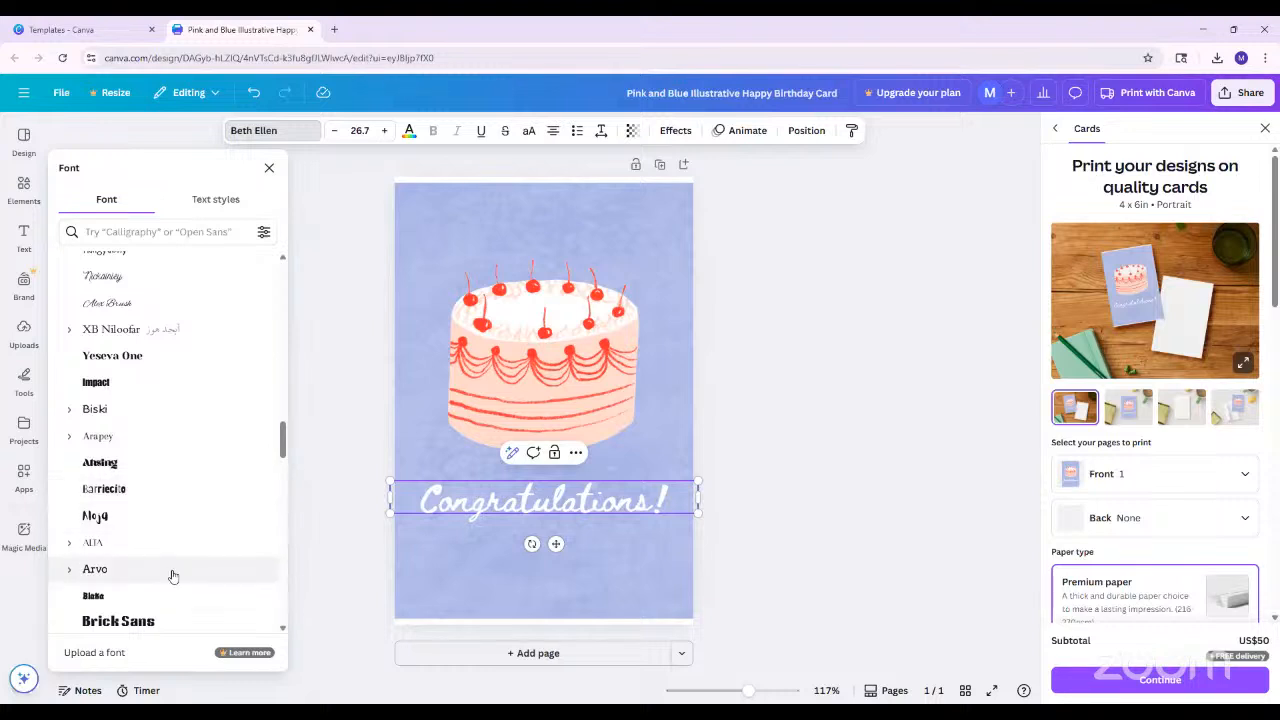
{"action": "scroll", "coordinate": [171, 571], "scroll_direction": "up", "scroll_amount": 4}
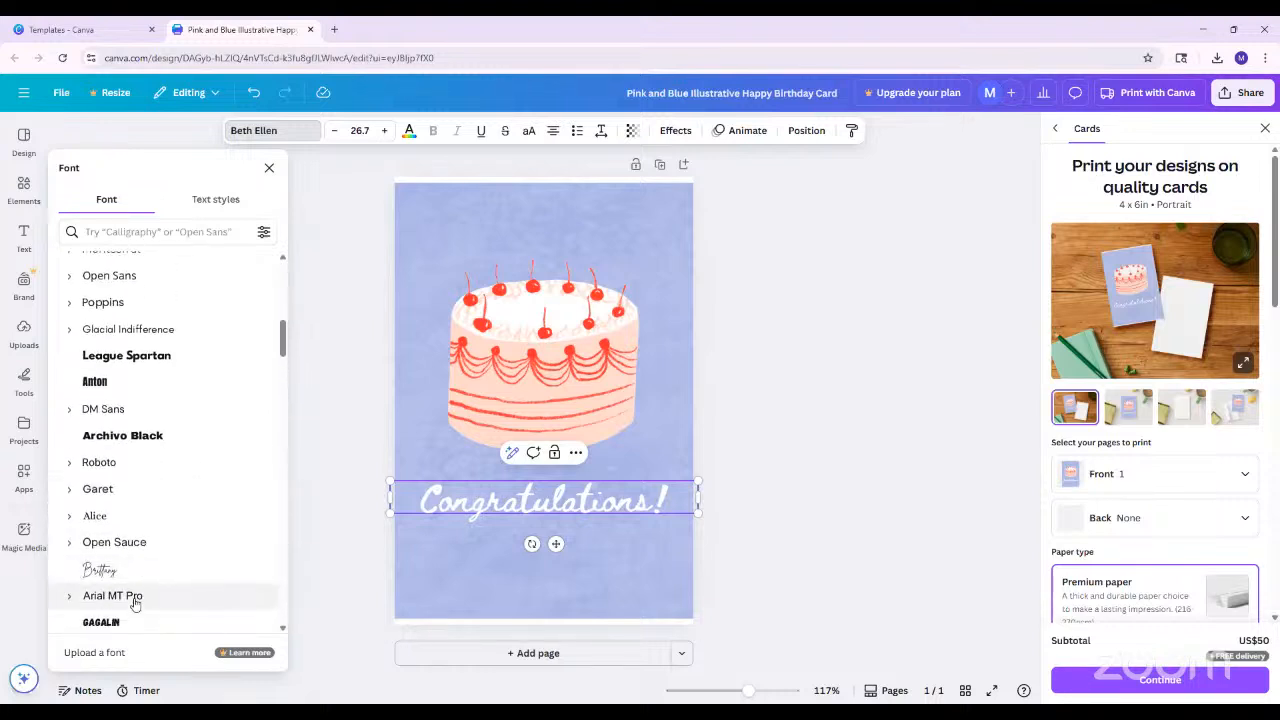
{"action": "left_click", "coordinate": [136, 576]}
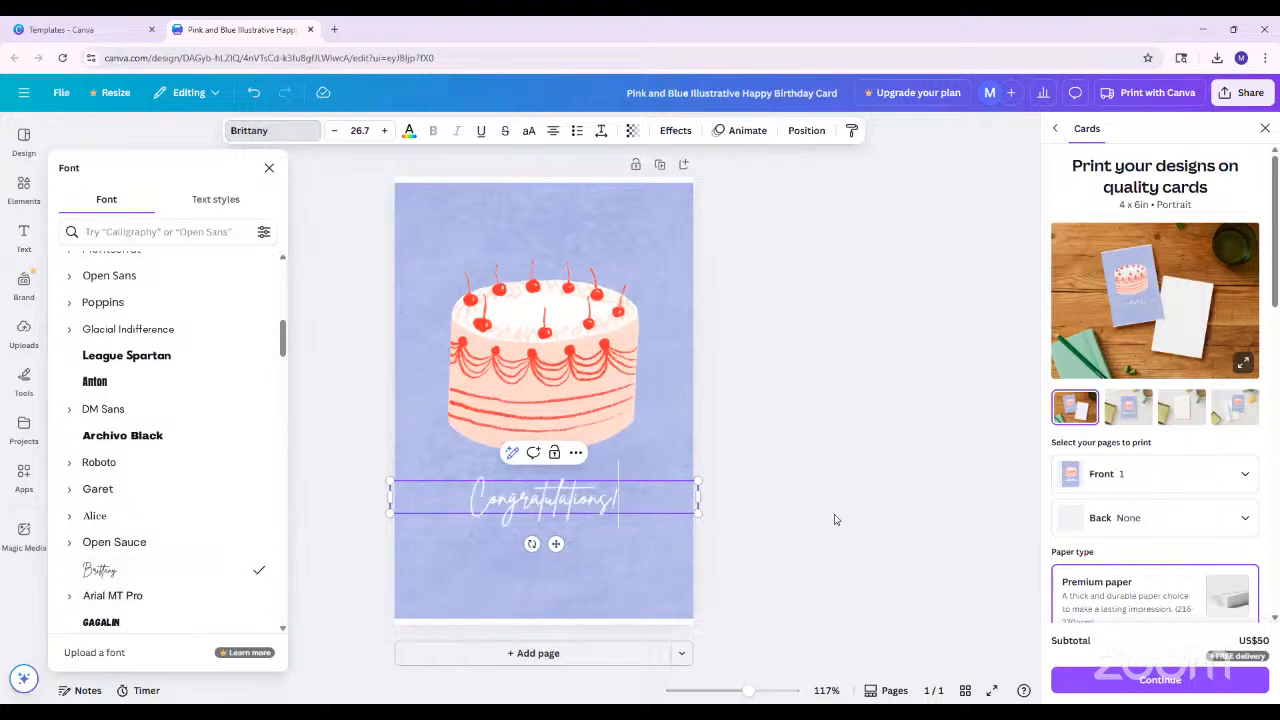
{"action": "key", "text": "Escape"}
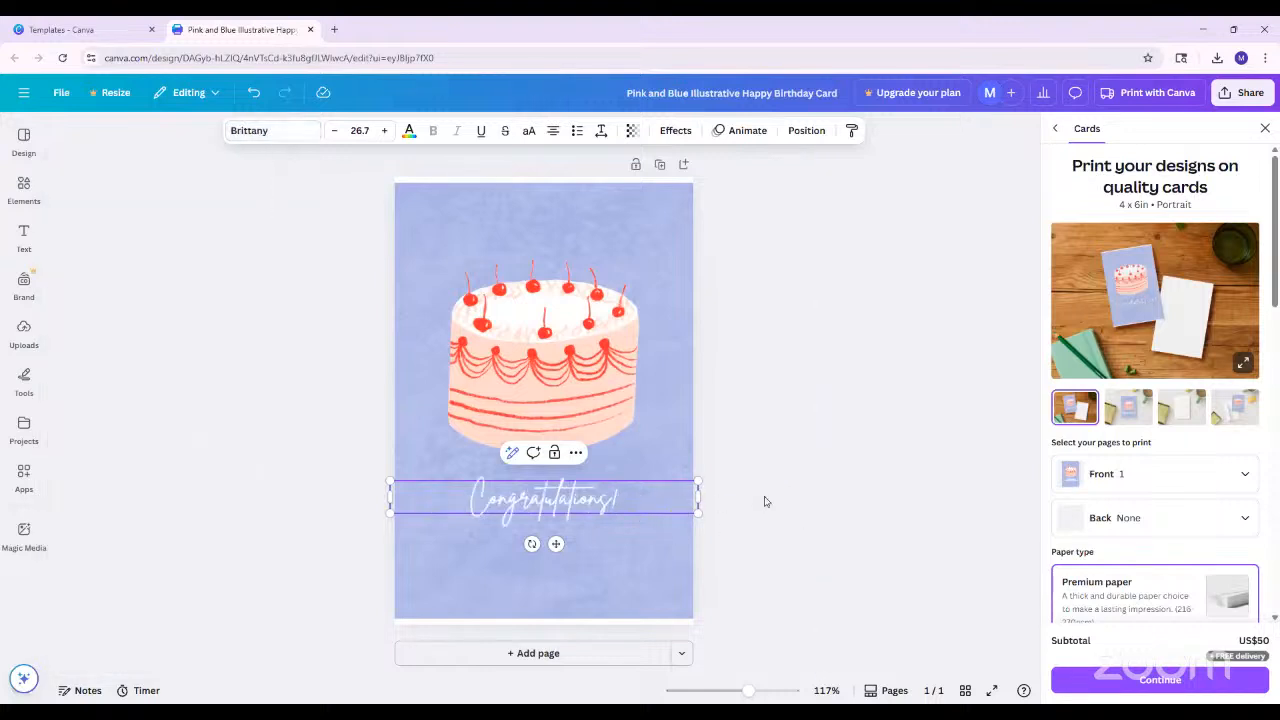
{"action": "key", "text": "Escape"}
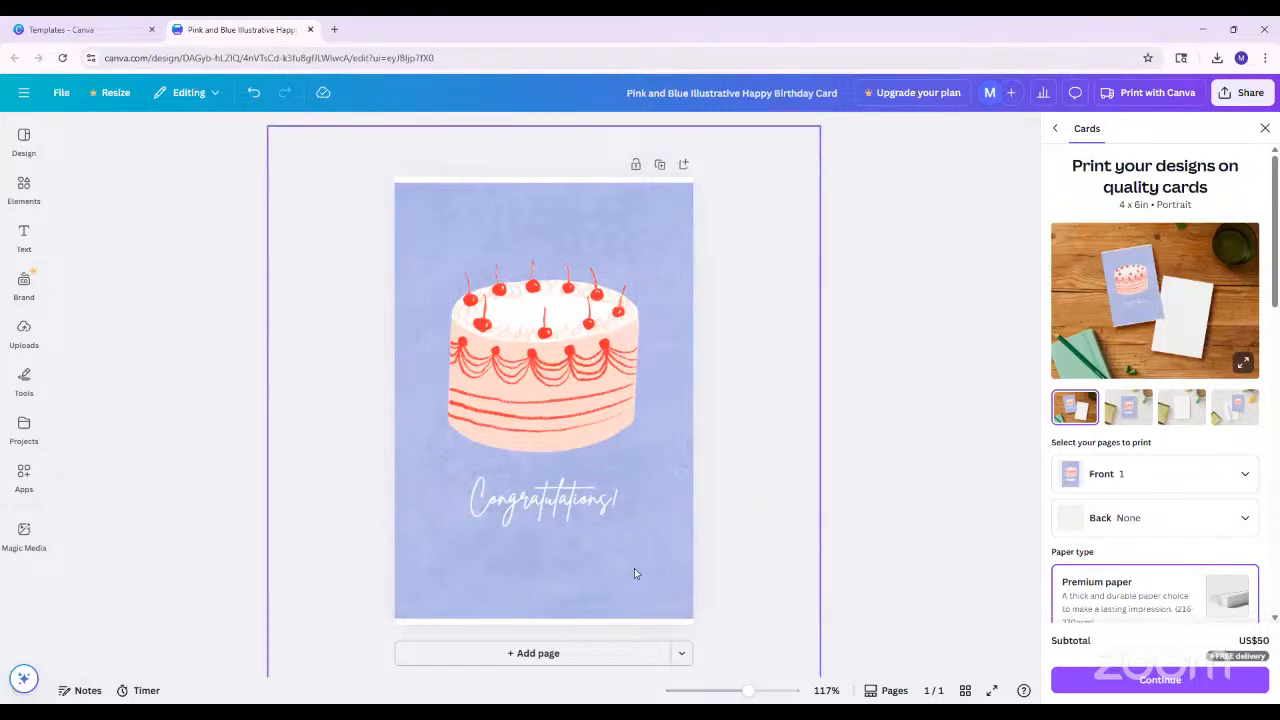
{"action": "left_click", "coordinate": [634, 573]}
{"action": "left_click", "coordinate": [660, 494]}
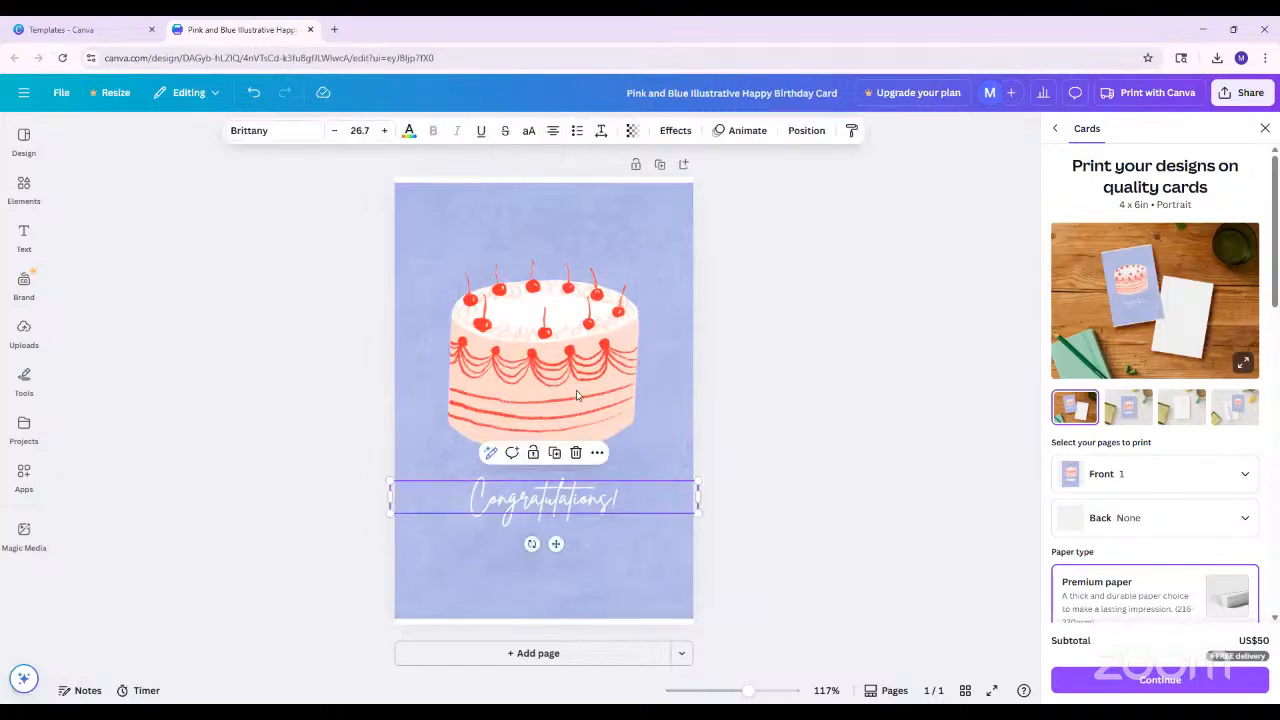
{"action": "left_click", "coordinate": [577, 393]}
{"action": "left_click", "coordinate": [578, 480]}
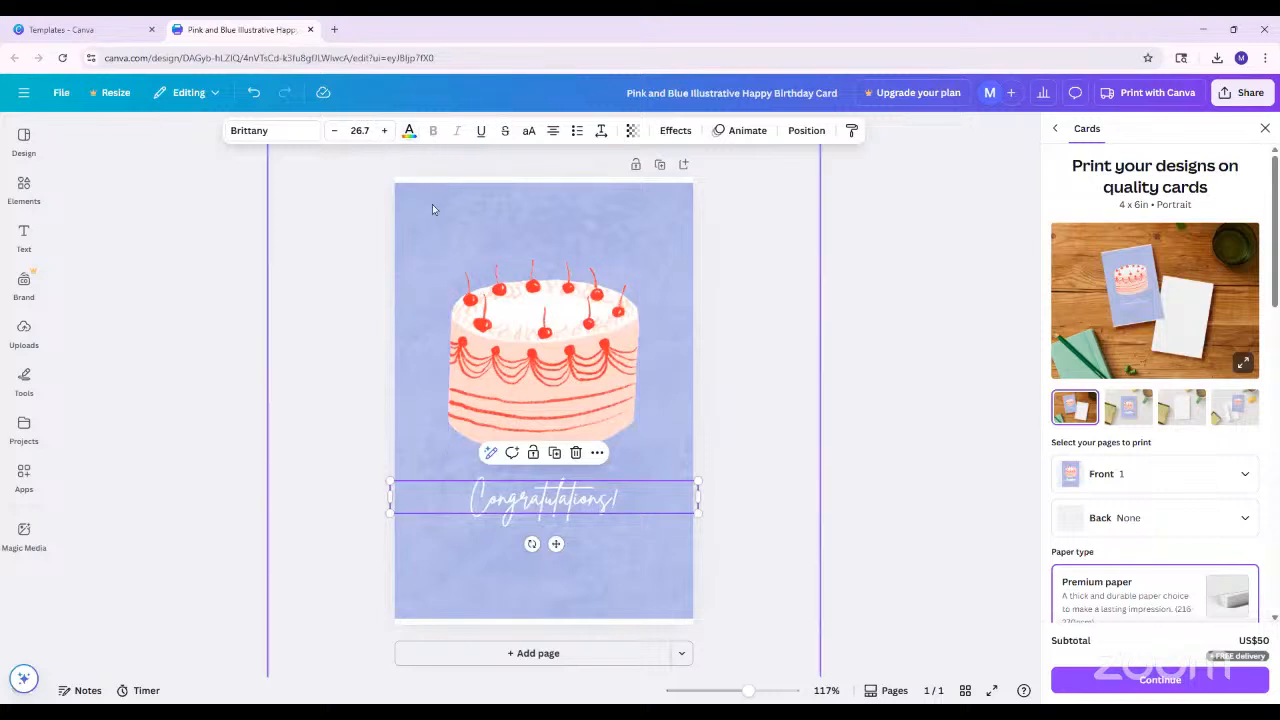
Recolour the "Congratulations!" text with the peach #FED6CB sampled from the cake using the colour picker
{"action": "left_click", "coordinate": [23, 238]}
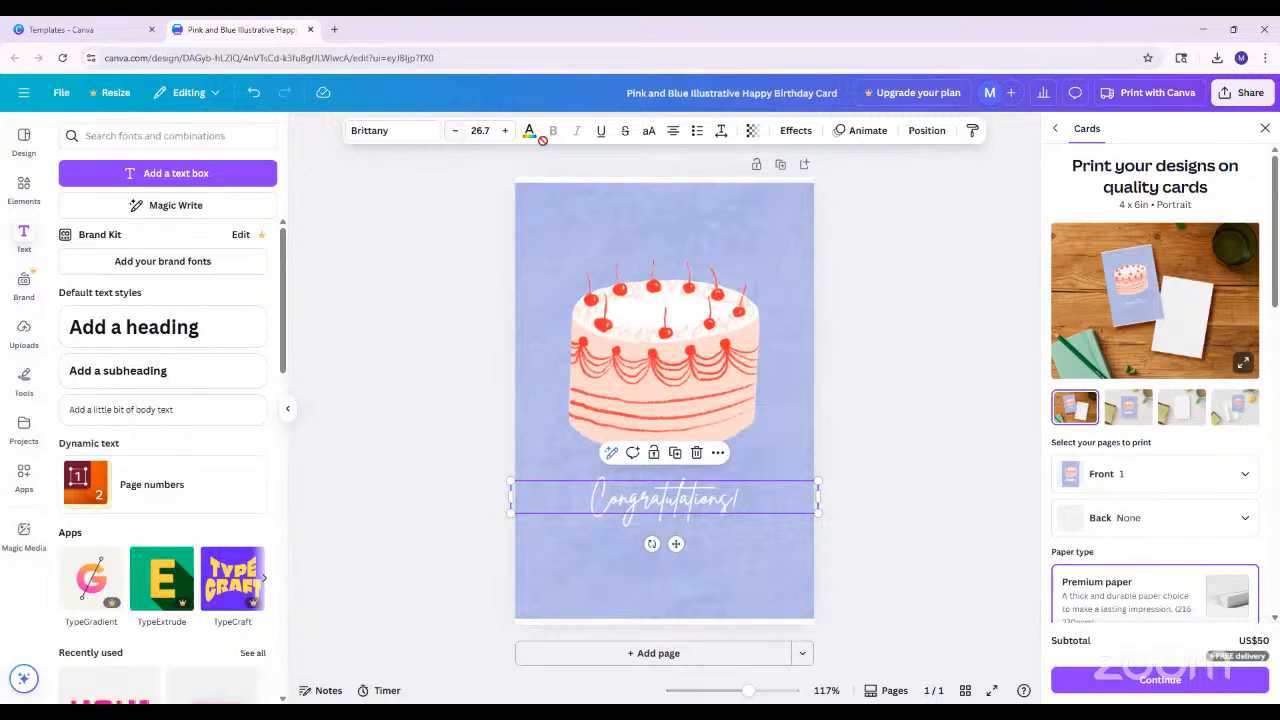
{"action": "left_click", "coordinate": [766, 494]}
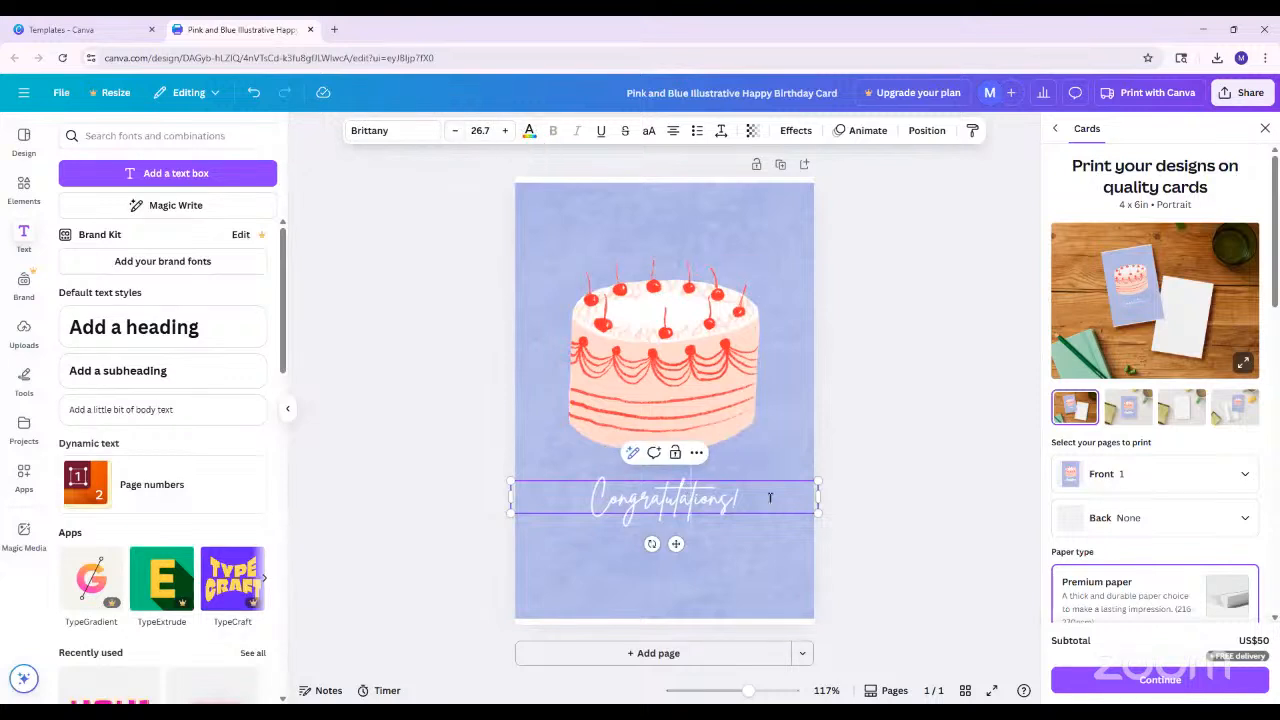
{"action": "left_click_drag", "start_coordinate": [752, 497], "coordinate": [576, 500]}
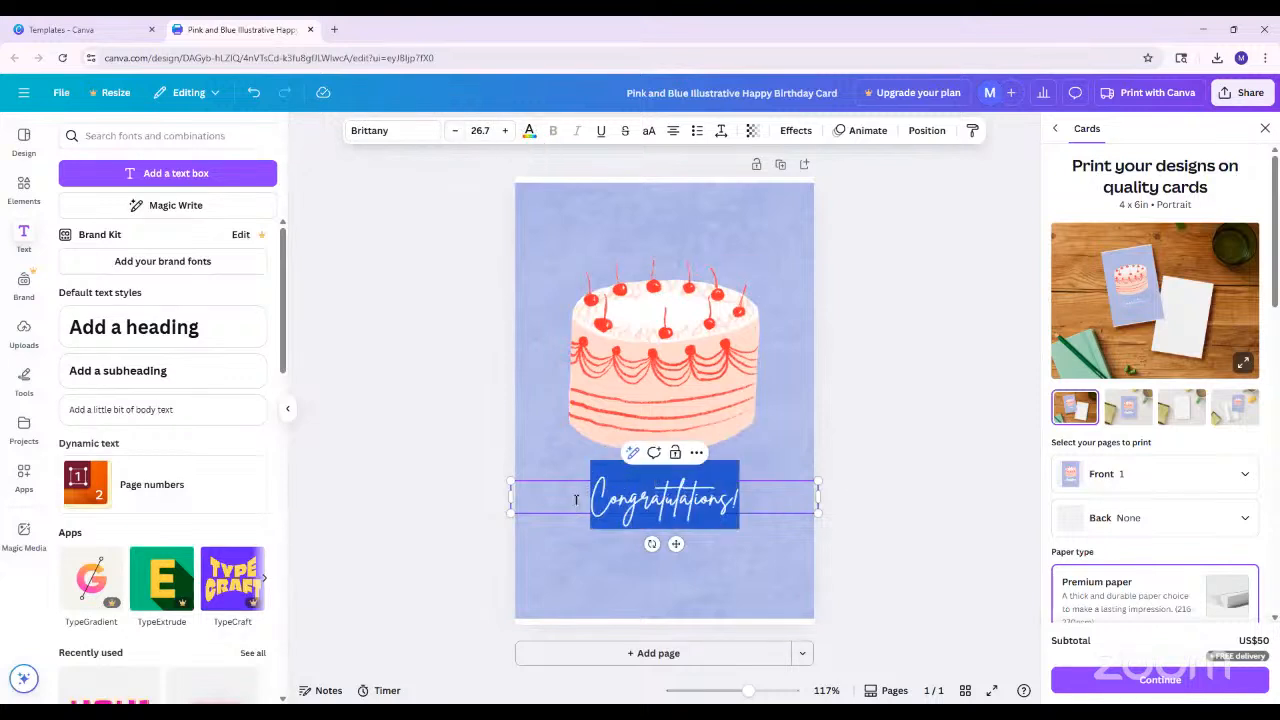
{"action": "left_click", "coordinate": [529, 130]}
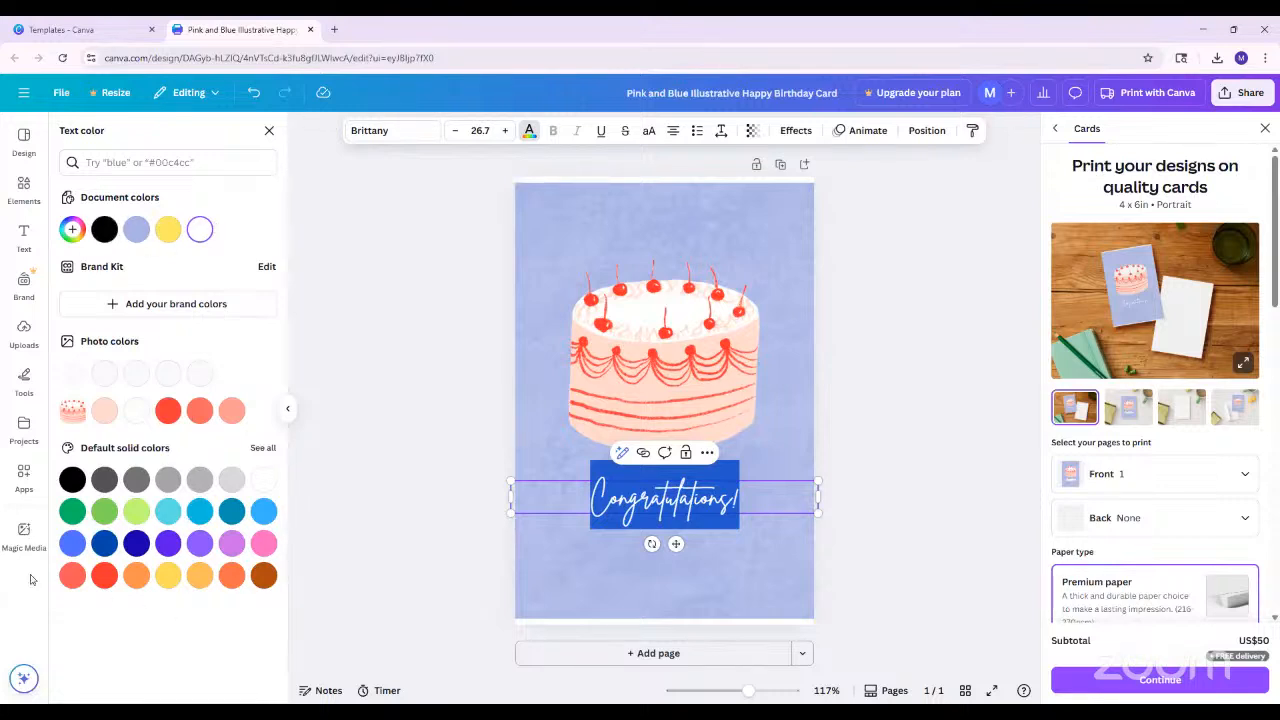
{"action": "left_click", "coordinate": [72, 229]}
{"action": "left_click", "coordinate": [242, 372]}
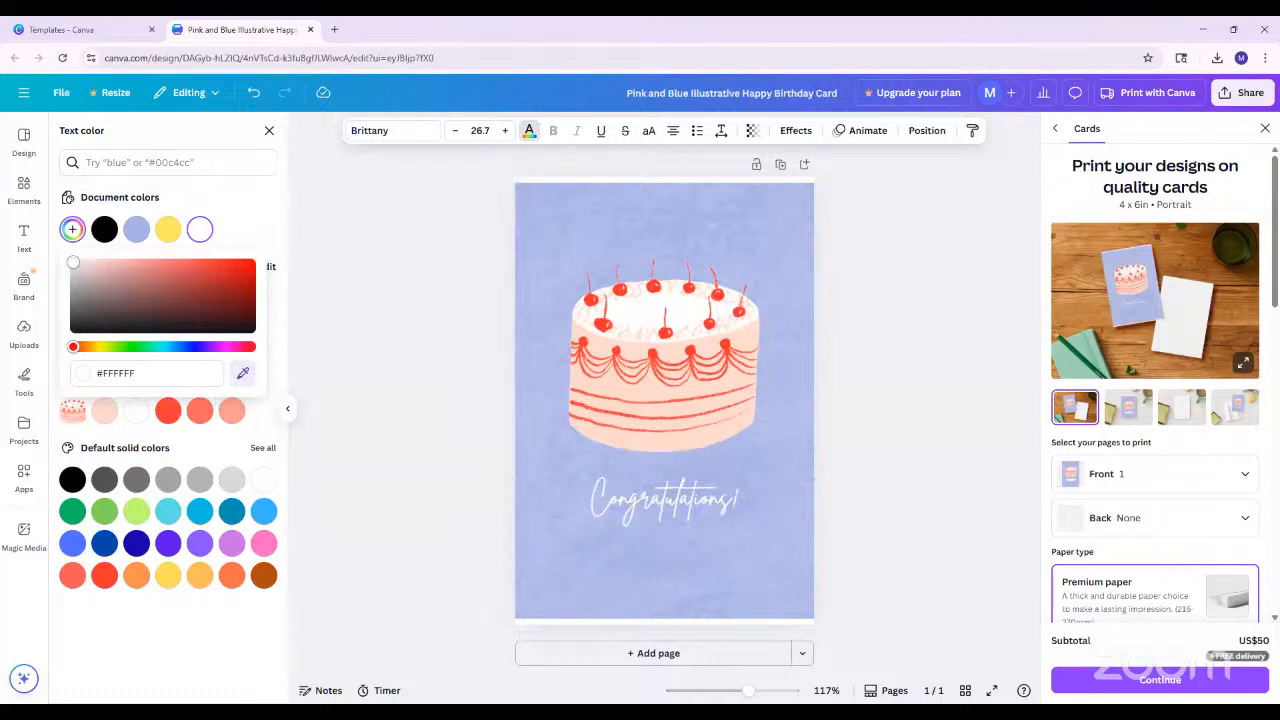
{"action": "left_click", "coordinate": [650, 387]}
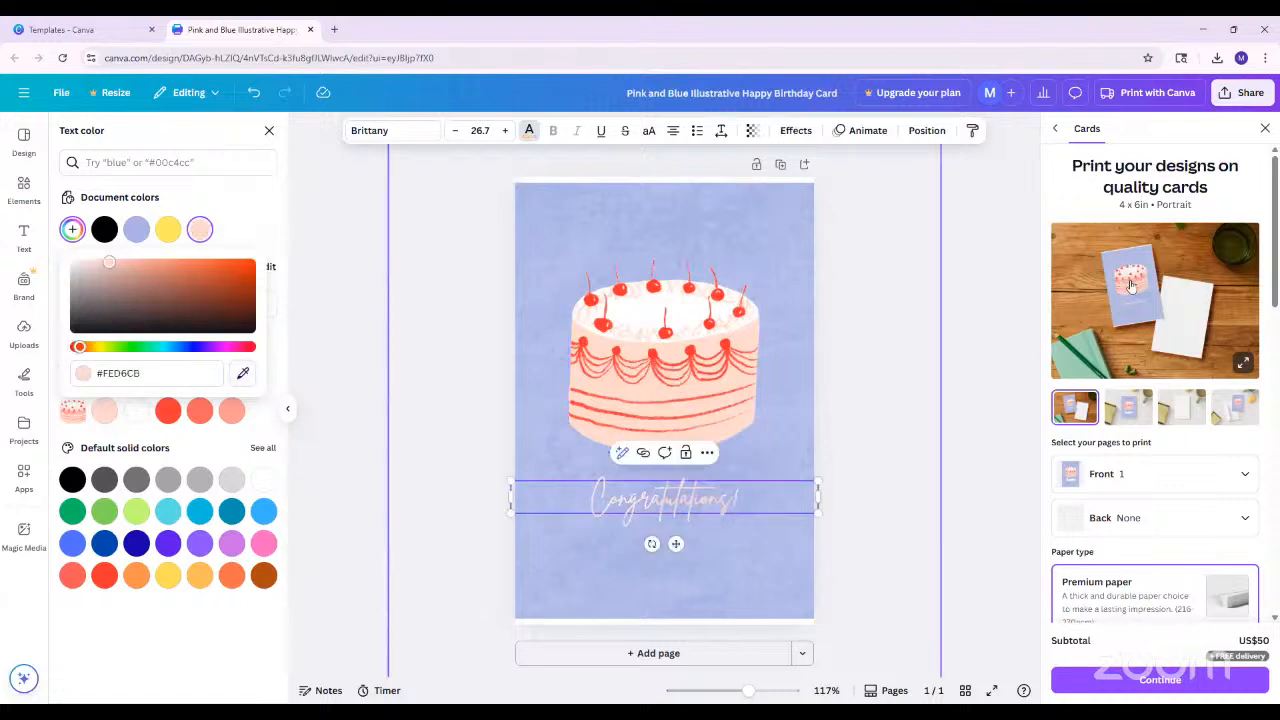
{"action": "left_click", "coordinate": [890, 564]}
{"action": "left_click", "coordinate": [782, 564]}
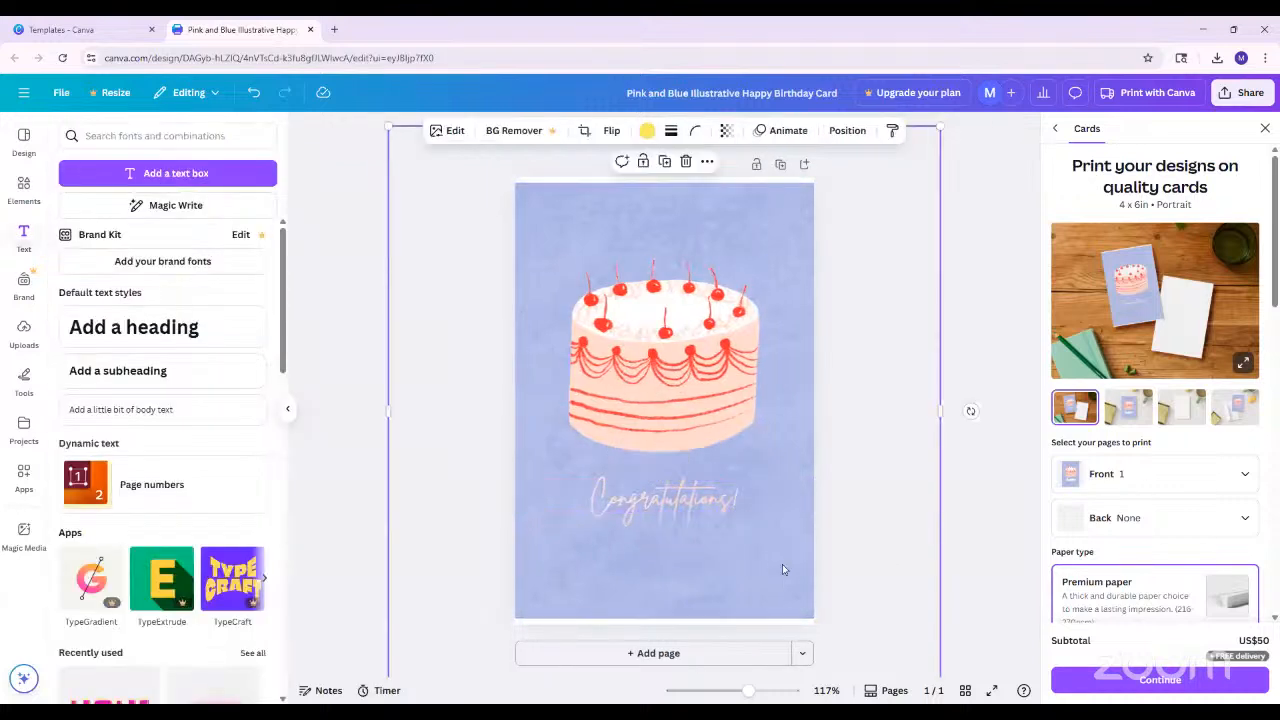
Set the "Congratulations!" text colour to white and enlarge the text slightly beneath the cake
{"action": "left_click", "coordinate": [668, 512]}
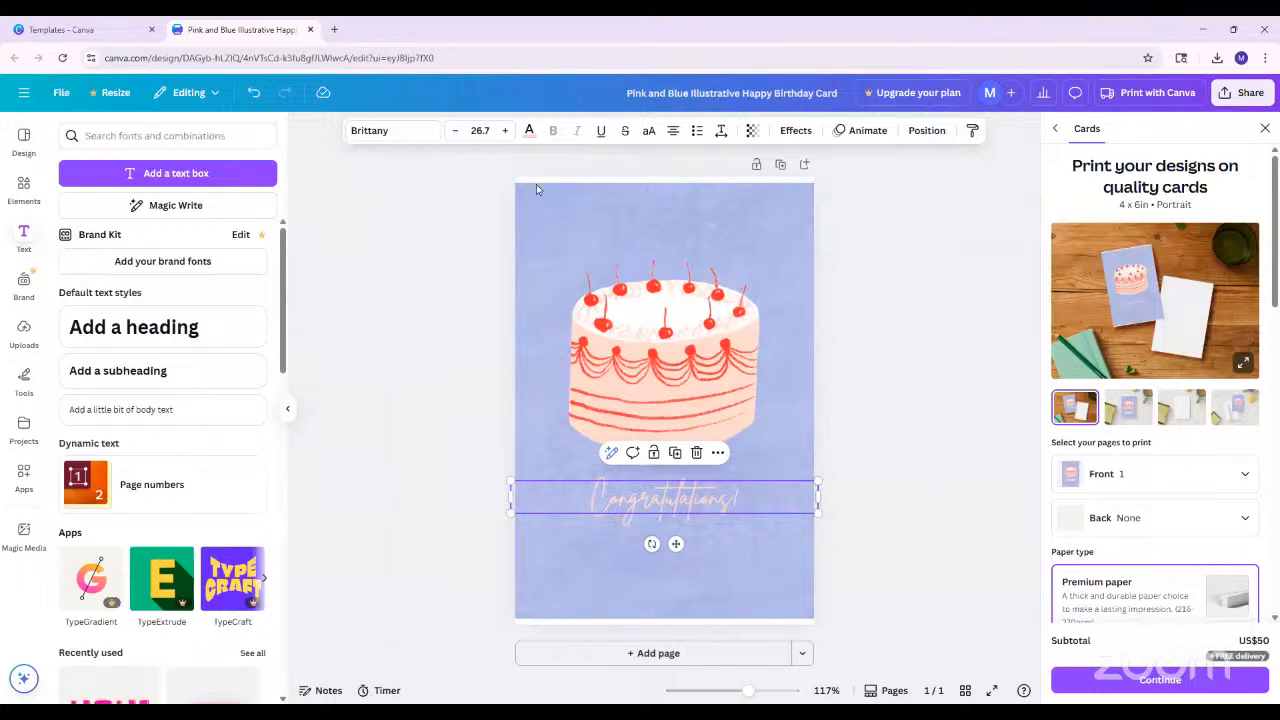
{"action": "left_click", "coordinate": [529, 134]}
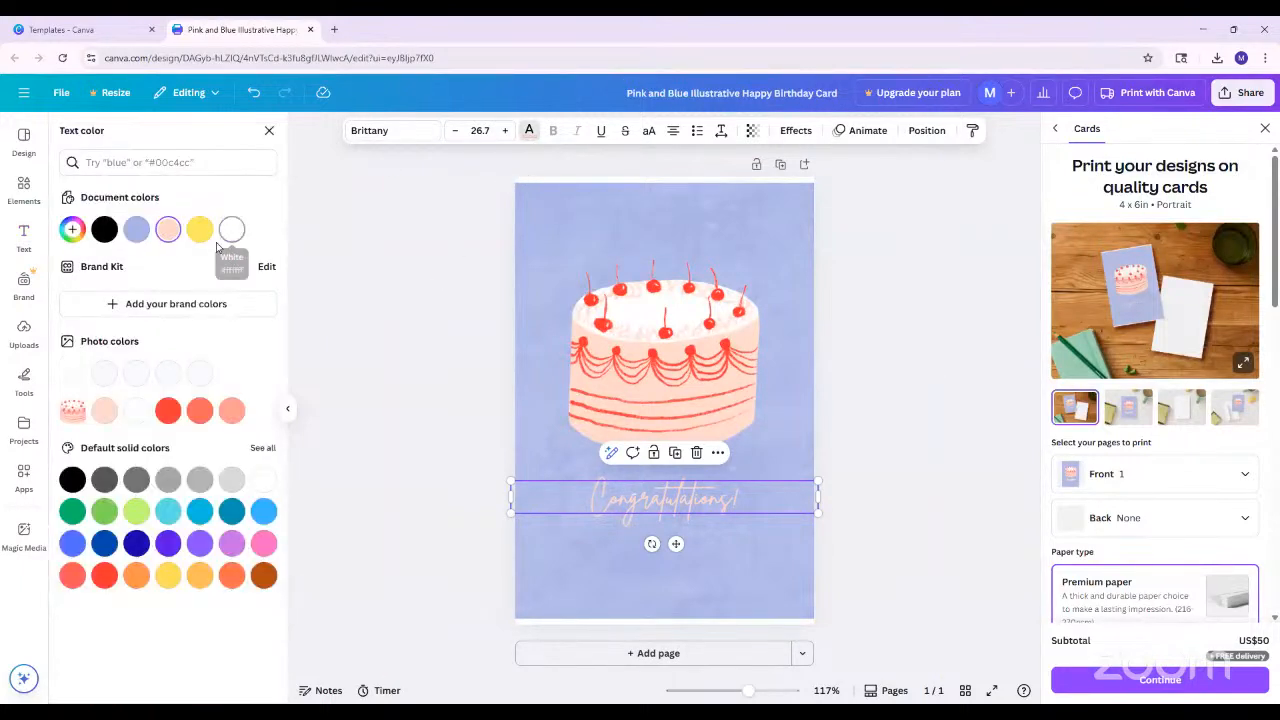
{"action": "left_click", "coordinate": [231, 229]}
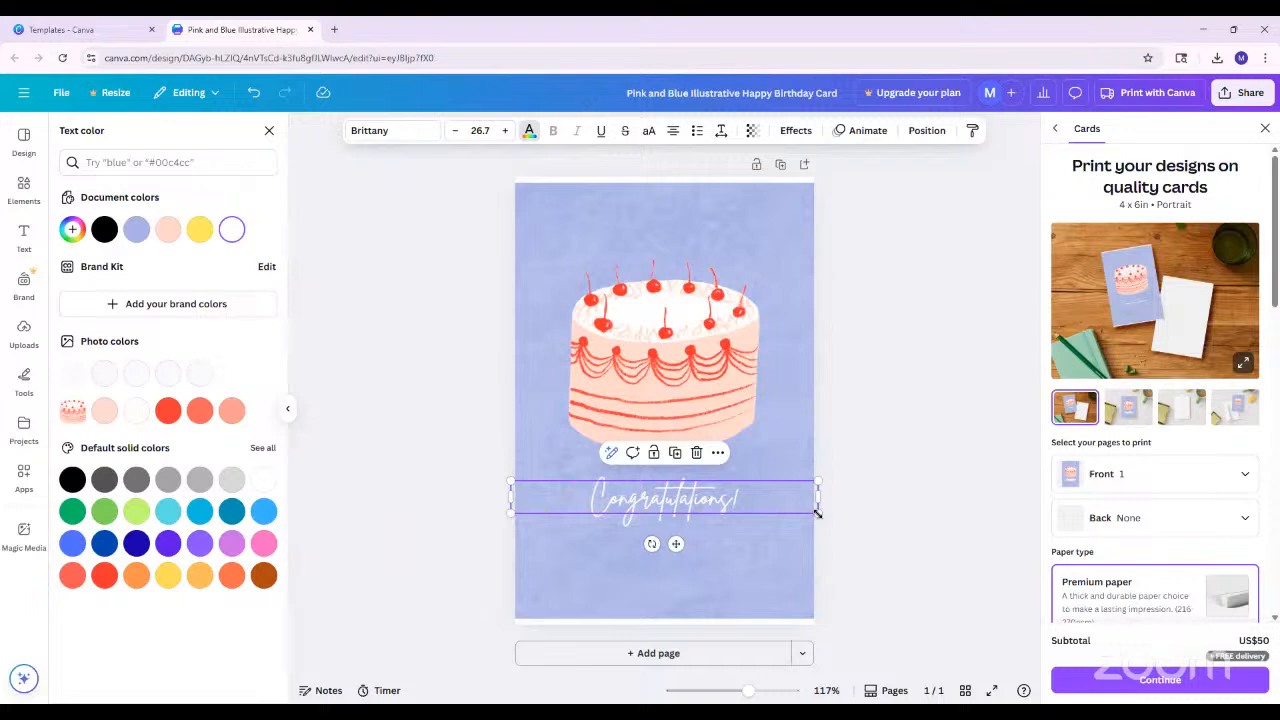
{"action": "left_click_drag", "start_coordinate": [818, 513], "coordinate": [861, 540]}
{"action": "left_click_drag", "start_coordinate": [768, 510], "coordinate": [749, 509]}
Move the cake illustration up and to the left, near the card's upper-left corner
{"action": "left_click", "coordinate": [688, 374]}
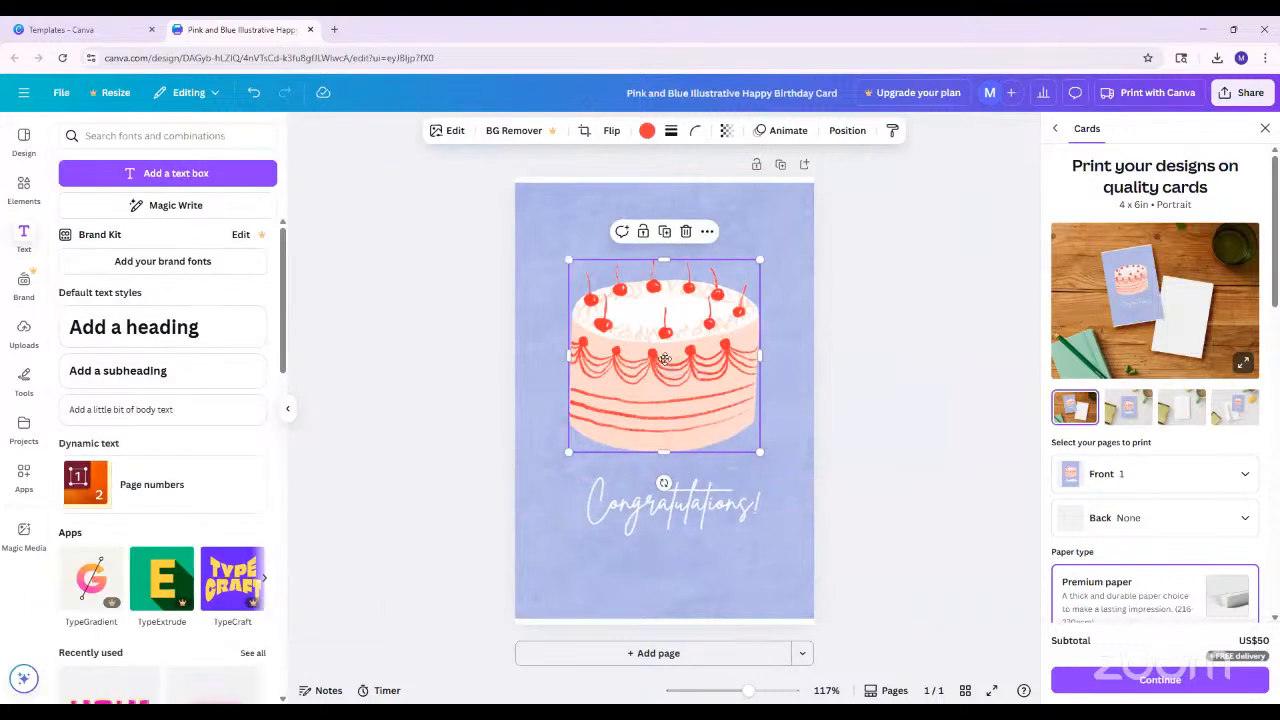
{"action": "left_click_drag", "start_coordinate": [689, 363], "coordinate": [650, 299]}
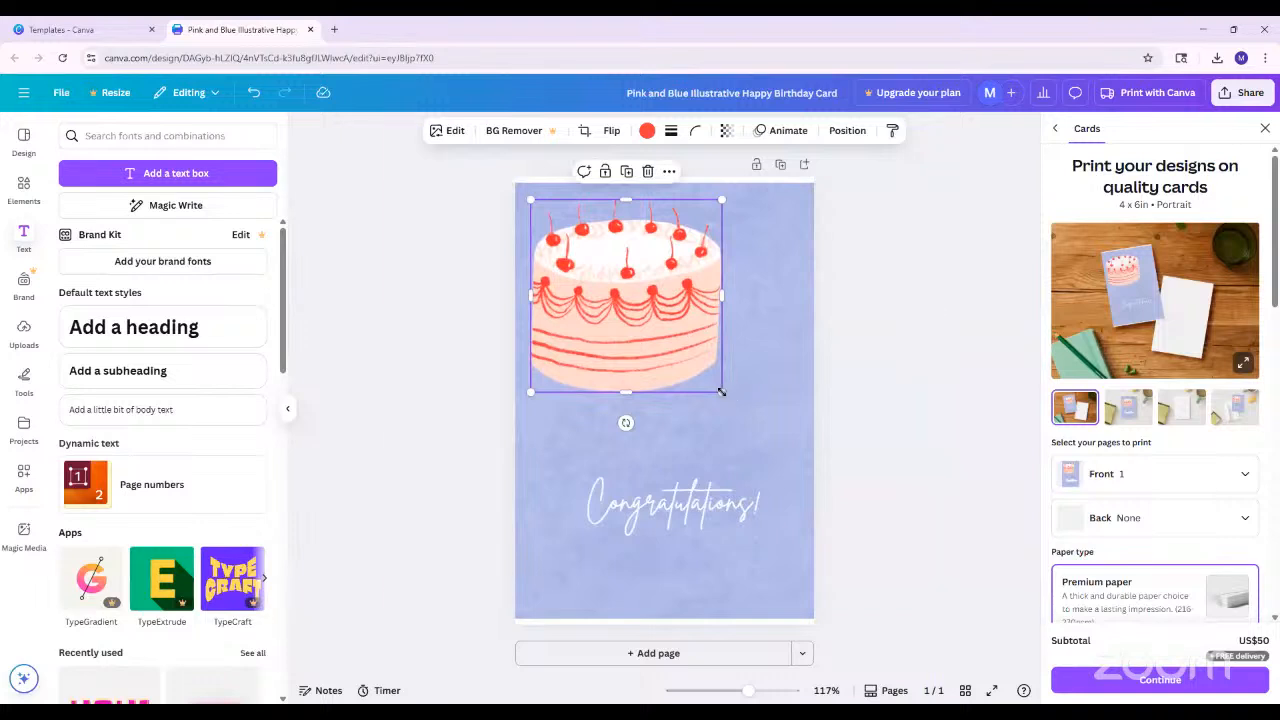
Shrink the cake illustration slightly and centre it on the card with the "Congratulations!" text close beneath it
{"action": "left_click_drag", "start_coordinate": [720, 391], "coordinate": [699, 370]}
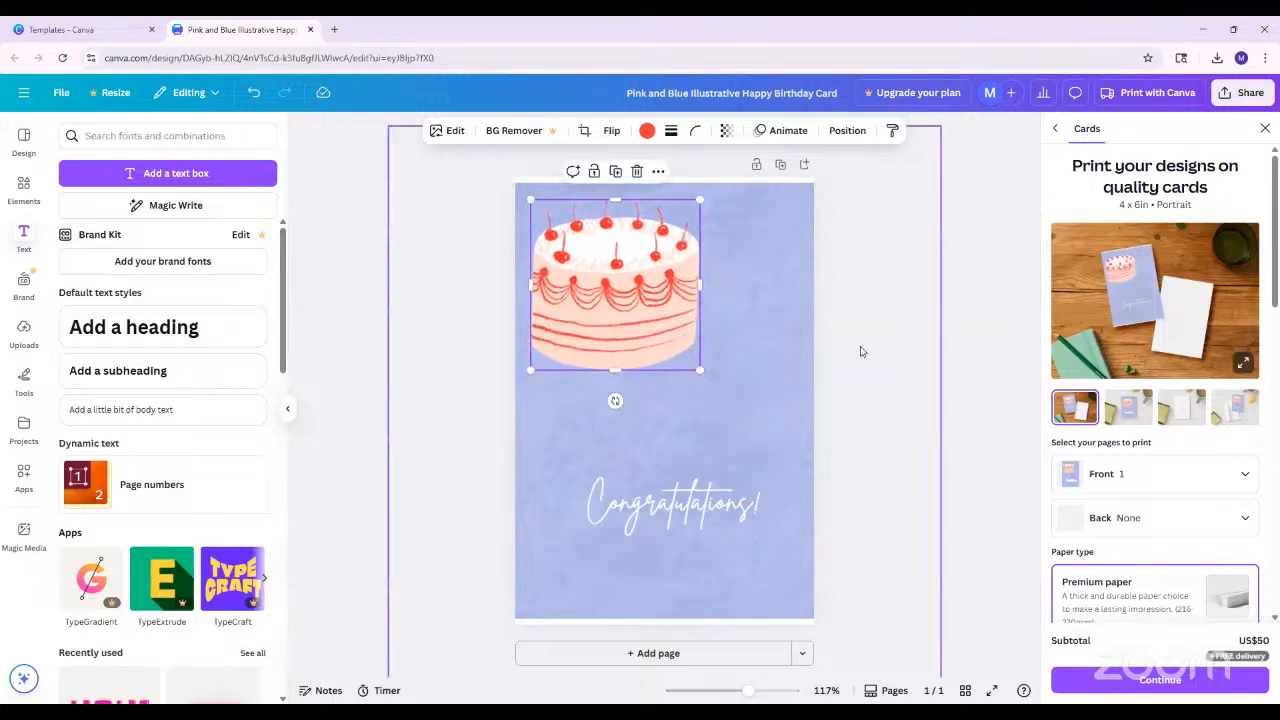
{"action": "left_click", "coordinate": [970, 345]}
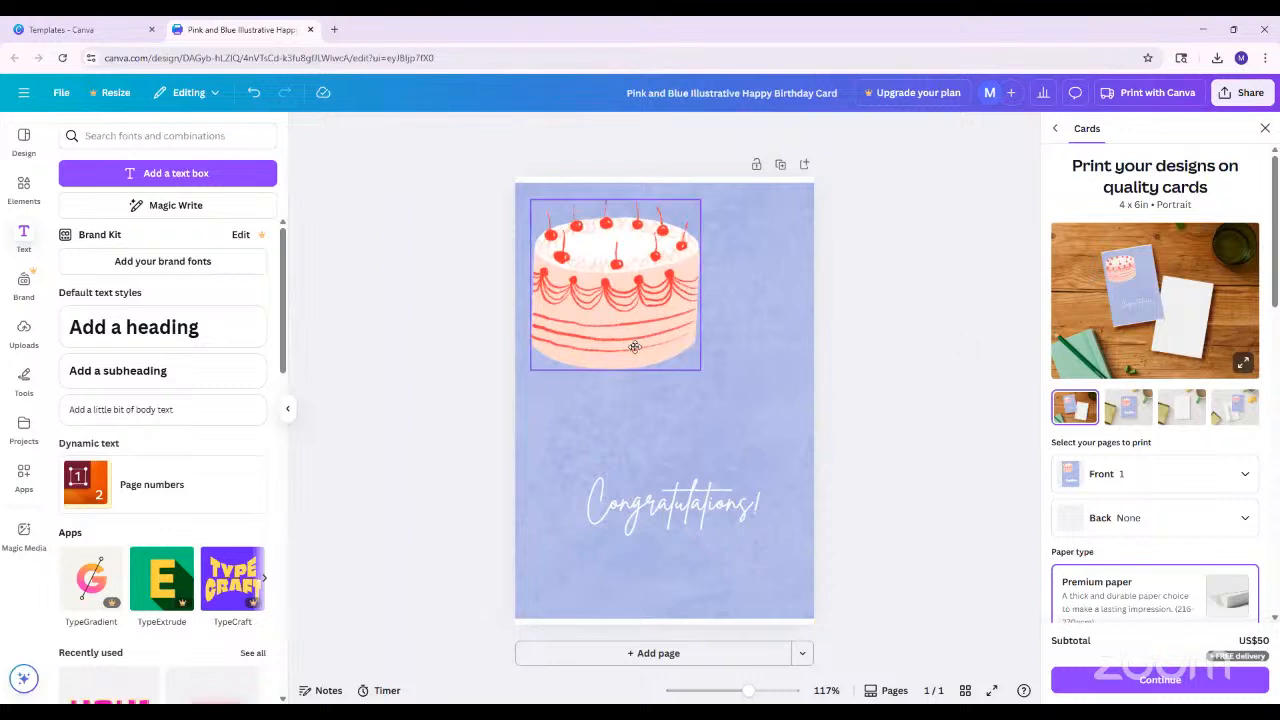
{"action": "left_click_drag", "start_coordinate": [612, 312], "coordinate": [684, 360]}
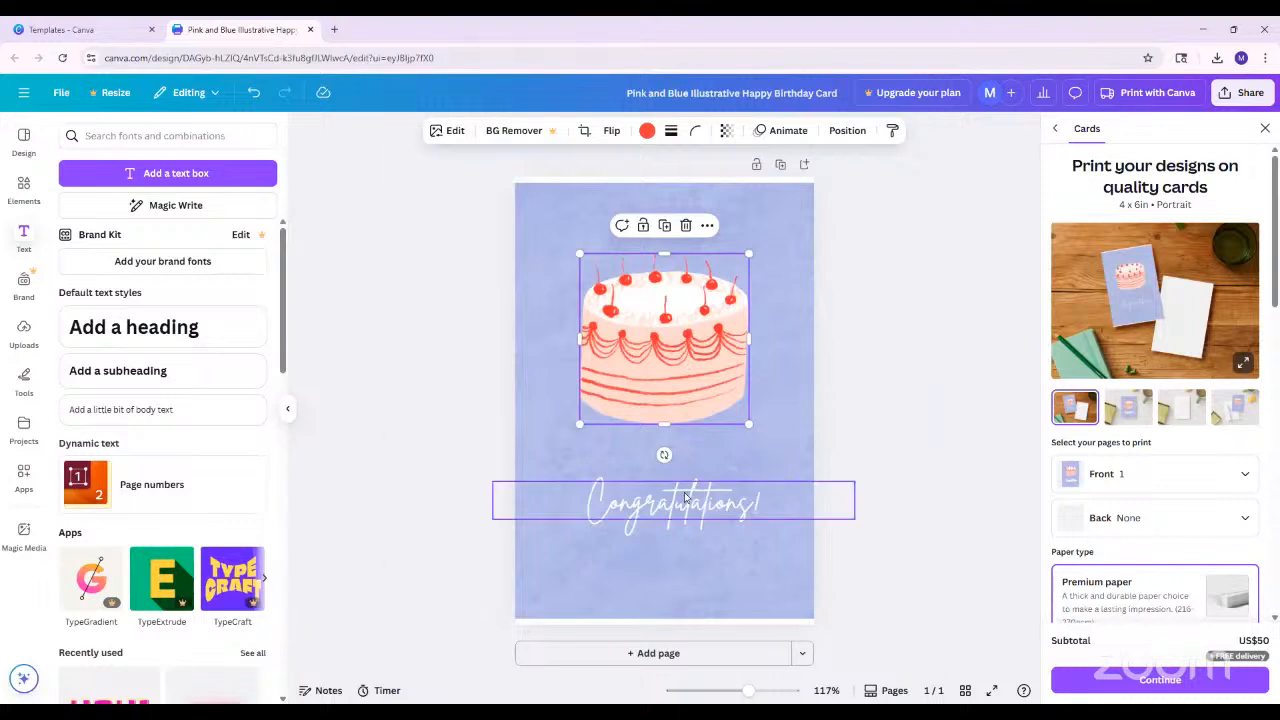
{"action": "left_click_drag", "start_coordinate": [675, 489], "coordinate": [675, 460]}
{"action": "left_click", "coordinate": [695, 369]}
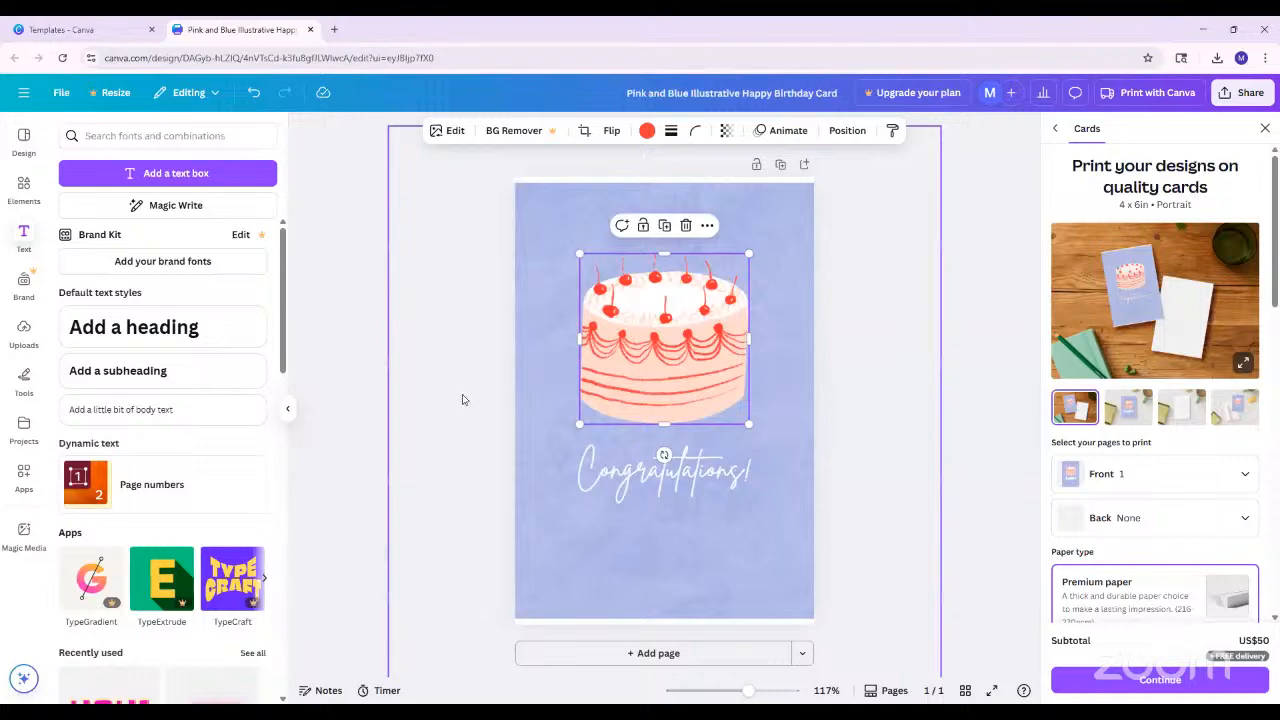
Return the templates browser tab to the home page and check the recent designs from within the birthday card design
{"action": "left_click", "coordinate": [52, 20]}
{"action": "left_click", "coordinate": [27, 188]}
{"action": "left_click", "coordinate": [27, 188]}
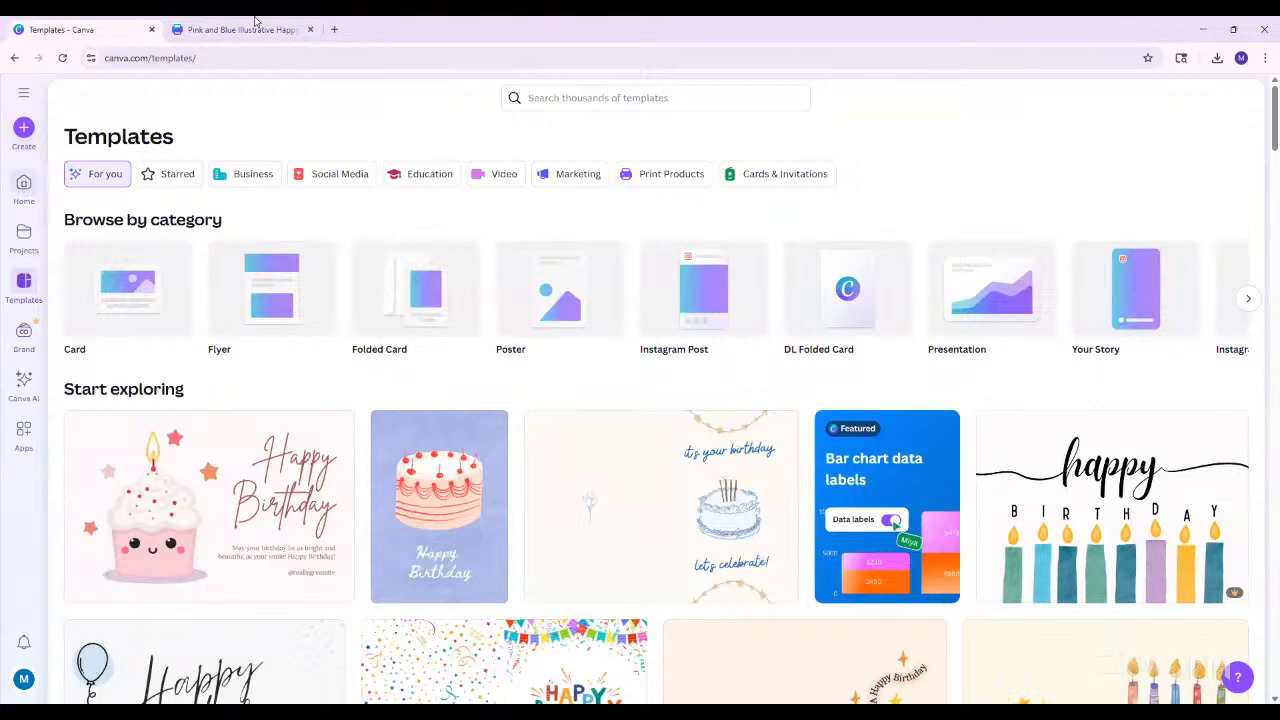
{"action": "left_click", "coordinate": [250, 29]}
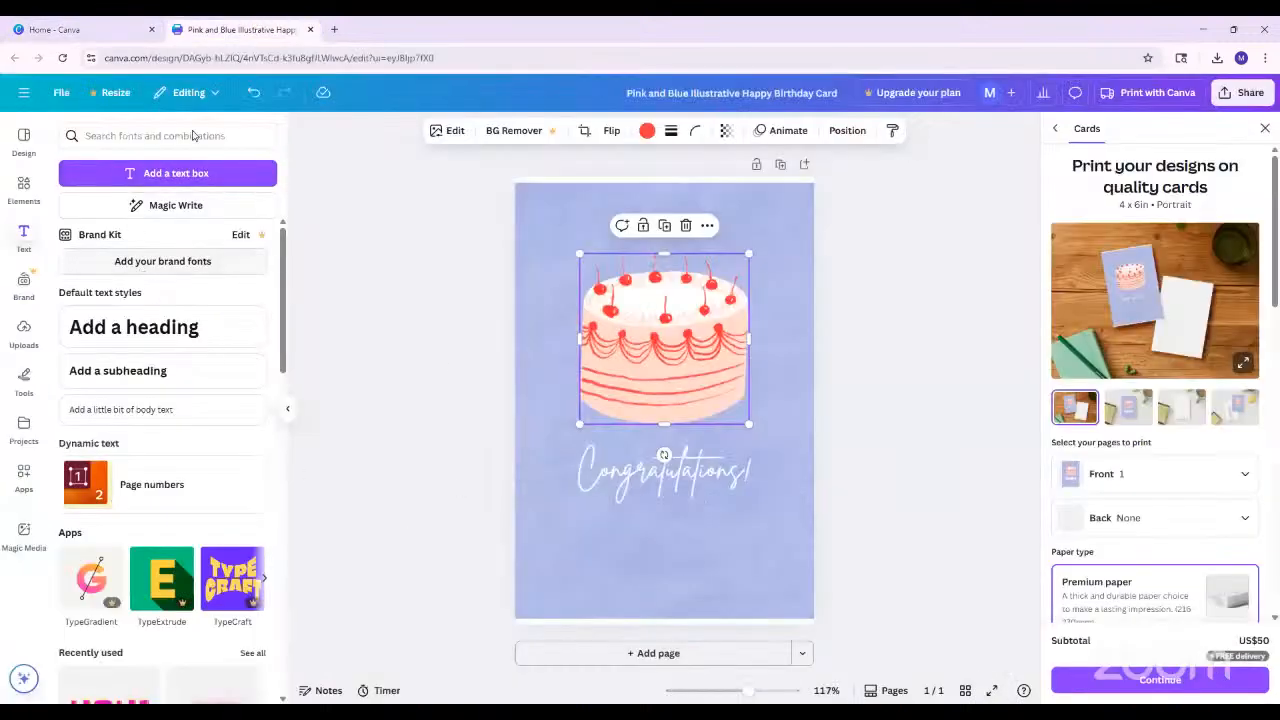
{"action": "left_click", "coordinate": [28, 96]}
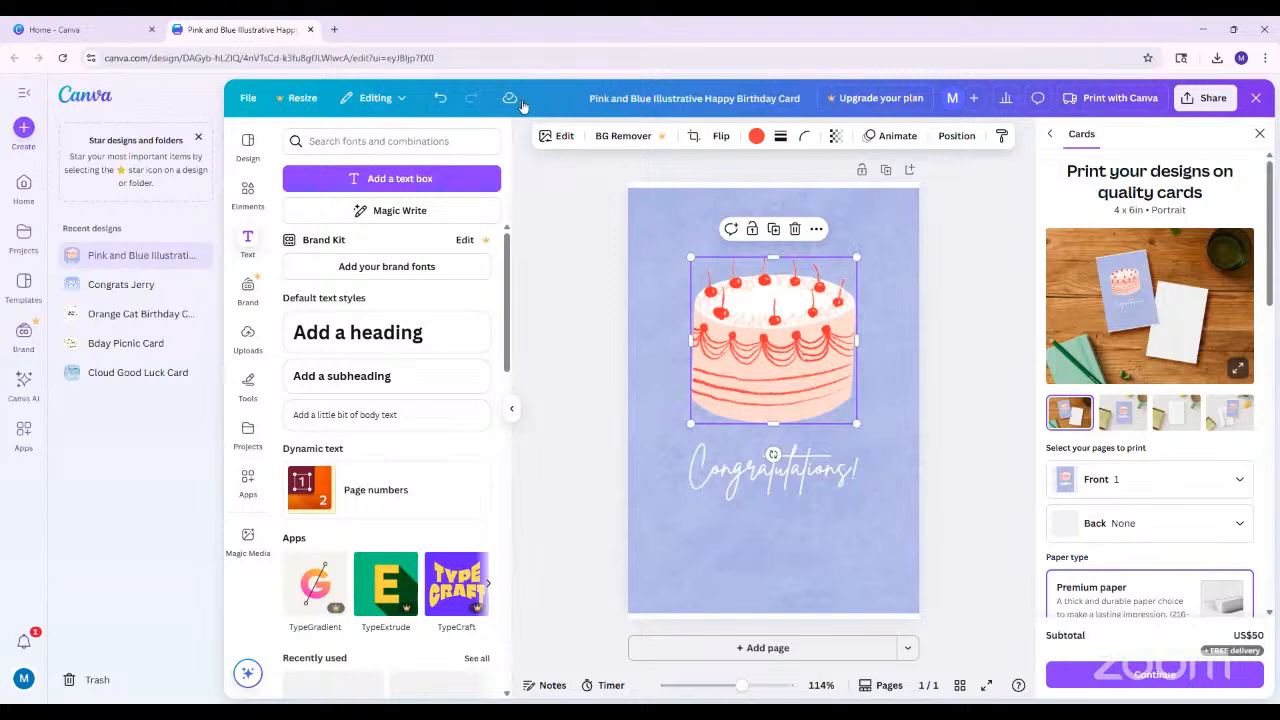
{"action": "left_click", "coordinate": [24, 92]}
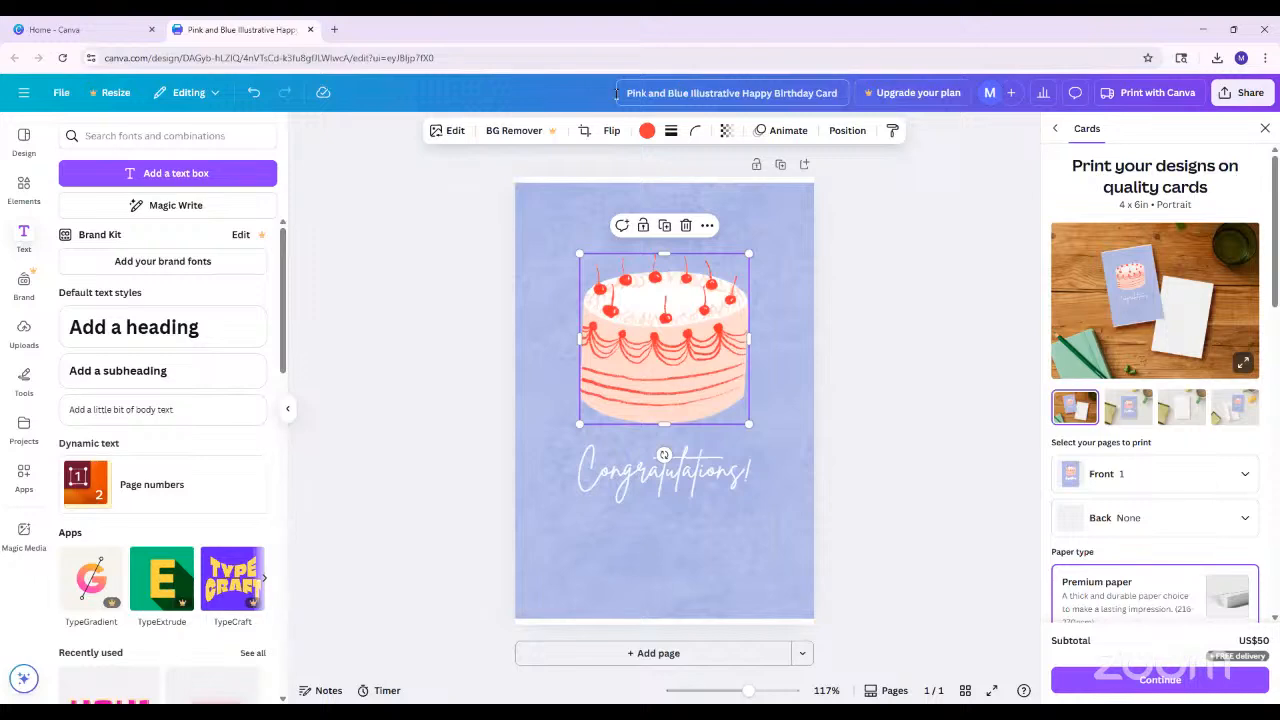
Create a new Folded Card (Portrait) design by searching the design types for "folded card"
{"action": "left_click", "coordinate": [25, 93]}
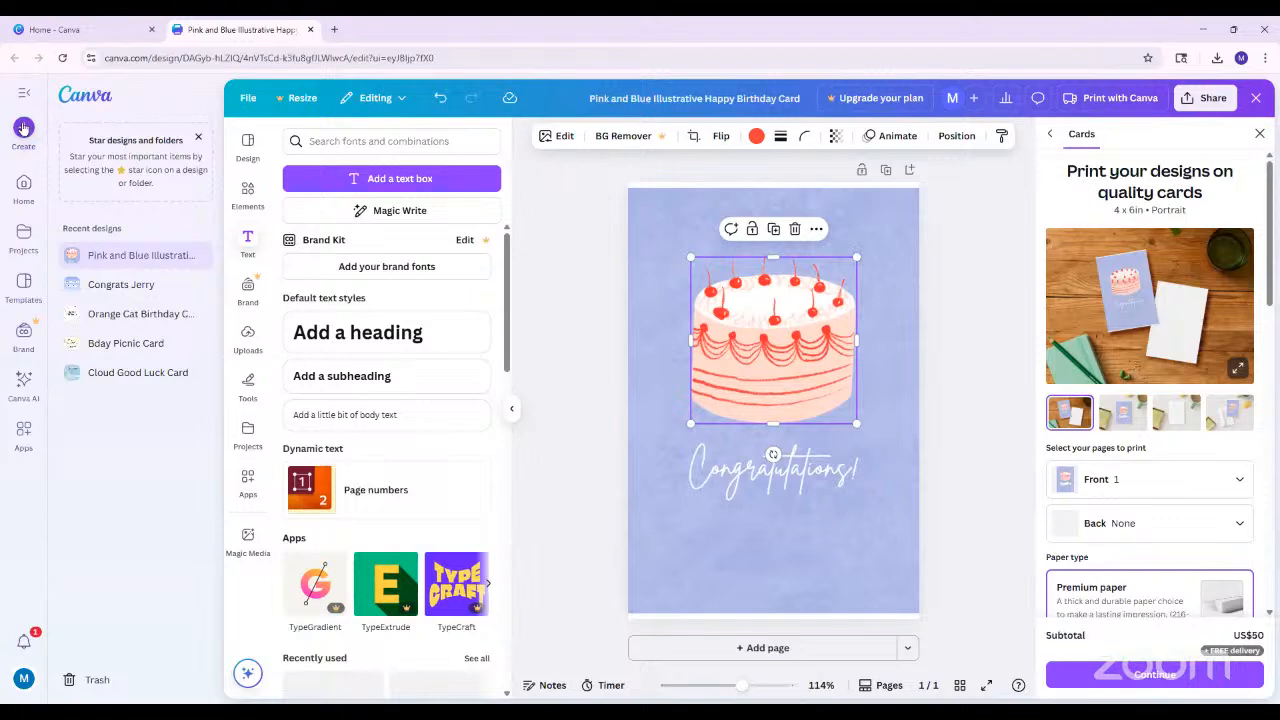
{"action": "left_click", "coordinate": [24, 128]}
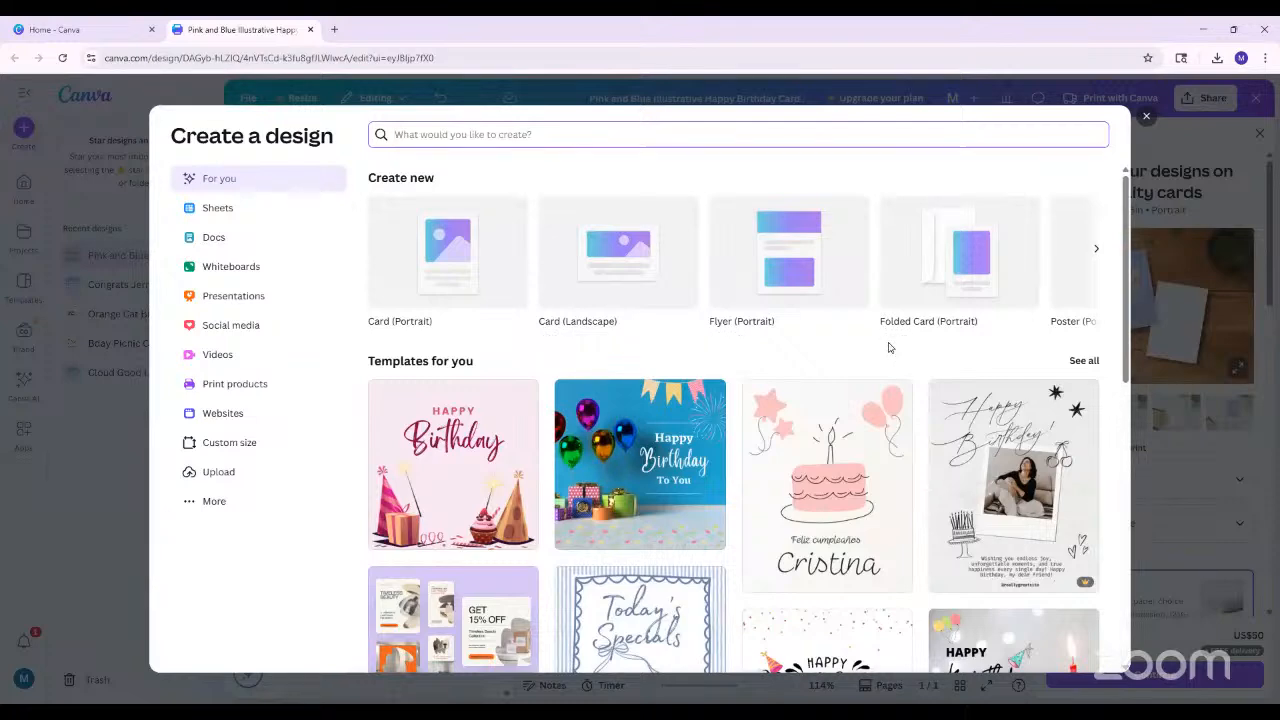
{"action": "type", "text": "folded card"}
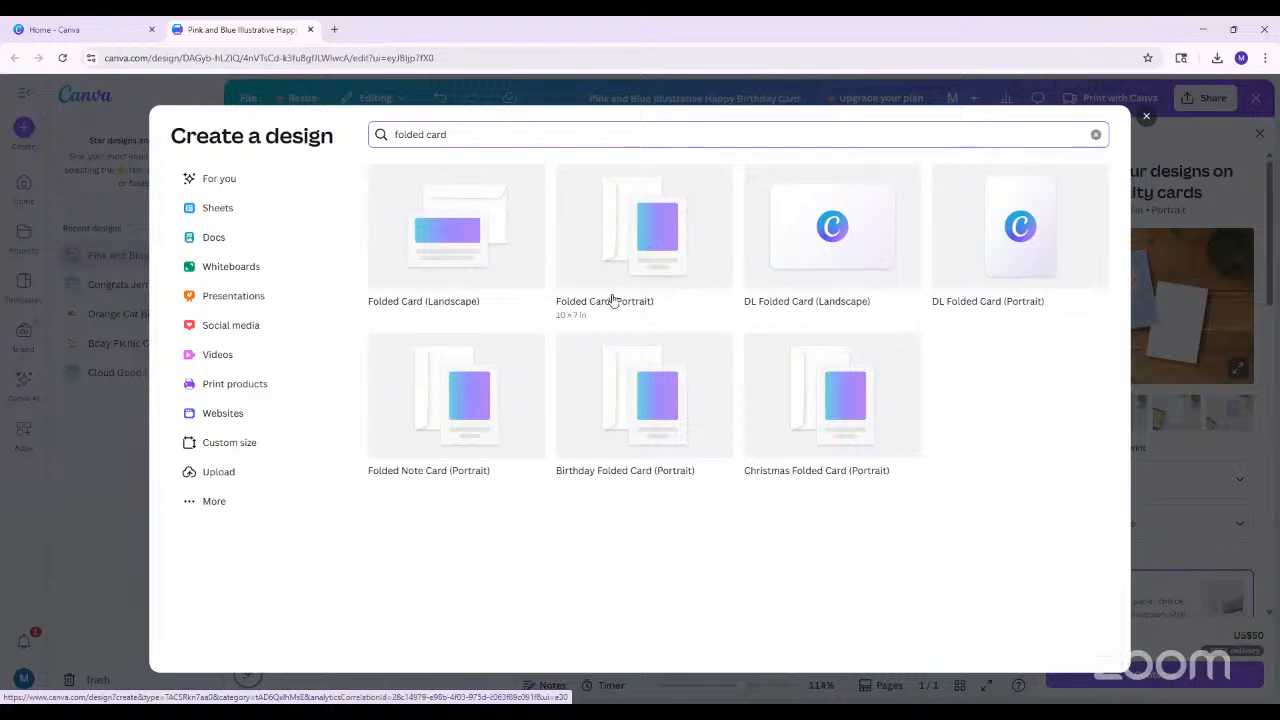
{"action": "left_click", "coordinate": [632, 236]}
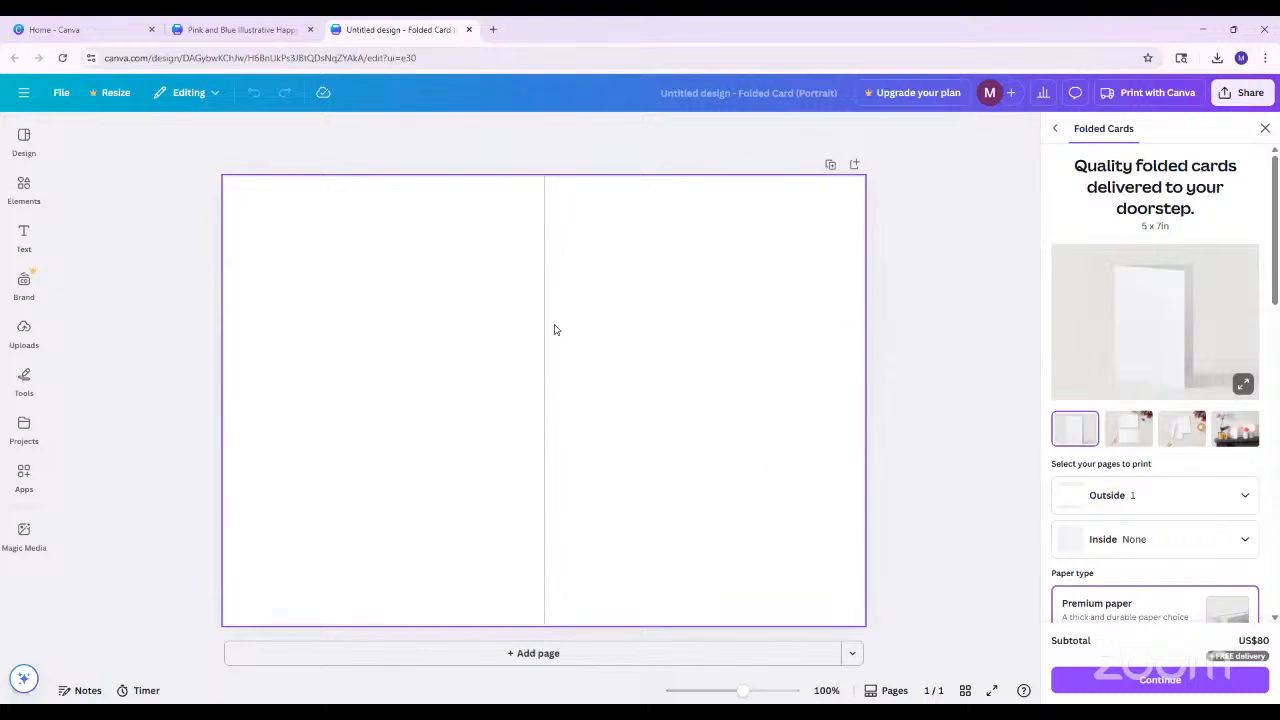
Set the blank folded card's background to the custom light blue #C8ECF1
{"action": "left_click", "coordinate": [676, 426]}
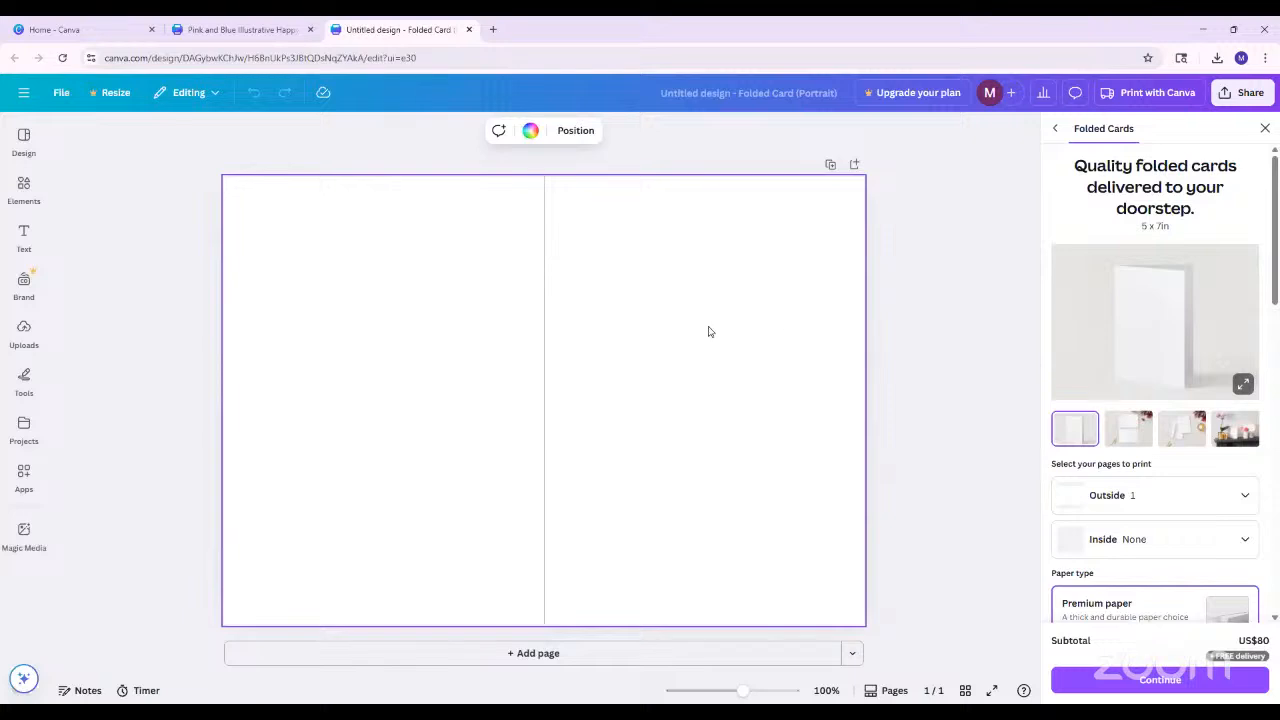
{"action": "left_click", "coordinate": [530, 131]}
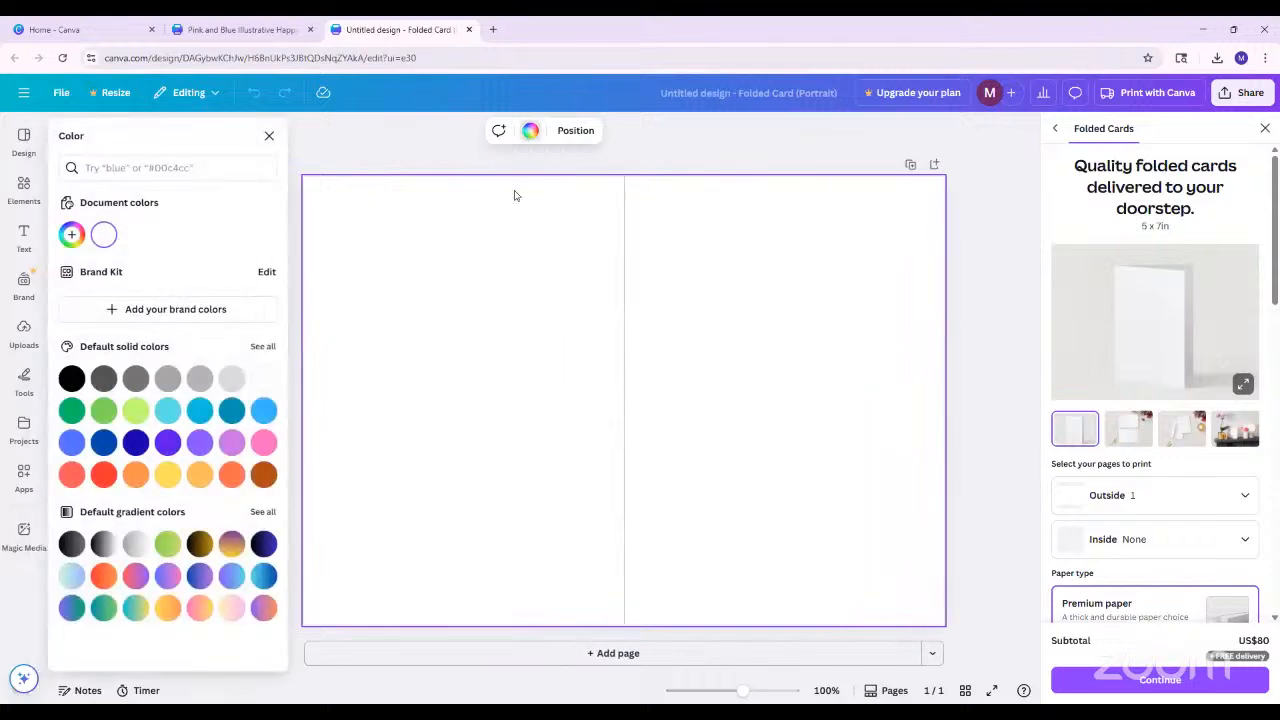
{"action": "left_click", "coordinate": [71, 234]}
{"action": "left_click_drag", "start_coordinate": [153, 389], "coordinate": [165, 384]}
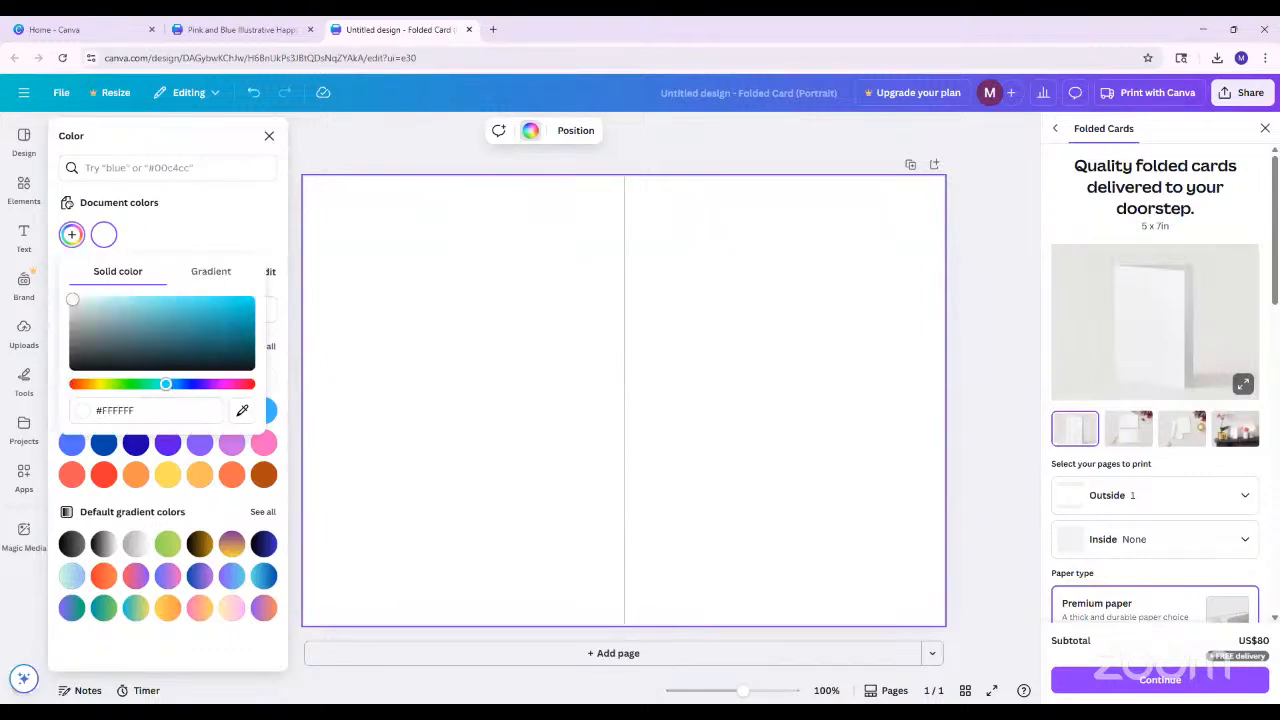
{"action": "left_click", "coordinate": [119, 301]}
{"action": "left_click_drag", "start_coordinate": [119, 301], "coordinate": [112, 301]}
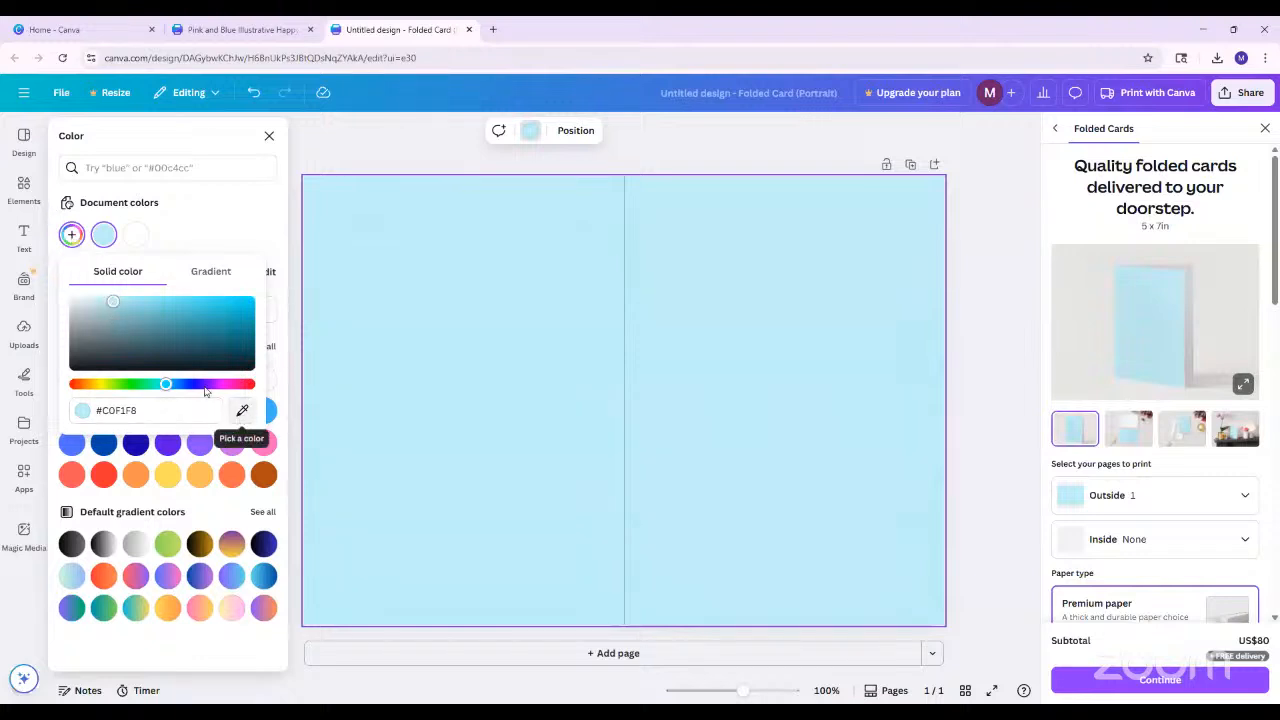
{"action": "left_click_drag", "start_coordinate": [124, 320], "coordinate": [103, 302]}
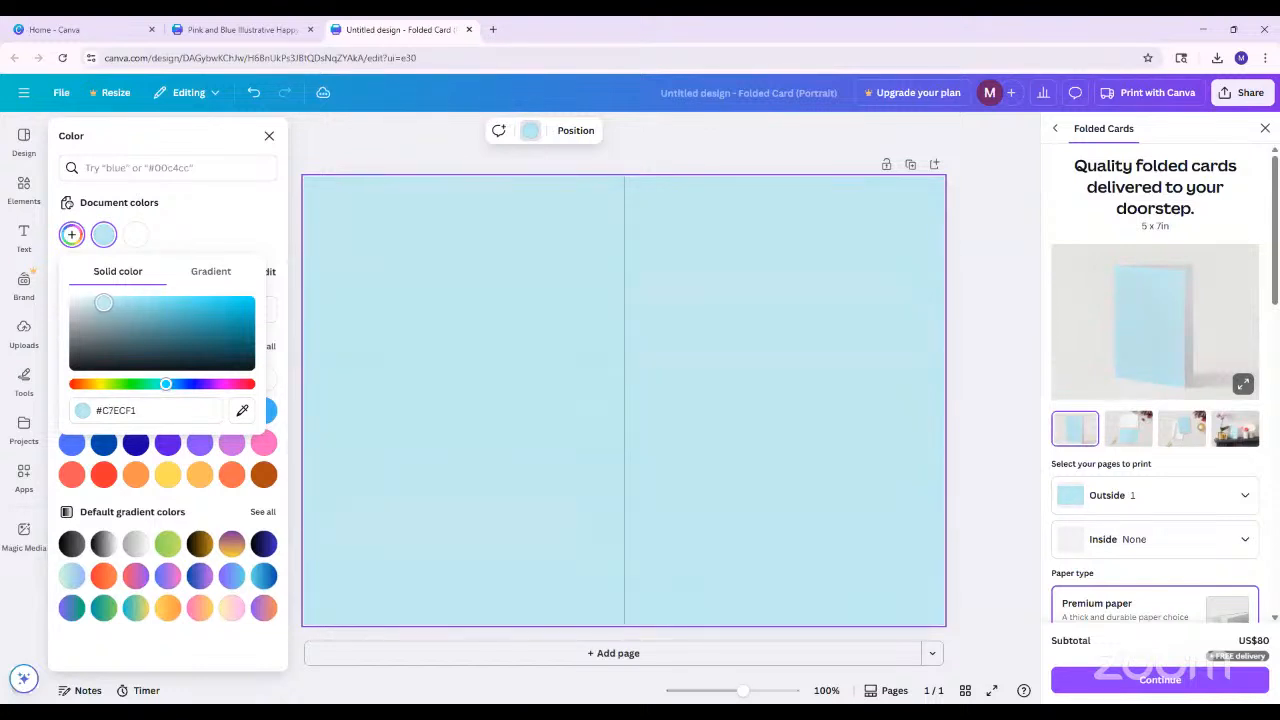
{"action": "left_click", "coordinate": [226, 223]}
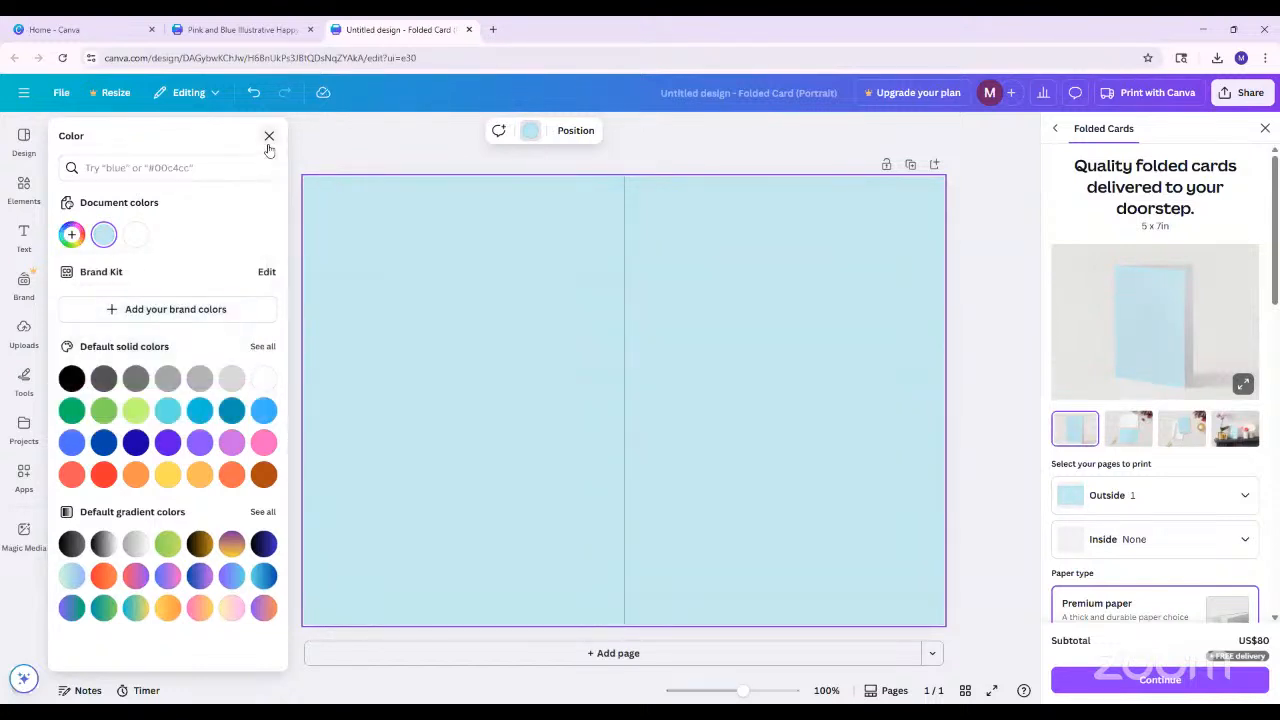
{"action": "left_click", "coordinate": [269, 137]}
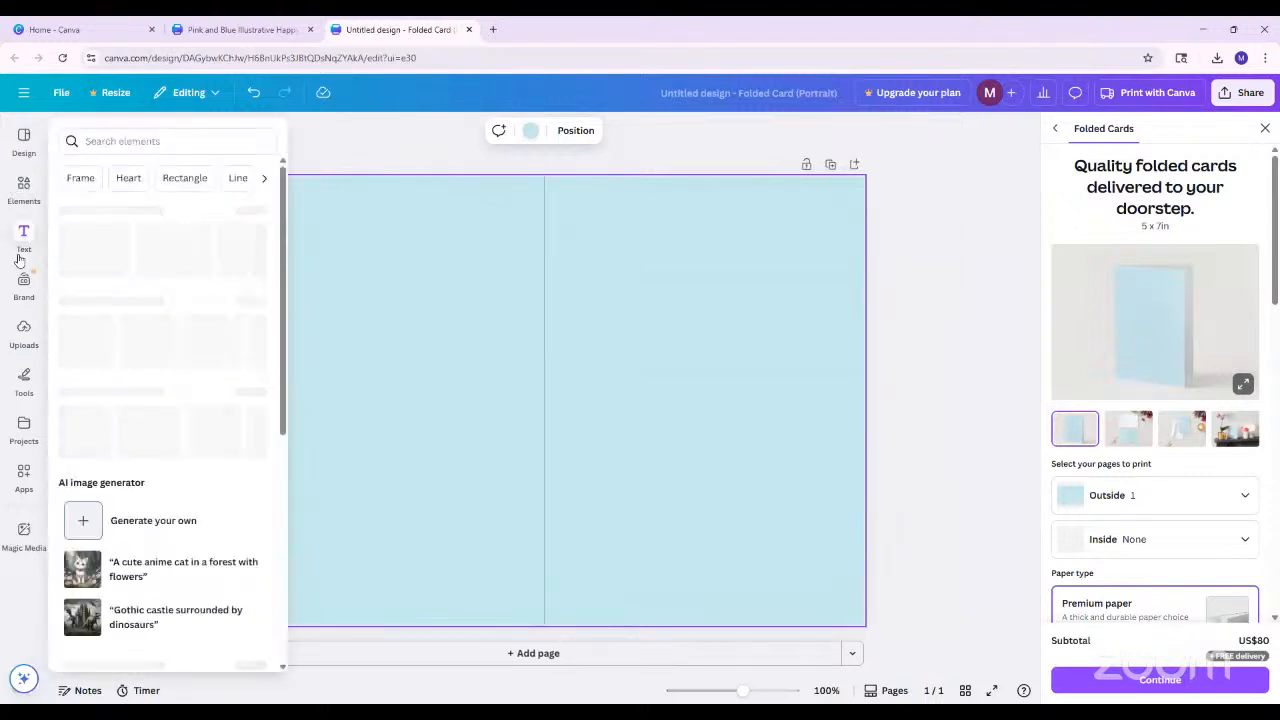
Search the elements for "flowers", try the yellow and orange flowers graphic on the card's back cover, and delete it
{"action": "left_click", "coordinate": [26, 196]}
{"action": "left_click", "coordinate": [150, 136]}
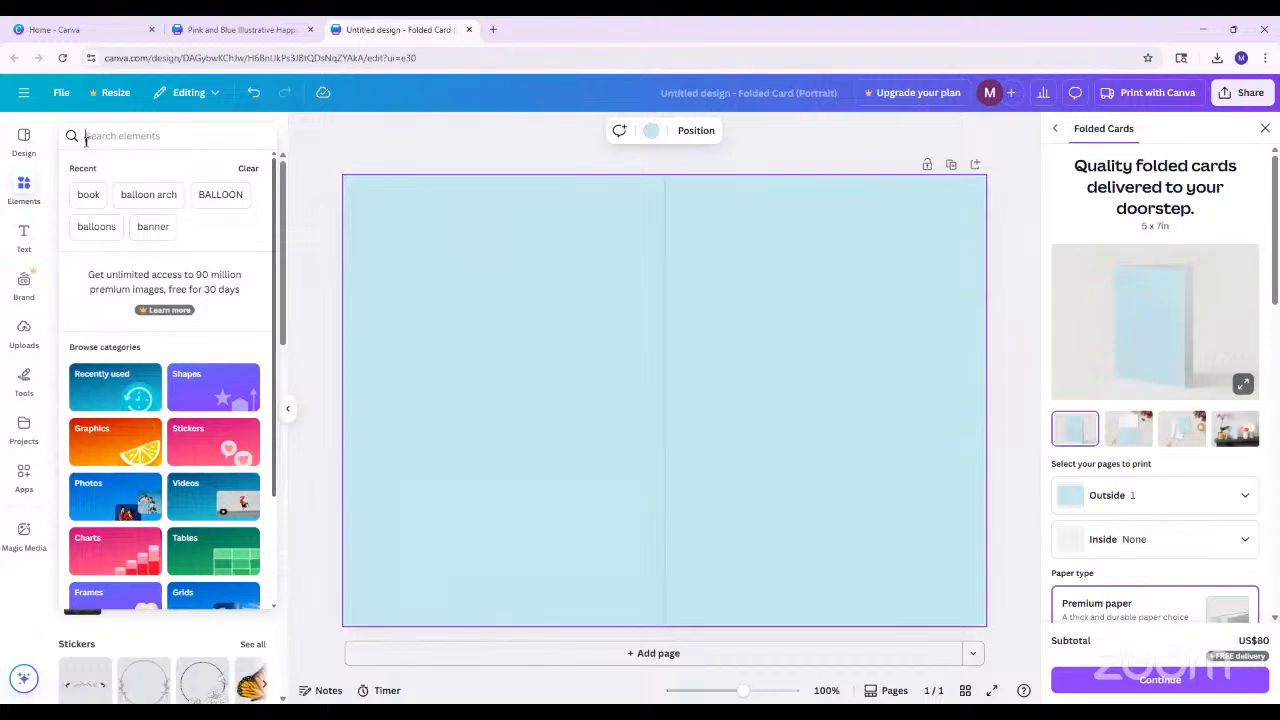
{"action": "type", "text": "flowers"}
{"action": "key", "text": "Return"}
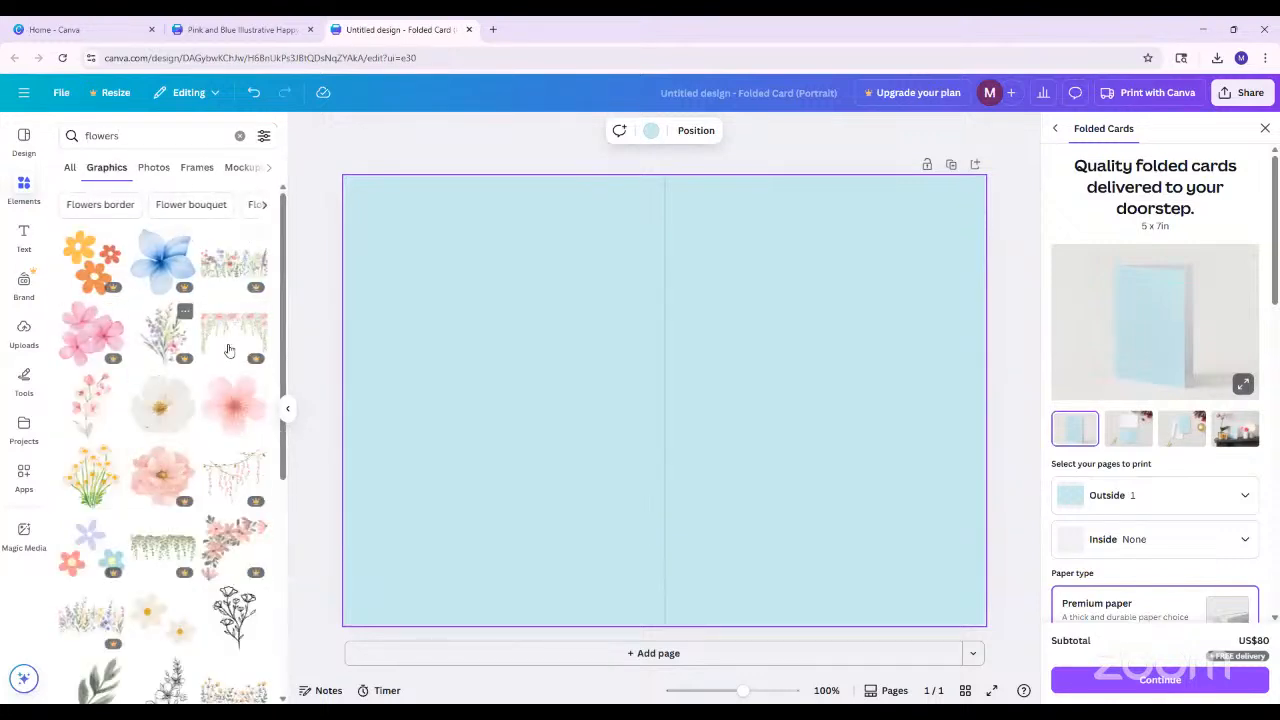
{"action": "left_click", "coordinate": [85, 258]}
{"action": "left_click_drag", "start_coordinate": [678, 400], "coordinate": [483, 343]}
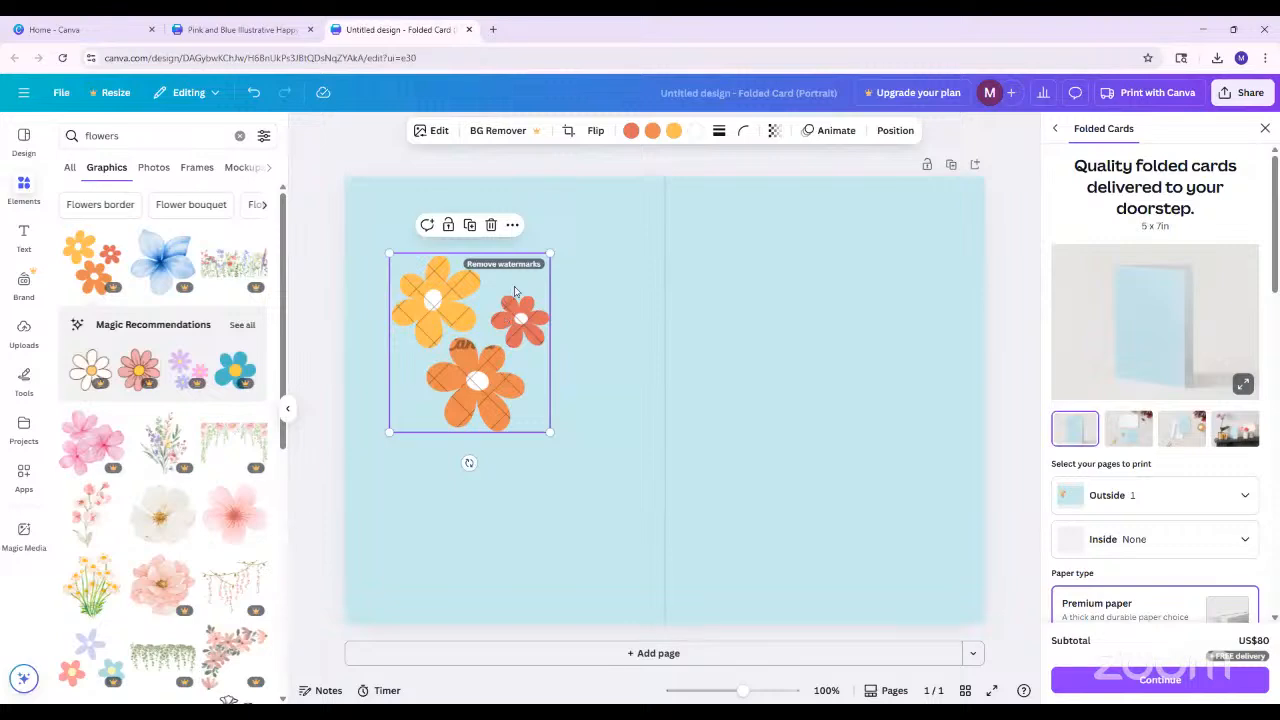
{"action": "key", "text": "Delete"}
Search the element graphics for "bold foliage"
{"action": "left_click", "coordinate": [170, 137]}
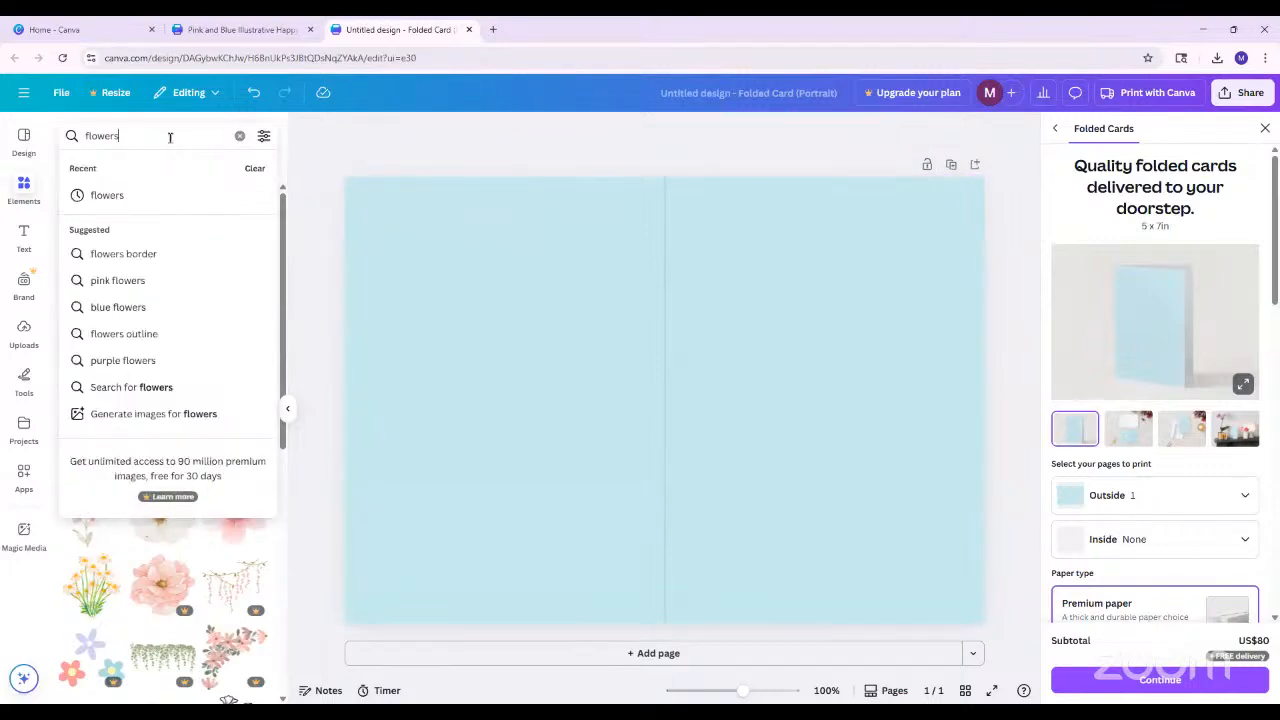
{"action": "key", "text": "BackSpace"}
{"action": "key", "text": "BackSpace"}
{"action": "key", "text": "BackSpace"}
{"action": "key", "text": "BackSpace"}
{"action": "key", "text": "BackSpace"}
{"action": "key", "text": "BackSpace"}
{"action": "key", "text": "BackSpace"}
{"action": "type", "text": "bo"}
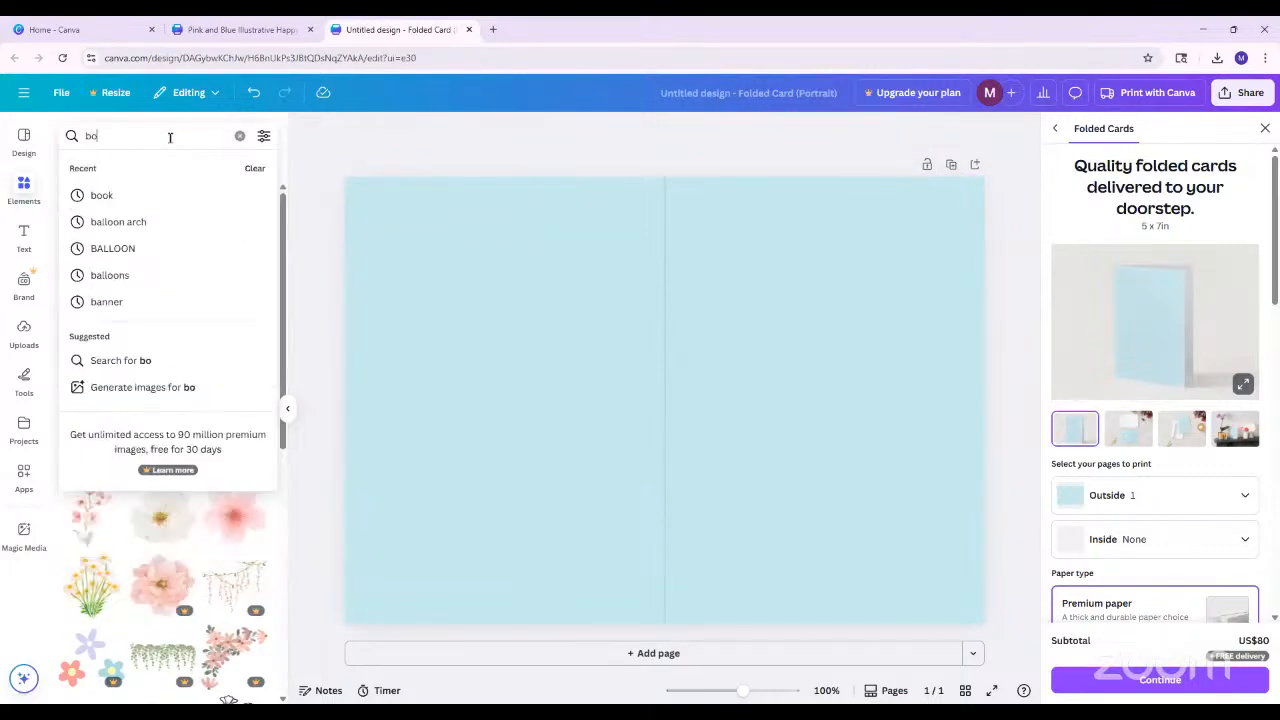
{"action": "type", "text": "ld foliage"}
{"action": "key", "text": "Return"}
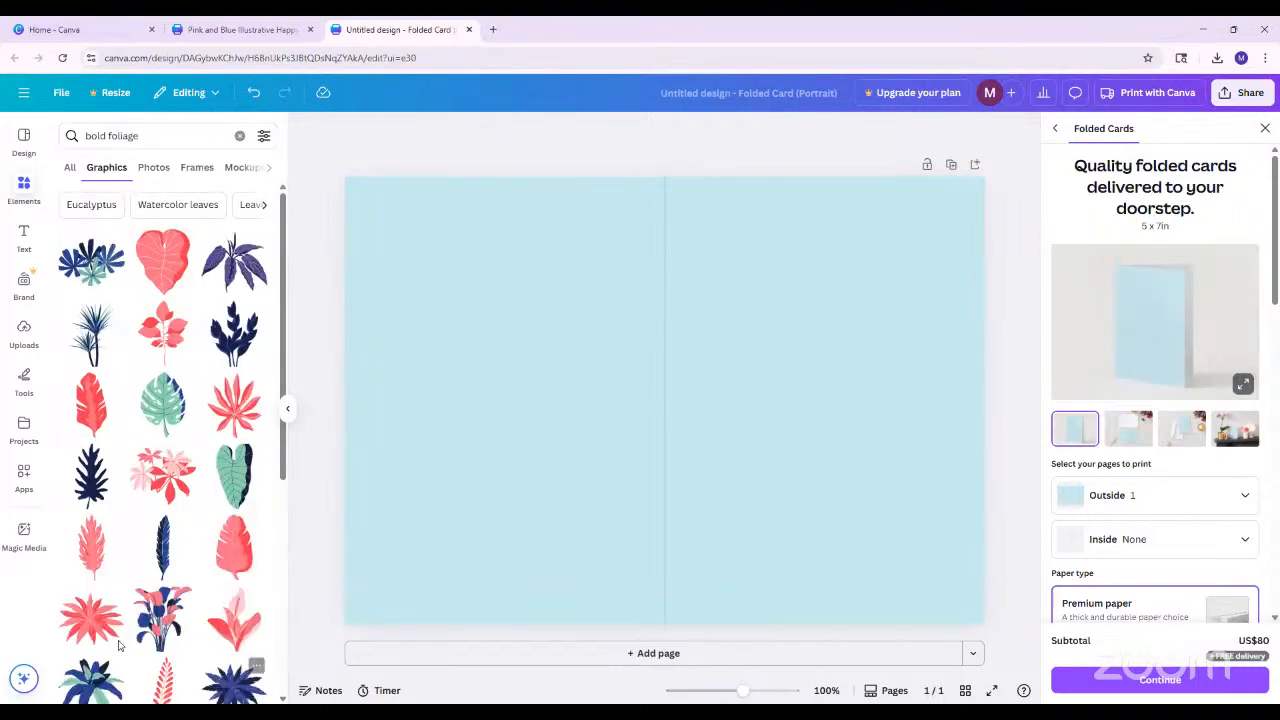
Add the blue and green leaf cluster graphic, shrink it, and tilt it slightly clockwise in the front cover's lower-left corner
{"action": "scroll", "coordinate": [205, 527], "scroll_direction": "down", "scroll_amount": 2}
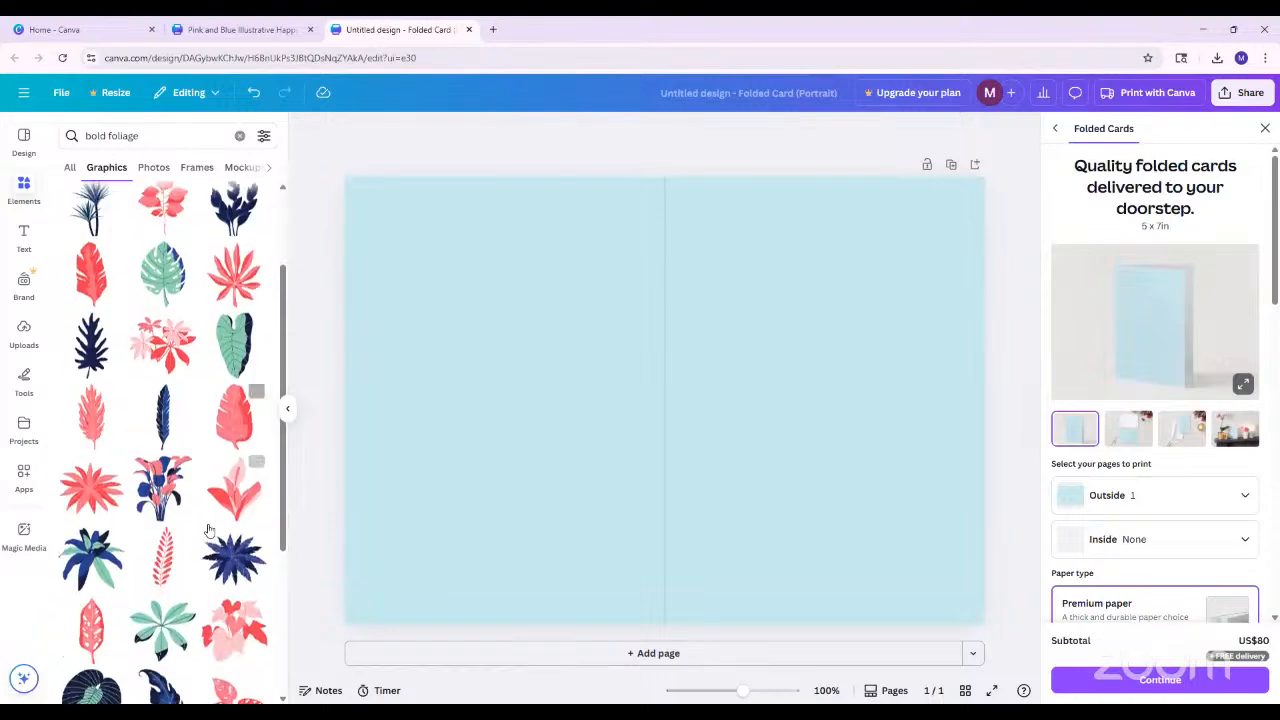
{"action": "scroll", "coordinate": [208, 527], "scroll_direction": "up", "scroll_amount": 2}
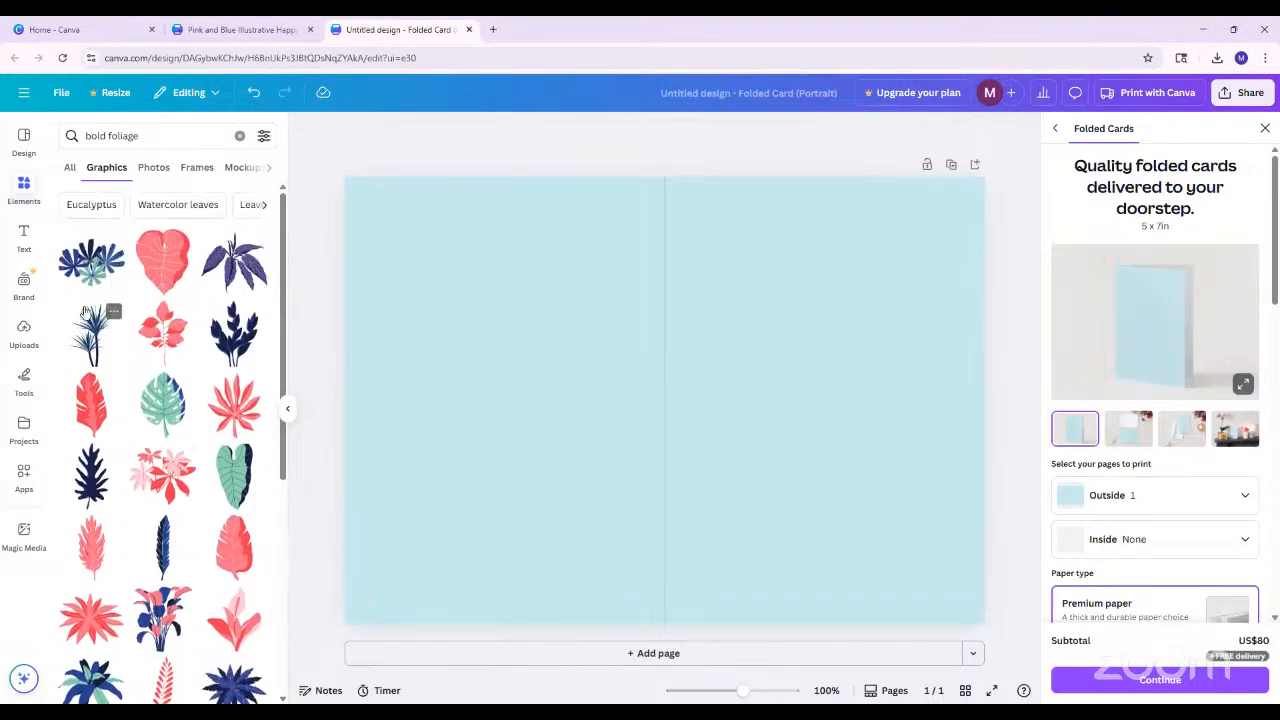
{"action": "left_click", "coordinate": [100, 270]}
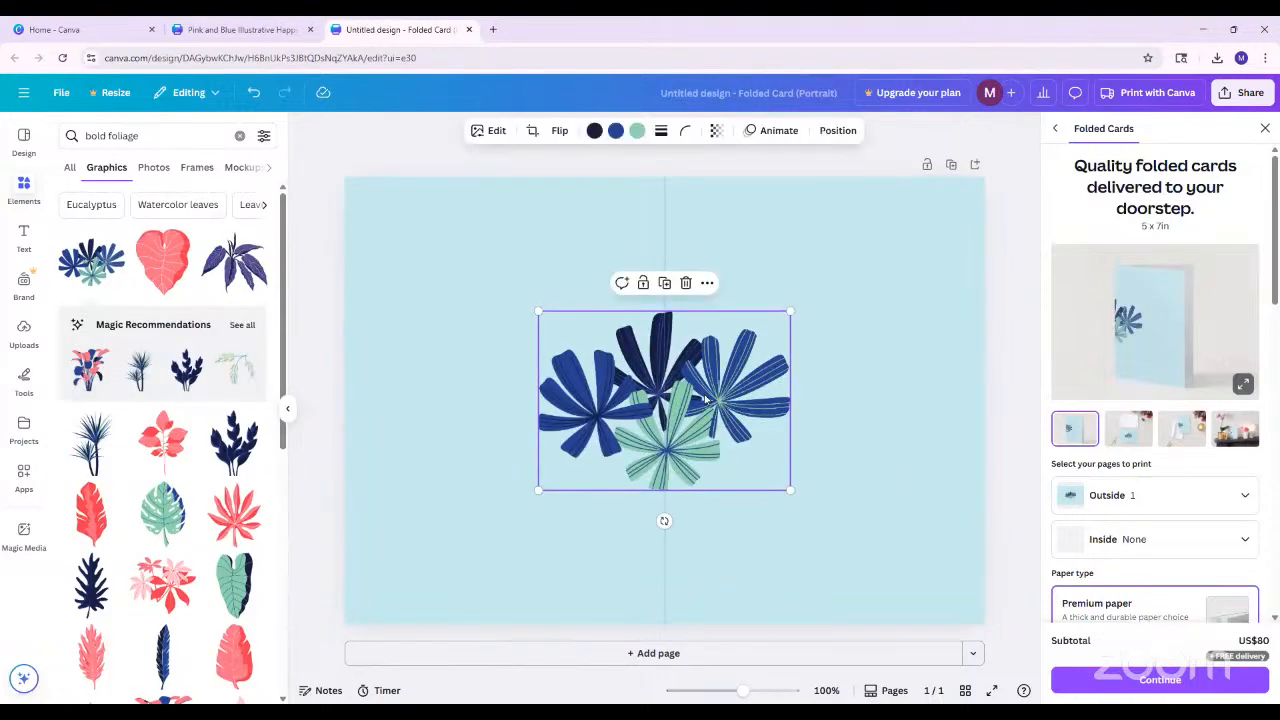
{"action": "left_click_drag", "start_coordinate": [707, 398], "coordinate": [849, 555]}
{"action": "left_click_drag", "start_coordinate": [931, 468], "coordinate": [855, 522]}
{"action": "left_click_drag", "start_coordinate": [779, 551], "coordinate": [768, 505]}
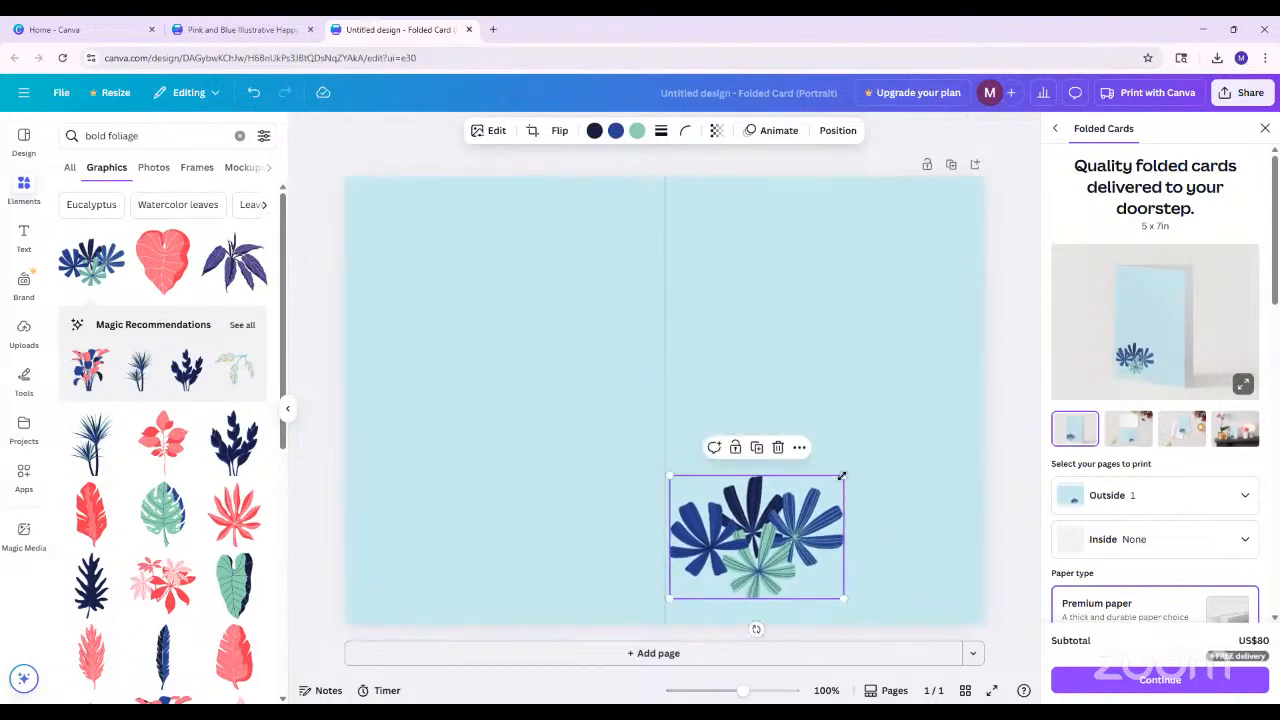
{"action": "left_click_drag", "start_coordinate": [843, 476], "coordinate": [829, 487]}
{"action": "left_click_drag", "start_coordinate": [750, 626], "coordinate": [727, 629]}
{"action": "left_click_drag", "start_coordinate": [750, 561], "coordinate": [756, 574]}
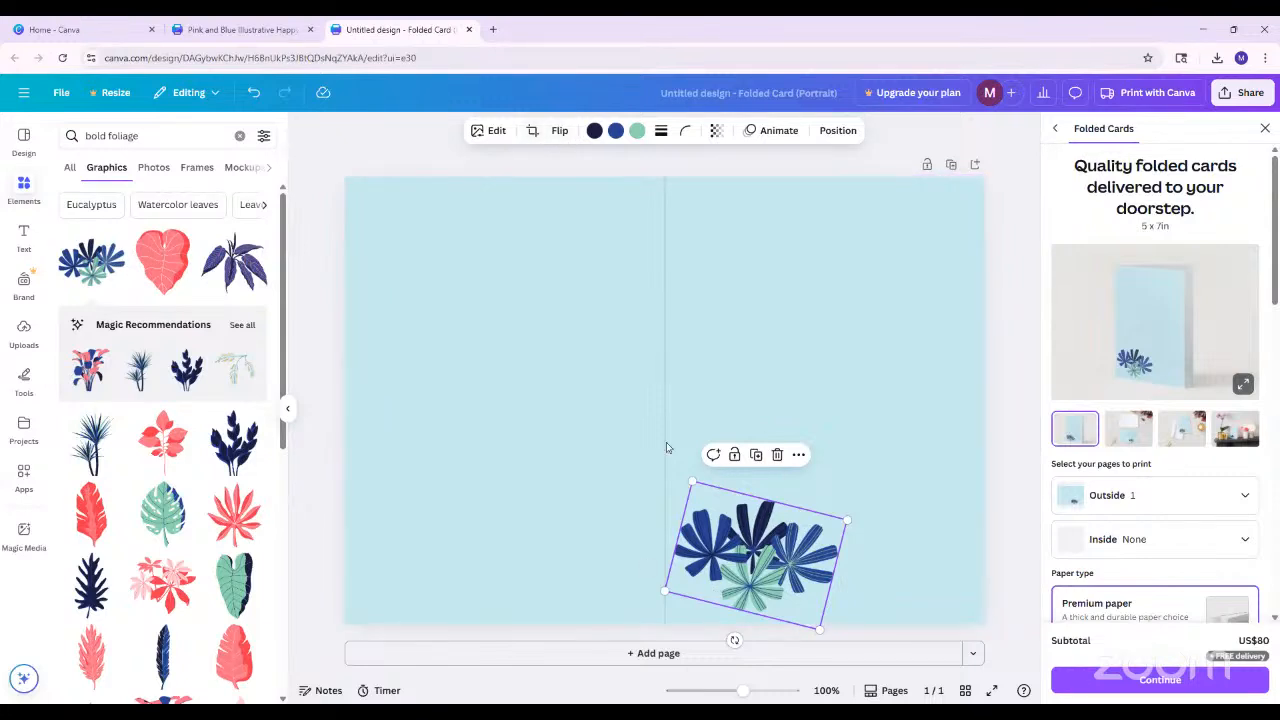
Flip the leaf cluster horizontally and vertically and move it to the front cover's upper-right corner
{"action": "left_click", "coordinate": [555, 132]}
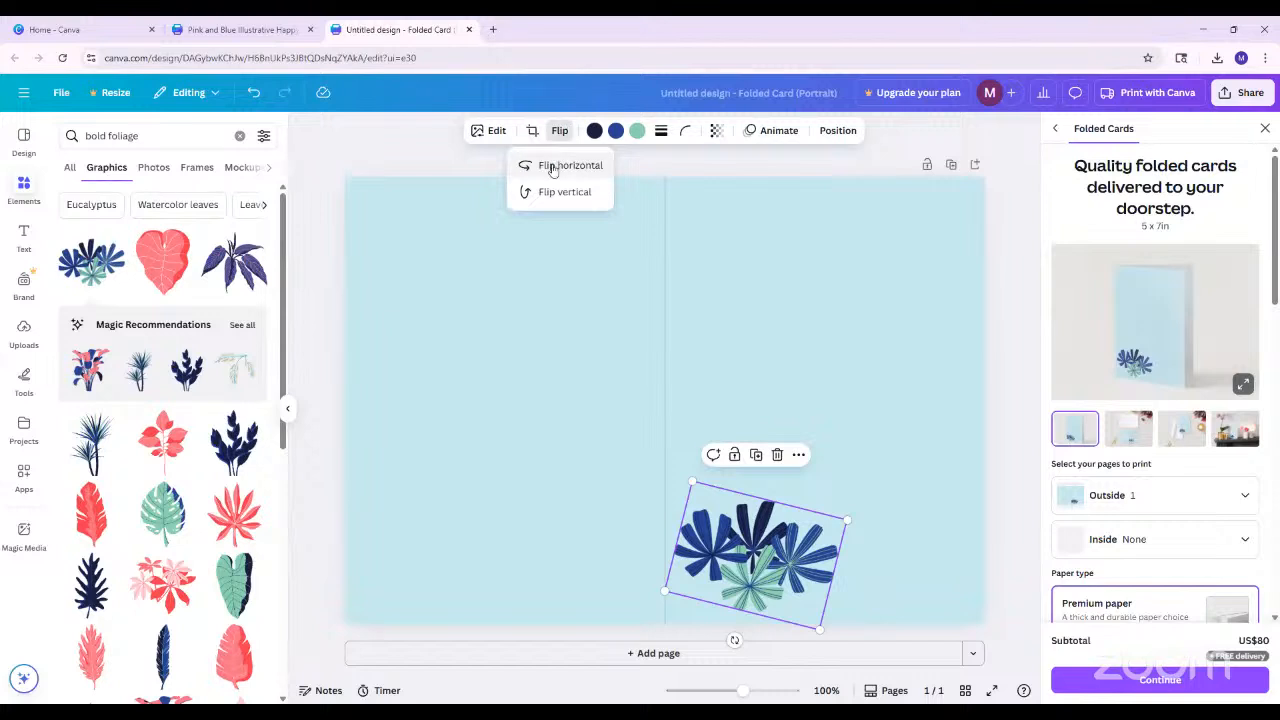
{"action": "left_click", "coordinate": [566, 169]}
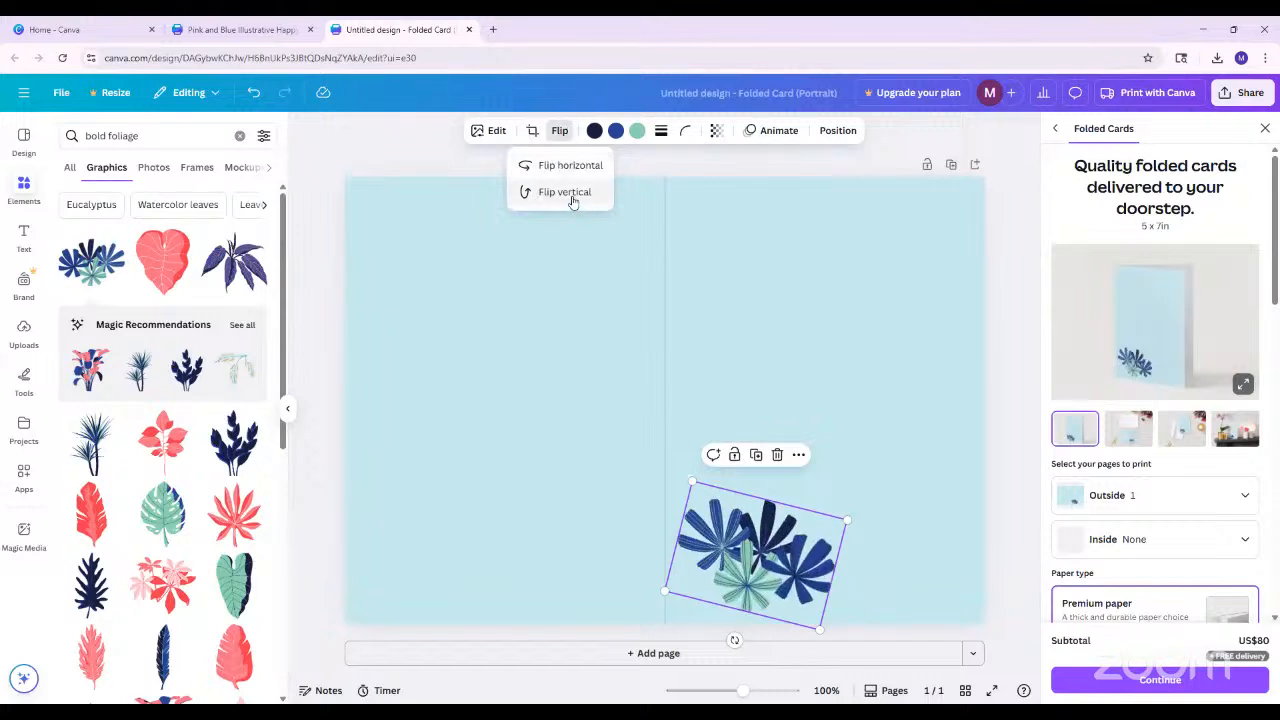
{"action": "left_click", "coordinate": [571, 197]}
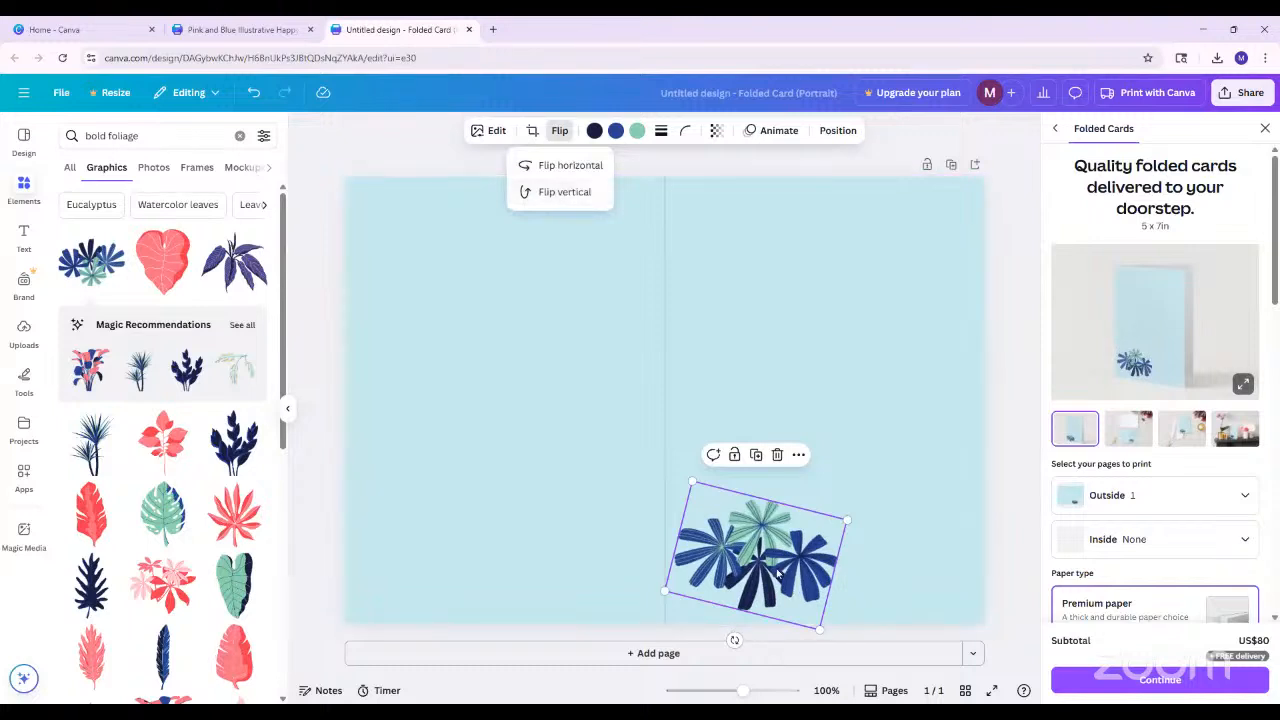
{"action": "left_click_drag", "start_coordinate": [763, 550], "coordinate": [900, 240]}
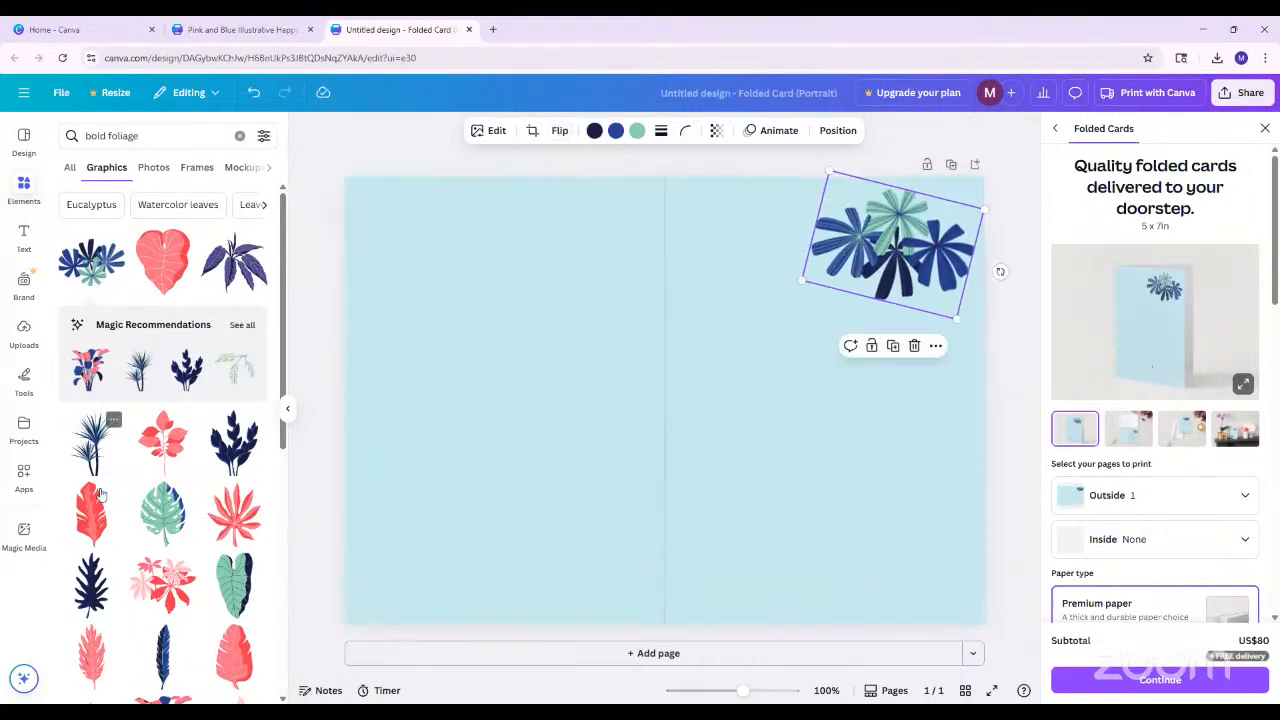
Add the spiky blue plant graphic, flip it horizontally, and shrink it in the front cover's lower-left corner
{"action": "left_click", "coordinate": [105, 420]}
{"action": "left_click_drag", "start_coordinate": [675, 455], "coordinate": [732, 596]}
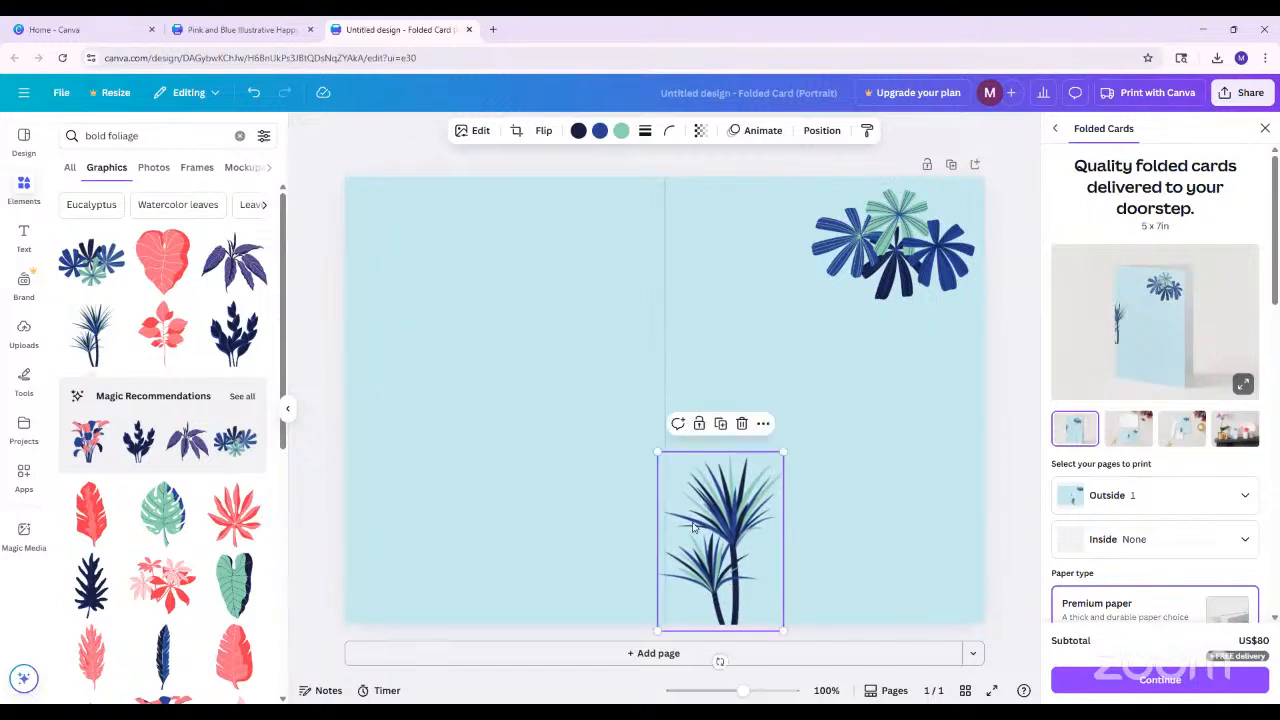
{"action": "left_click", "coordinate": [543, 131]}
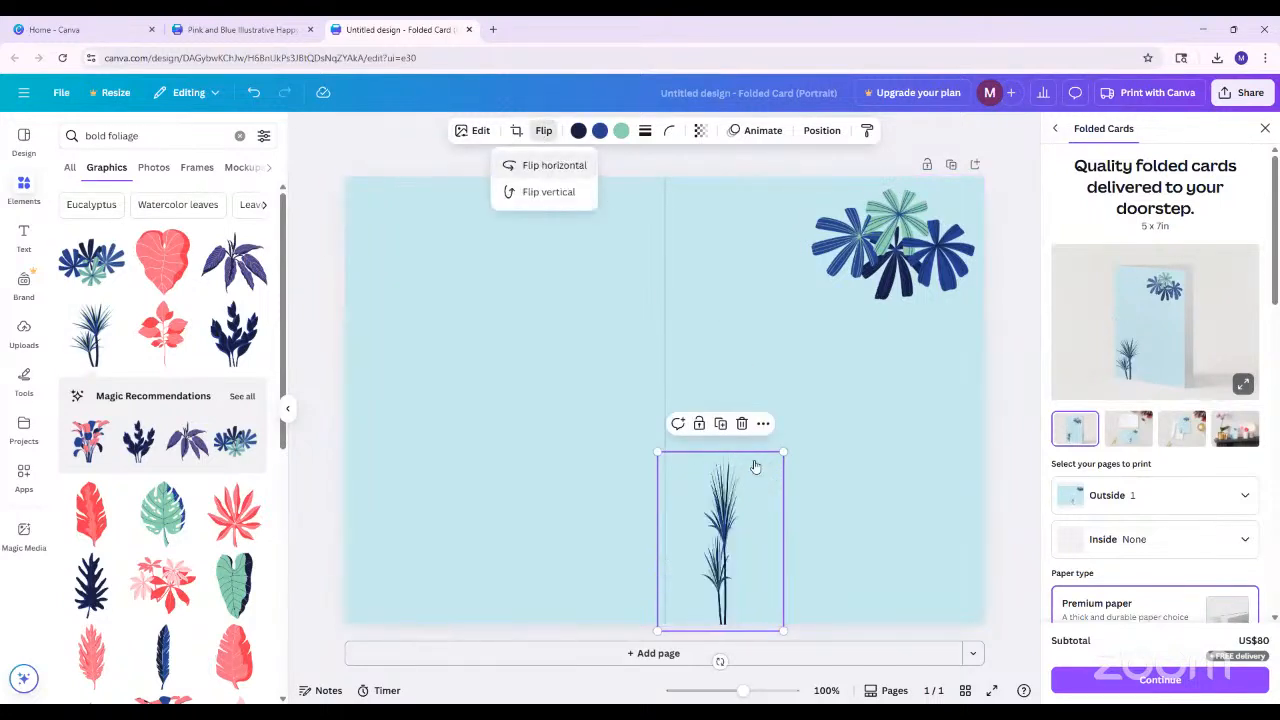
{"action": "left_click", "coordinate": [554, 165]}
{"action": "left_click_drag", "start_coordinate": [783, 435], "coordinate": [740, 486]}
{"action": "left_click_drag", "start_coordinate": [698, 540], "coordinate": [716, 540]}
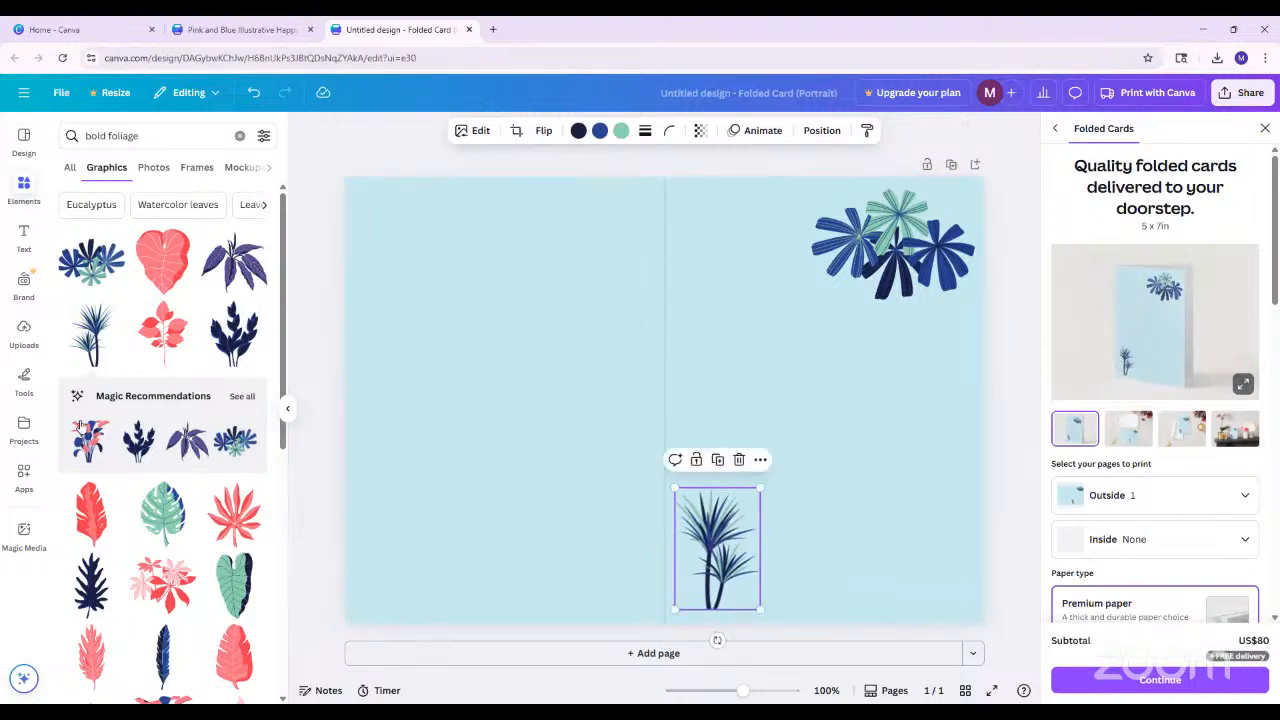
Paste a copy of the blue and green leaf cluster and place it beside the spiky plant along the cover's lower edge
{"action": "key", "text": "ctrl+v"}
{"action": "left_click_drag", "start_coordinate": [656, 392], "coordinate": [786, 566]}
{"action": "left_click", "coordinate": [686, 511]}
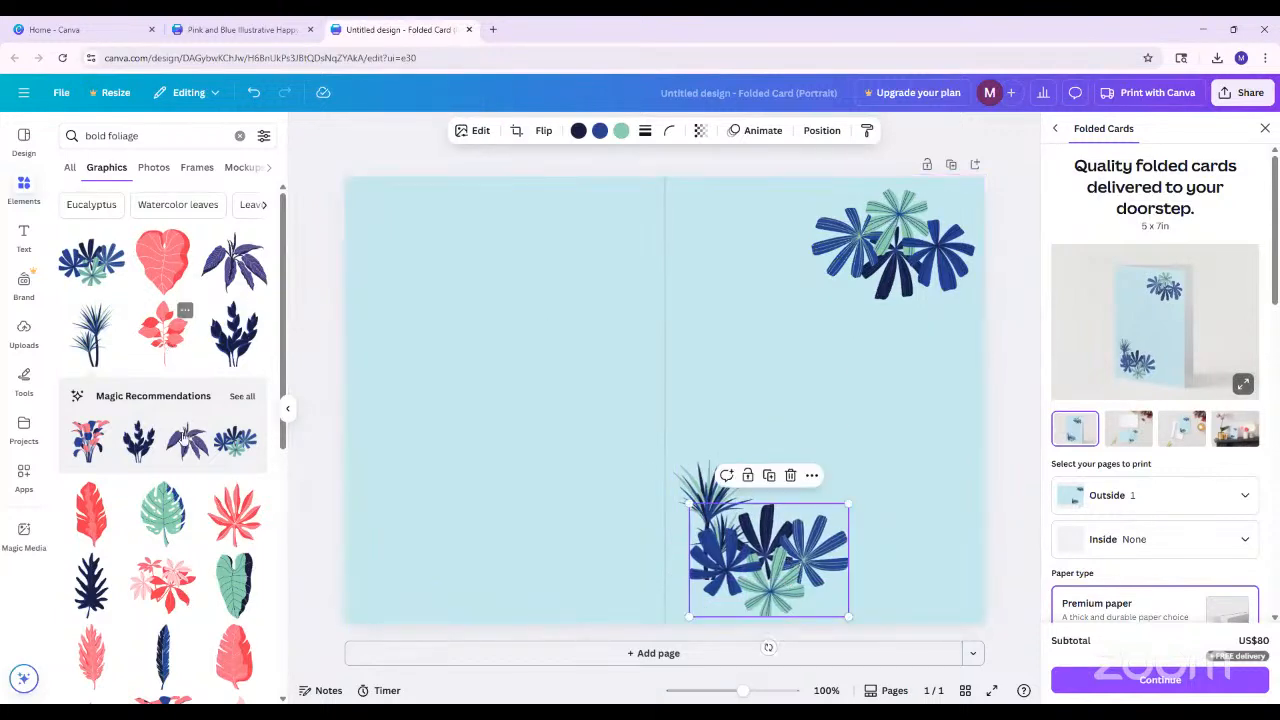
Add the dark blue leafy plant graphic, shrink it to the right of the lower leaf cluster, and nudge the spiky plant to the fold
{"action": "left_click", "coordinate": [234, 332]}
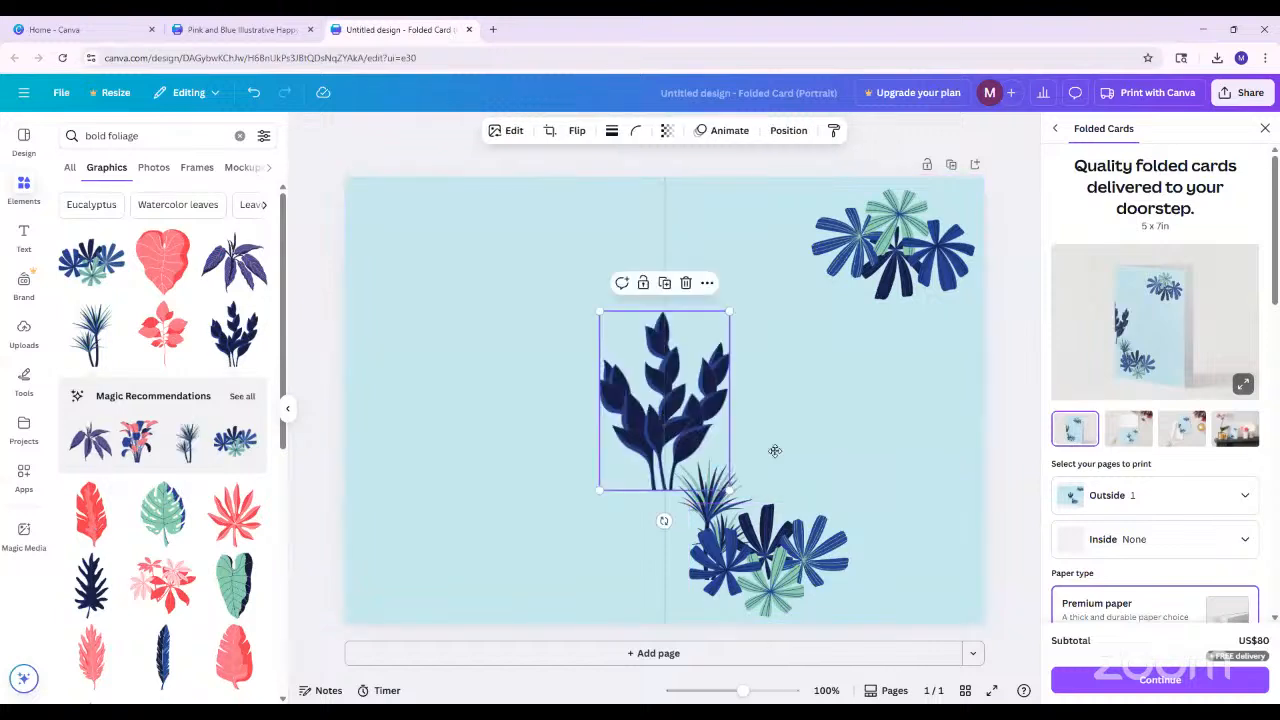
{"action": "left_click_drag", "start_coordinate": [673, 433], "coordinate": [908, 571]}
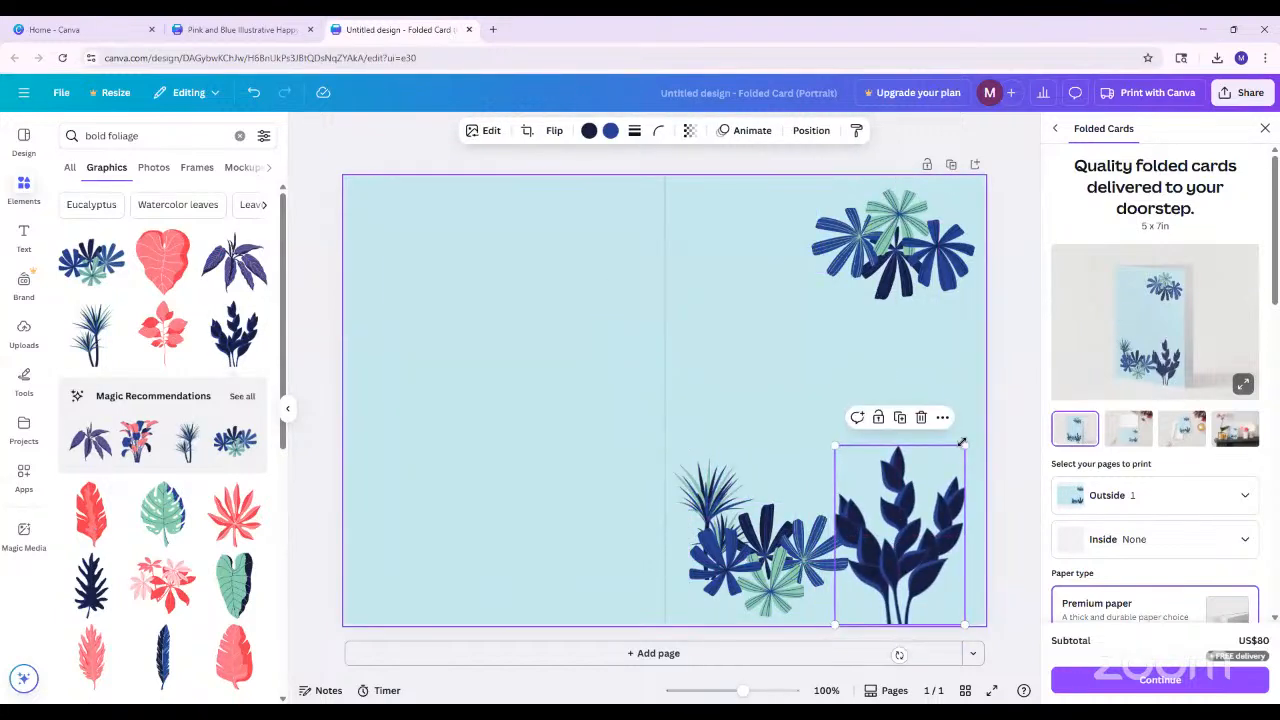
{"action": "left_click_drag", "start_coordinate": [965, 445], "coordinate": [914, 497]}
{"action": "left_click_drag", "start_coordinate": [898, 578], "coordinate": [865, 601]}
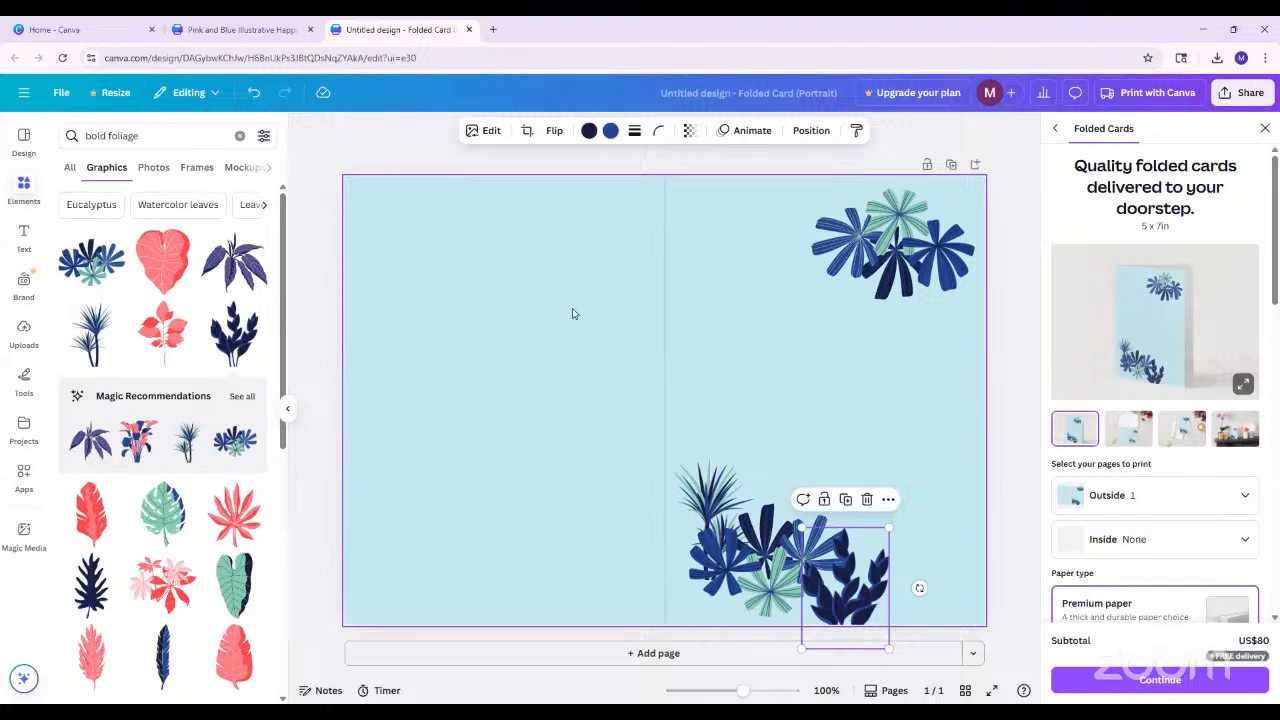
{"action": "left_click_drag", "start_coordinate": [849, 583], "coordinate": [848, 553]}
{"action": "left_click_drag", "start_coordinate": [881, 566], "coordinate": [869, 565]}
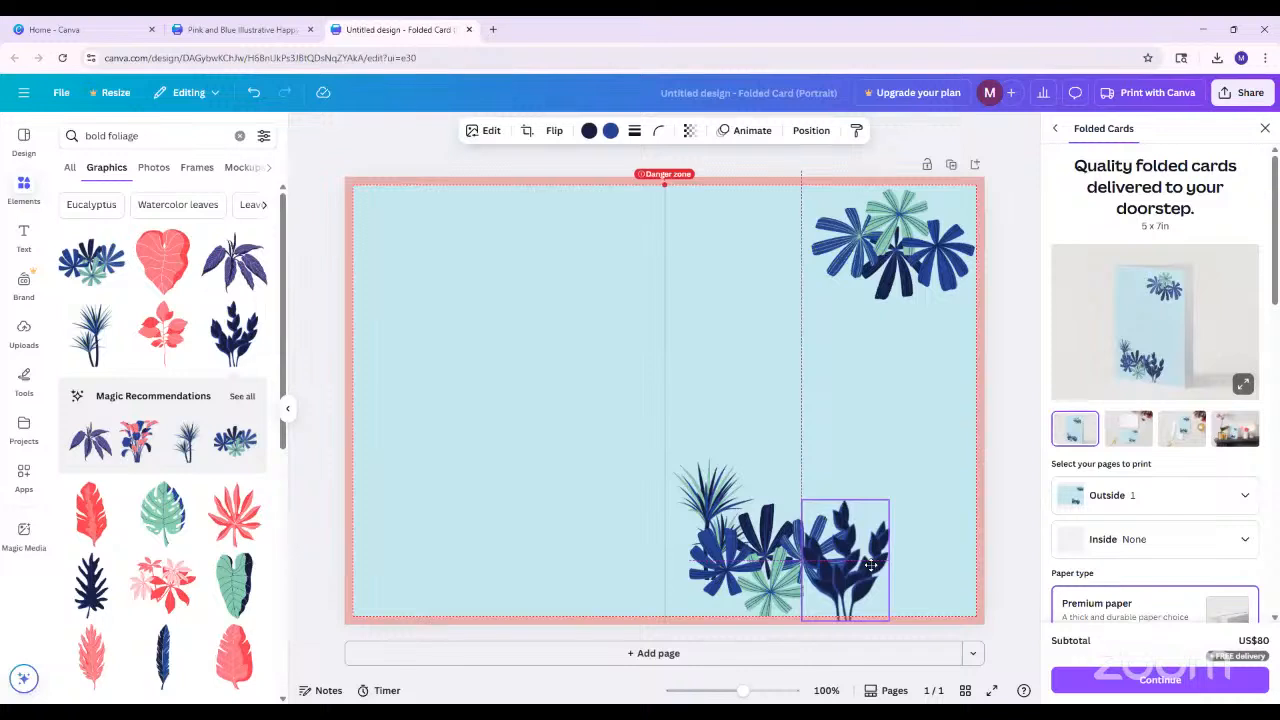
{"action": "left_click_drag", "start_coordinate": [871, 566], "coordinate": [870, 577]}
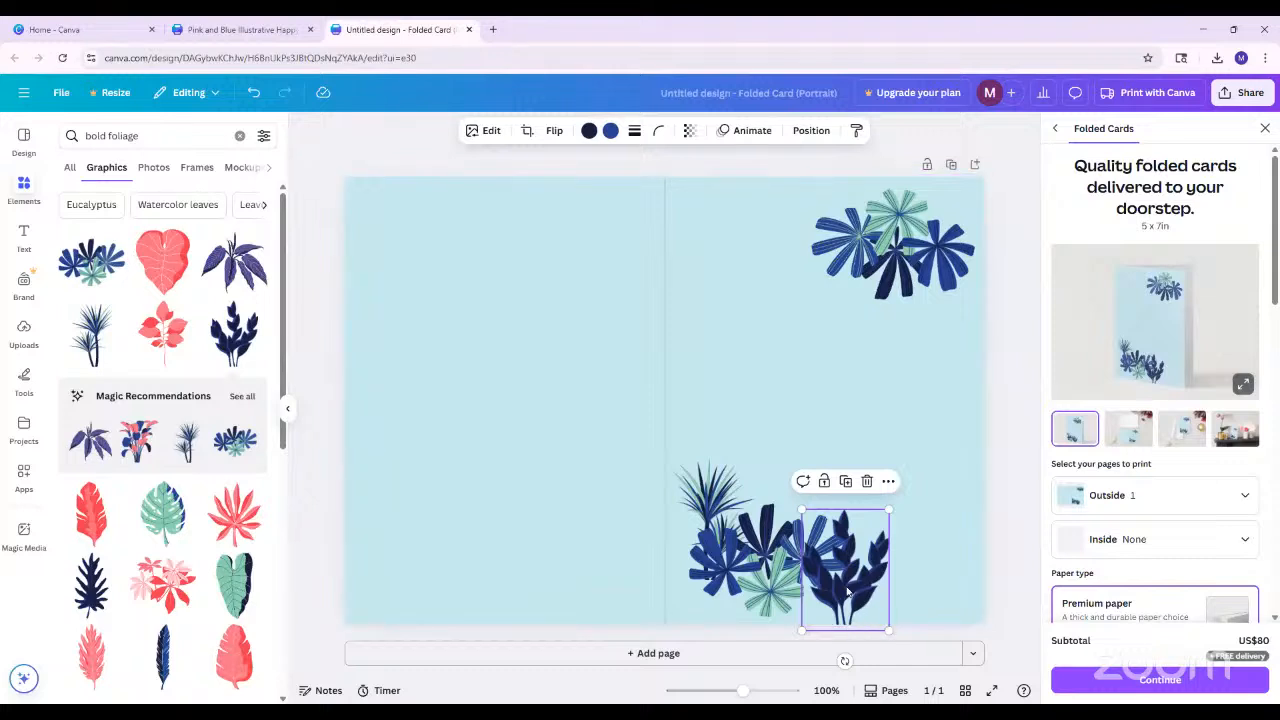
{"action": "left_click", "coordinate": [712, 492]}
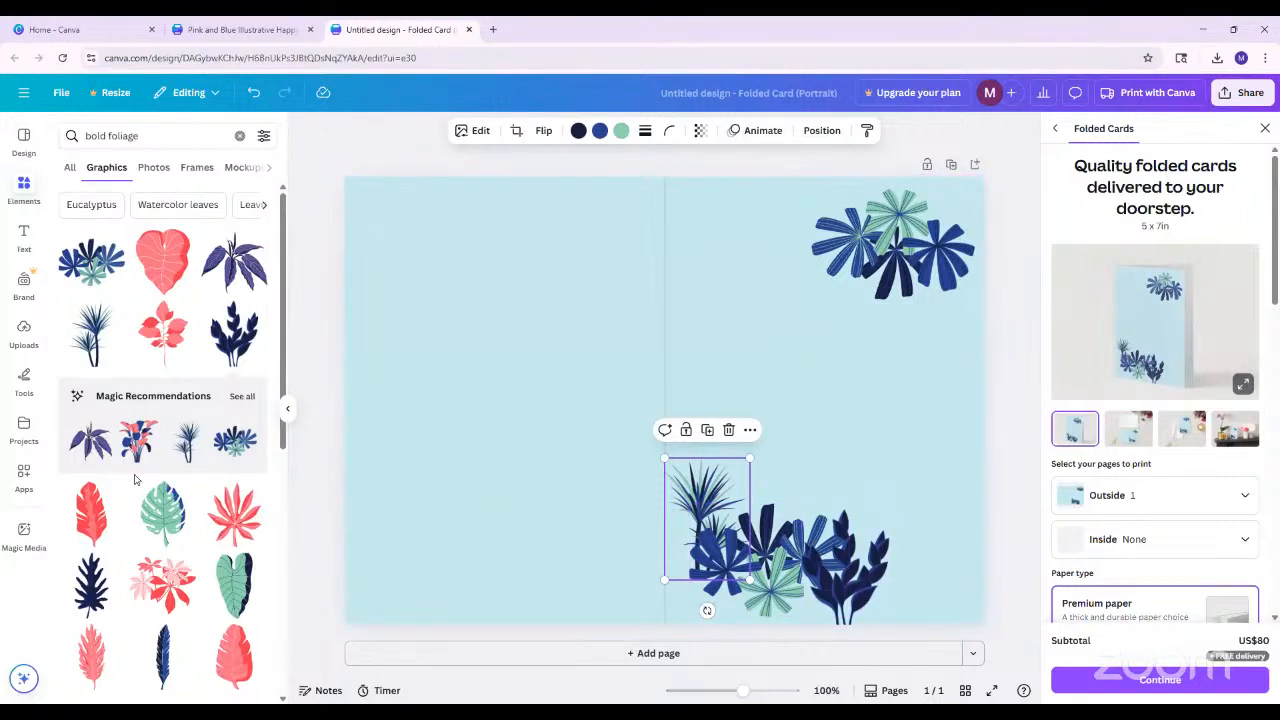
Duplicate the front cover's upper-right leaf cluster and place the copy to the left of the original
{"action": "left_click_drag", "start_coordinate": [852, 244], "coordinate": [849, 238]}
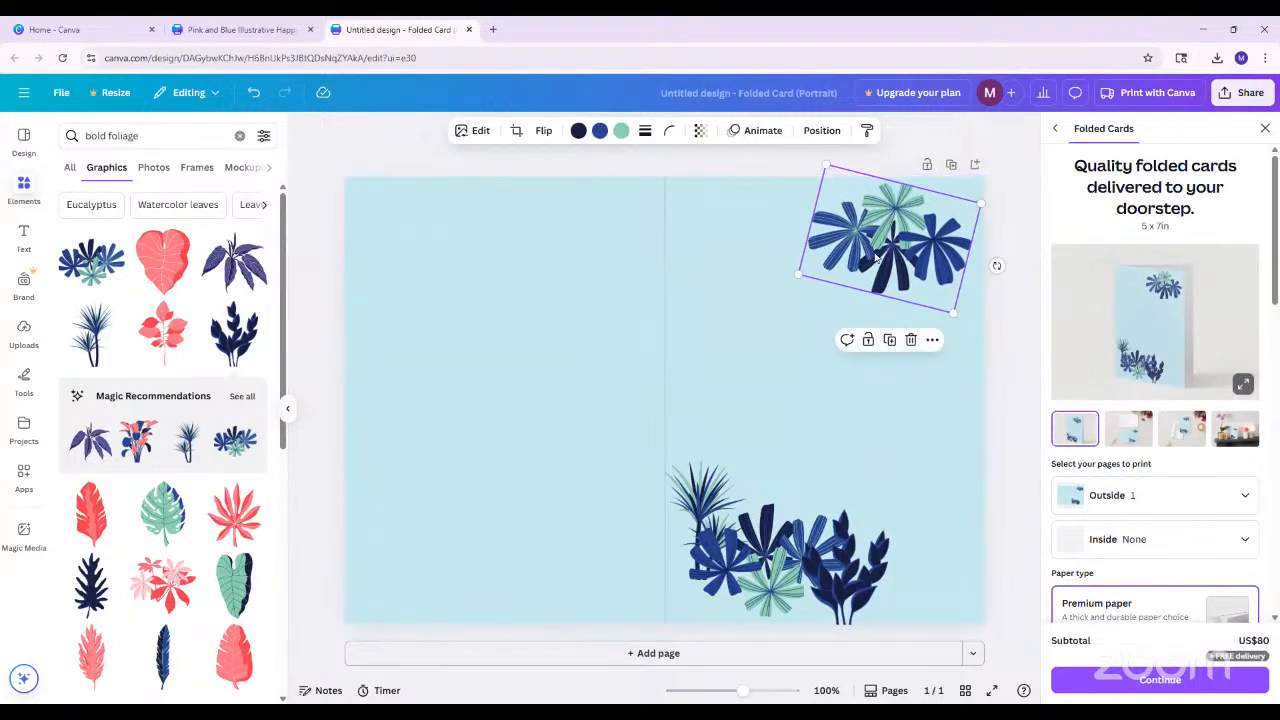
{"action": "right_click", "coordinate": [876, 258]}
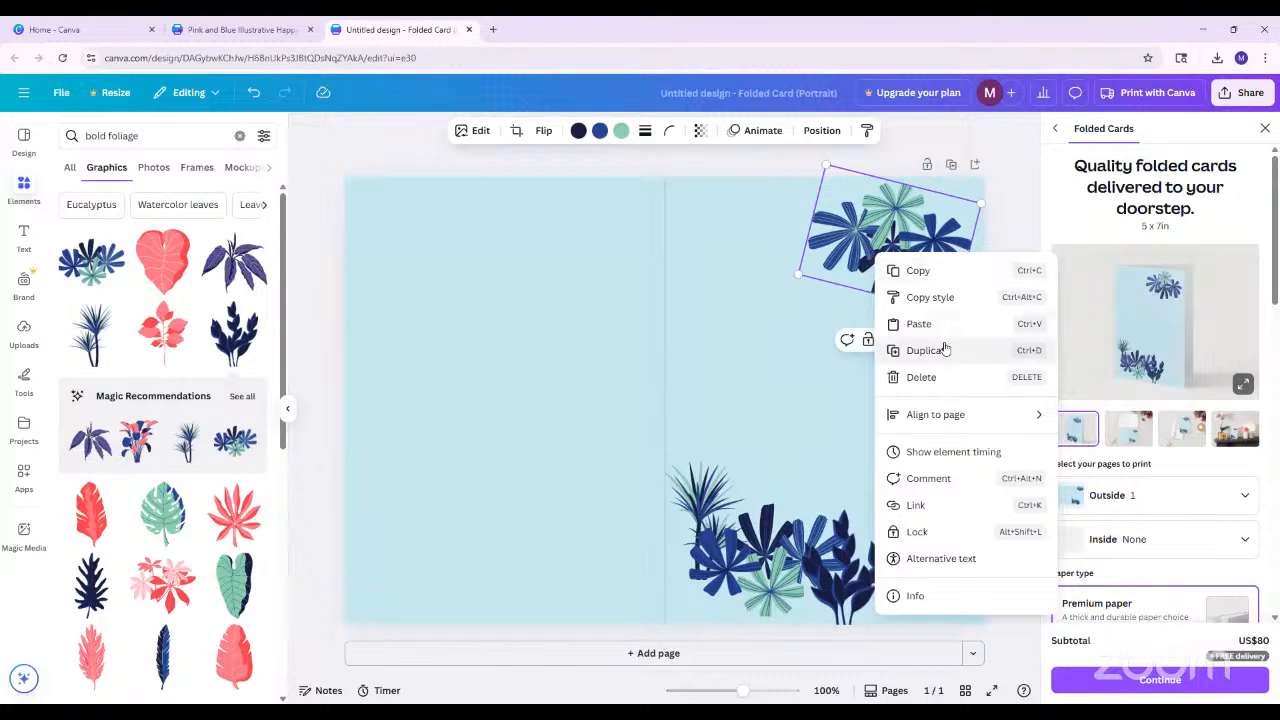
{"action": "left_click", "coordinate": [866, 250]}
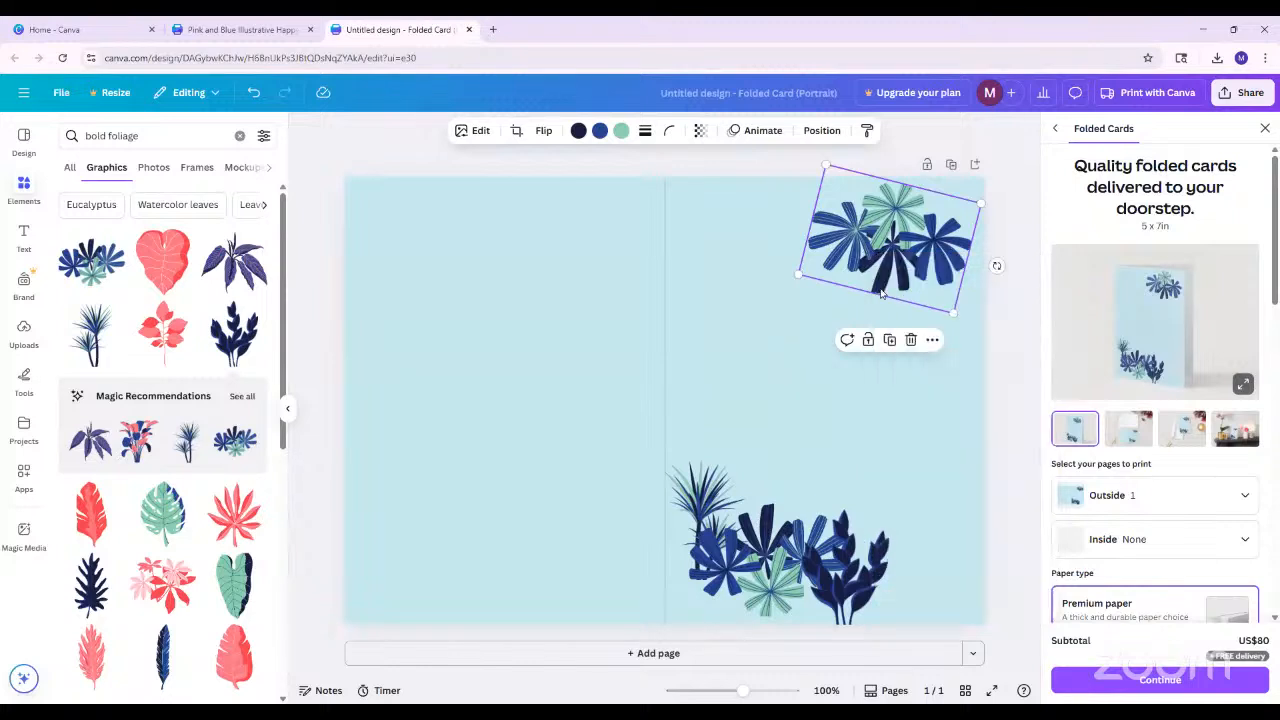
{"action": "key", "text": "ctrl+d"}
{"action": "left_click_drag", "start_coordinate": [968, 230], "coordinate": [884, 265]}
{"action": "right_click", "coordinate": [824, 287]}
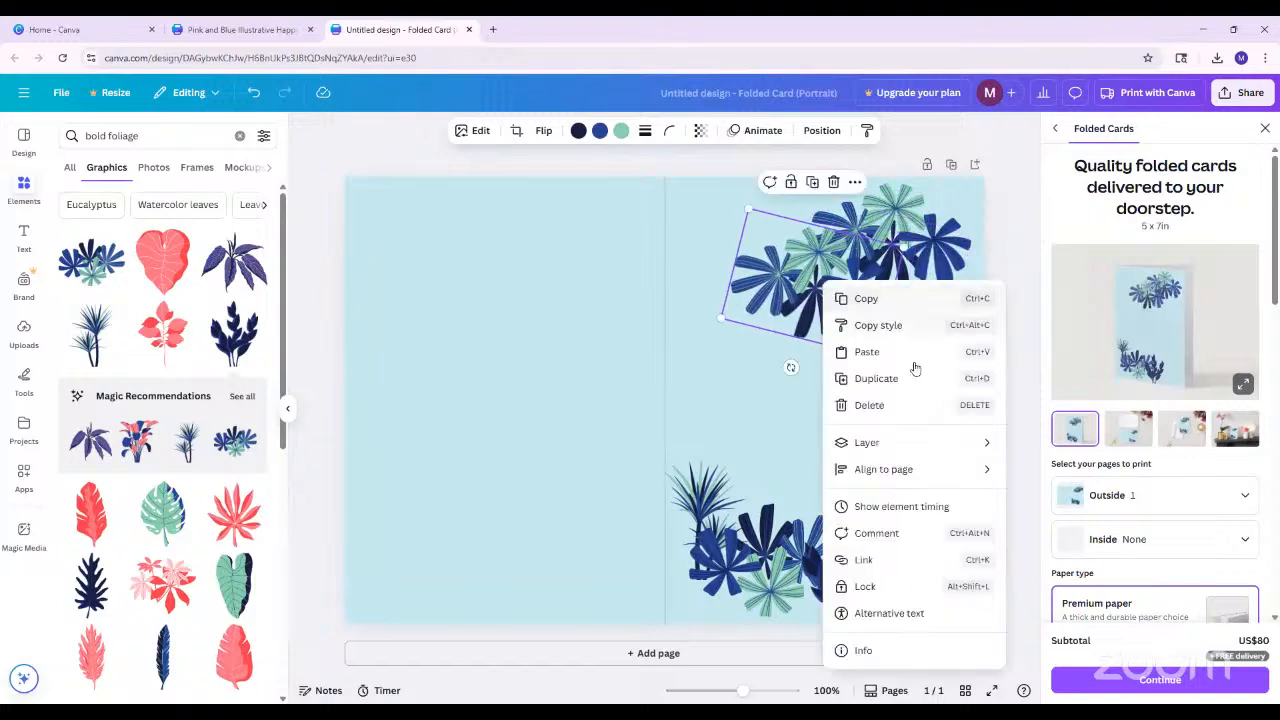
{"action": "left_click", "coordinate": [799, 280]}
{"action": "left_click_drag", "start_coordinate": [760, 268], "coordinate": [715, 243]}
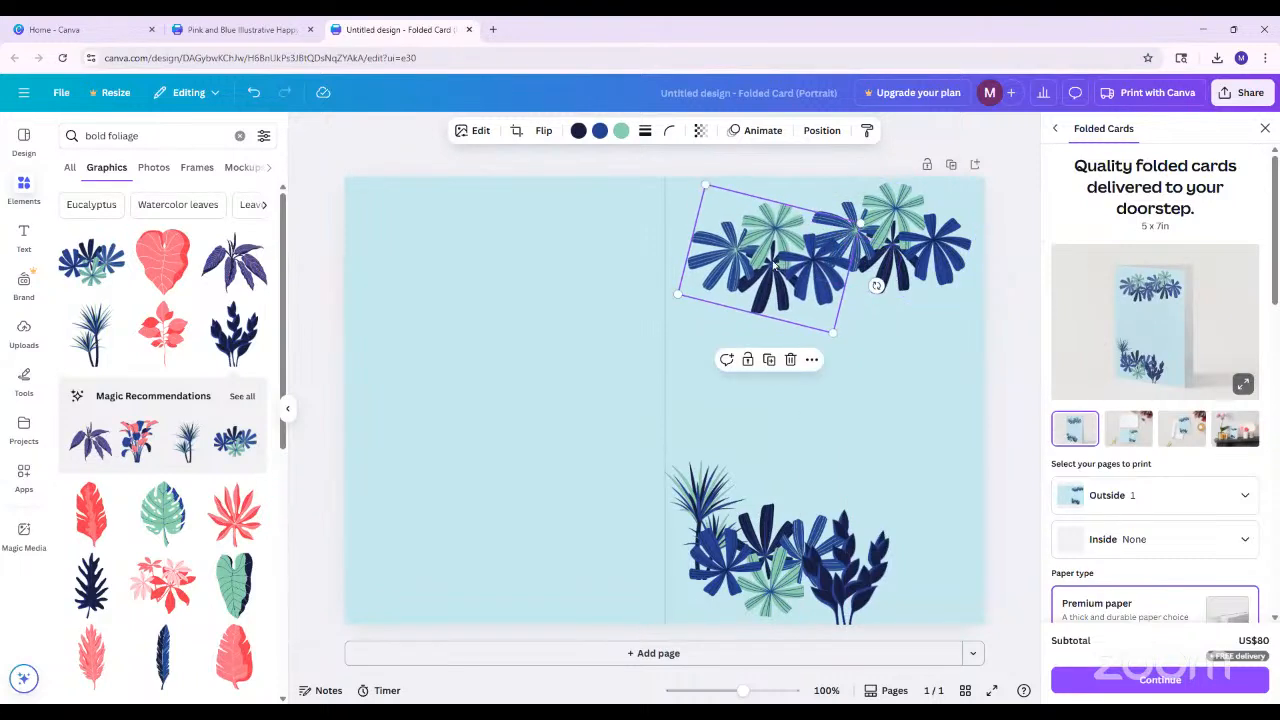
Enlarge the duplicated leaf cluster slightly and move it to overlap the original near the cover's upper edge
{"action": "left_click_drag", "start_coordinate": [820, 269], "coordinate": [850, 269]}
{"action": "left_click_drag", "start_coordinate": [863, 334], "coordinate": [870, 341]}
{"action": "mouse_move", "coordinate": [841, 290]}
{"action": "left_mouse_down"}
{"action": "mouse_move", "coordinate": [867, 271]}
{"action": "mouse_move", "coordinate": [851, 271]}
{"action": "left_mouse_up"}
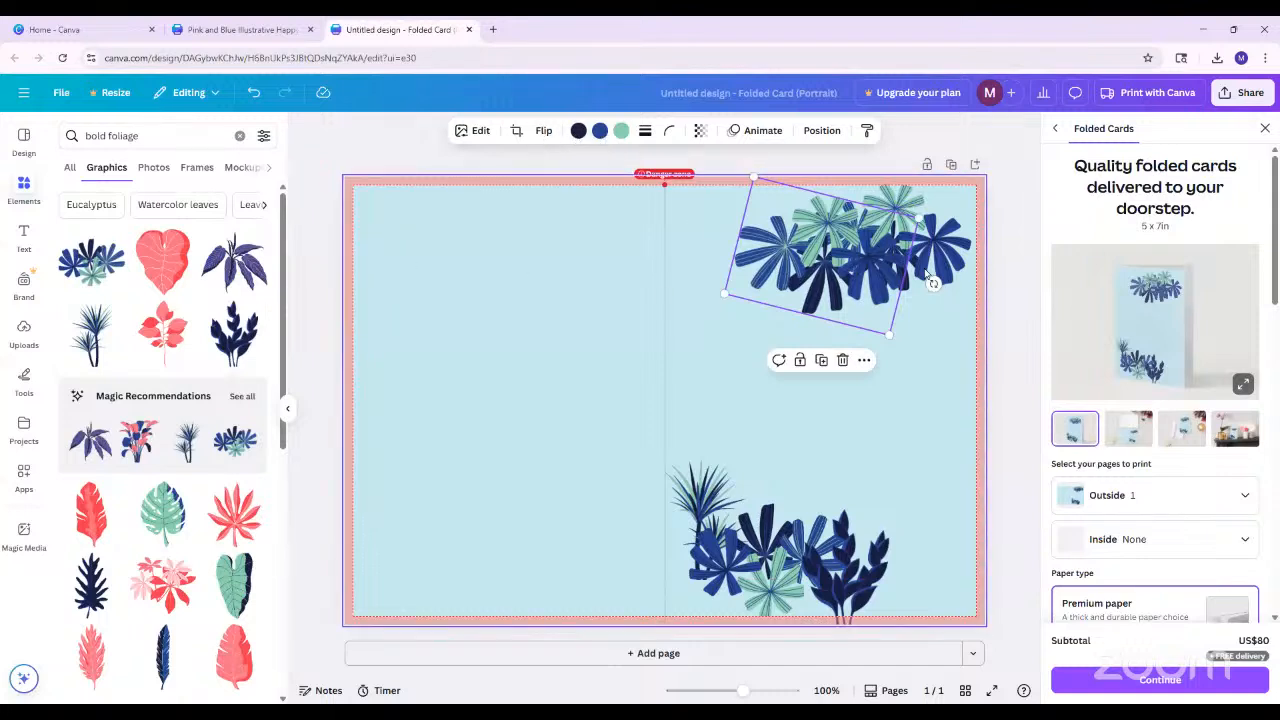
Try light azure, blue and violet on the duplicated cluster's darkest leaf and return it to dark blue #181c3f
{"action": "left_click", "coordinate": [578, 131]}
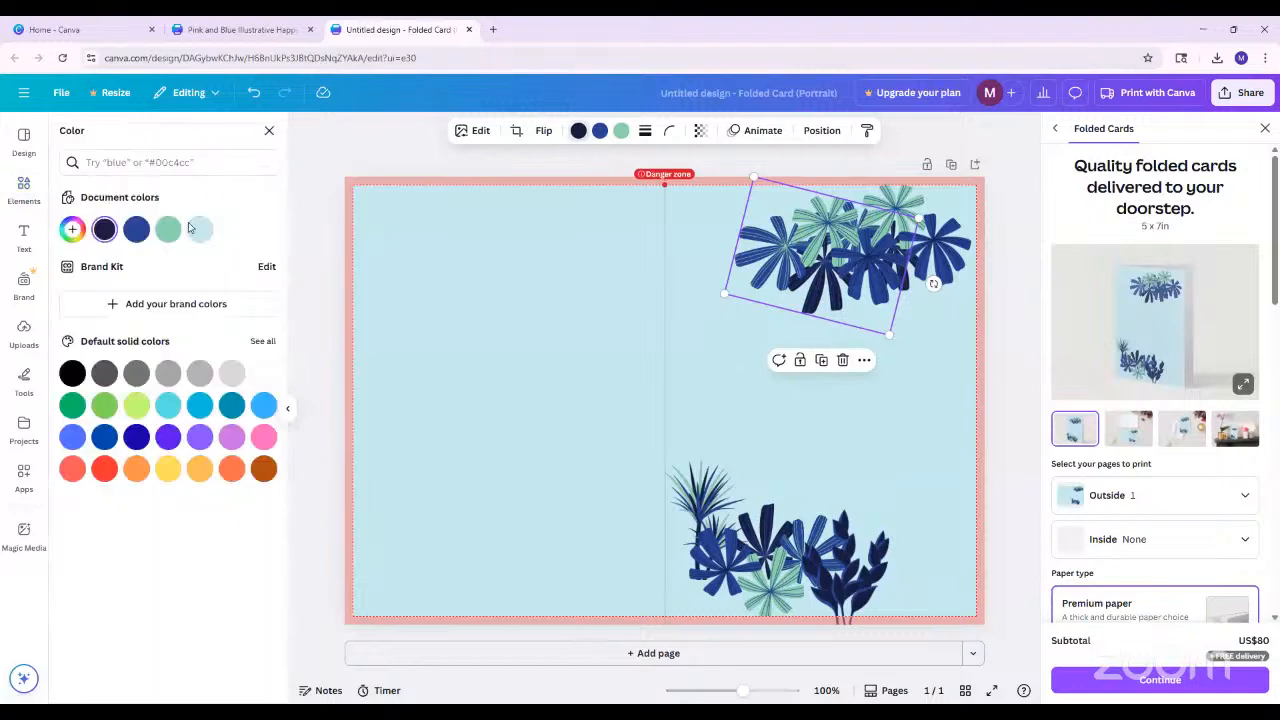
{"action": "left_click", "coordinate": [200, 232]}
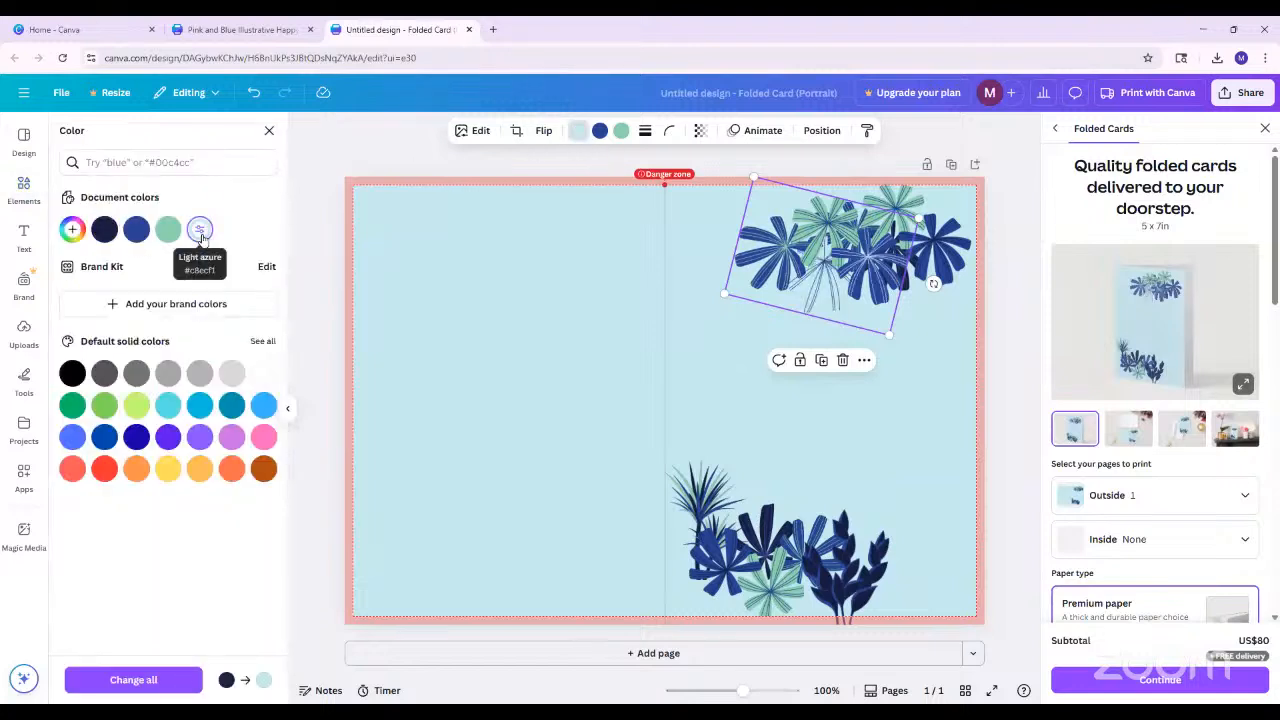
{"action": "left_click", "coordinate": [115, 235]}
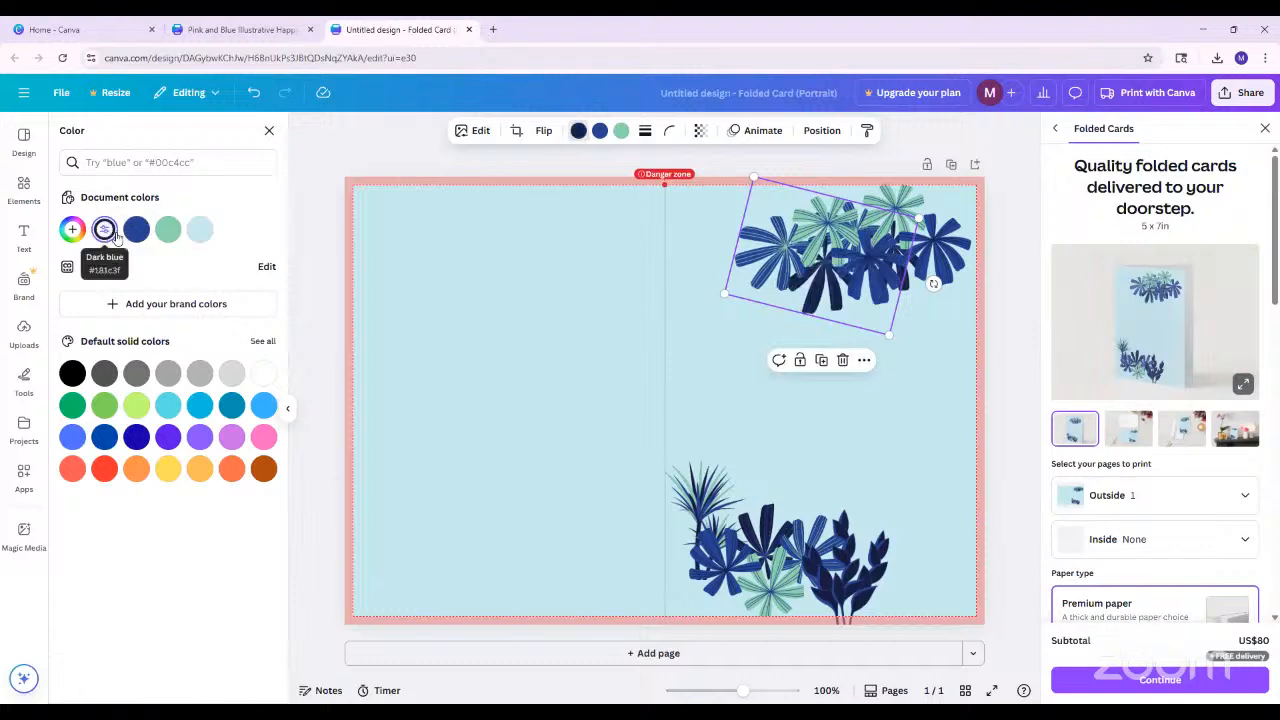
{"action": "left_click", "coordinate": [136, 437]}
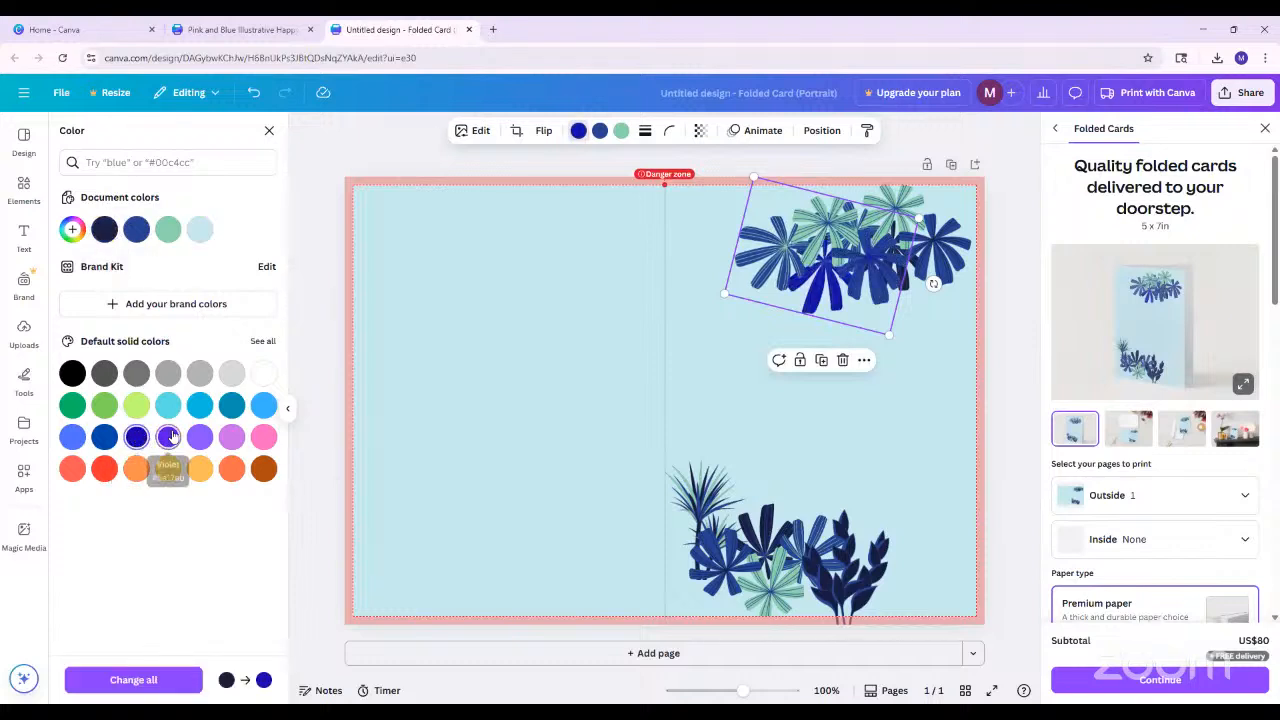
{"action": "left_click", "coordinate": [170, 437]}
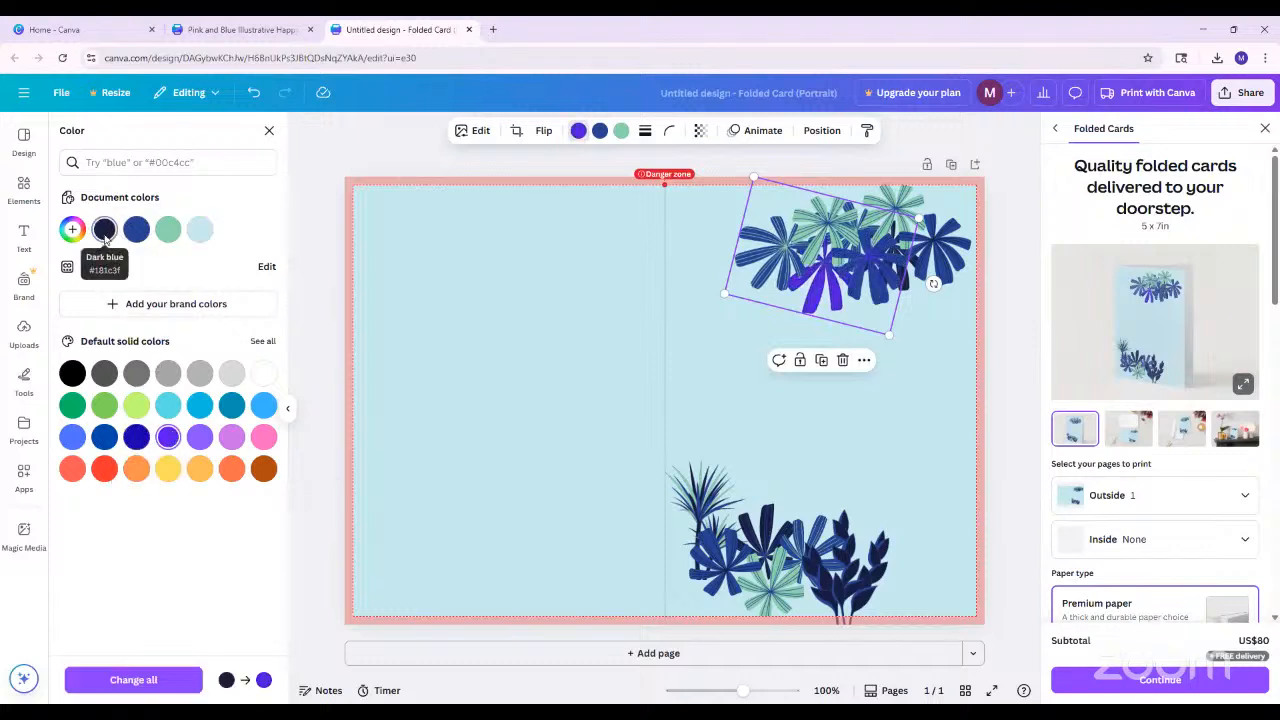
{"action": "left_click", "coordinate": [135, 230]}
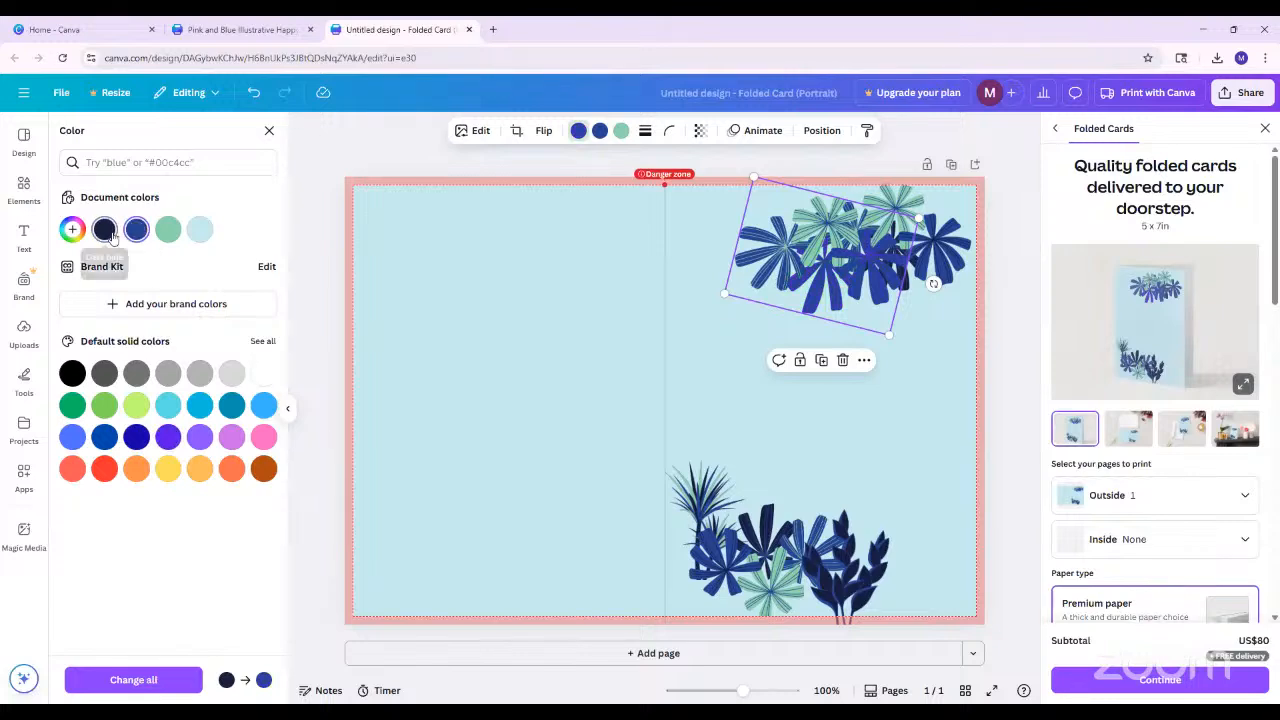
{"action": "left_click", "coordinate": [112, 235]}
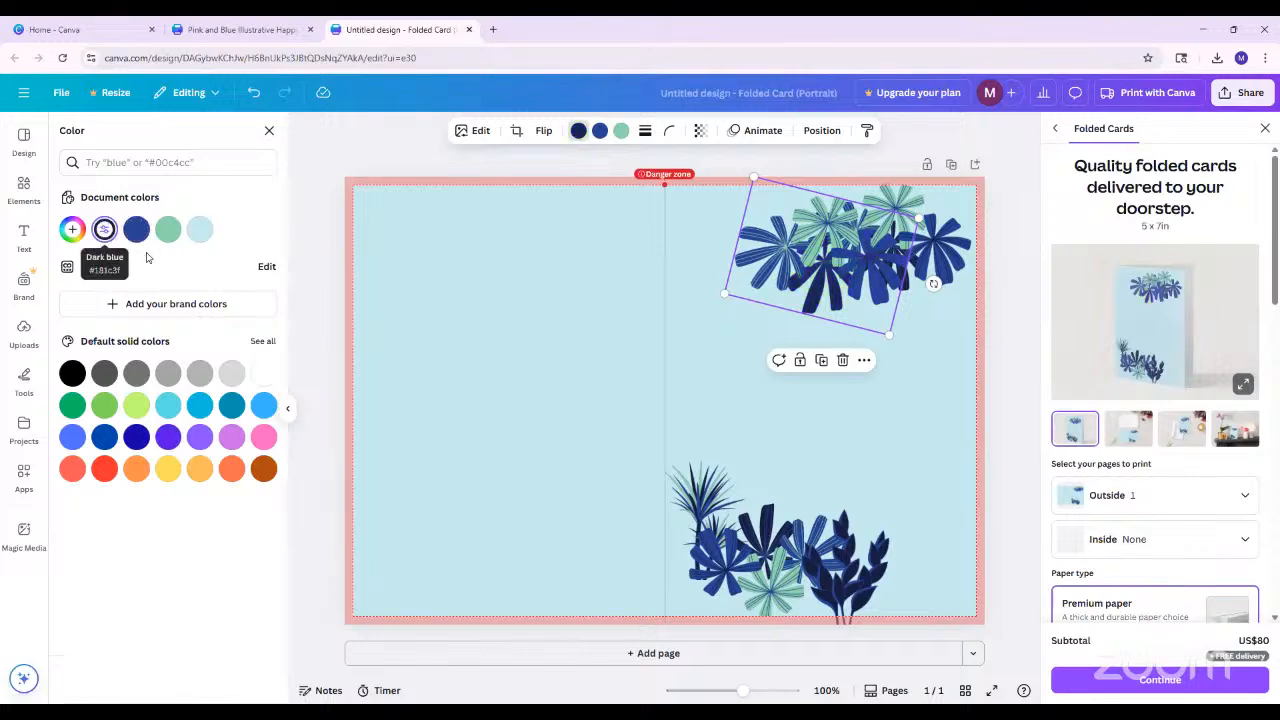
{"action": "left_click", "coordinate": [269, 134]}
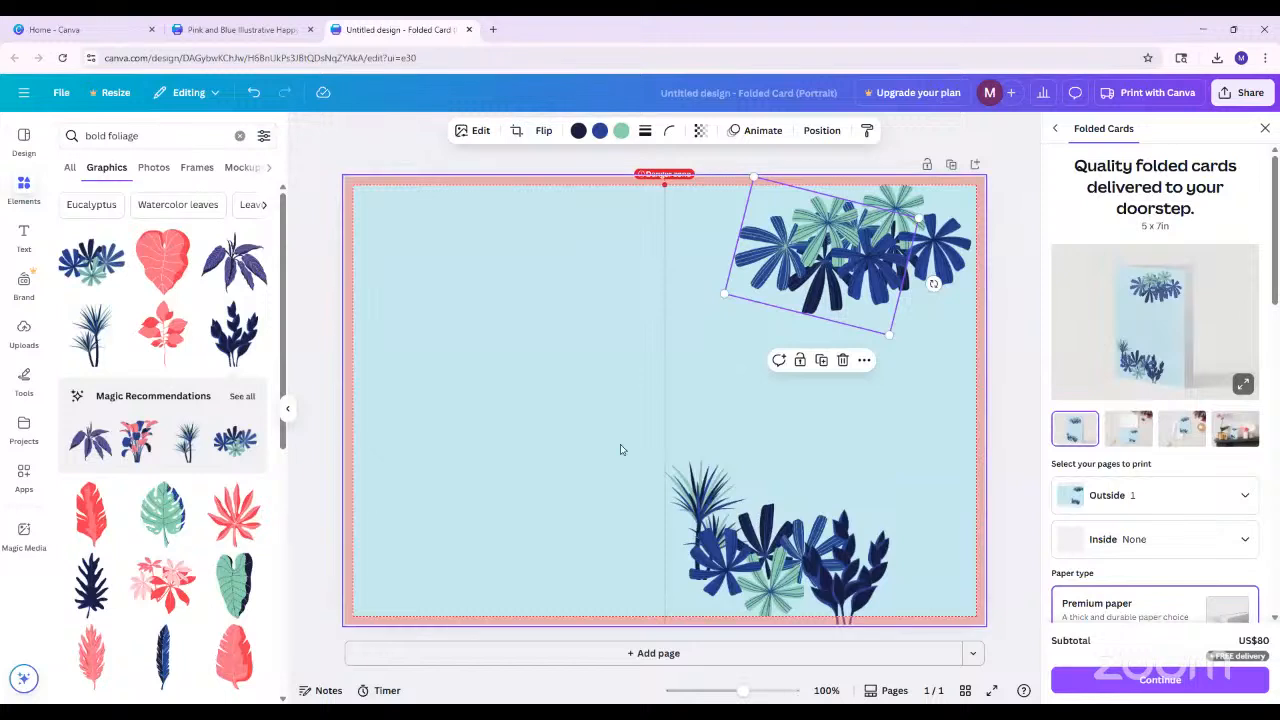
Nudge the original upper-right leaf cluster slightly closer to the cover's right edge
{"action": "left_click", "coordinate": [1010, 333]}
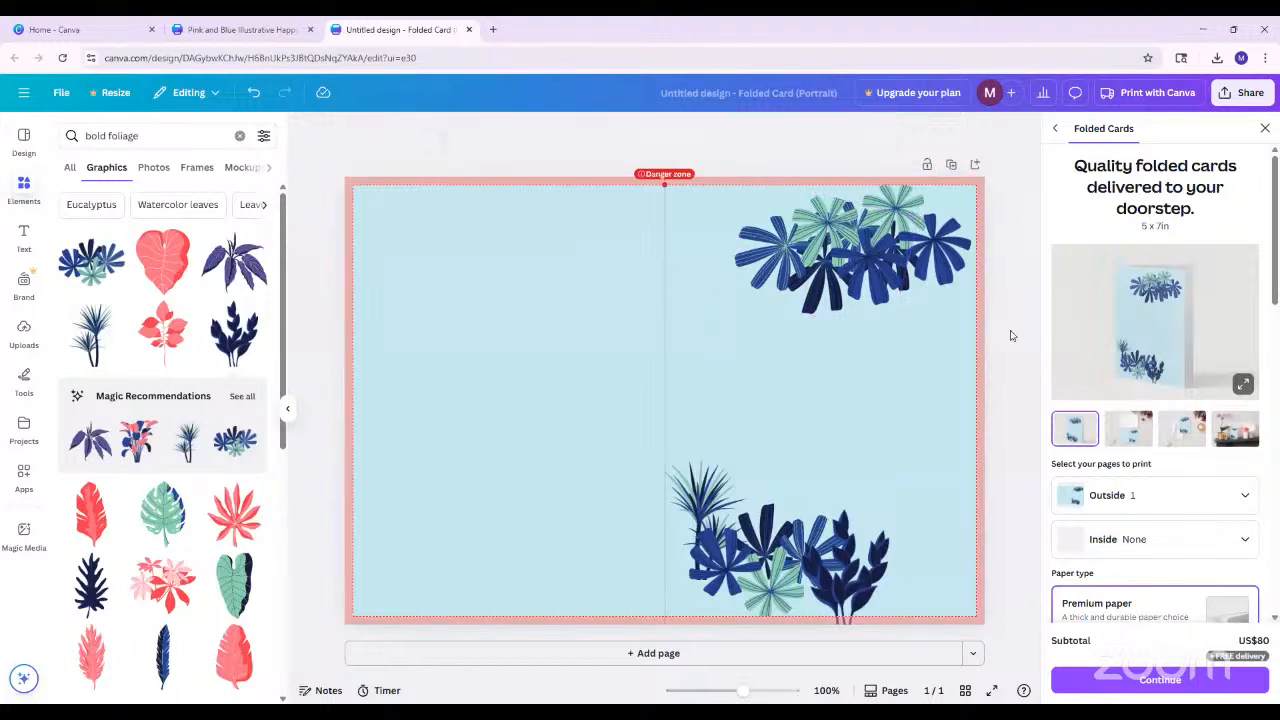
{"action": "left_click", "coordinate": [920, 232]}
{"action": "left_click_drag", "start_coordinate": [920, 232], "coordinate": [923, 228]}
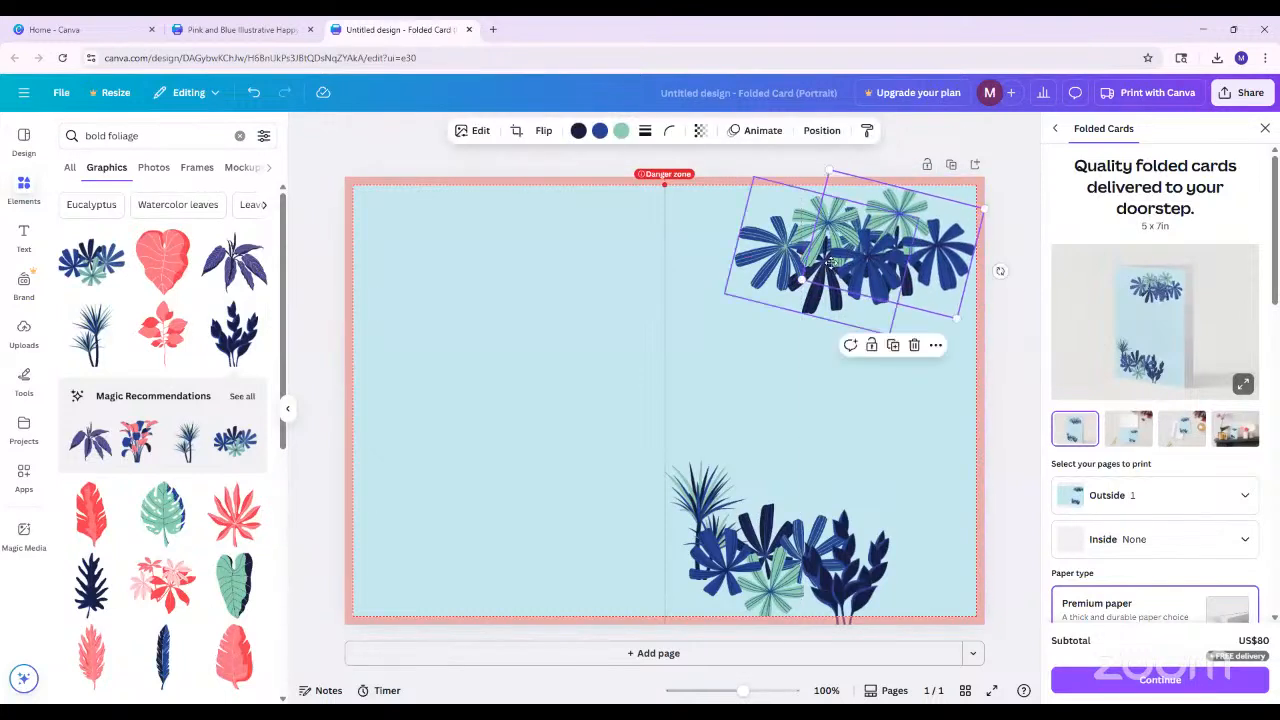
{"action": "left_click_drag", "start_coordinate": [844, 251], "coordinate": [850, 247]}
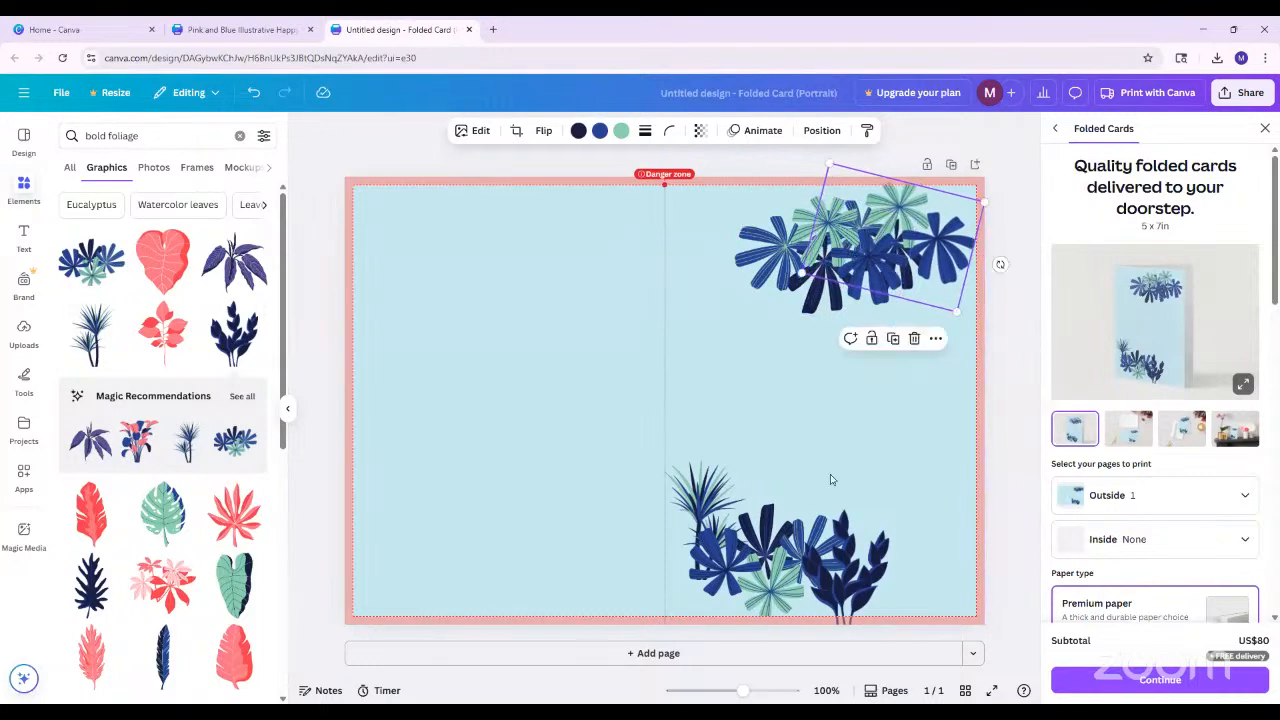
{"action": "left_click", "coordinate": [703, 491]}
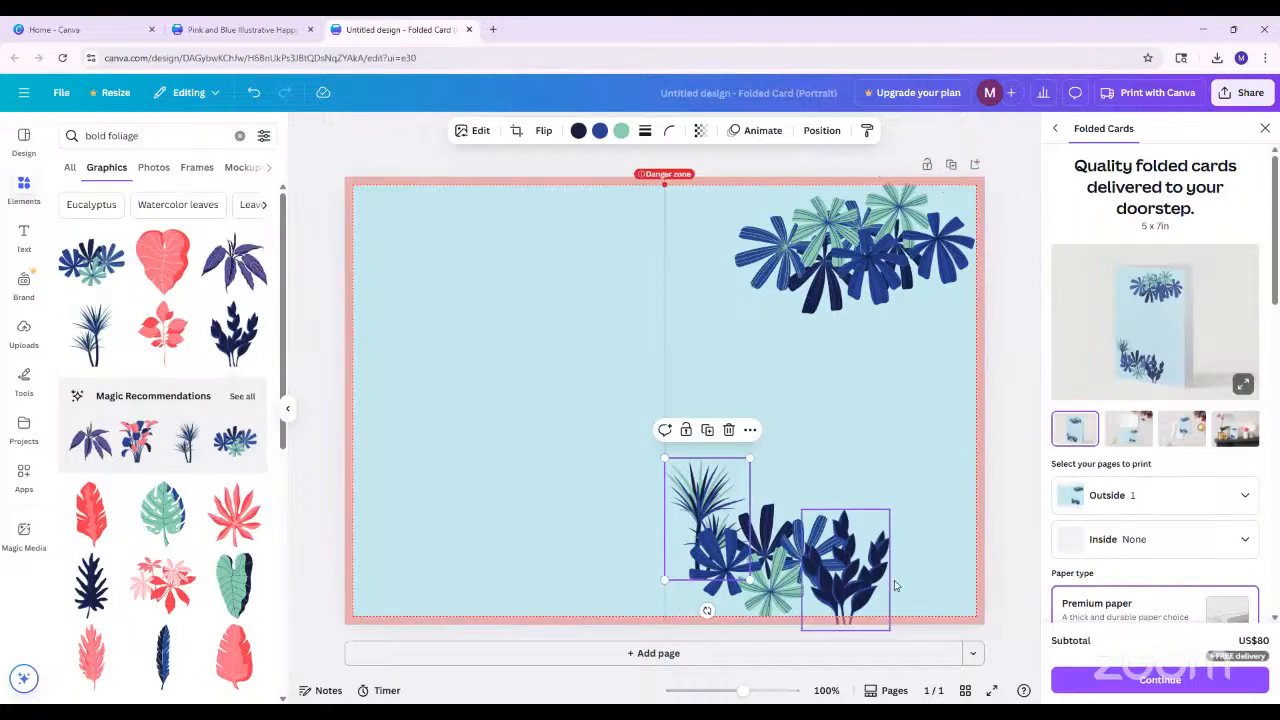
{"action": "left_click", "coordinate": [616, 507]}
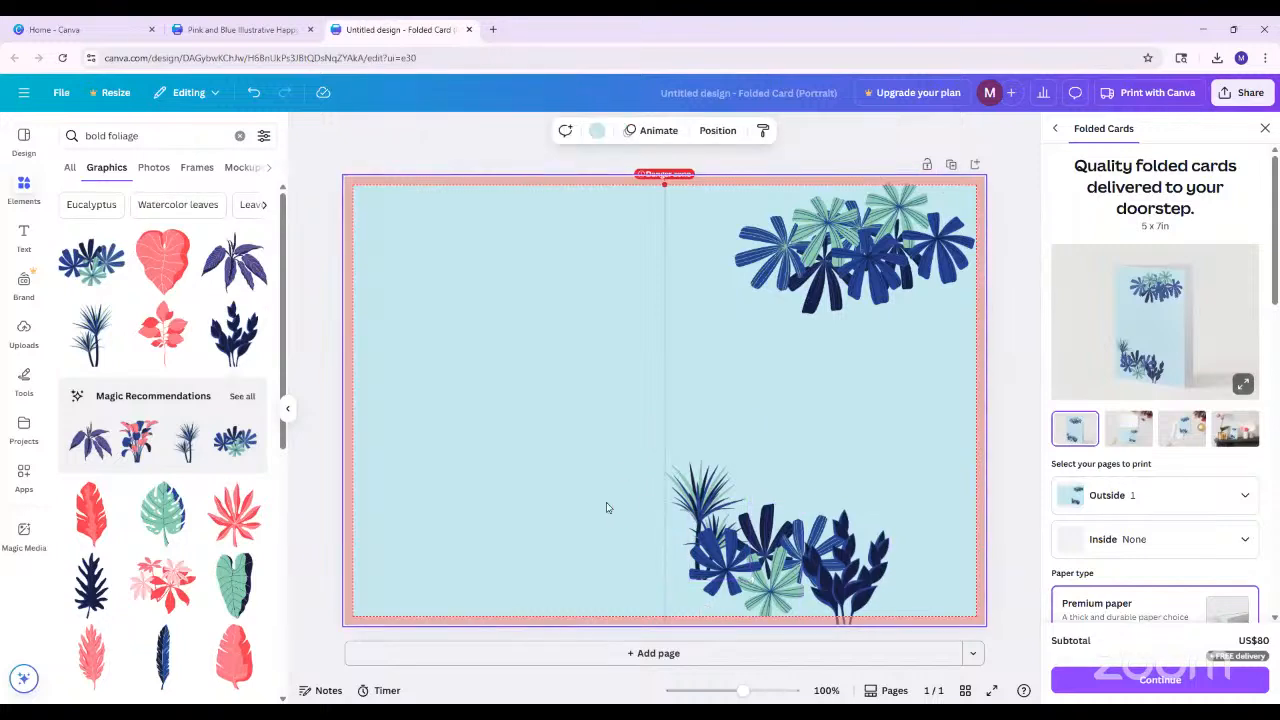
{"action": "left_click_drag", "start_coordinate": [609, 484], "coordinate": [887, 598]}
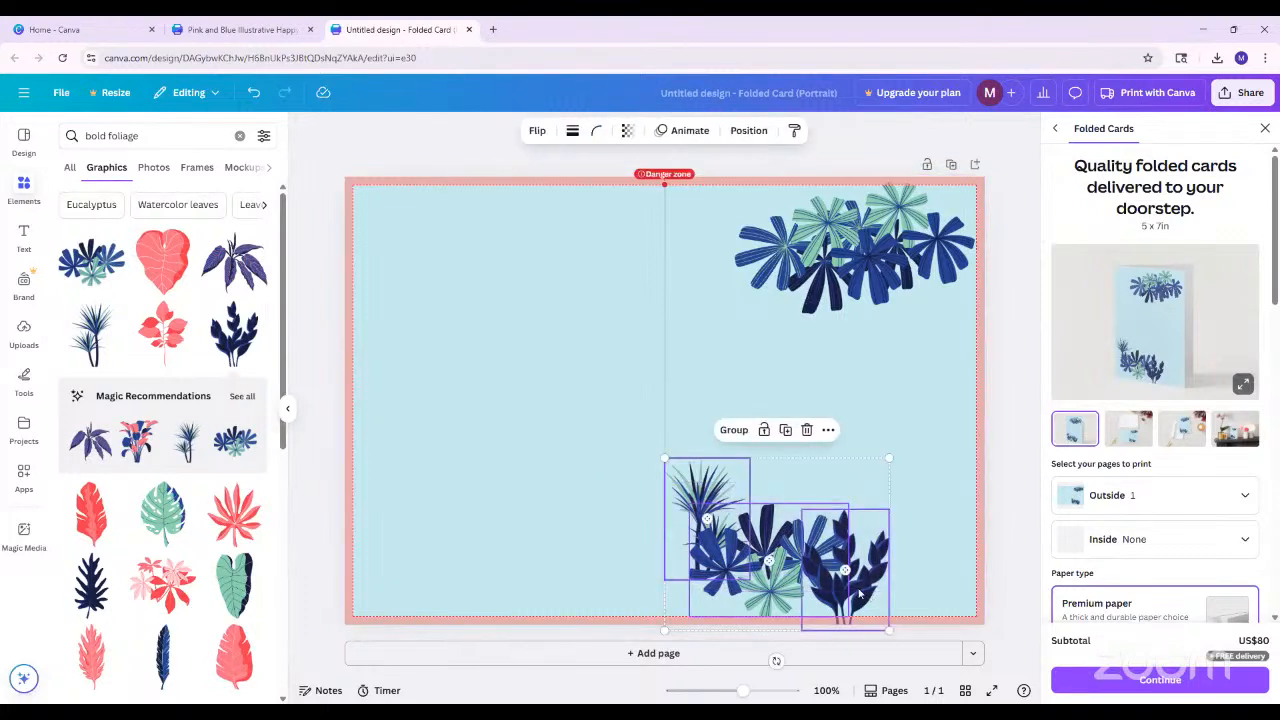
{"action": "left_click", "coordinate": [604, 482]}
{"action": "left_click_drag", "start_coordinate": [623, 468], "coordinate": [889, 597]}
{"action": "left_click", "coordinate": [618, 508]}
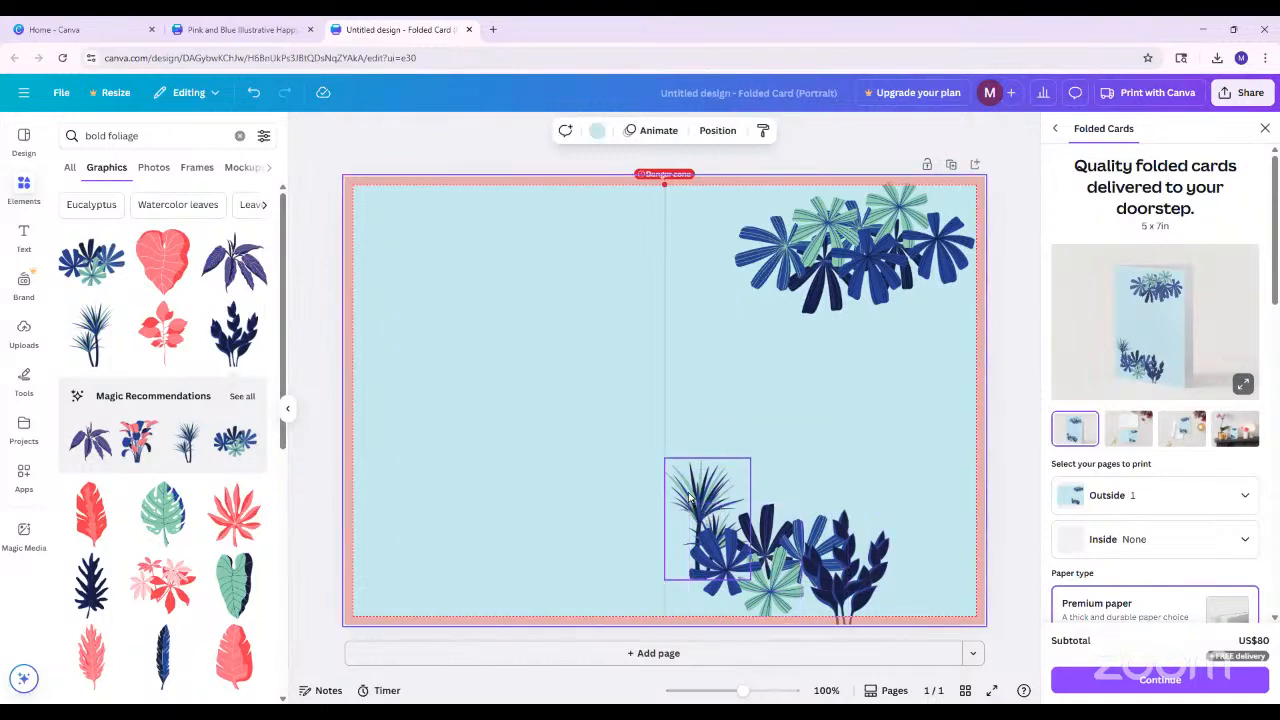
Group the spiky plant, leaf cluster and dark leafy plant on the lower cover and move the group slightly upward
{"action": "left_click", "coordinate": [718, 512]}
{"action": "left_click", "coordinate": [793, 567], "text": "shift"}
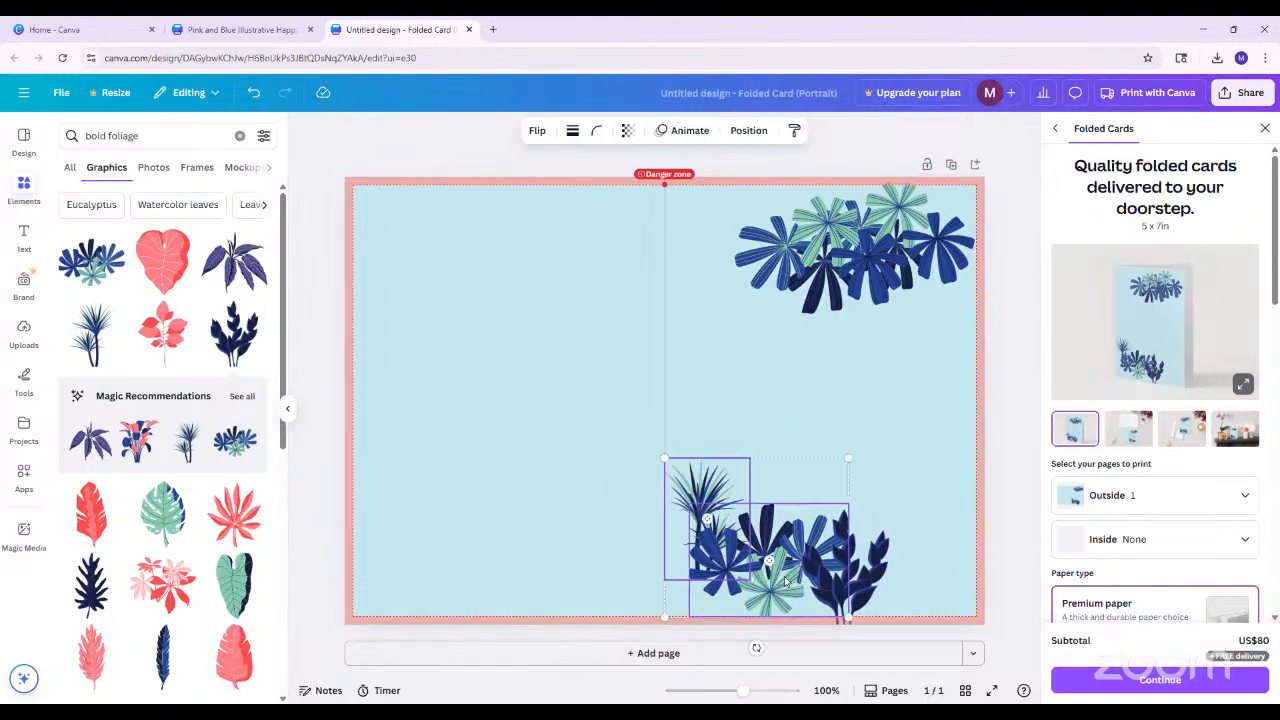
{"action": "left_click", "coordinate": [845, 572], "text": "shift"}
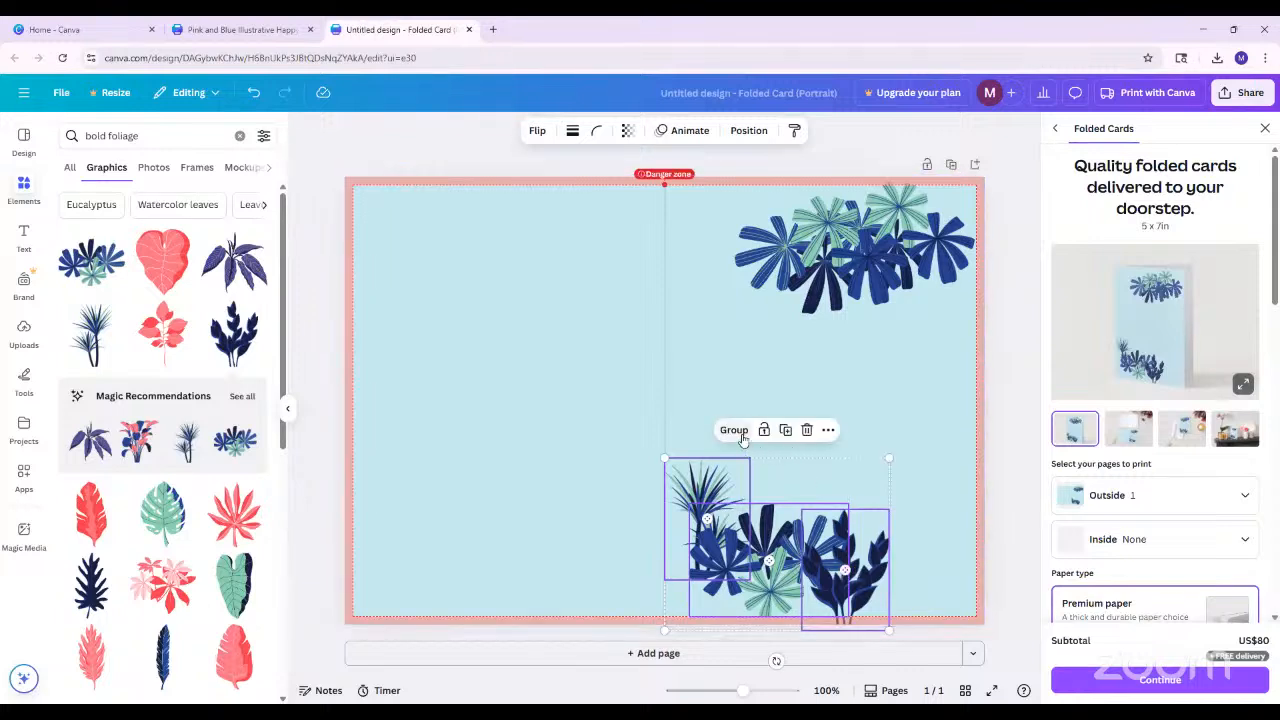
{"action": "left_click", "coordinate": [743, 440]}
{"action": "left_click", "coordinate": [1017, 468]}
{"action": "left_click", "coordinate": [856, 570]}
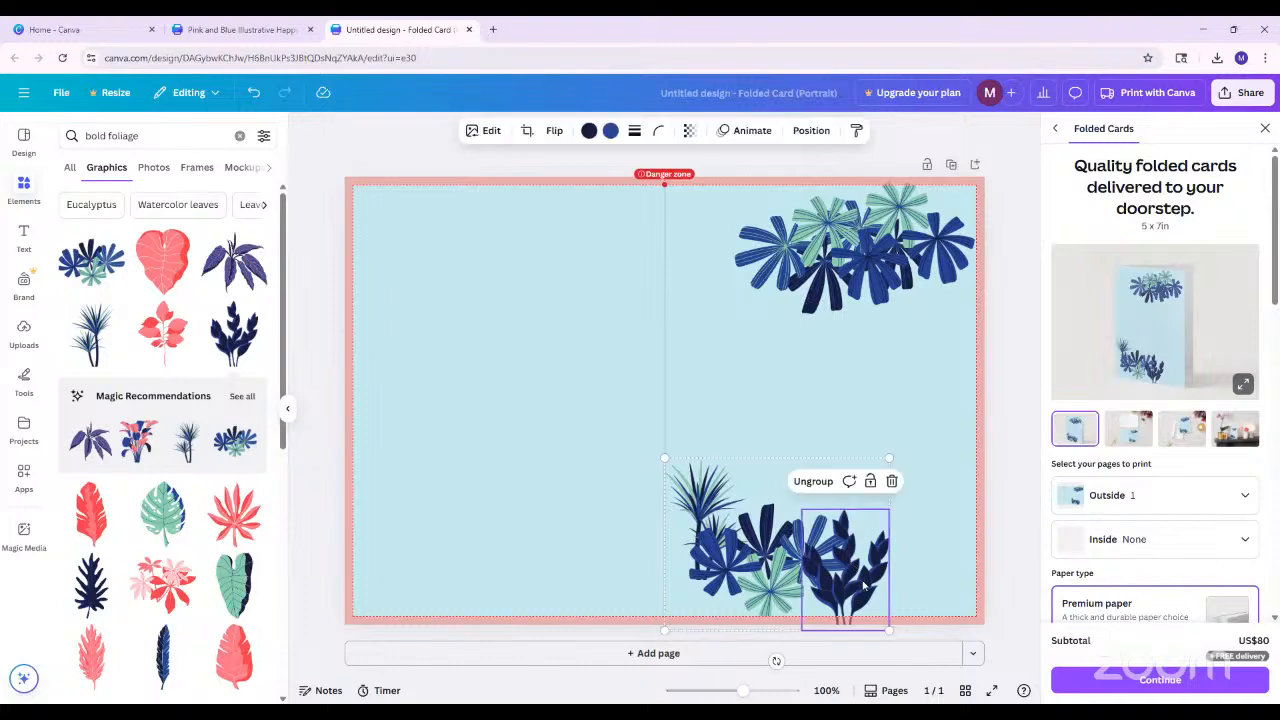
{"action": "left_click_drag", "start_coordinate": [785, 566], "coordinate": [745, 519]}
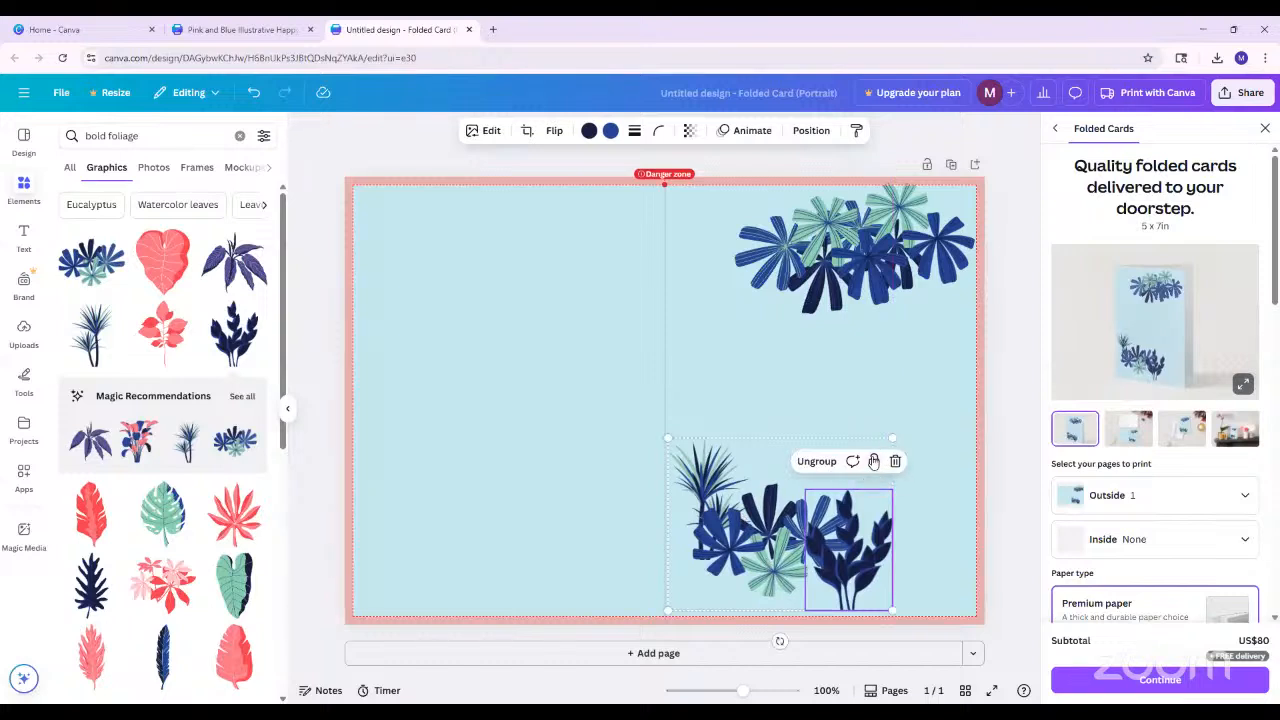
Move the grouped lower-cover foliage slightly downward, lock it in place, and try selecting it
{"action": "left_click_drag", "start_coordinate": [843, 535], "coordinate": [843, 543]}
{"action": "left_click", "coordinate": [1000, 523]}
{"action": "left_click", "coordinate": [838, 540]}
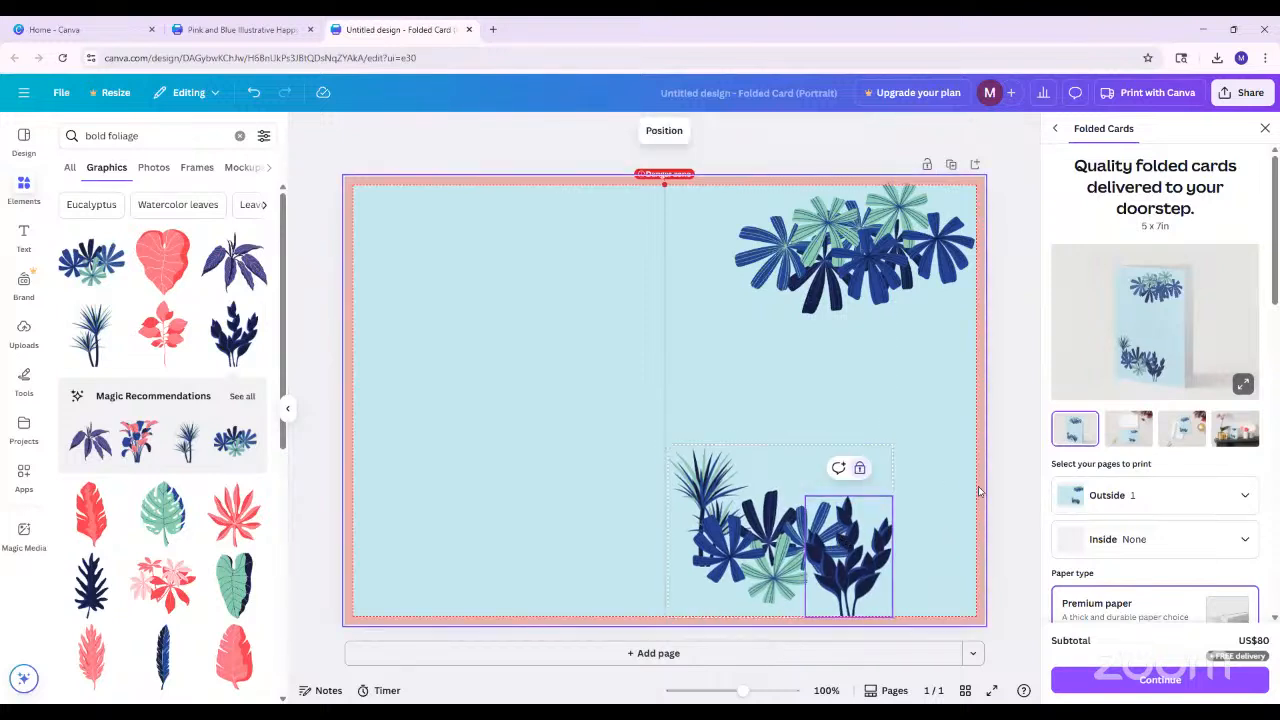
{"action": "left_click_drag", "start_coordinate": [928, 552], "coordinate": [540, 490]}
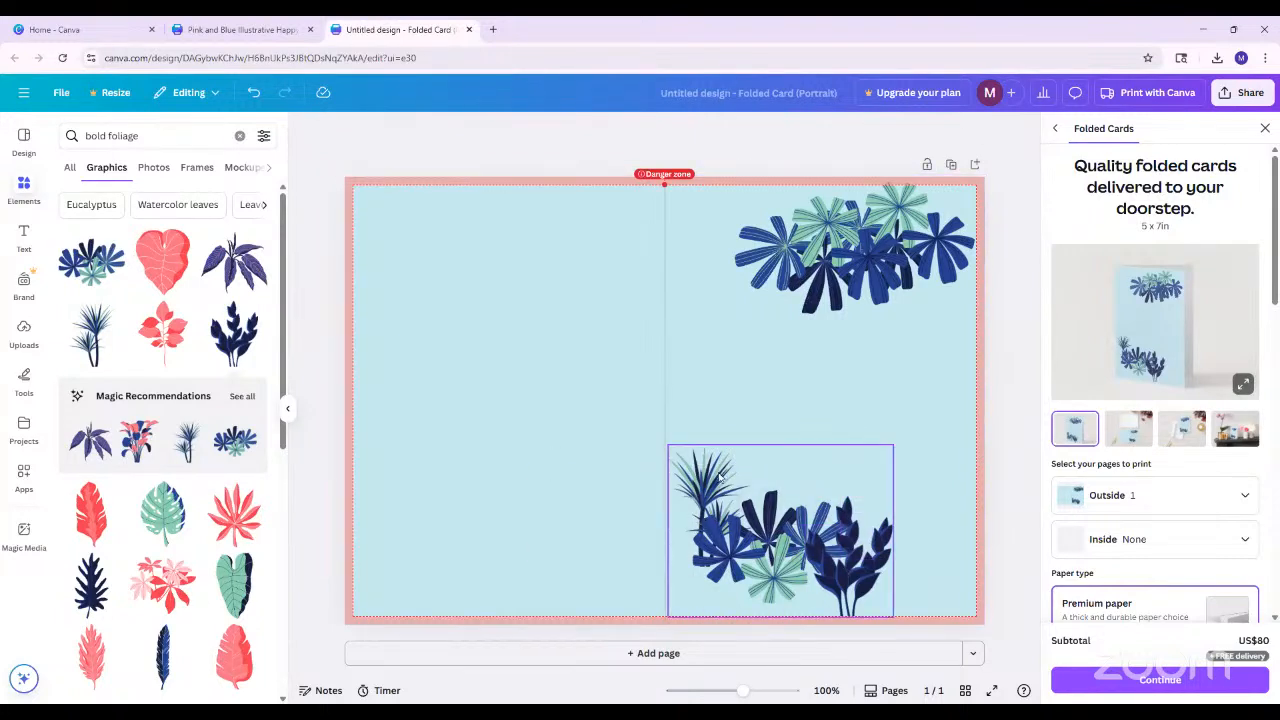
{"action": "double_click", "coordinate": [795, 553]}
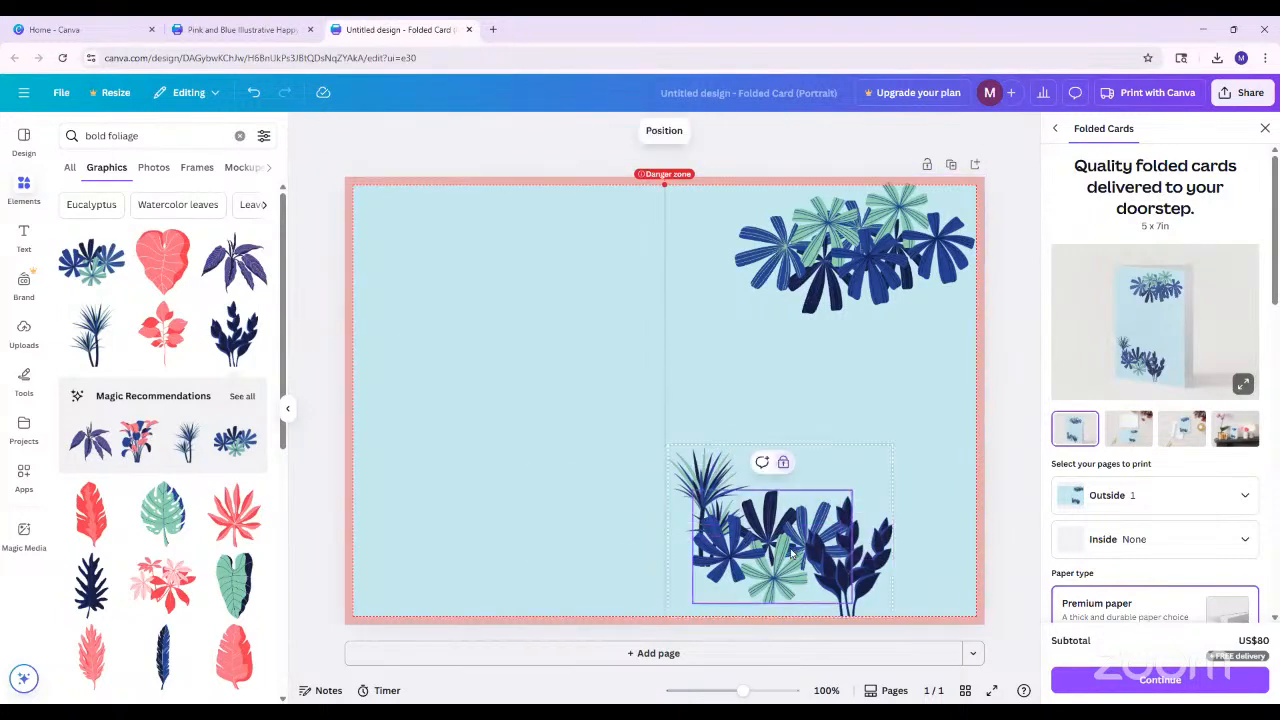
Unlock the lower-cover foliage group and ungroup its plants
{"action": "left_click", "coordinate": [866, 536]}
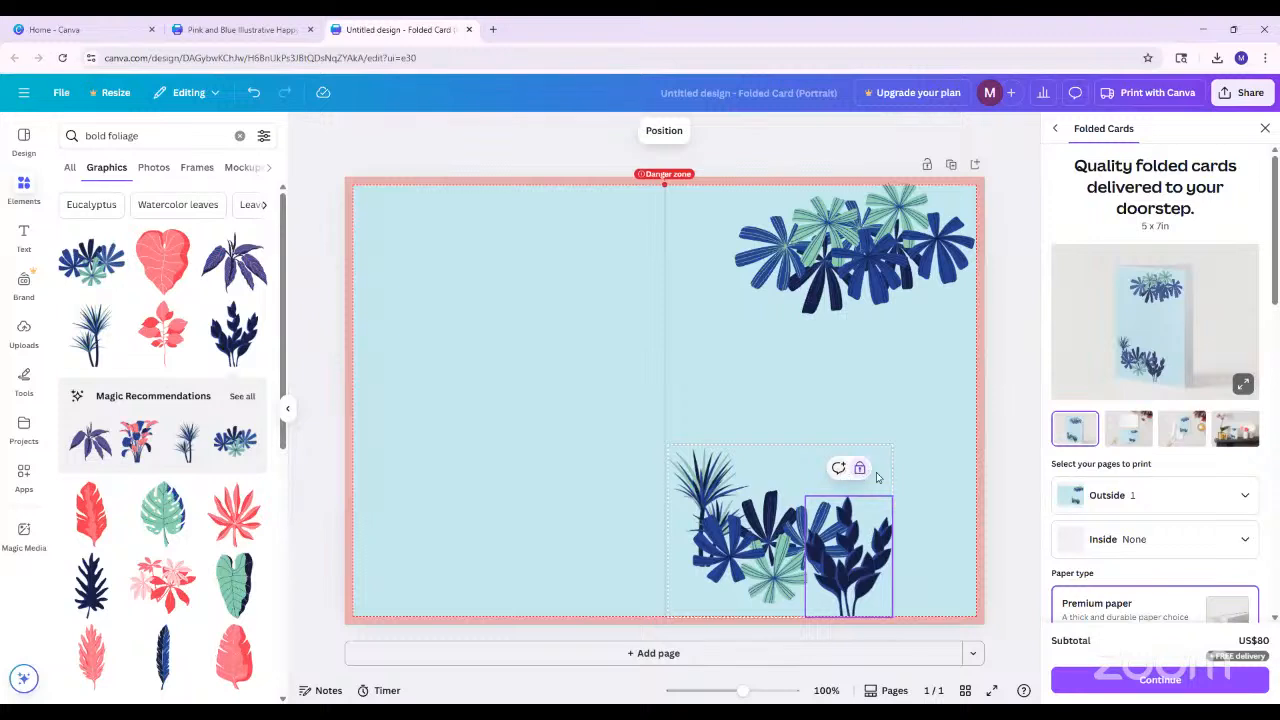
{"action": "left_click", "coordinate": [787, 476]}
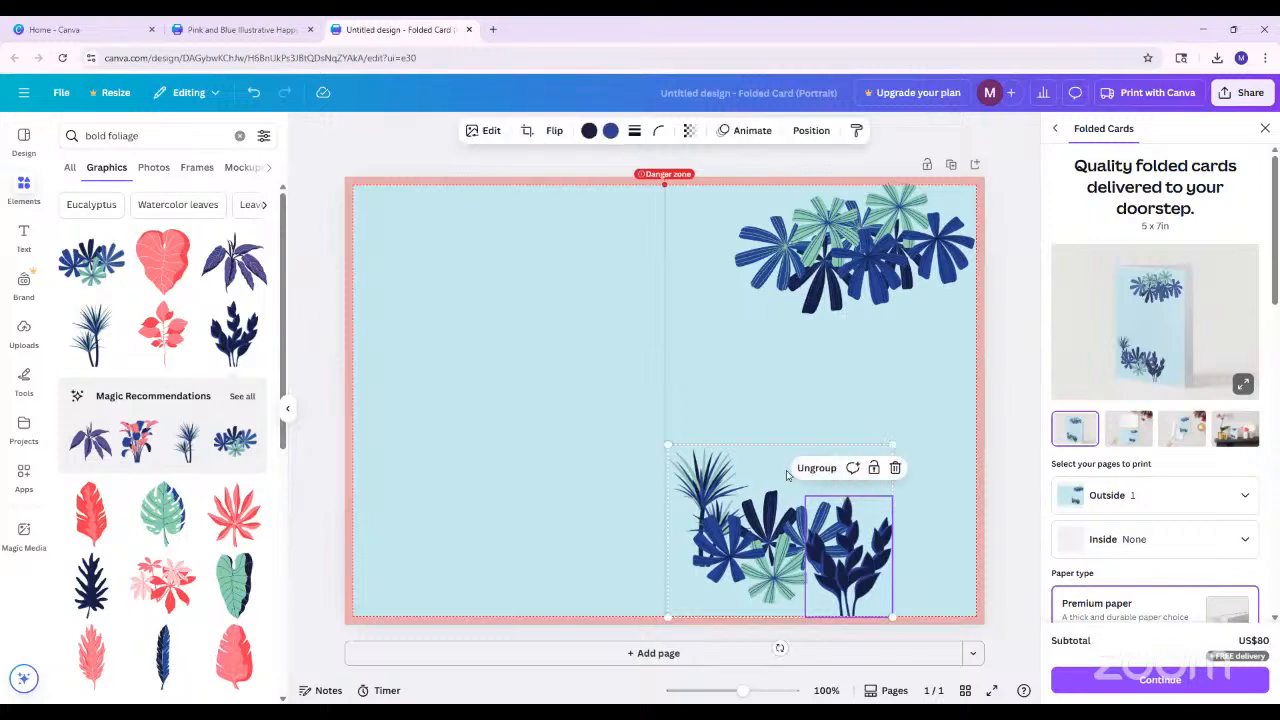
{"action": "left_click", "coordinate": [811, 471]}
{"action": "left_click", "coordinate": [995, 505]}
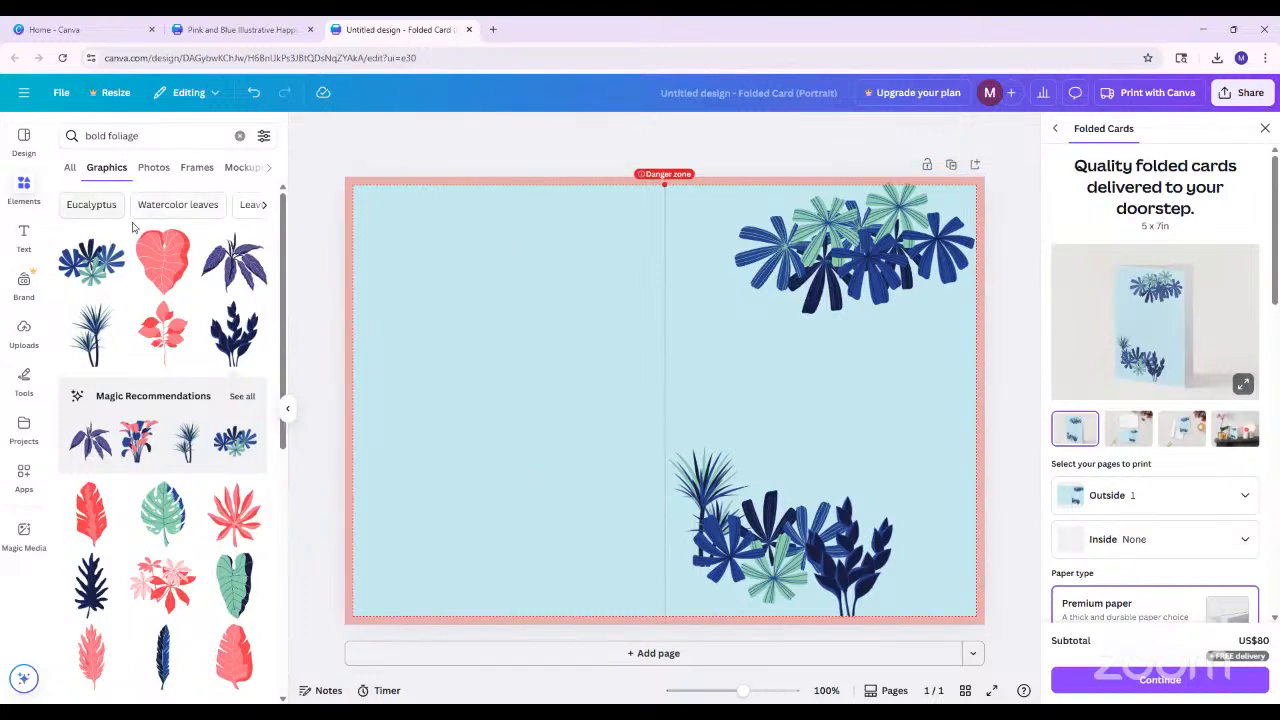
Add a plain text box and place it on the front cover between the upper and lower foliage
{"action": "left_click", "coordinate": [26, 237]}
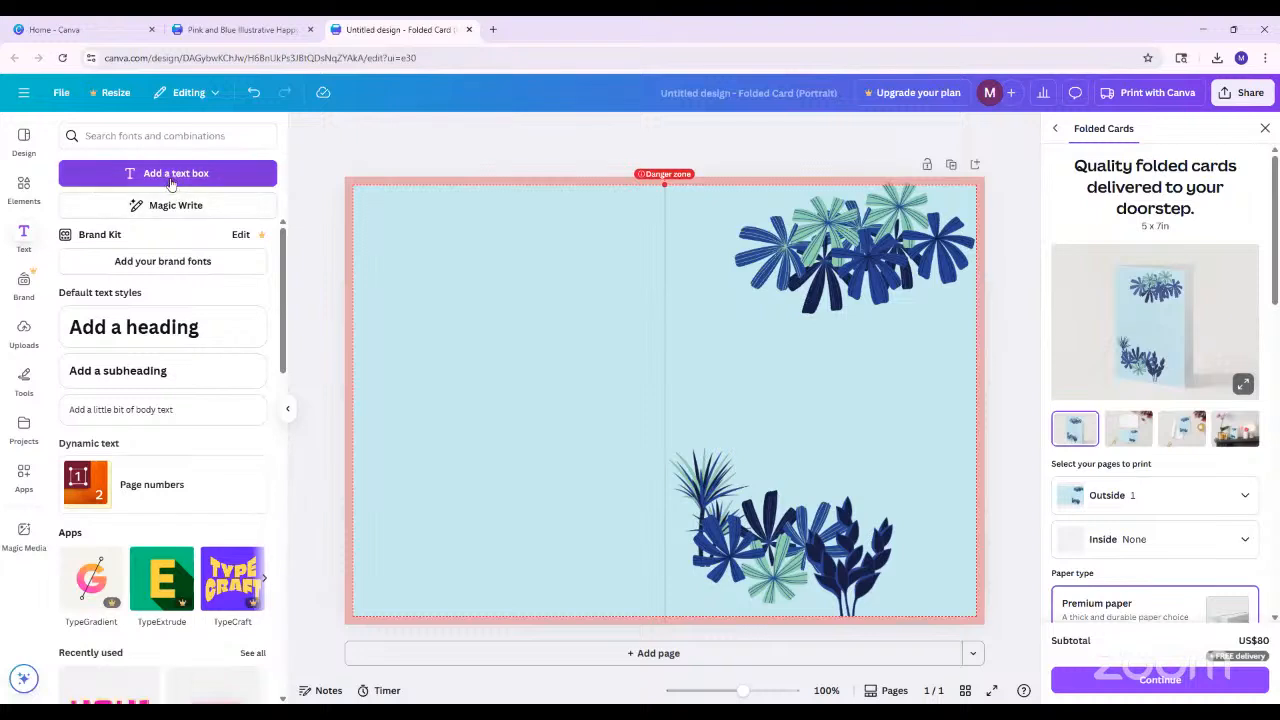
{"action": "left_click", "coordinate": [175, 174]}
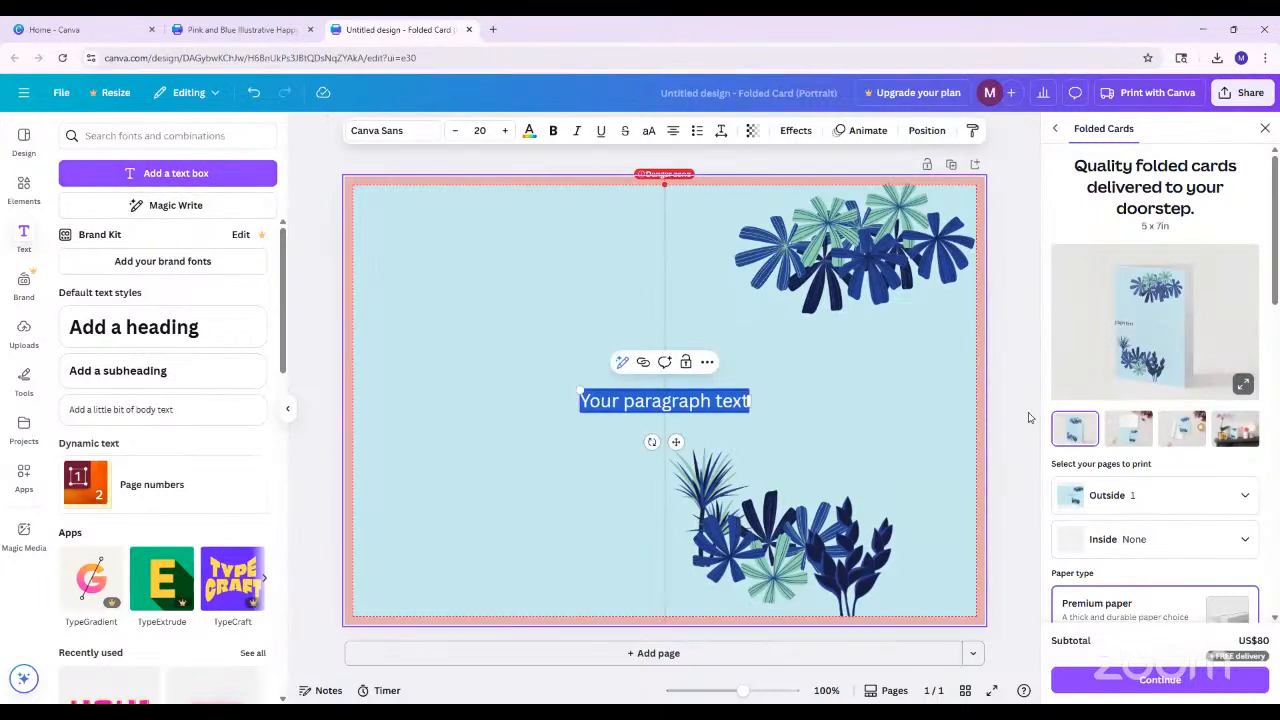
{"action": "left_click", "coordinate": [993, 386]}
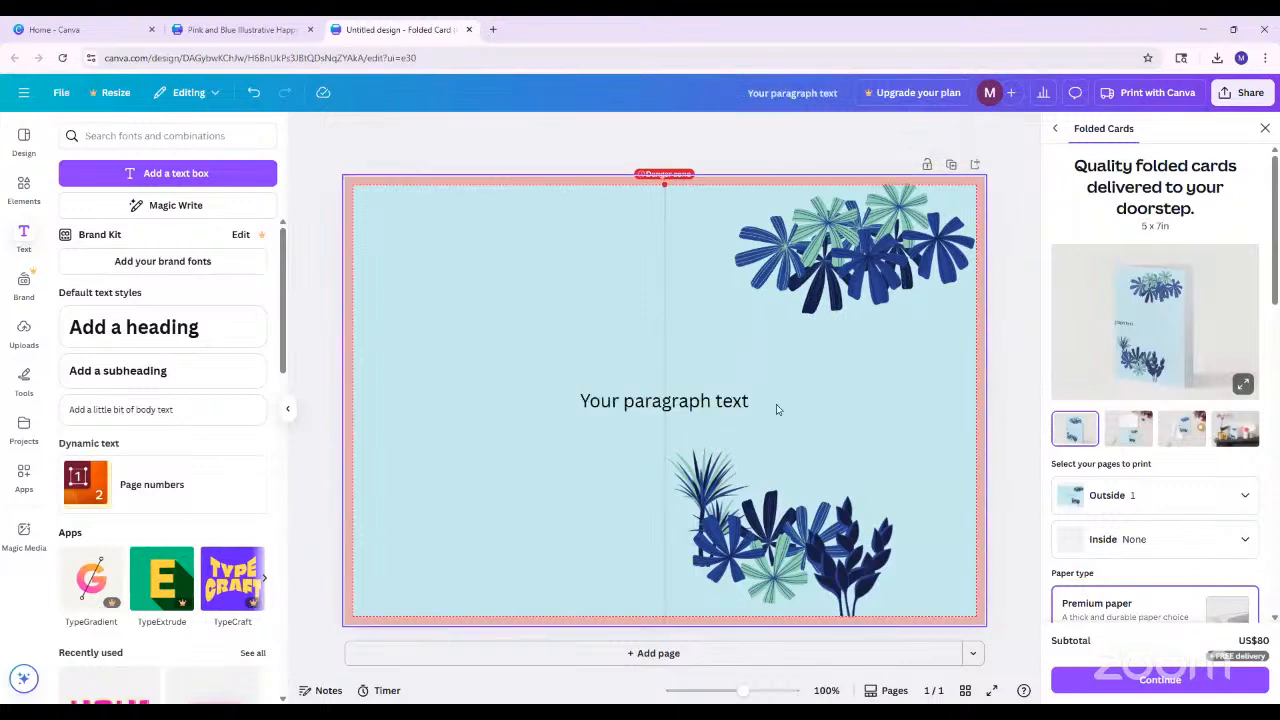
{"action": "left_click_drag", "start_coordinate": [757, 400], "coordinate": [876, 393]}
Replace the front cover's placeholder text with "Good luck on your next adventure!" and nudge it slightly lower
{"action": "double_click", "coordinate": [855, 393]}
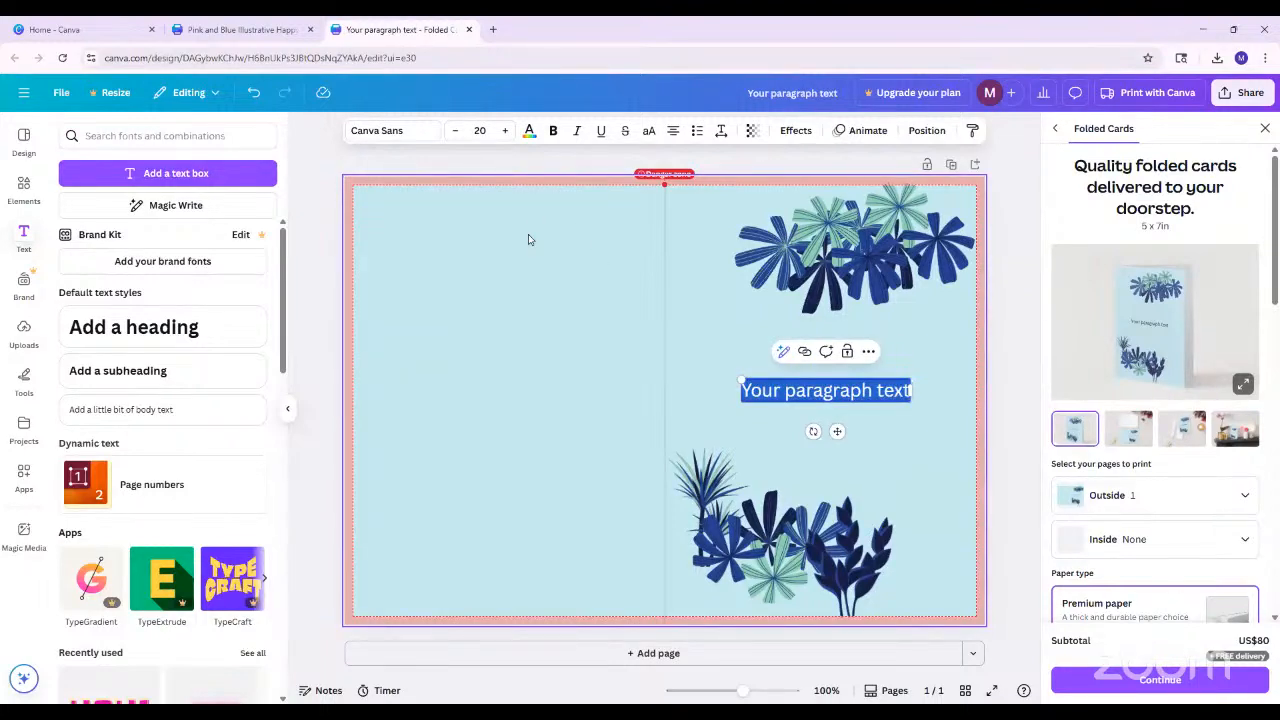
{"action": "type", "text": "Good luck"}
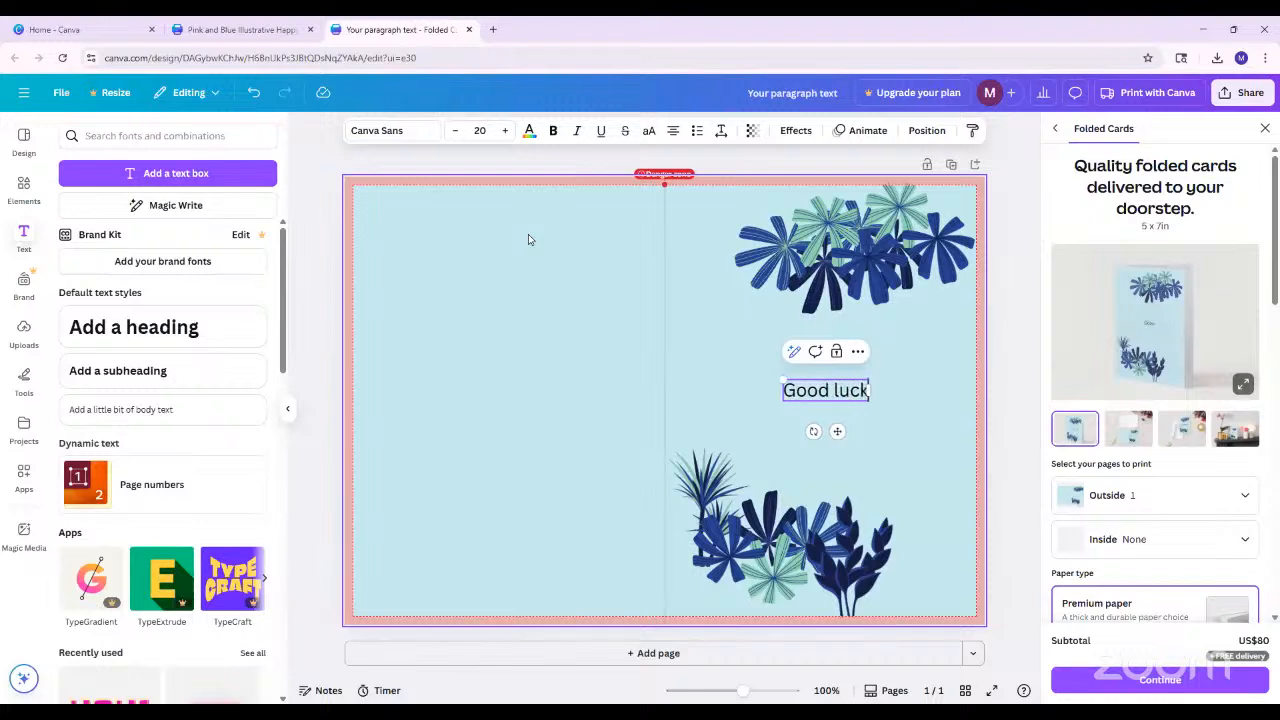
{"action": "type", "text": " on your ne"}
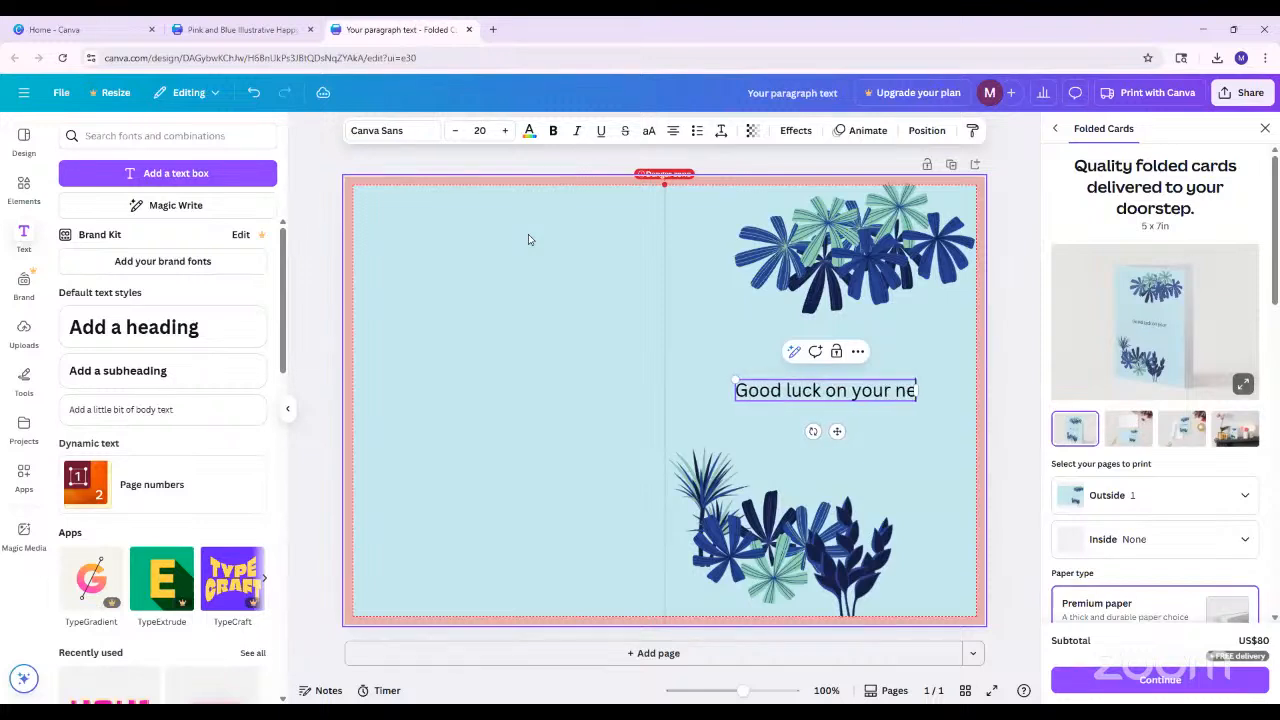
{"action": "type", "text": "xt a"}
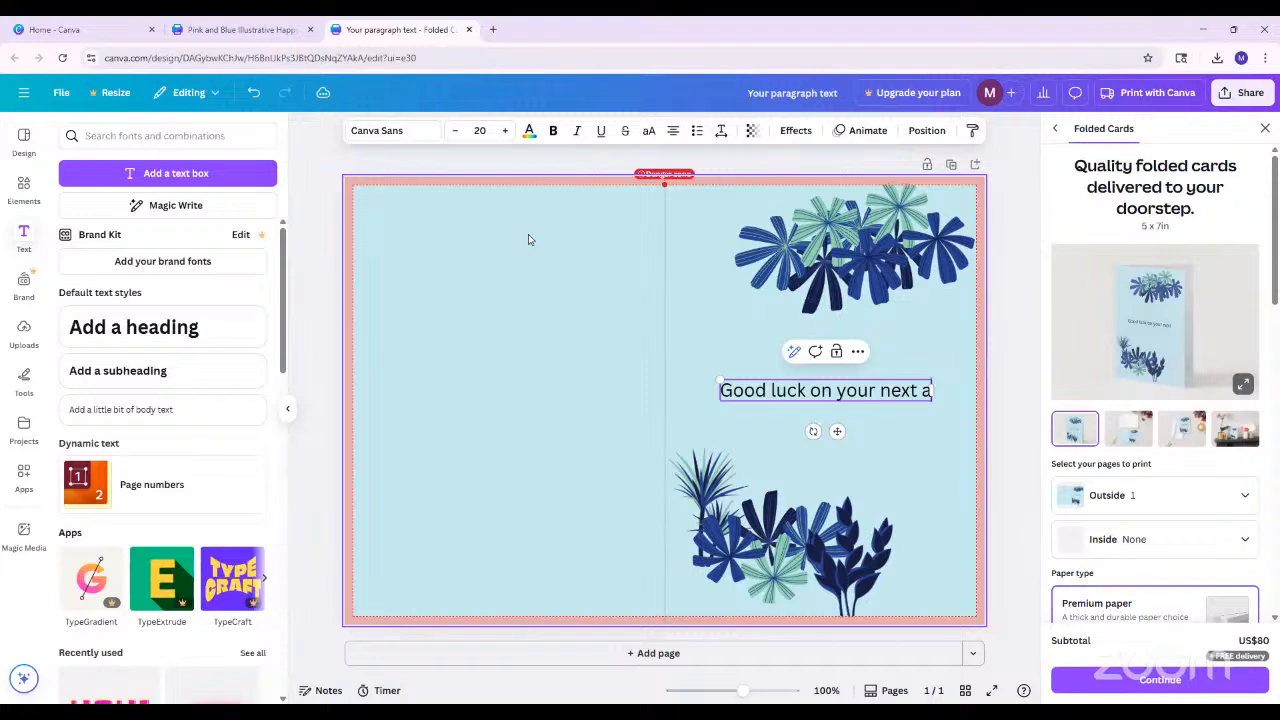
{"action": "type", "text": "dventure!"}
{"action": "left_click", "coordinate": [1001, 352]}
{"action": "left_click", "coordinate": [919, 399]}
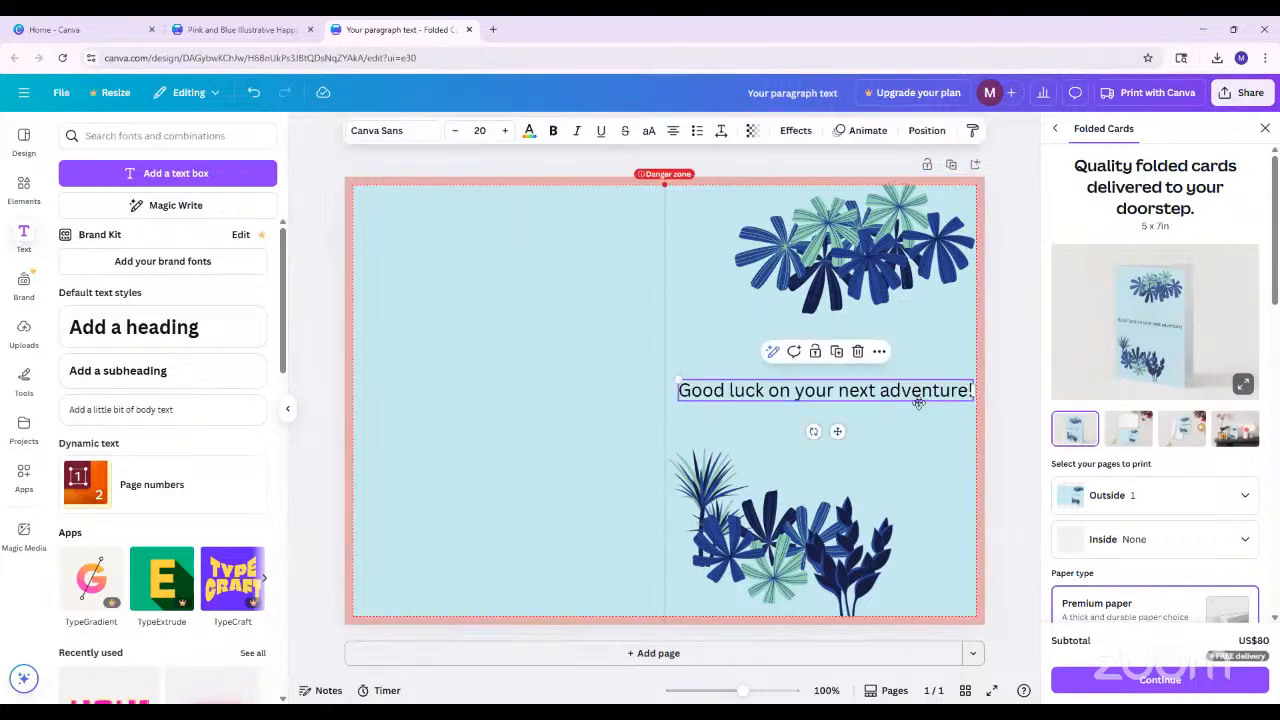
{"action": "left_click_drag", "start_coordinate": [918, 403], "coordinate": [913, 408]}
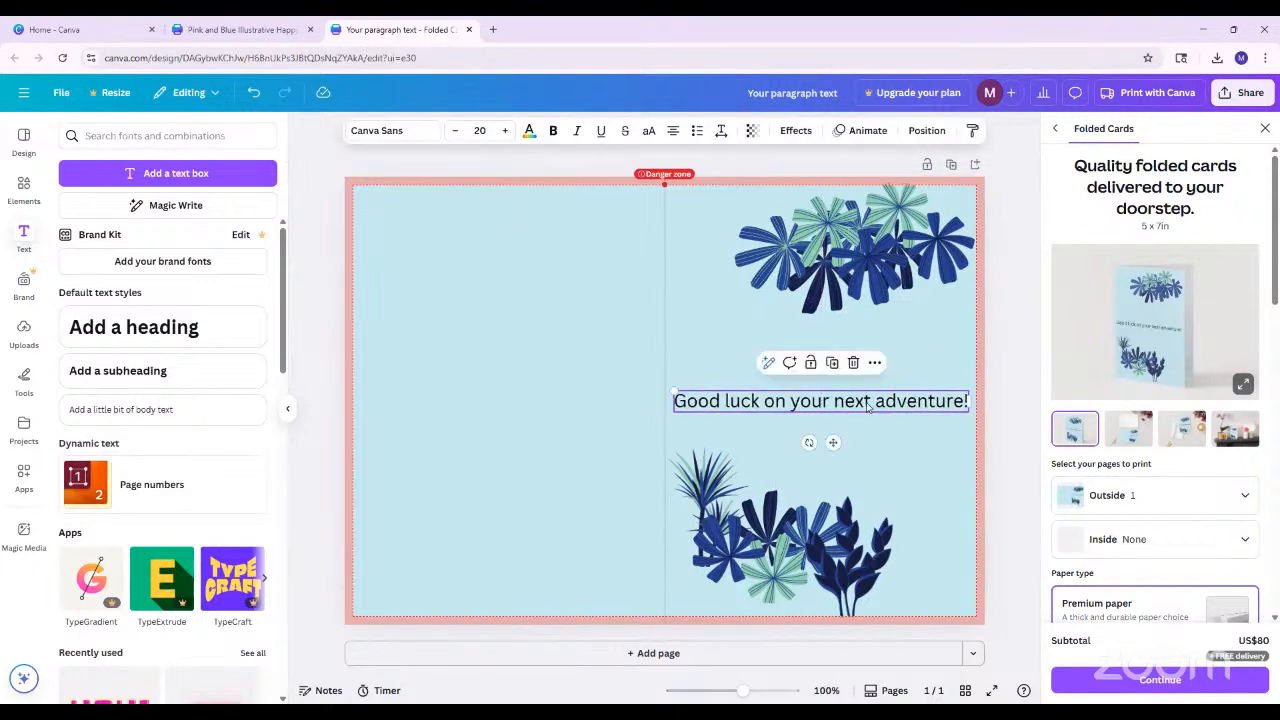
Examine the available fonts and the ready-made font combinations for the card's greeting
{"action": "left_click", "coordinate": [380, 131]}
{"action": "scroll", "coordinate": [194, 591], "scroll_direction": "down", "scroll_amount": 2}
{"action": "scroll", "coordinate": [186, 351], "scroll_direction": "up", "scroll_amount": 2}
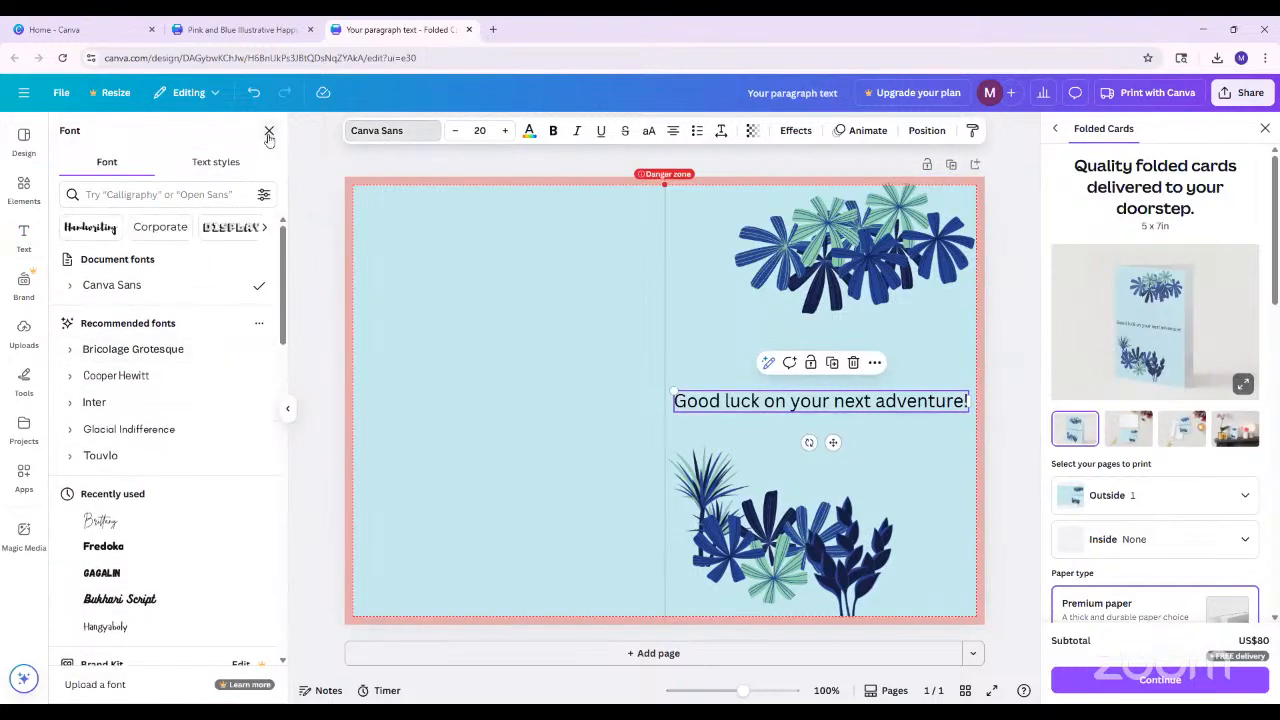
{"action": "left_click", "coordinate": [268, 133]}
{"action": "left_click", "coordinate": [26, 234]}
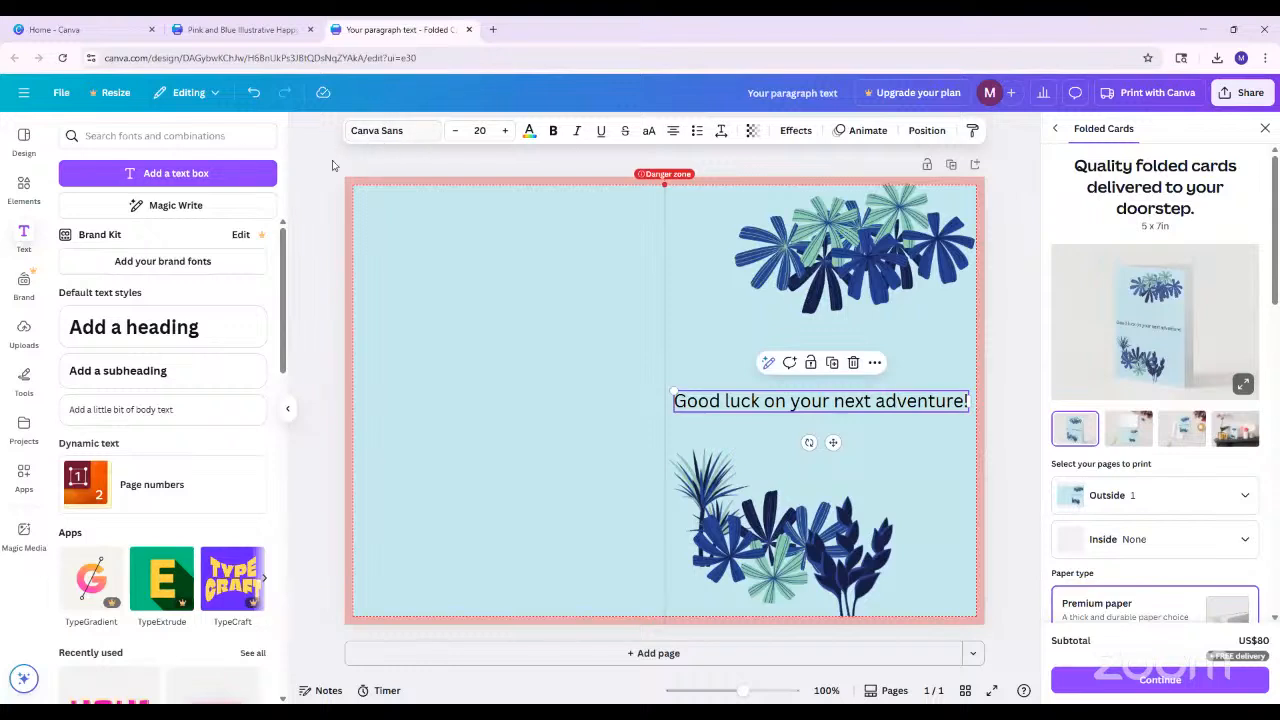
{"action": "scroll", "coordinate": [179, 443], "scroll_direction": "down", "scroll_amount": 3}
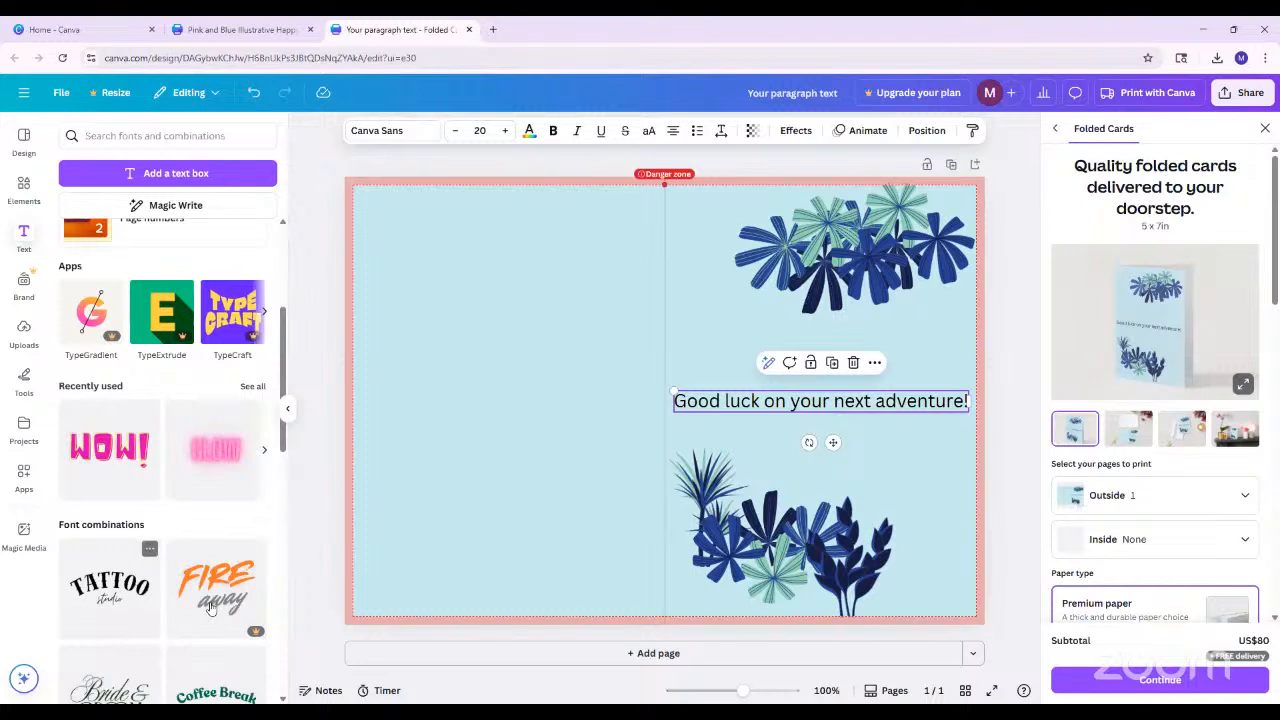
{"action": "scroll", "coordinate": [188, 481], "scroll_direction": "down", "scroll_amount": 1}
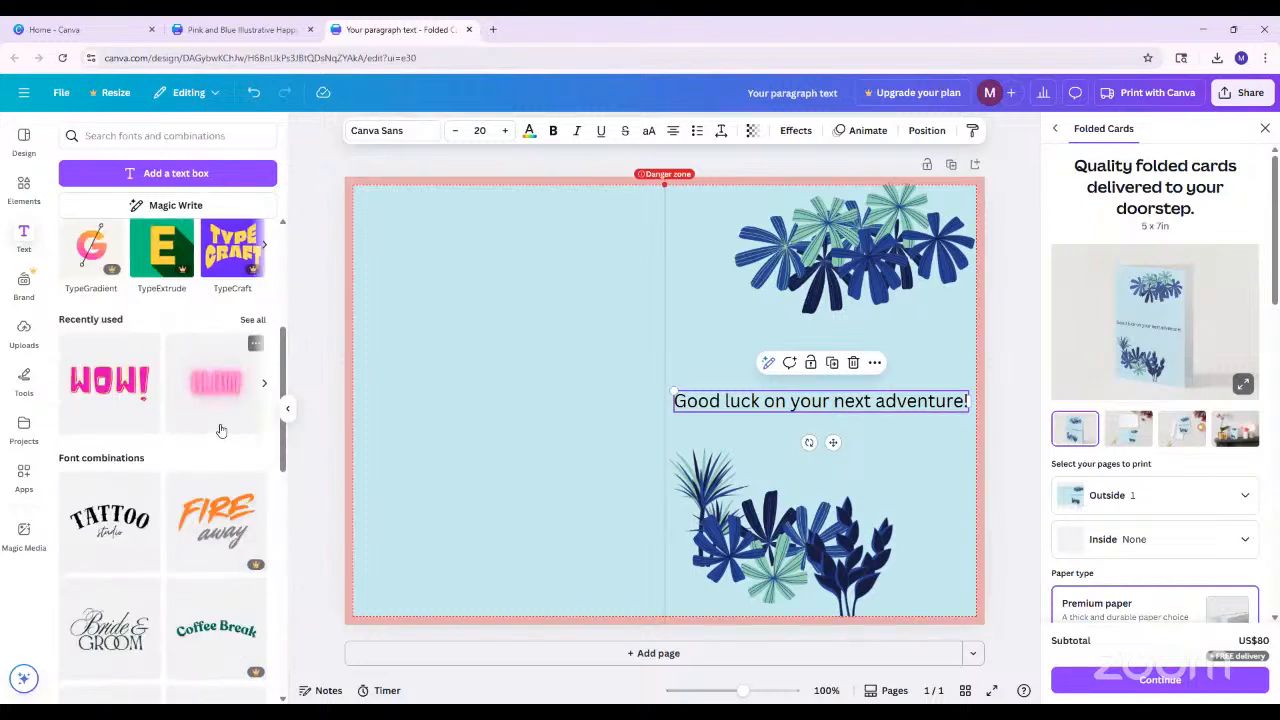
{"action": "scroll", "coordinate": [165, 541], "scroll_direction": "down", "scroll_amount": 4}
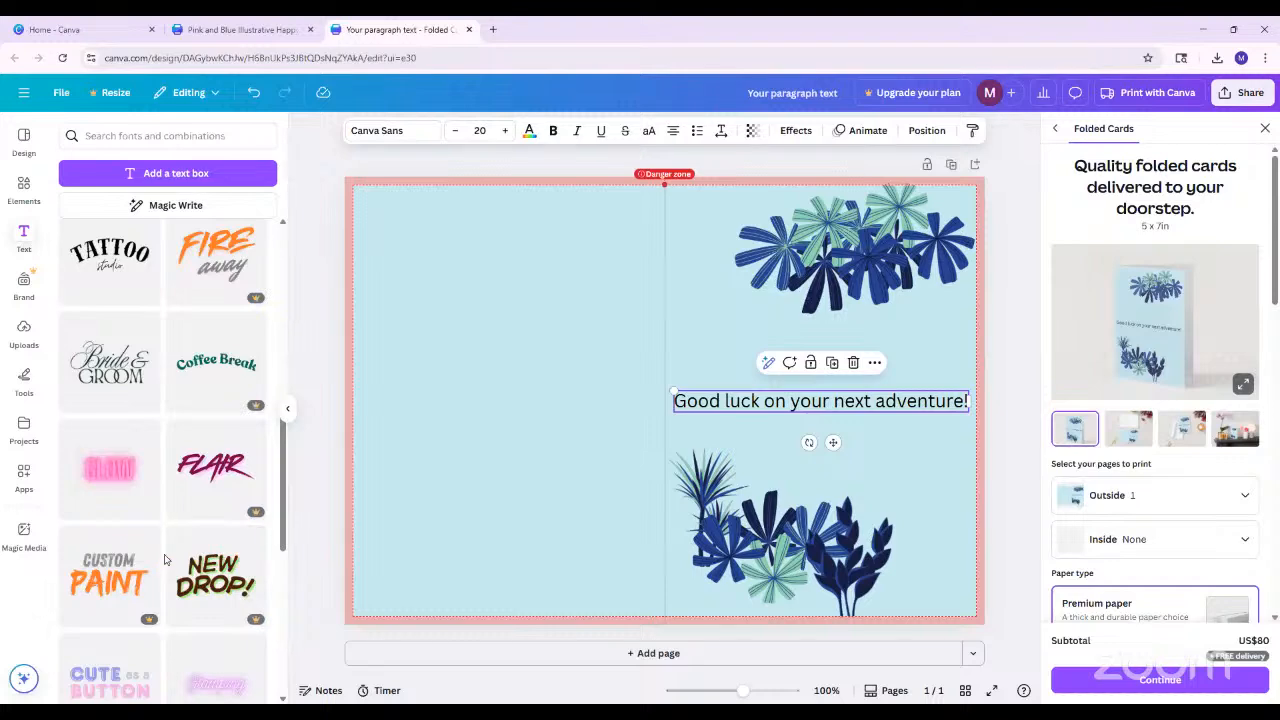
{"action": "scroll", "coordinate": [165, 560], "scroll_direction": "up", "scroll_amount": 5}
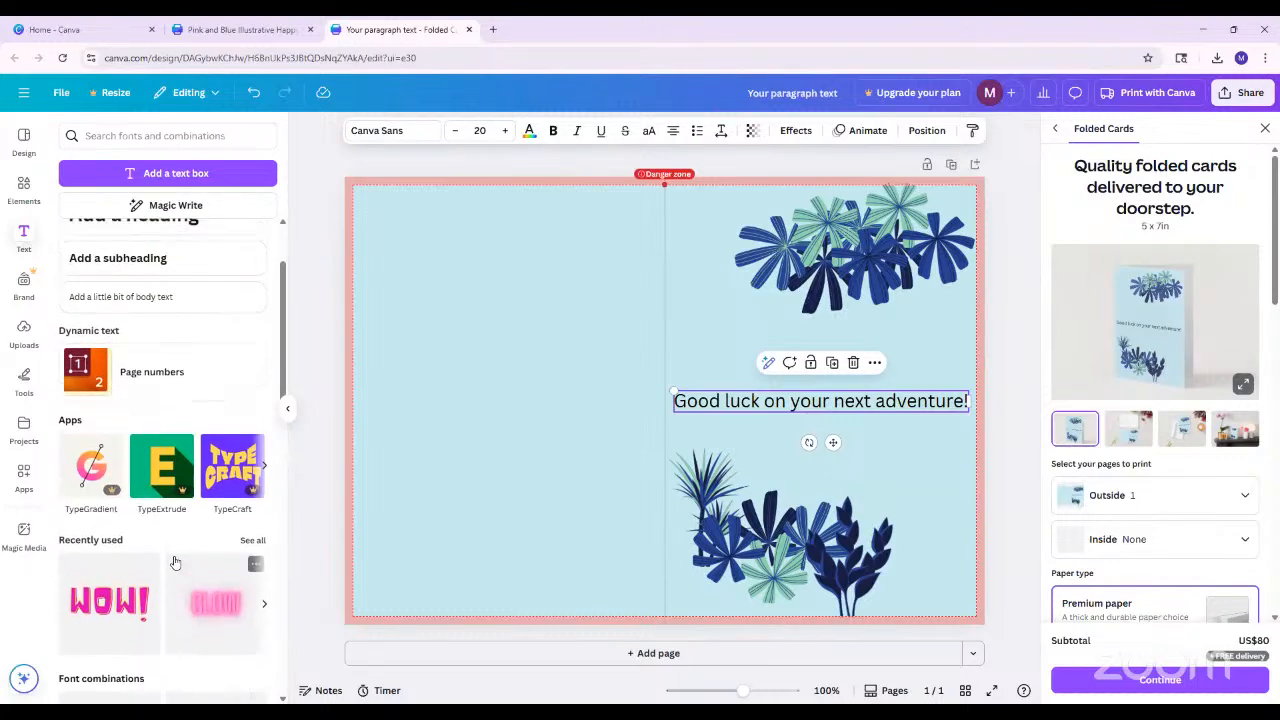
{"action": "scroll", "coordinate": [220, 450], "scroll_direction": "down", "scroll_amount": 5}
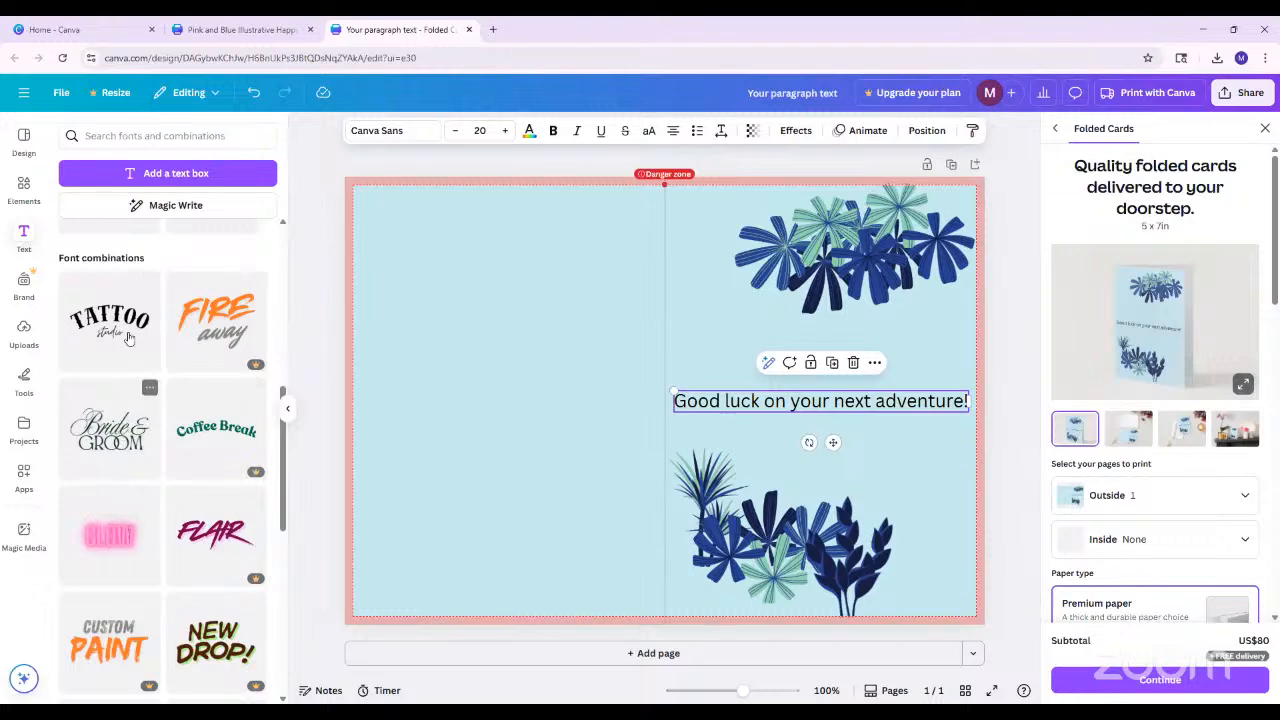
{"action": "scroll", "coordinate": [120, 500], "scroll_direction": "up", "scroll_amount": 5}
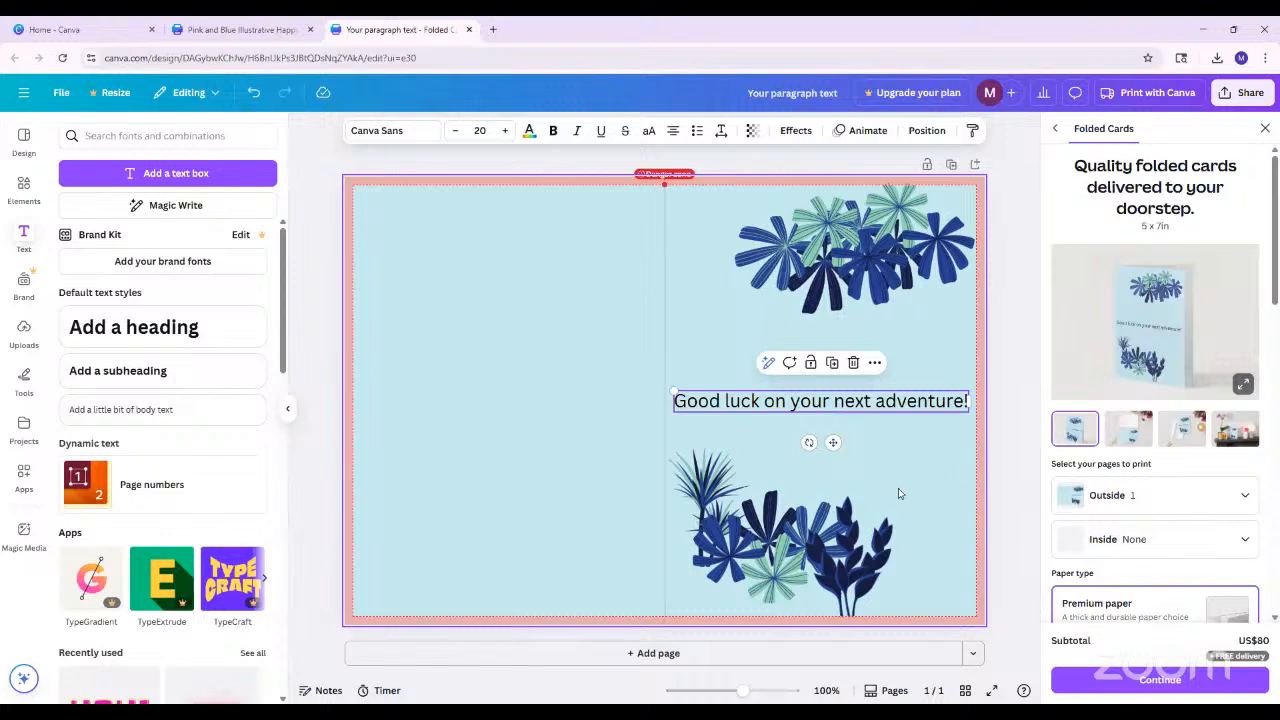
{"action": "left_click", "coordinate": [1010, 493]}
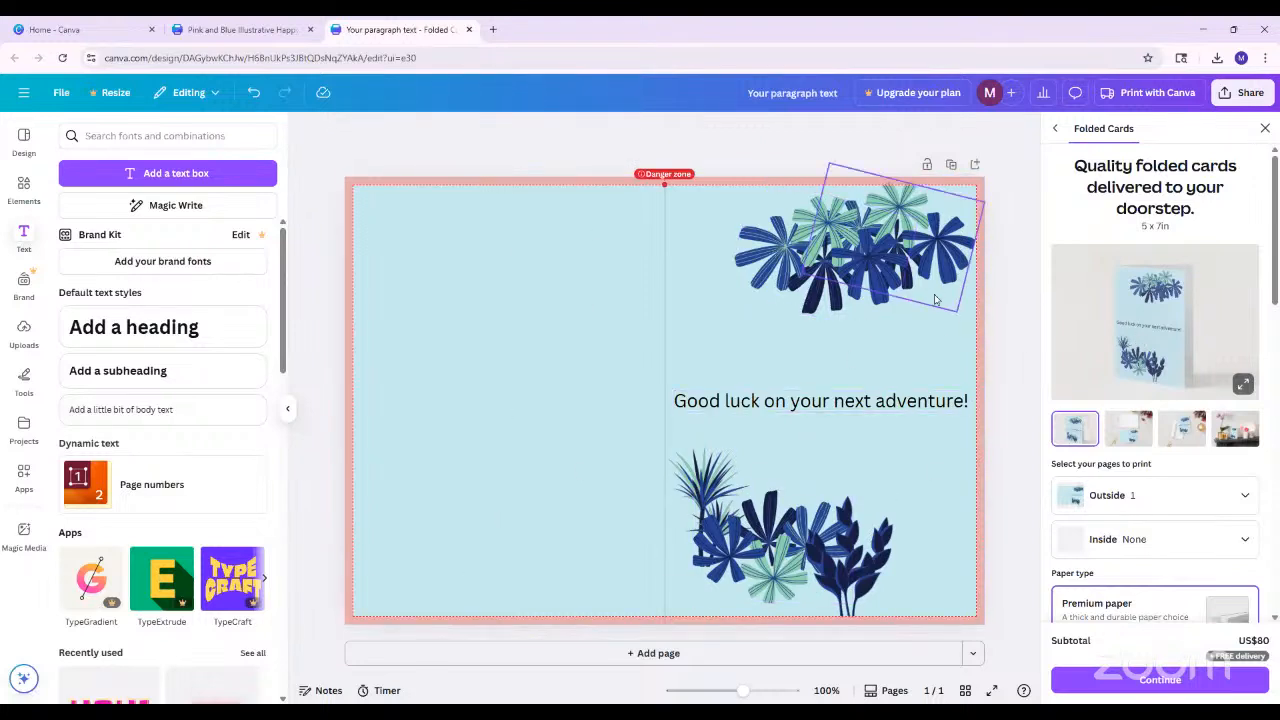
Look over the front cover's foliage and greeting and the paper type and finish options for printing
{"action": "left_click", "coordinate": [858, 298]}
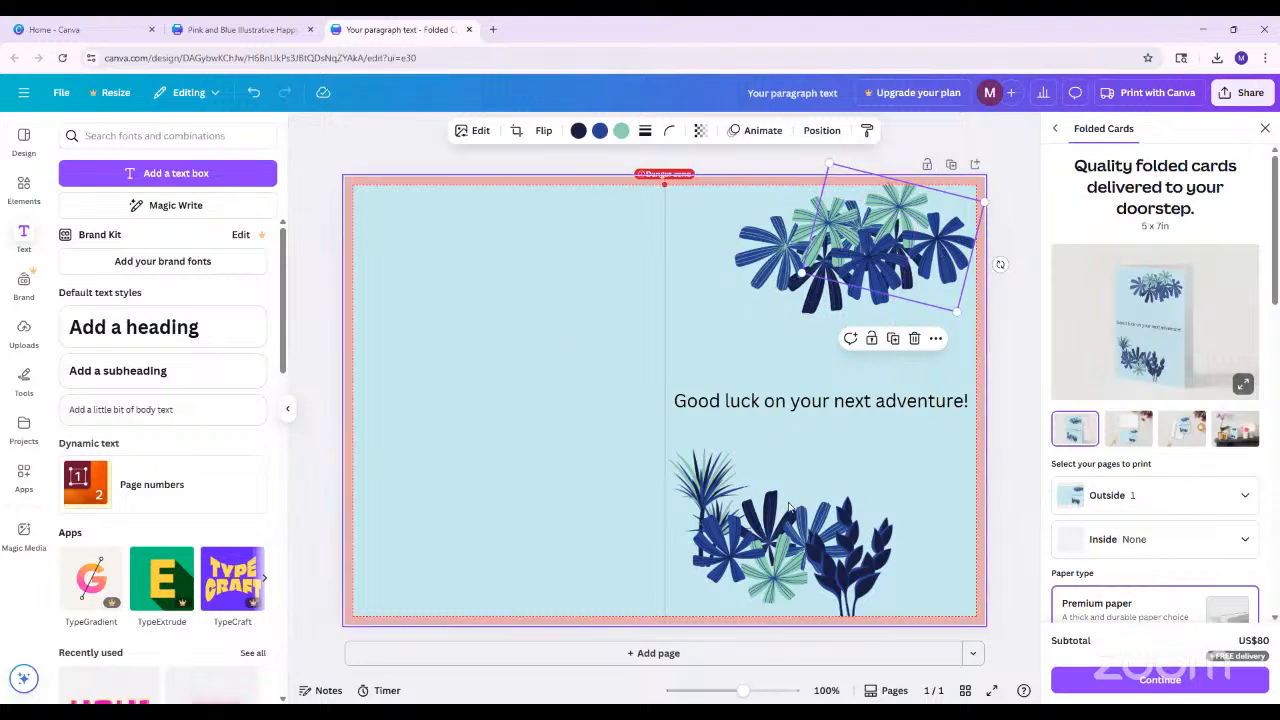
{"action": "left_click", "coordinate": [748, 400]}
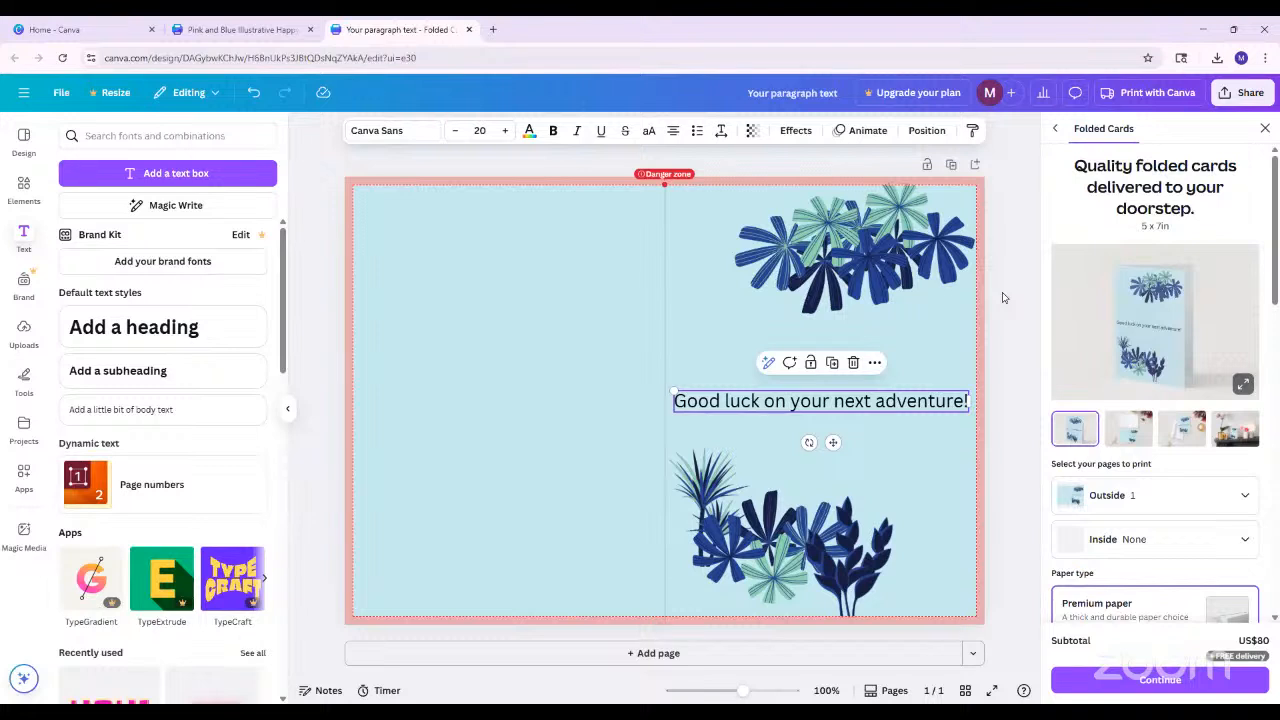
{"action": "left_click", "coordinate": [1008, 466]}
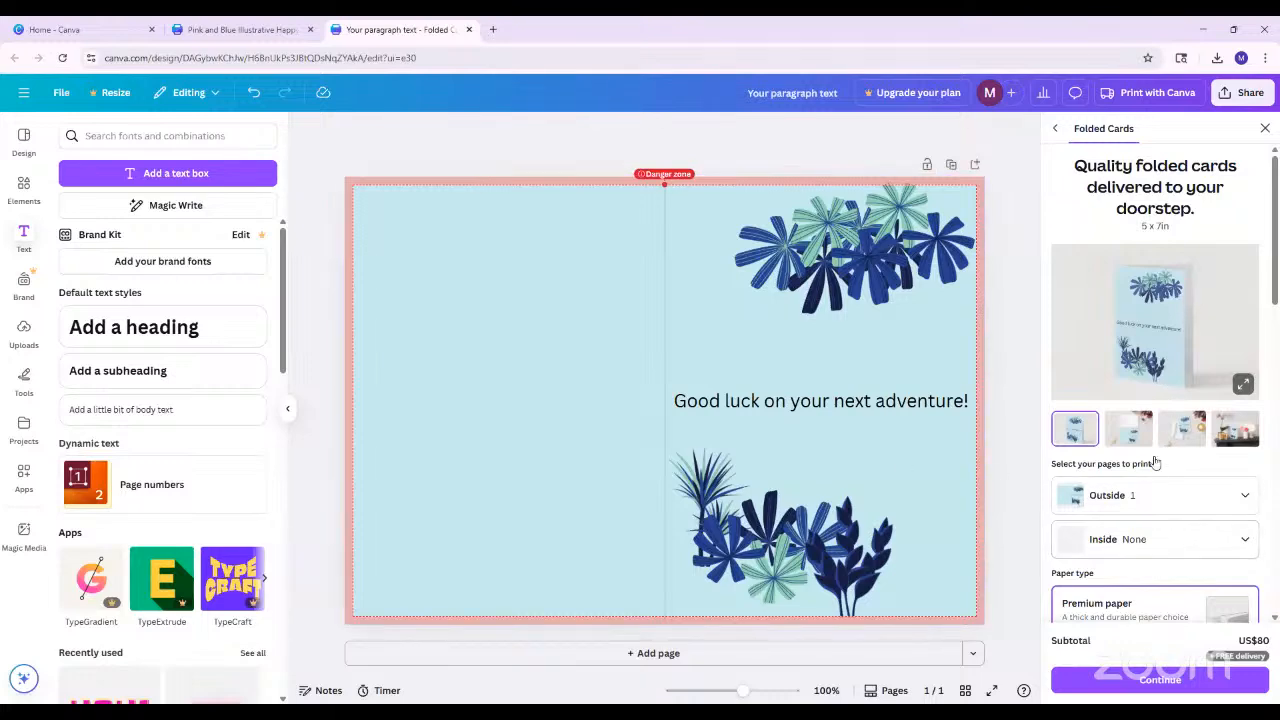
{"action": "scroll", "coordinate": [1163, 472], "scroll_direction": "down", "scroll_amount": 5}
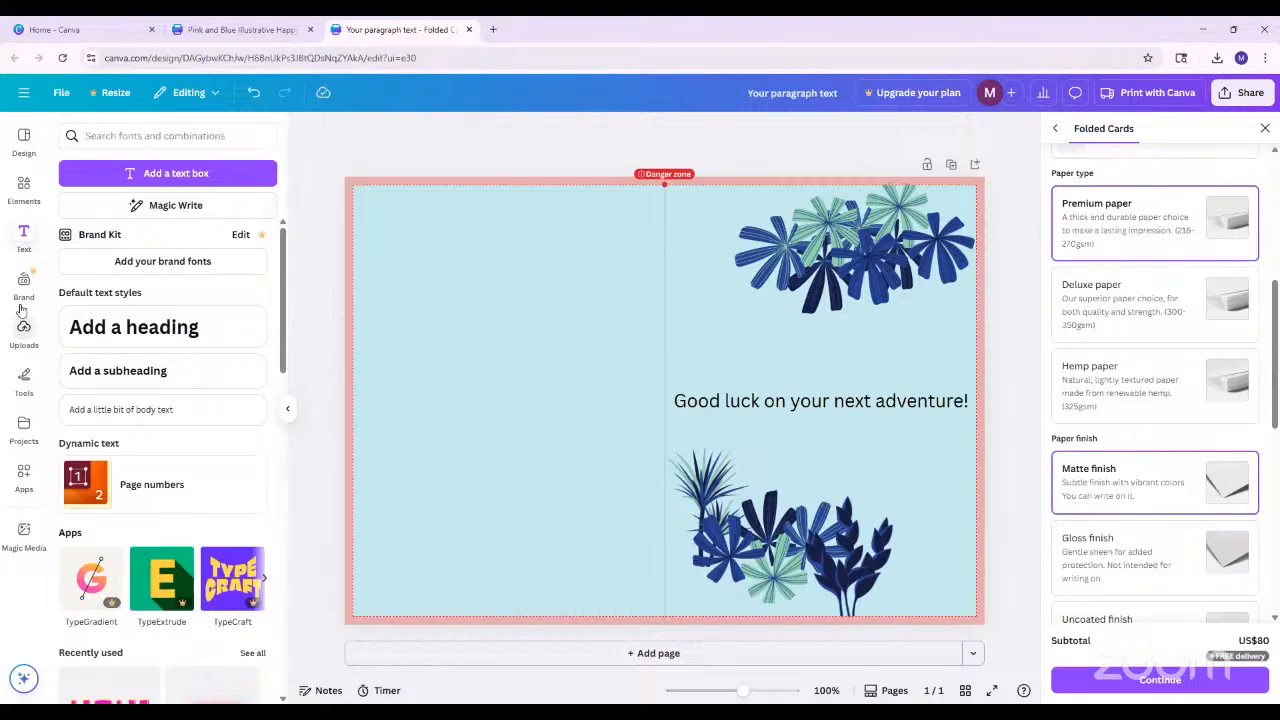
Look through all element categories for "bold foliage" and check the file upload dialog without choosing a file
{"action": "left_click", "coordinate": [23, 186]}
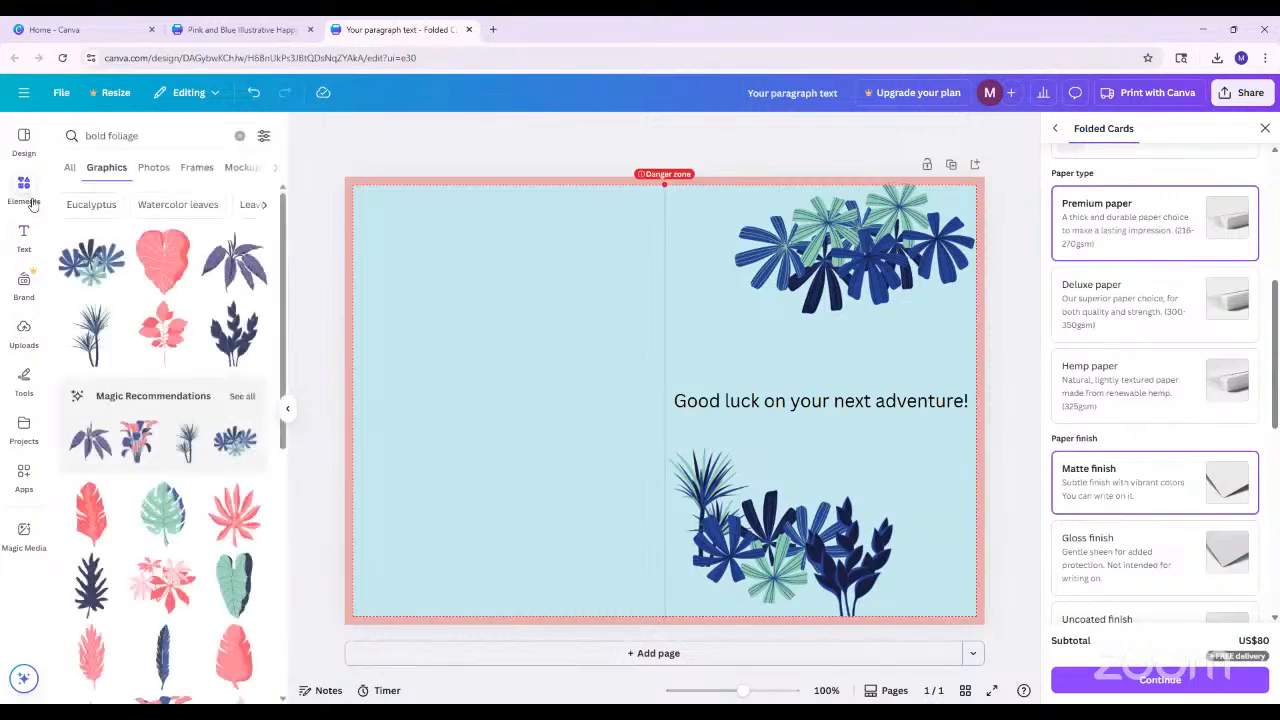
{"action": "left_click", "coordinate": [70, 167]}
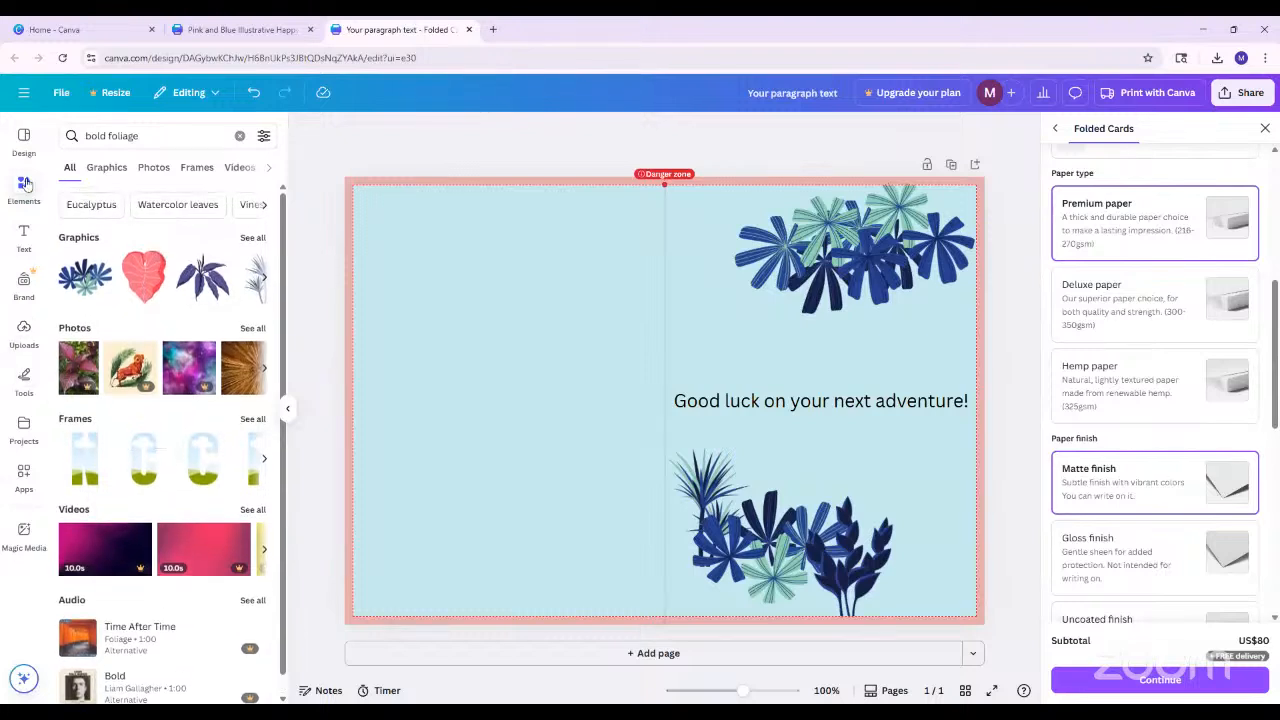
{"action": "left_click", "coordinate": [24, 334]}
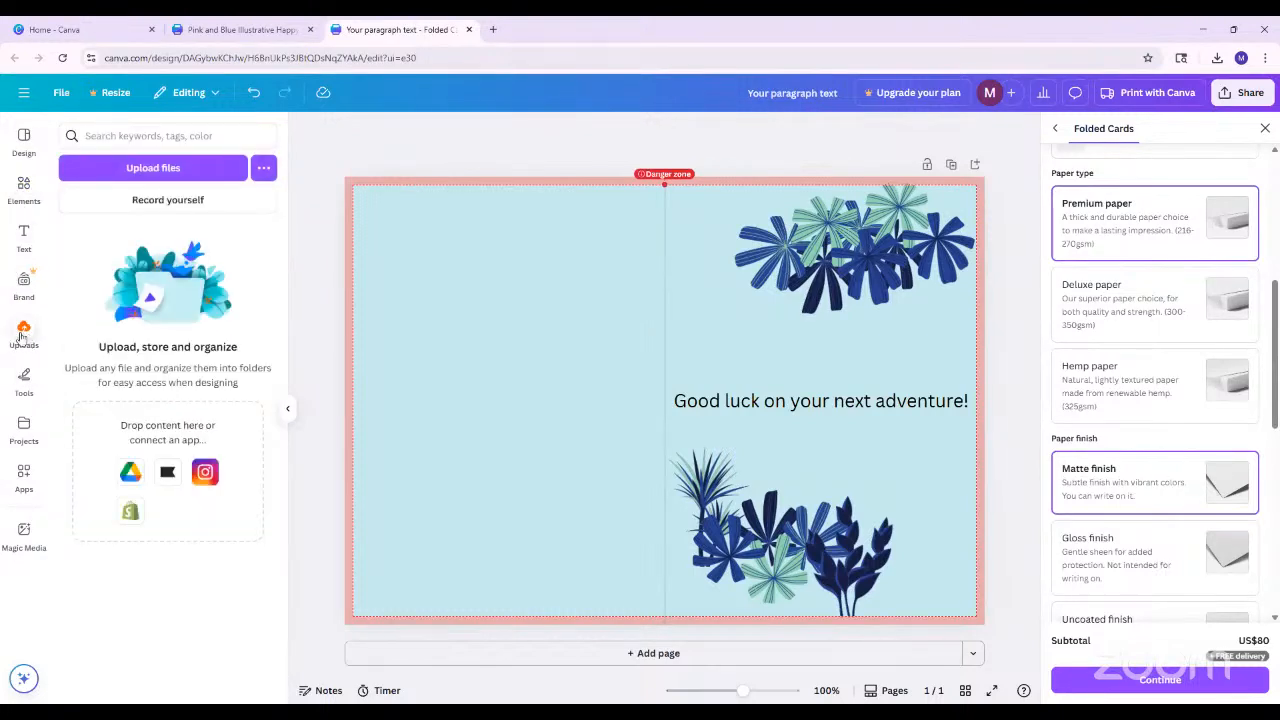
{"action": "left_click", "coordinate": [150, 184]}
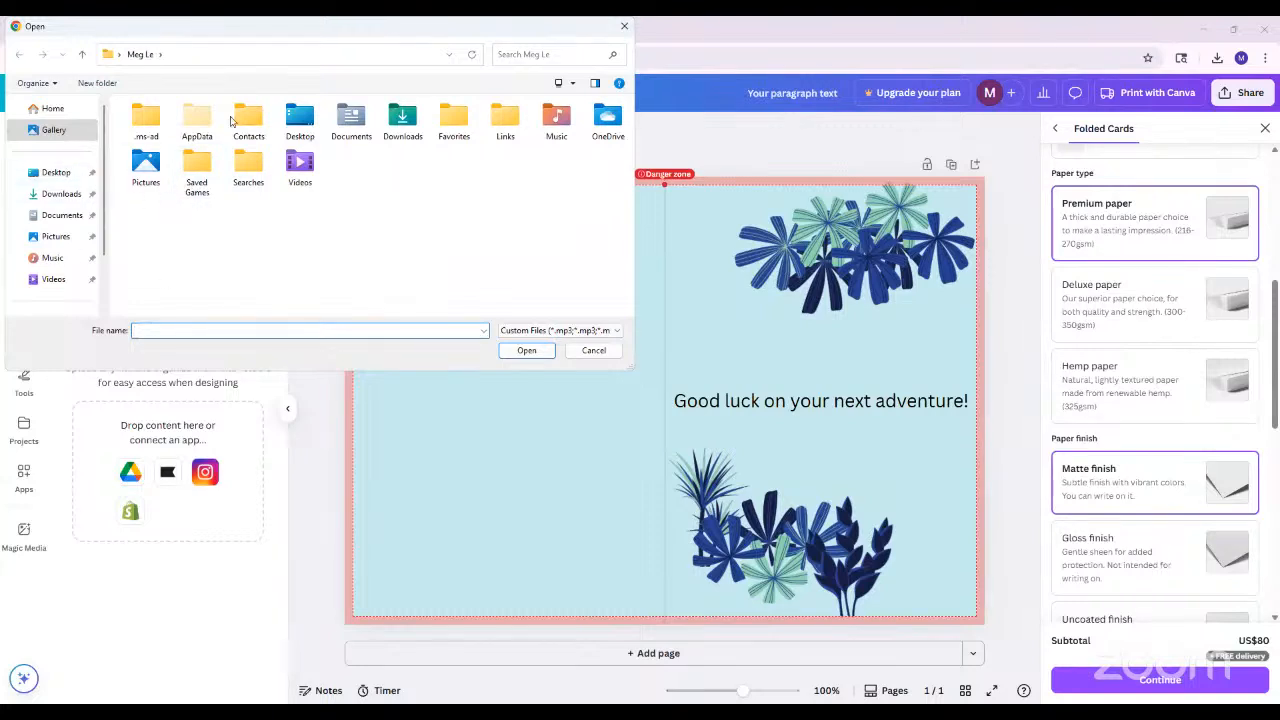
{"action": "left_click", "coordinate": [594, 351]}
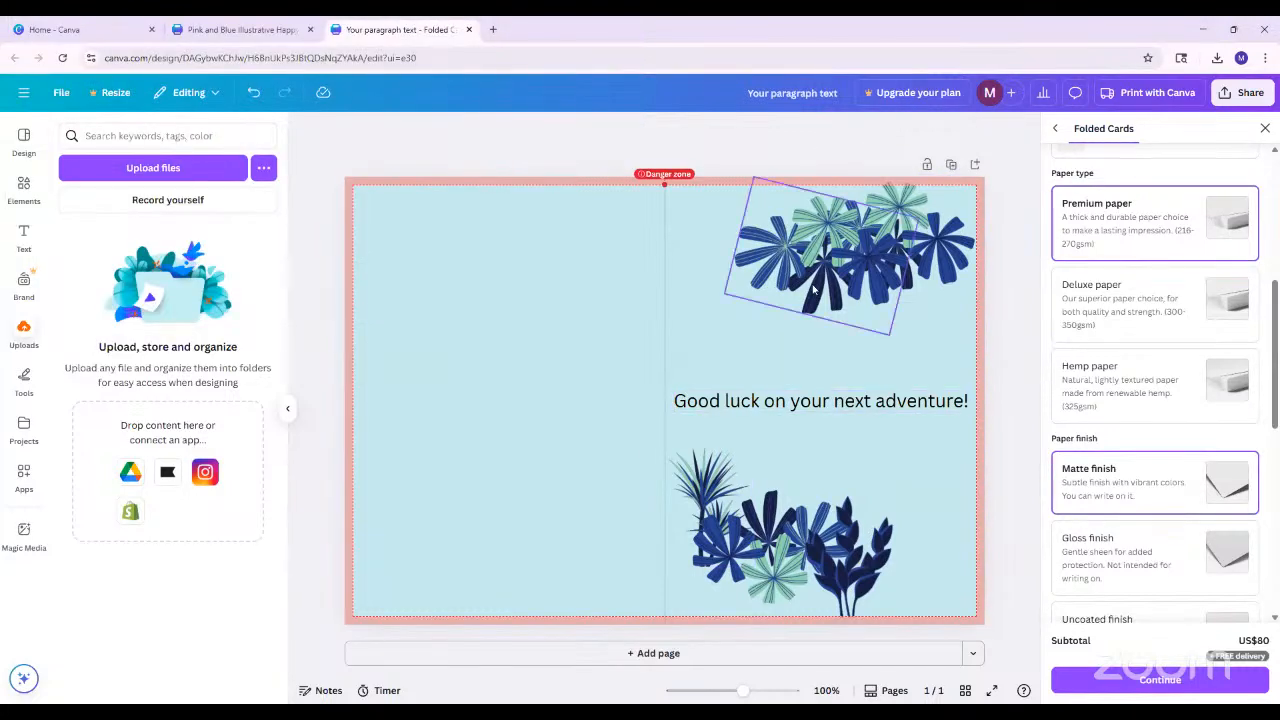
{"action": "left_click", "coordinate": [761, 284]}
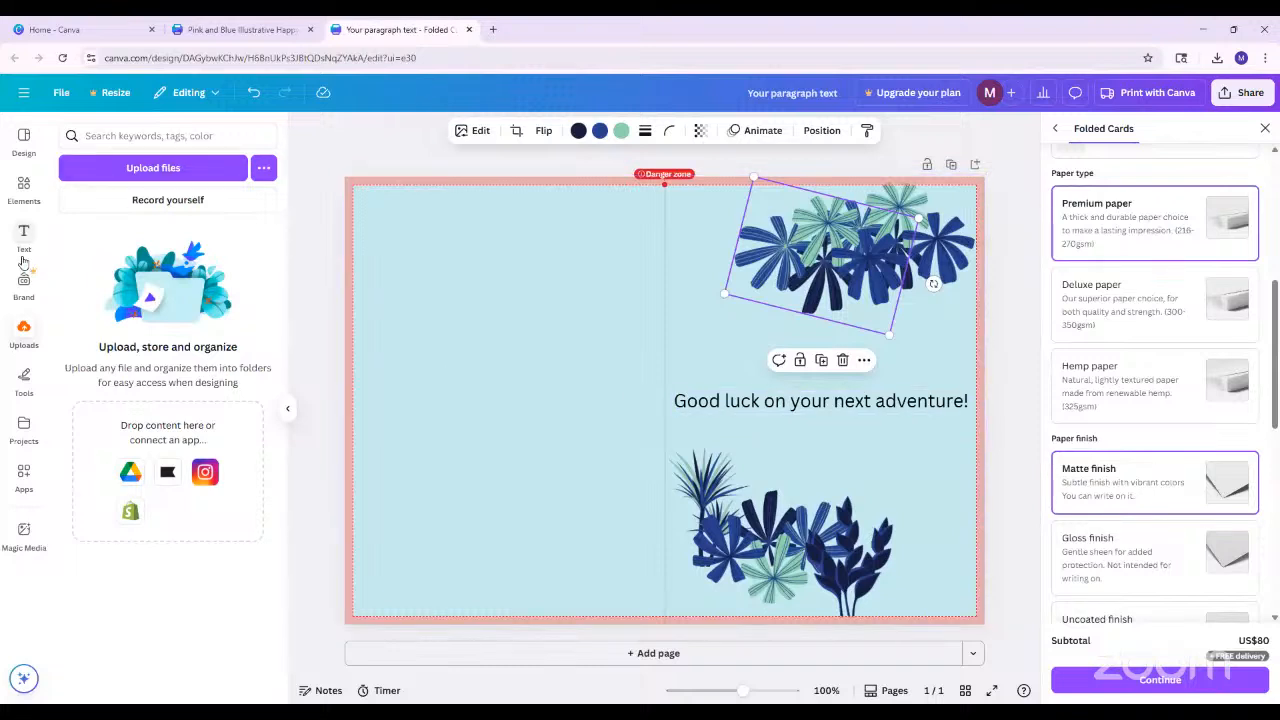
{"action": "left_click", "coordinate": [22, 188]}
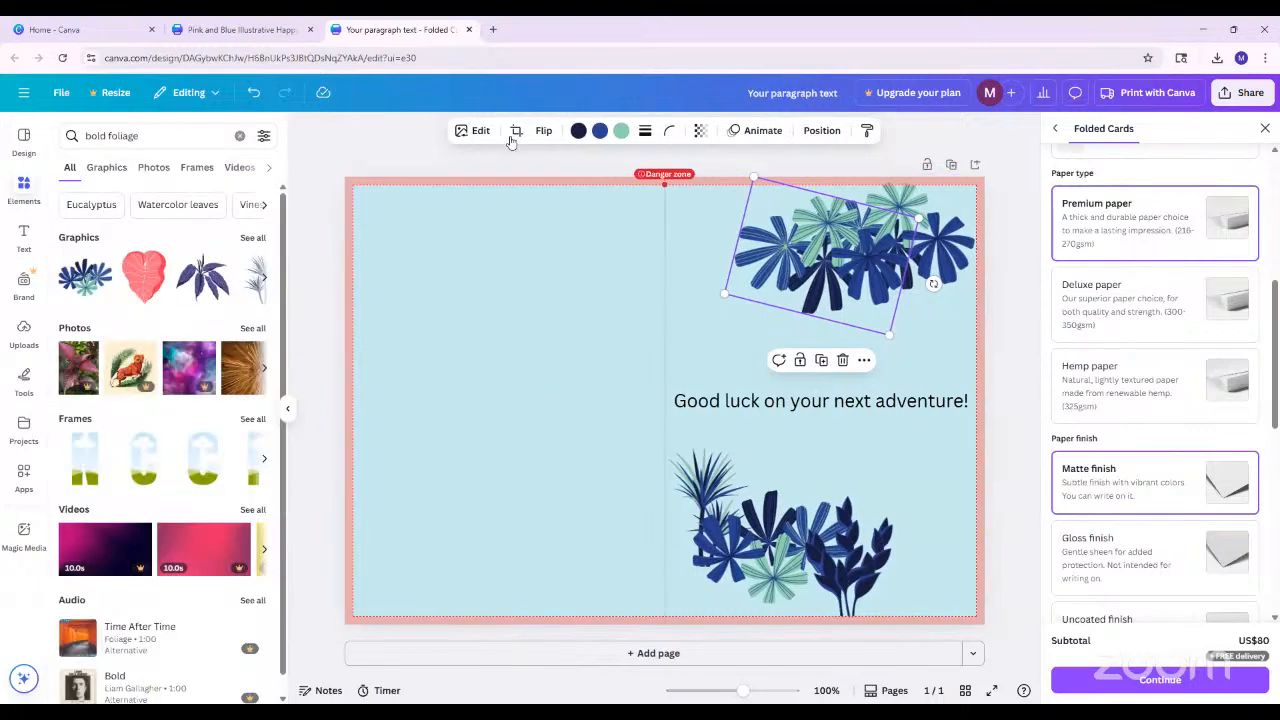
Examine the image filters and effects available for the foliage graphic at the top of the front cover
{"action": "left_click", "coordinate": [478, 132]}
{"action": "scroll", "coordinate": [256, 358], "scroll_direction": "down", "scroll_amount": 2}
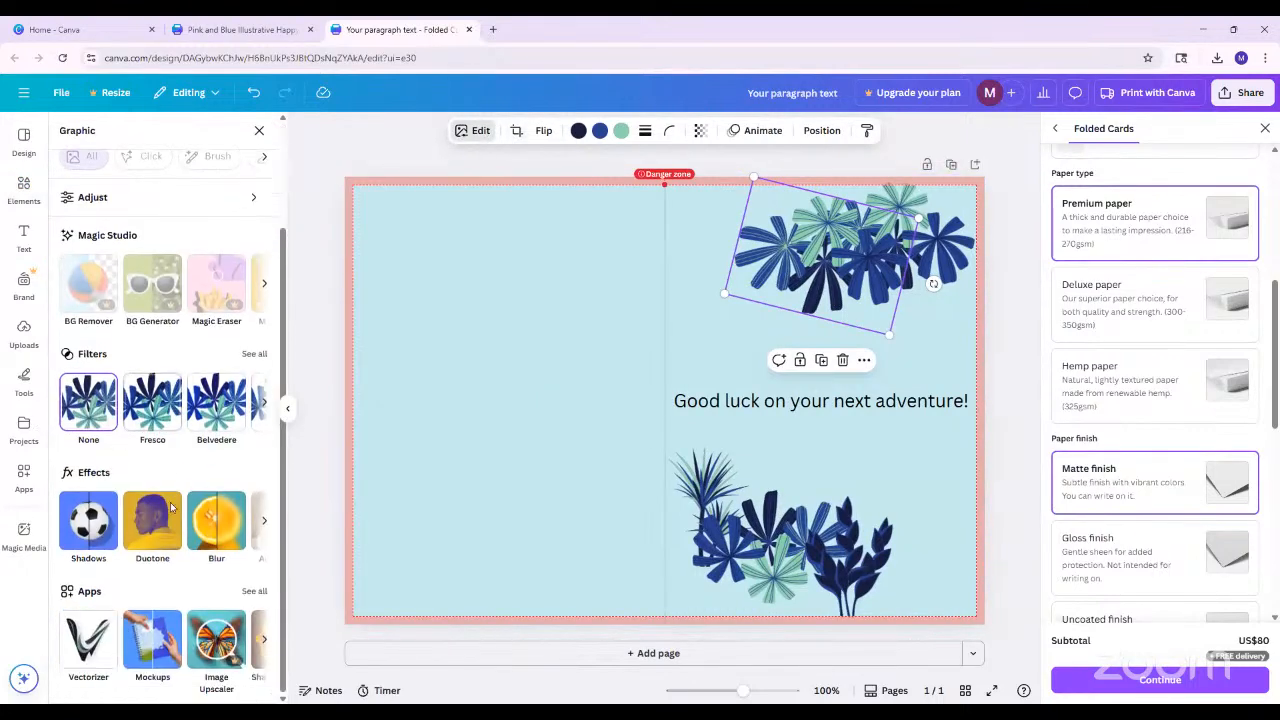
{"action": "left_click", "coordinate": [254, 355]}
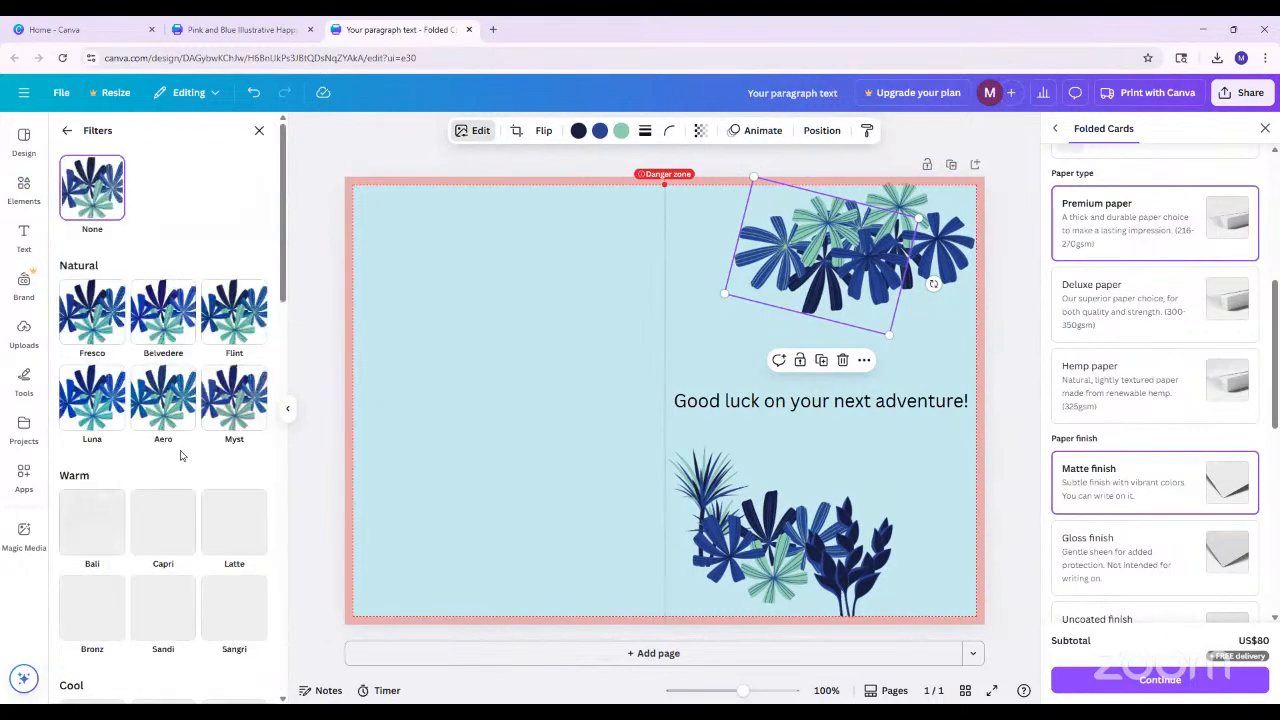
{"action": "scroll", "coordinate": [176, 598], "scroll_direction": "down", "scroll_amount": 2}
{"action": "scroll", "coordinate": [176, 598], "scroll_direction": "down", "scroll_amount": 3}
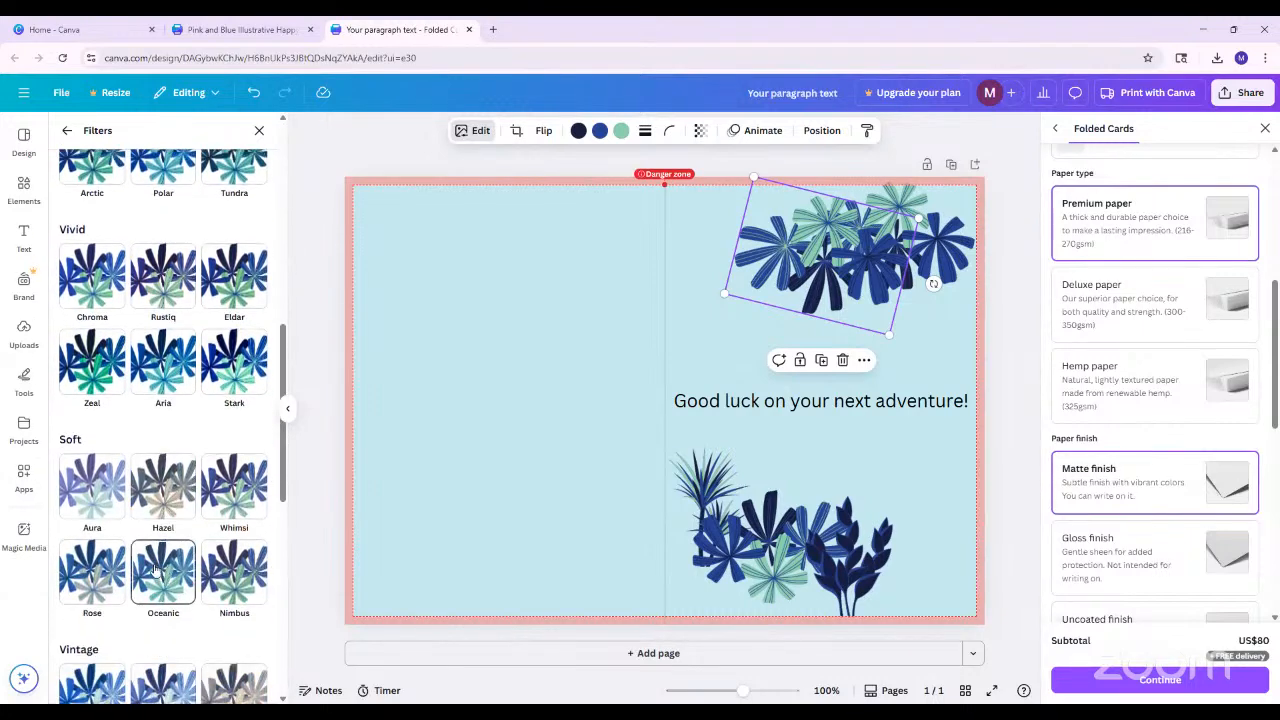
{"action": "scroll", "coordinate": [130, 450], "scroll_direction": "up", "scroll_amount": 5}
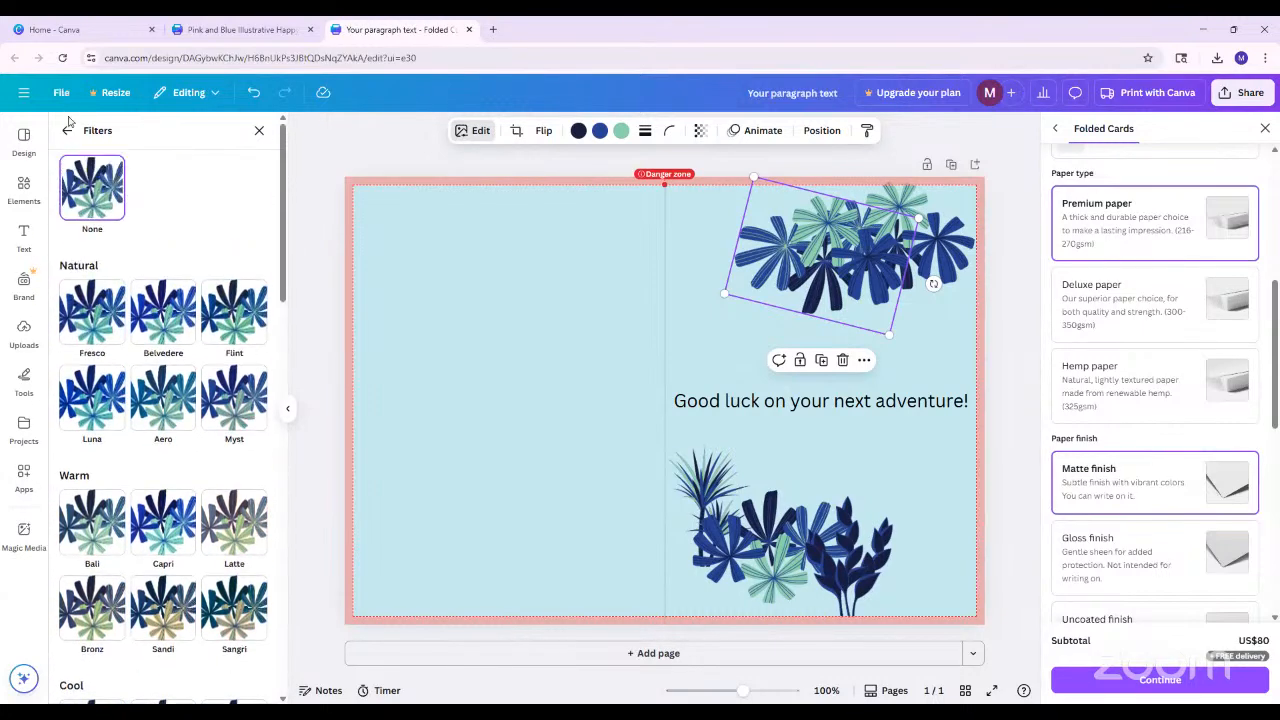
{"action": "left_click", "coordinate": [67, 130]}
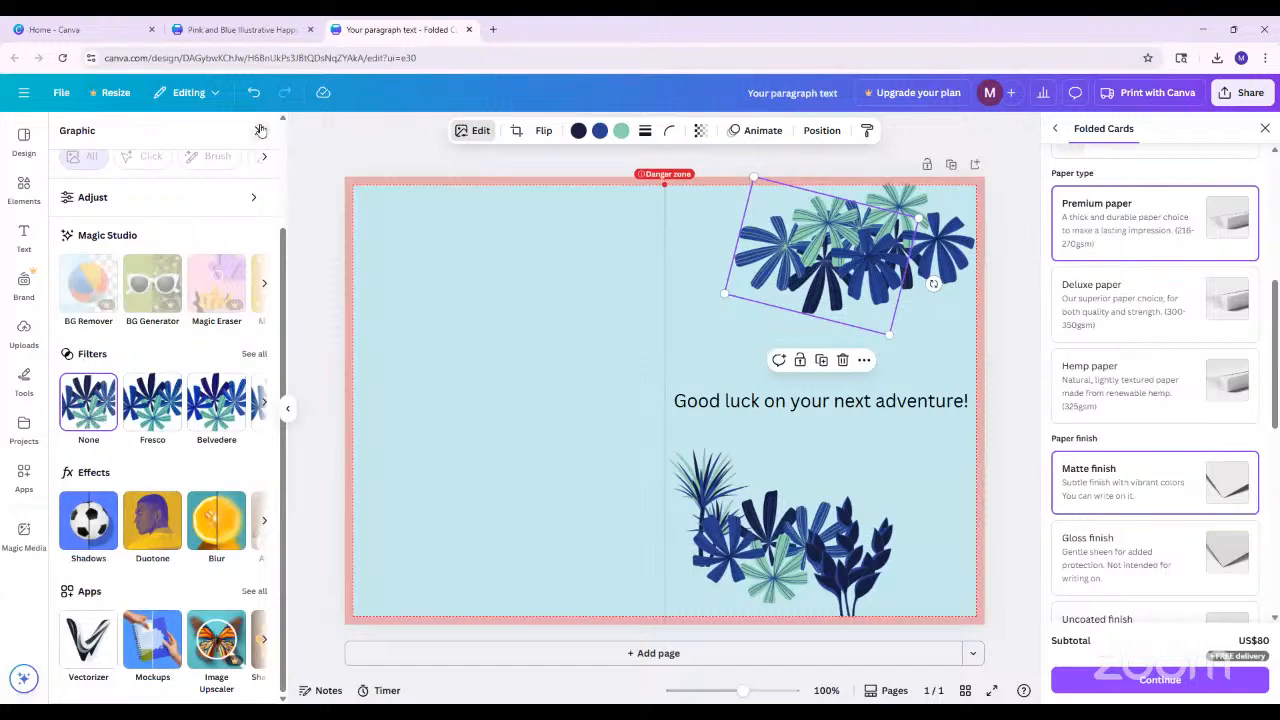
{"action": "left_click", "coordinate": [260, 130]}
{"action": "left_click", "coordinate": [928, 418]}
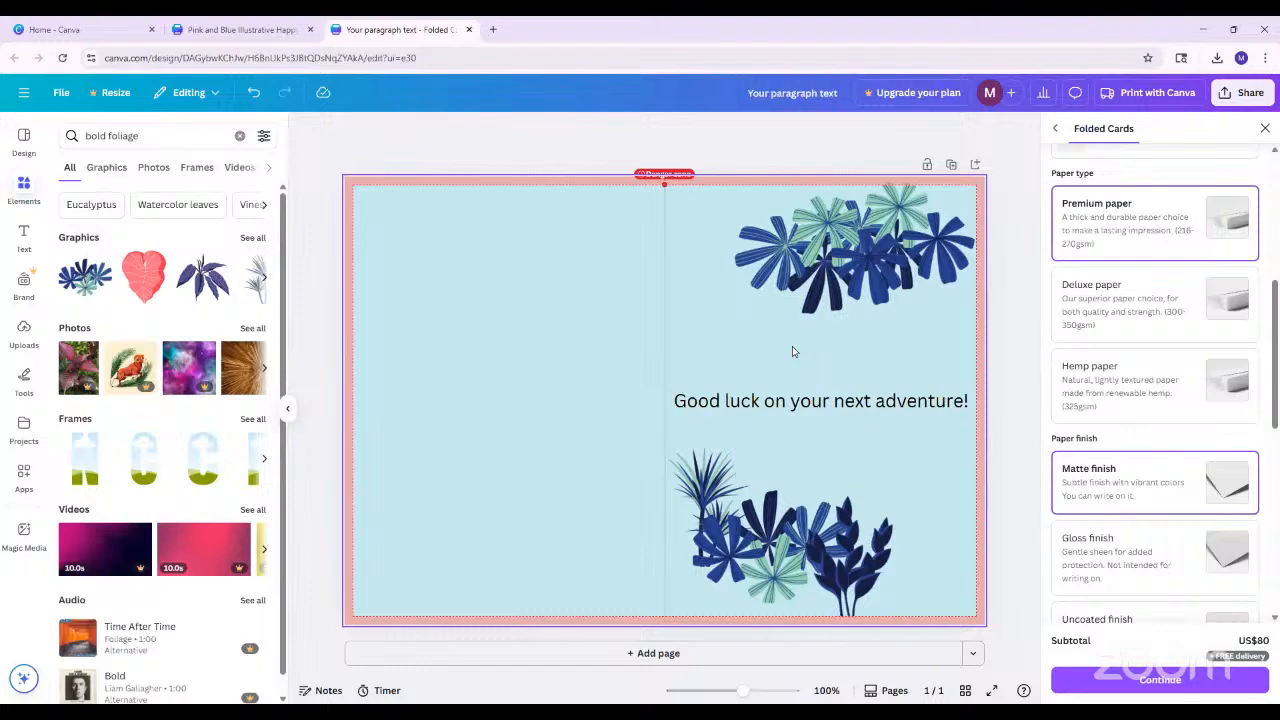
Change the font of the front cover's greeting to Fredoka
{"action": "left_click", "coordinate": [750, 408]}
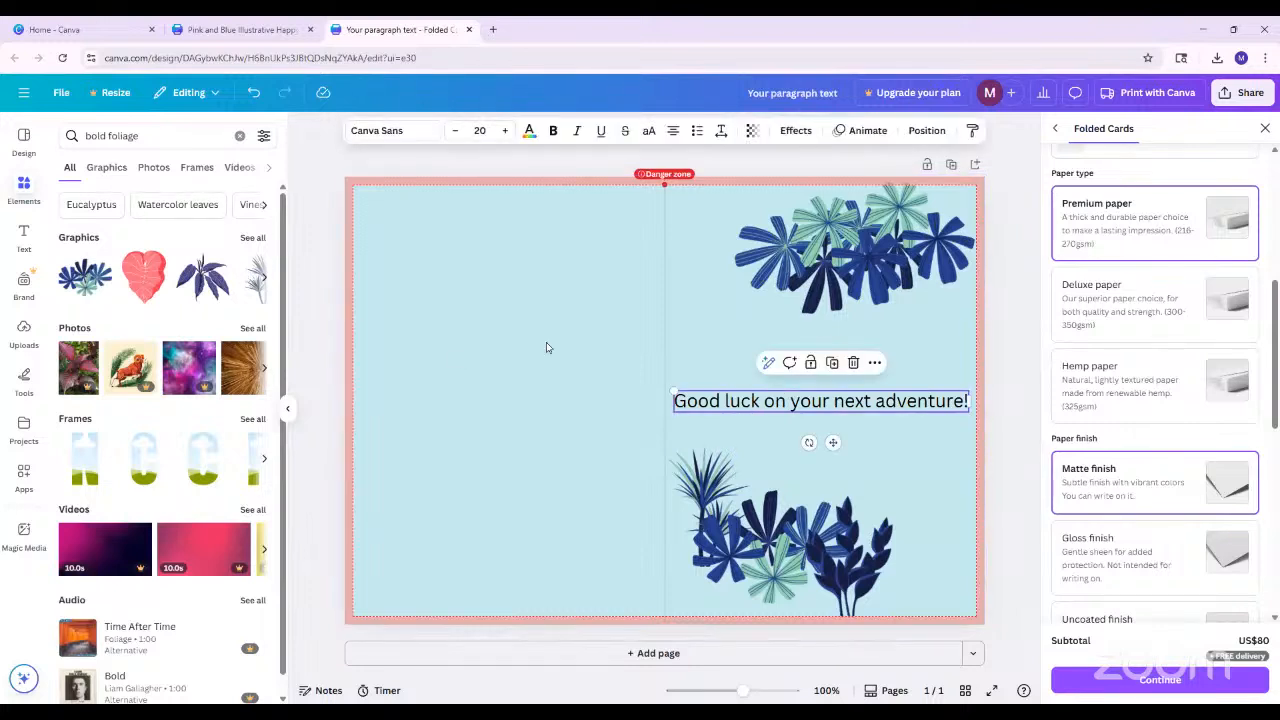
{"action": "left_click", "coordinate": [390, 131]}
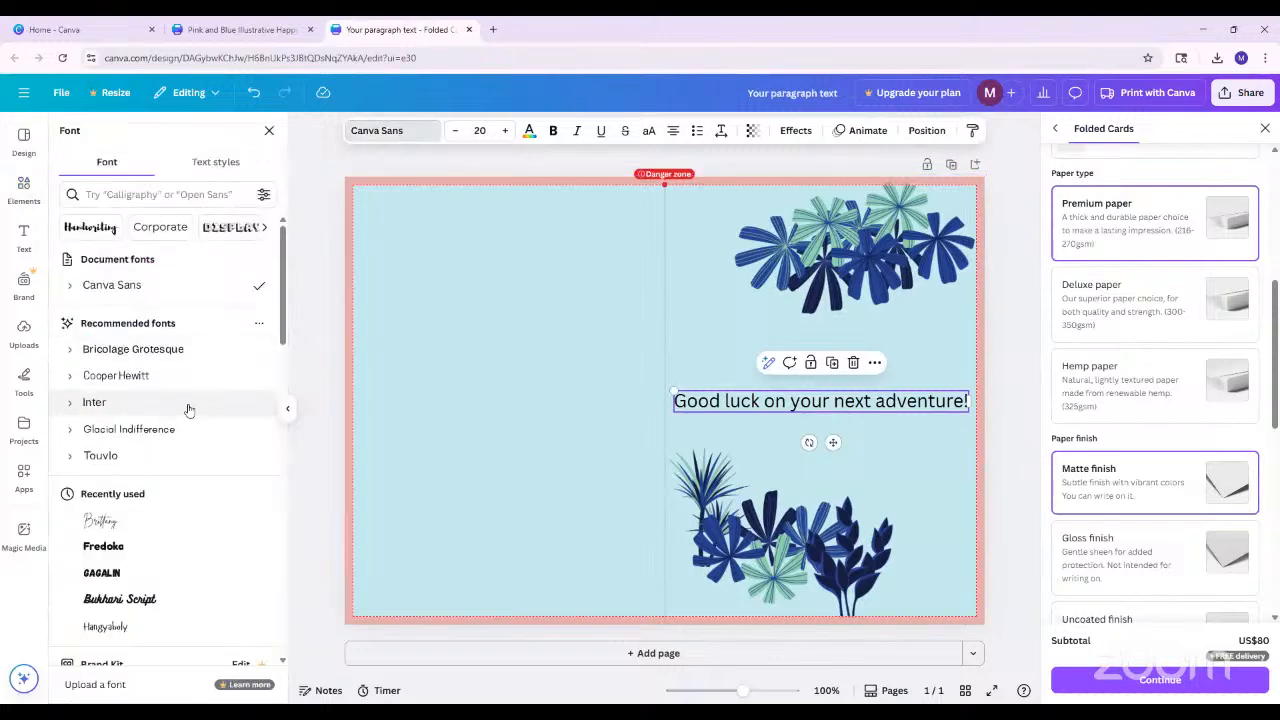
{"action": "scroll", "coordinate": [189, 410], "scroll_direction": "down", "scroll_amount": 10}
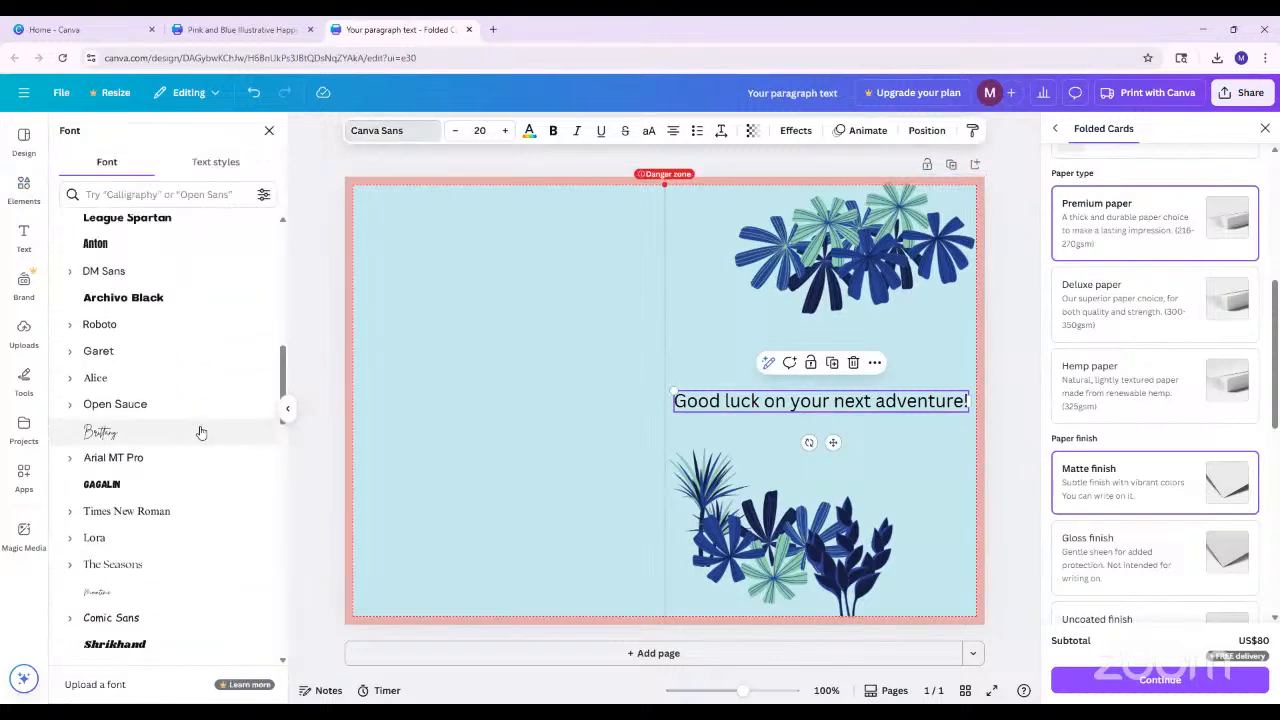
{"action": "scroll", "coordinate": [200, 432], "scroll_direction": "up", "scroll_amount": 10}
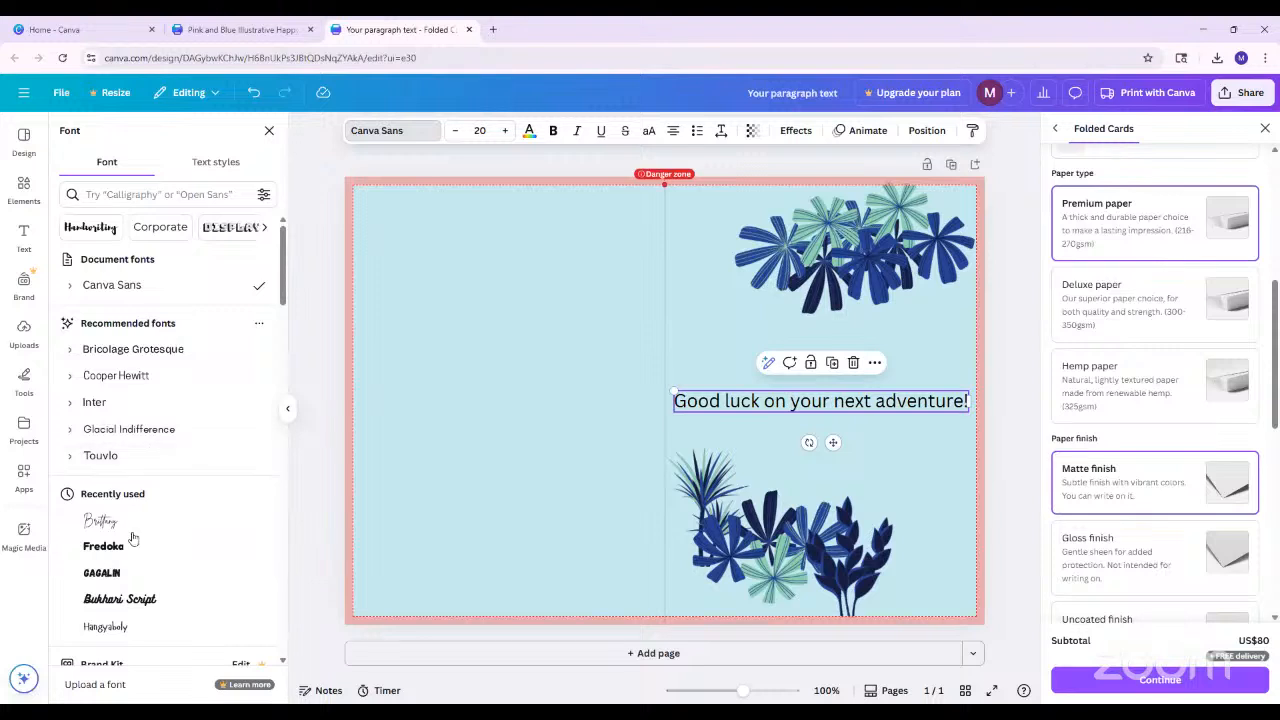
{"action": "left_click", "coordinate": [116, 546]}
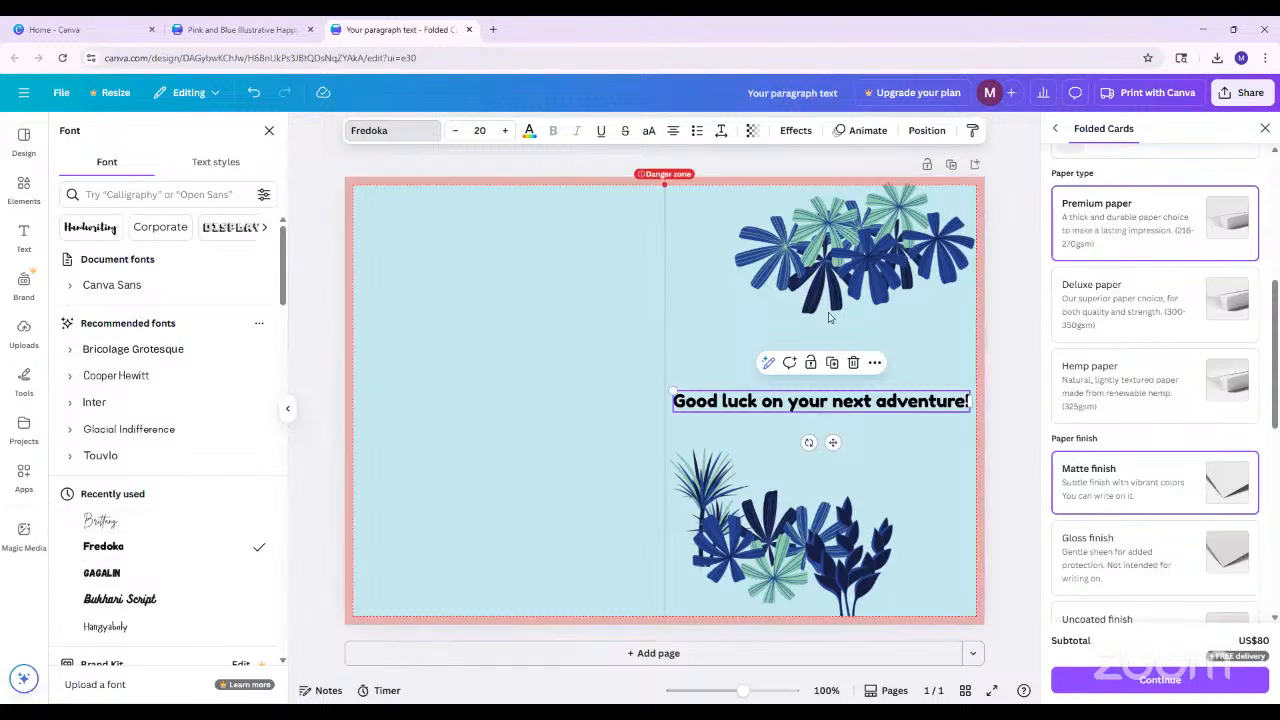
{"action": "left_click", "coordinate": [875, 404]}
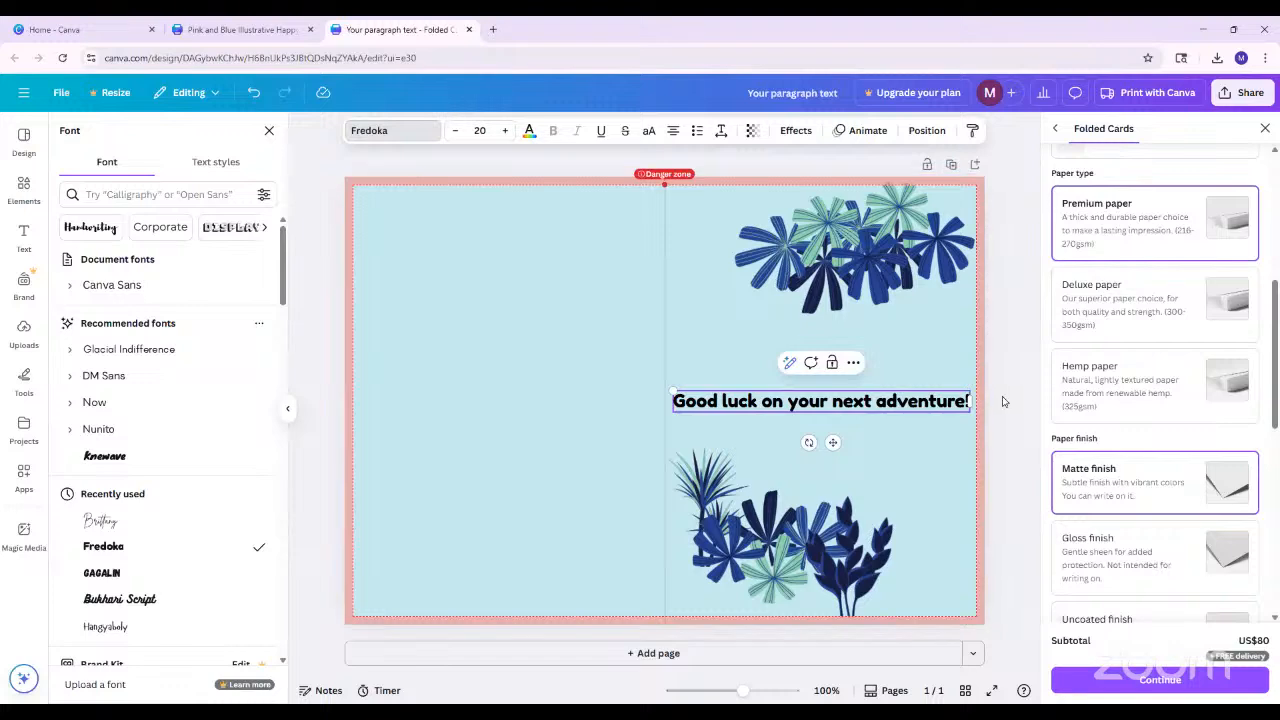
{"action": "left_click_drag", "start_coordinate": [1003, 401], "coordinate": [724, 401]}
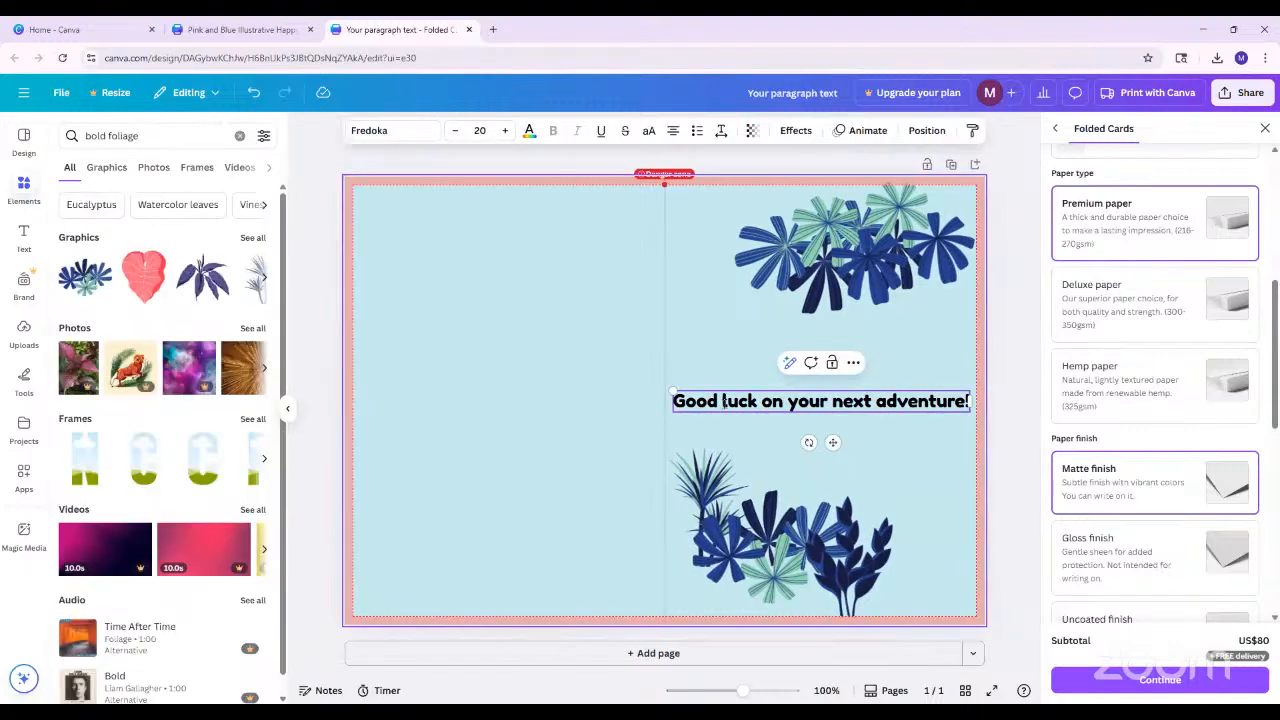
{"action": "left_click", "coordinate": [1008, 455]}
Split the greeting into two lines, breaking it after "Good luck on your"
{"action": "left_click", "coordinate": [852, 408]}
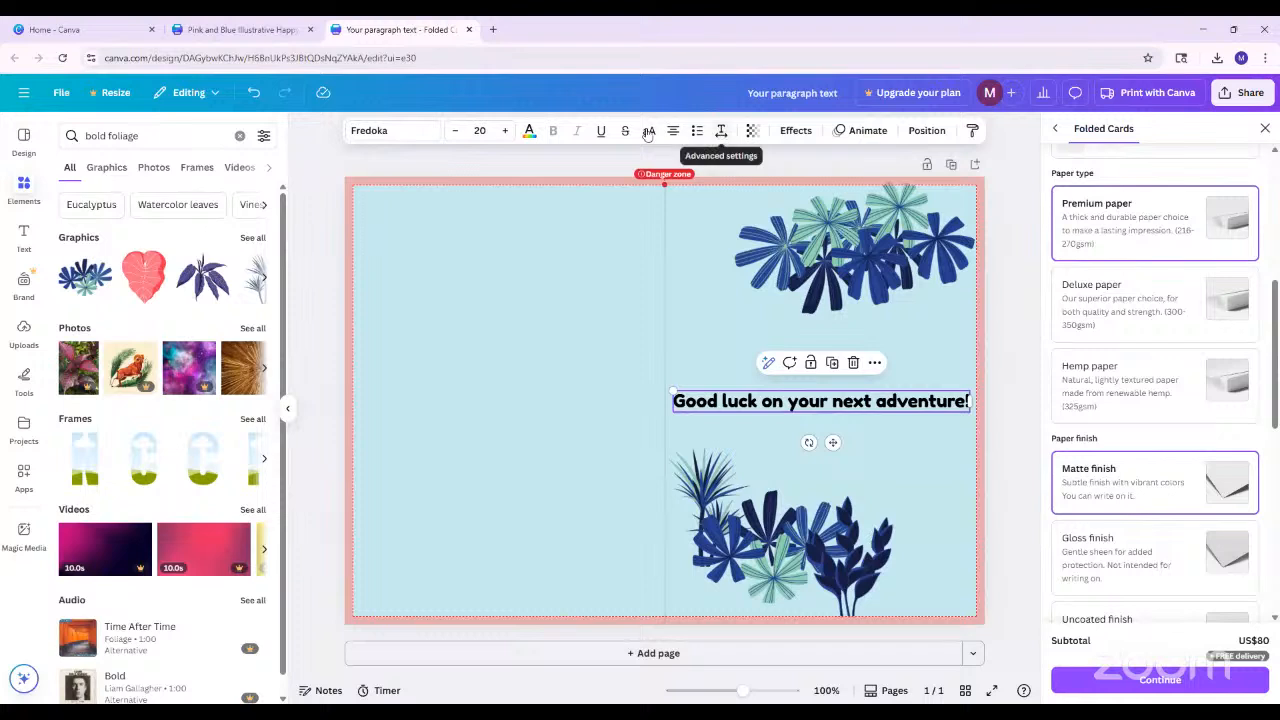
{"action": "left_click", "coordinate": [798, 402]}
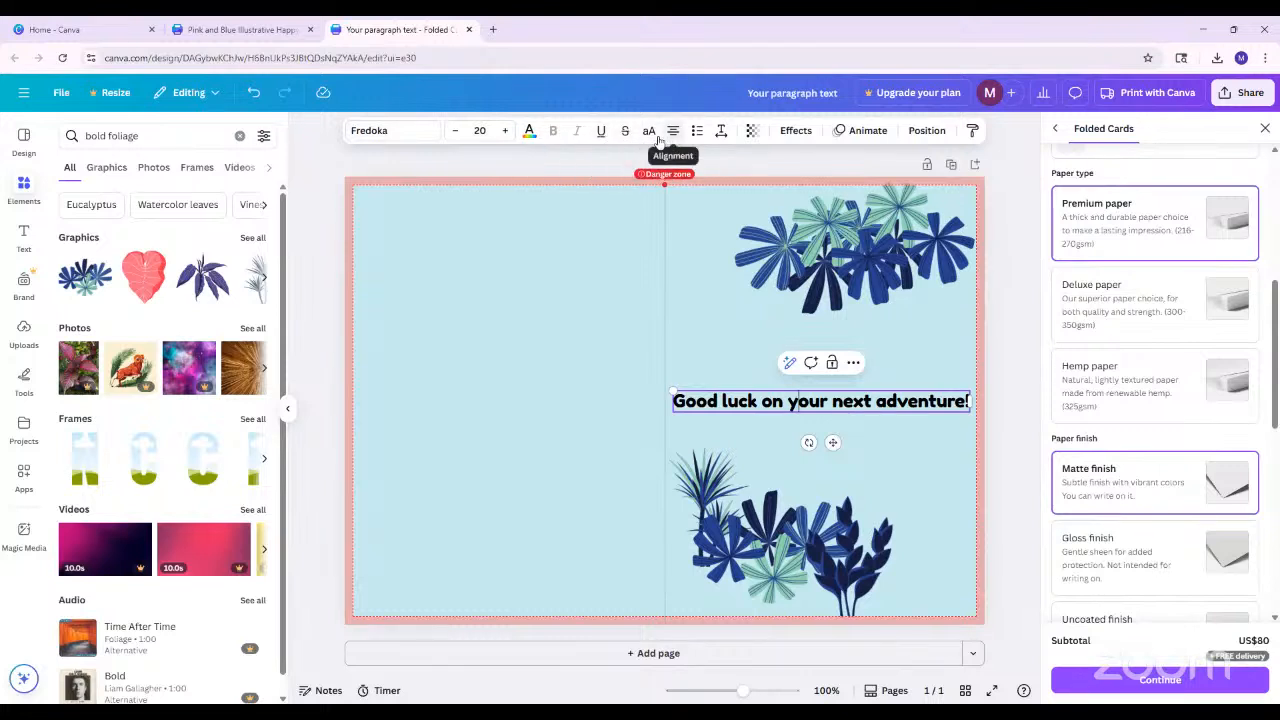
{"action": "left_click", "coordinate": [721, 135]}
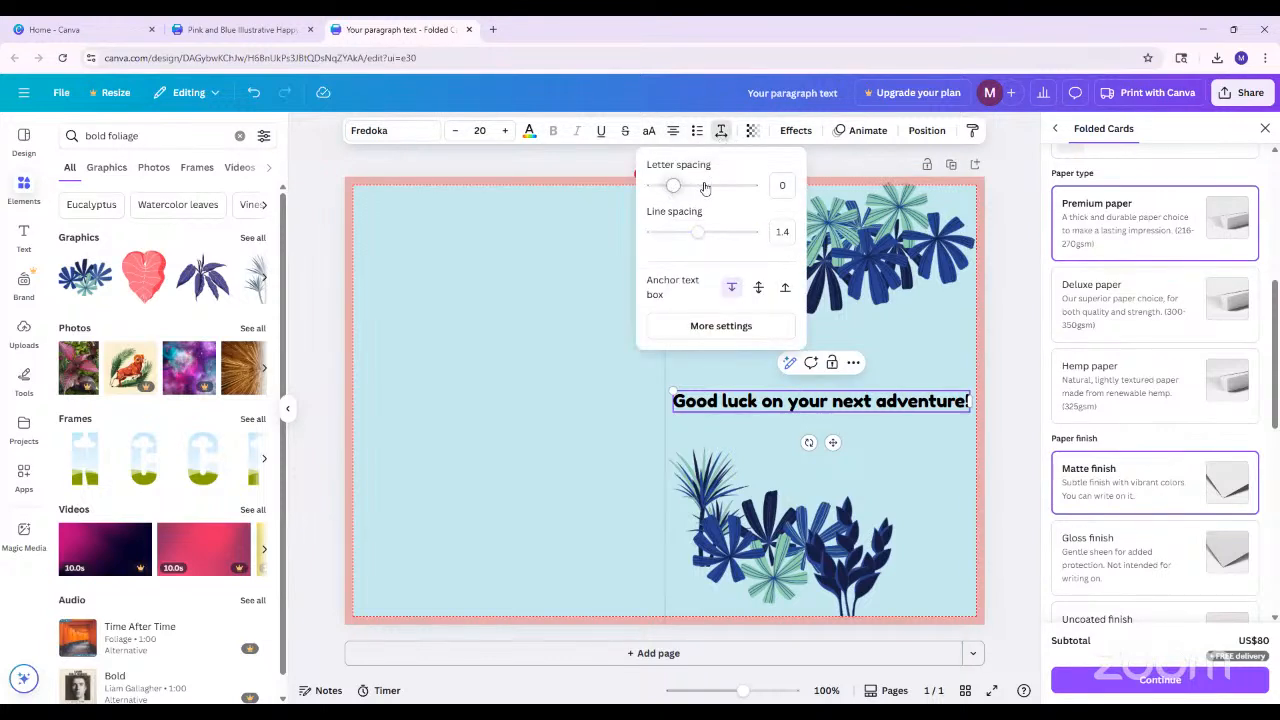
{"action": "left_click", "coordinate": [827, 400]}
{"action": "key", "text": "Return"}
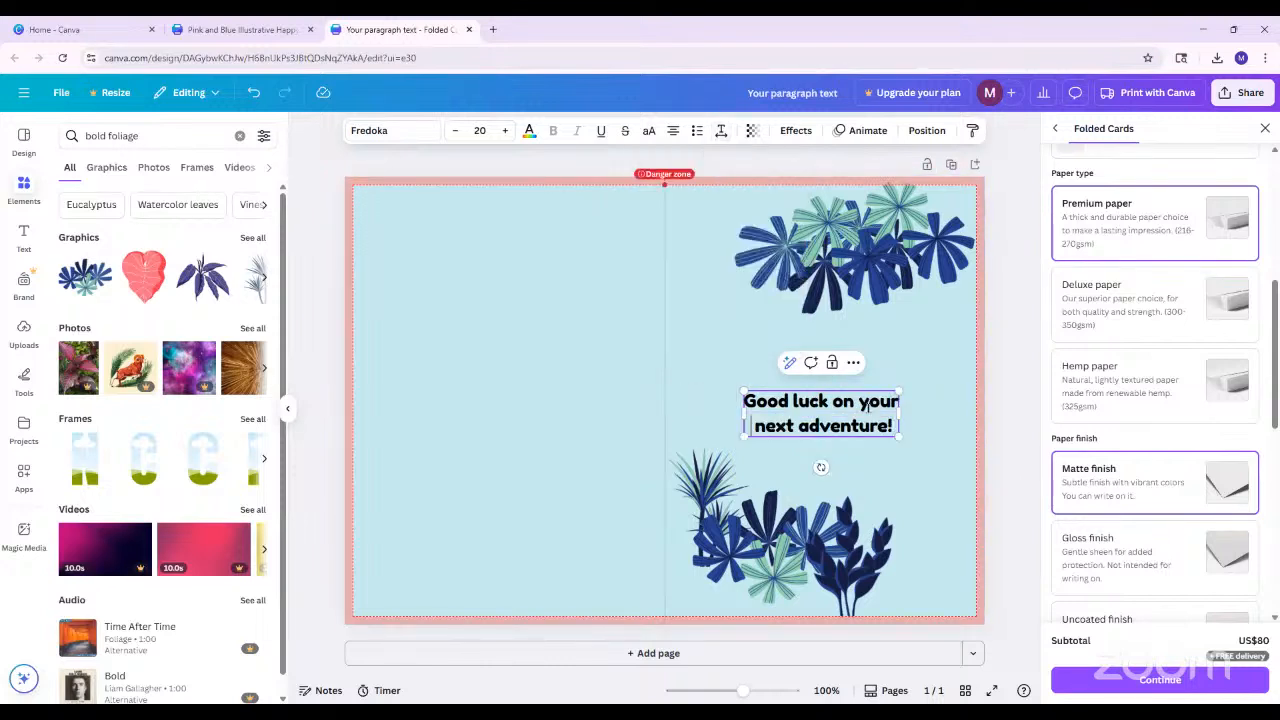
Set the greeting's letter spacing to 70 and its line spacing to 2
{"action": "left_click", "coordinate": [722, 131]}
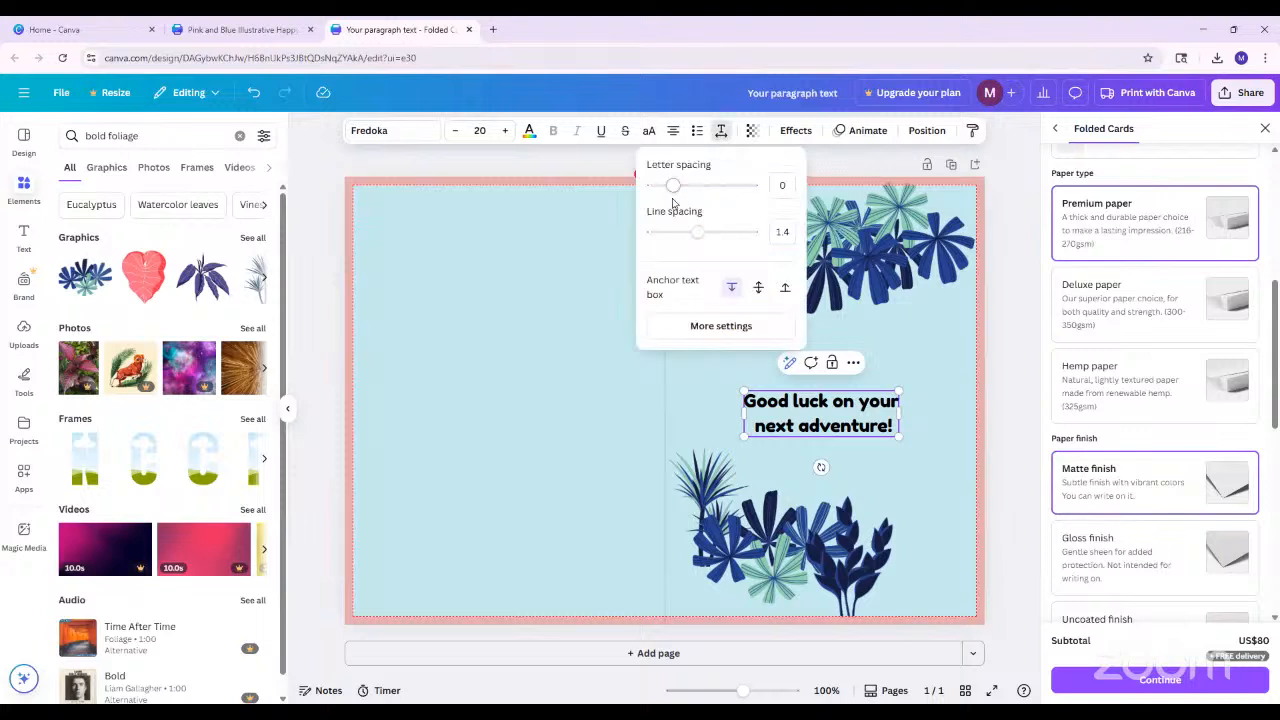
{"action": "left_click_drag", "start_coordinate": [674, 189], "coordinate": [681, 193]}
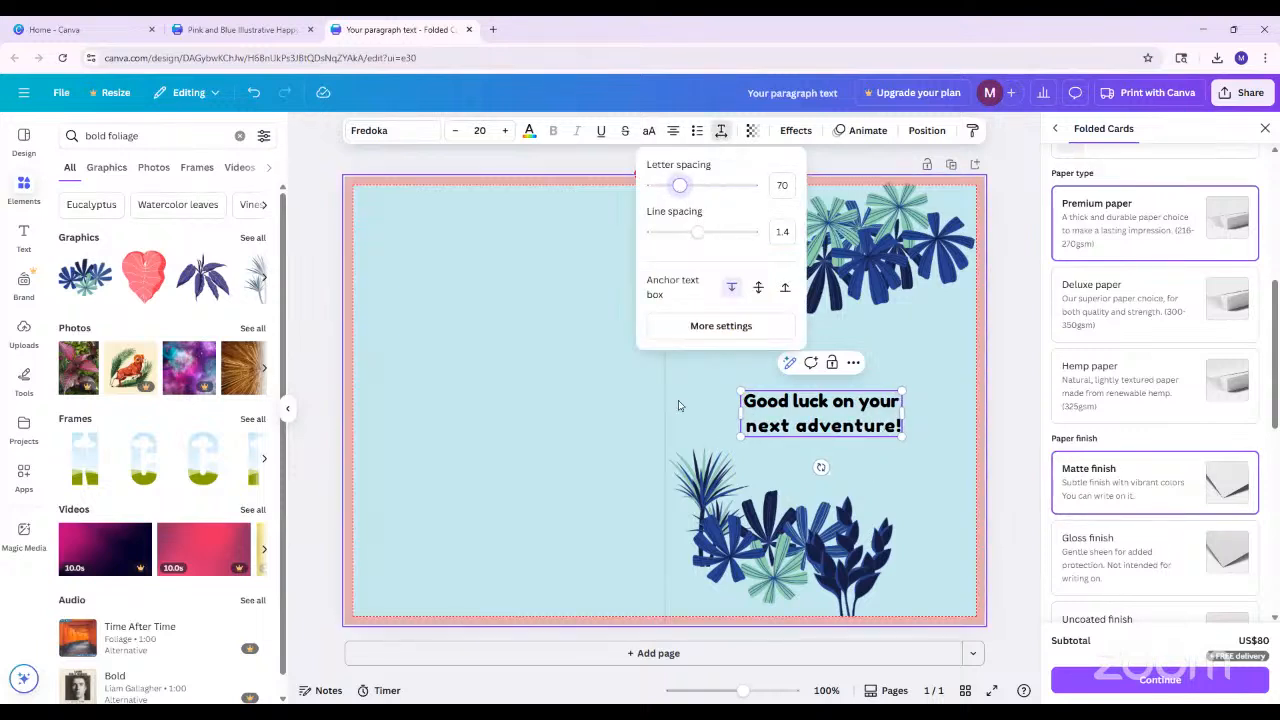
{"action": "left_click_drag", "start_coordinate": [699, 233], "coordinate": [724, 236]}
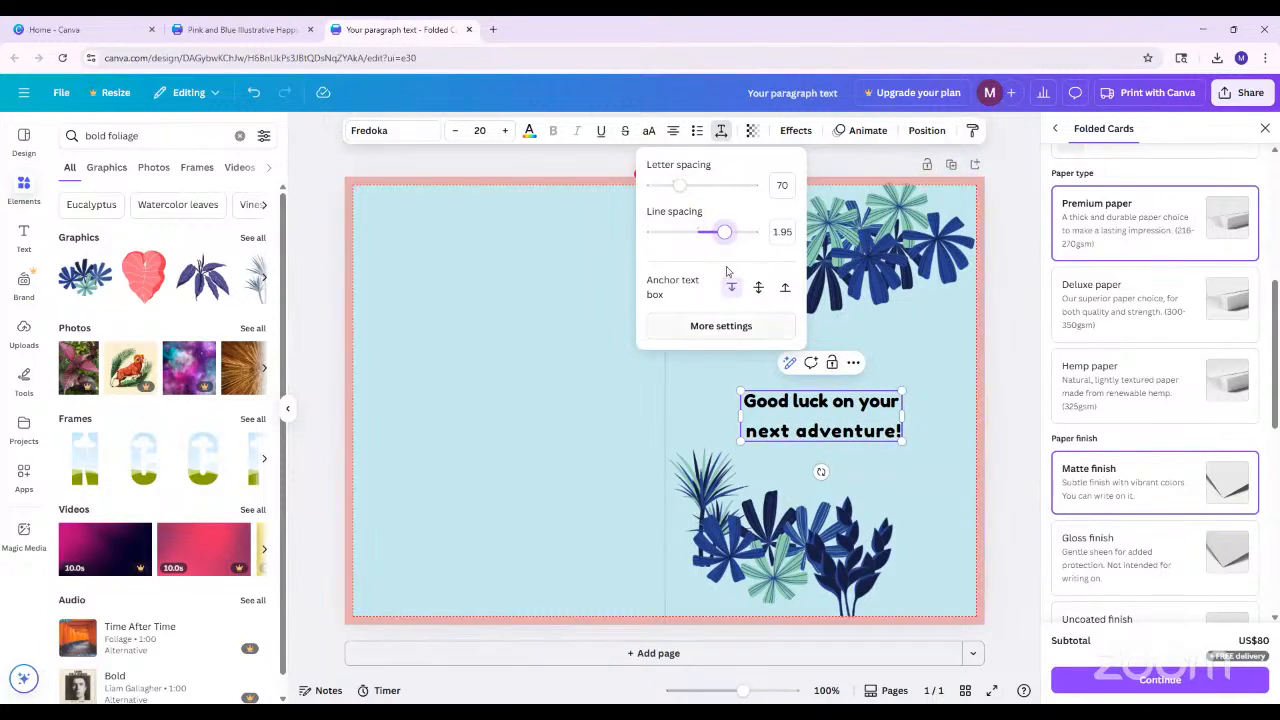
{"action": "left_click_drag", "start_coordinate": [724, 236], "coordinate": [727, 232]}
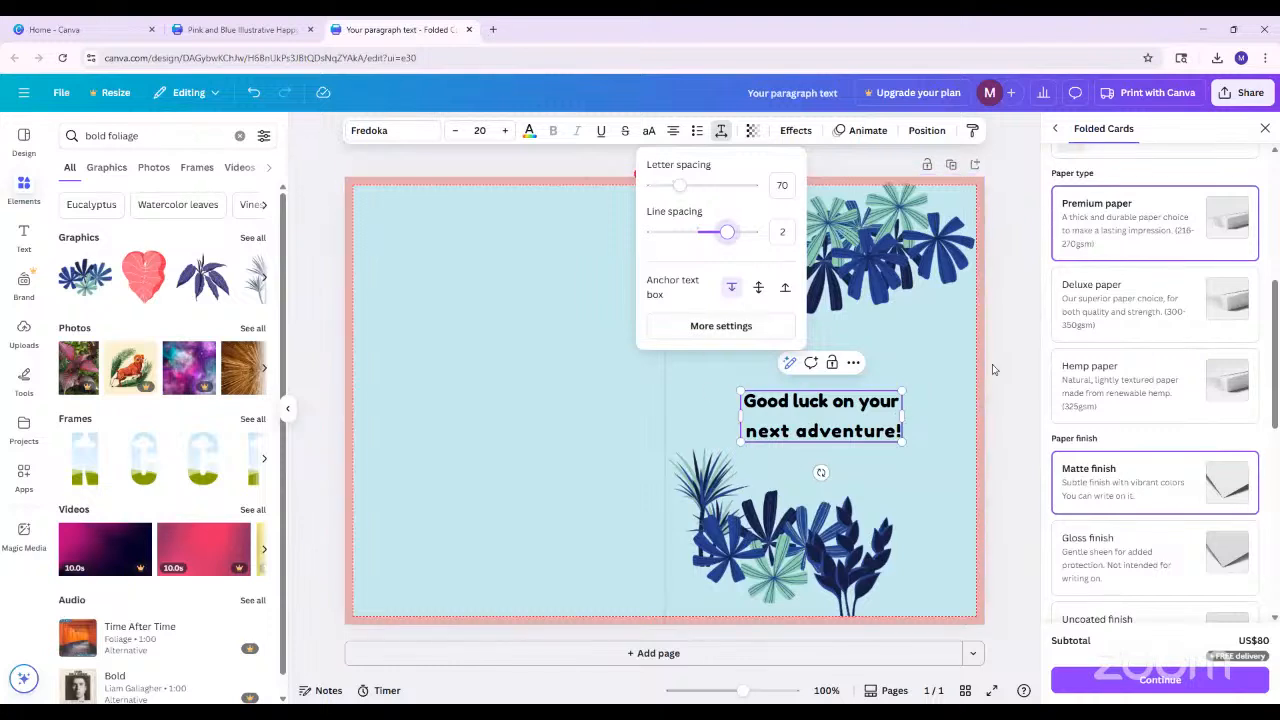
{"action": "left_click", "coordinate": [986, 434]}
Move the greeting up, centred on the front cover between the two foliage clusters, and check its transparency setting
{"action": "left_click_drag", "start_coordinate": [824, 430], "coordinate": [868, 402]}
{"action": "left_click", "coordinate": [896, 371]}
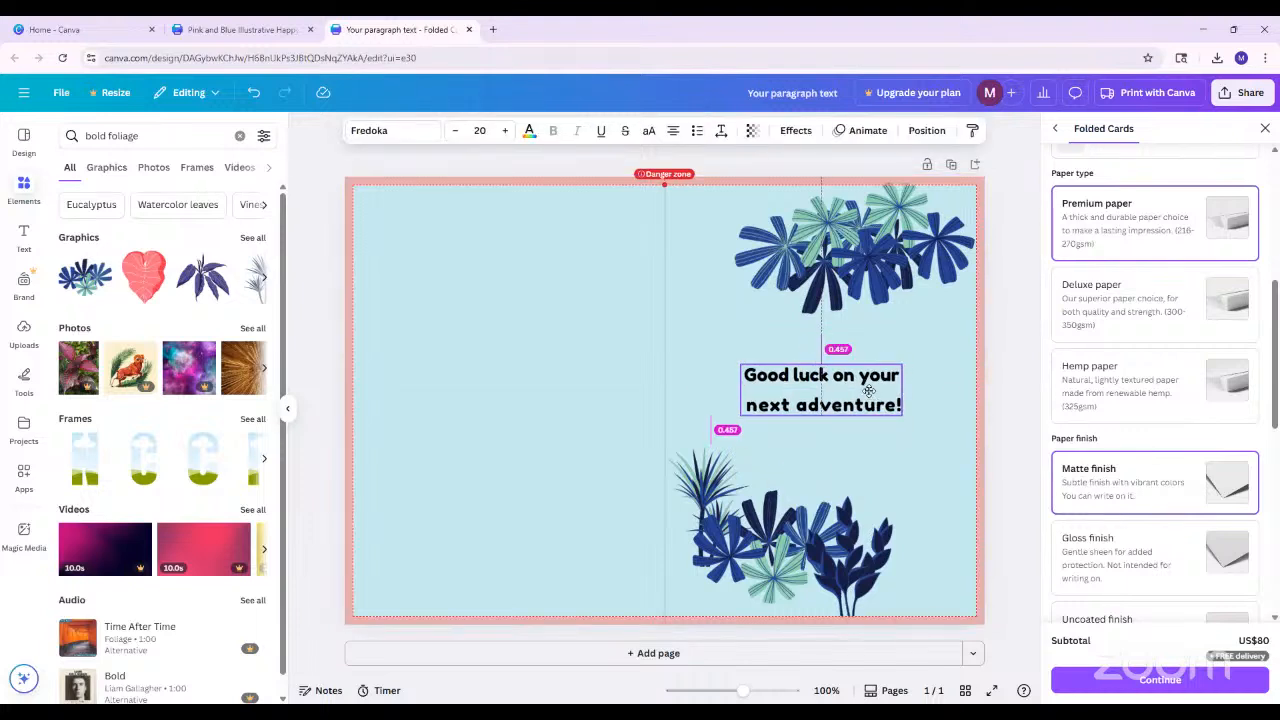
{"action": "left_click", "coordinate": [753, 132]}
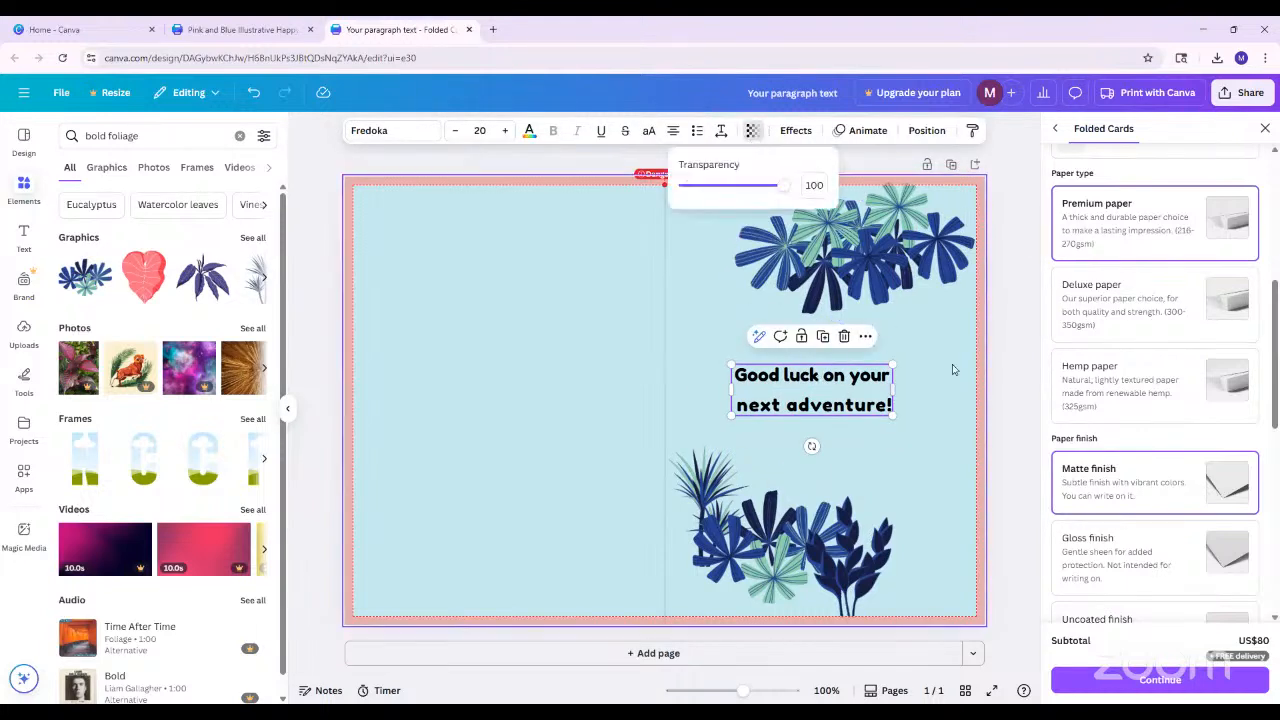
{"action": "left_click", "coordinate": [1010, 371]}
{"action": "left_click_drag", "start_coordinate": [845, 391], "coordinate": [854, 391]}
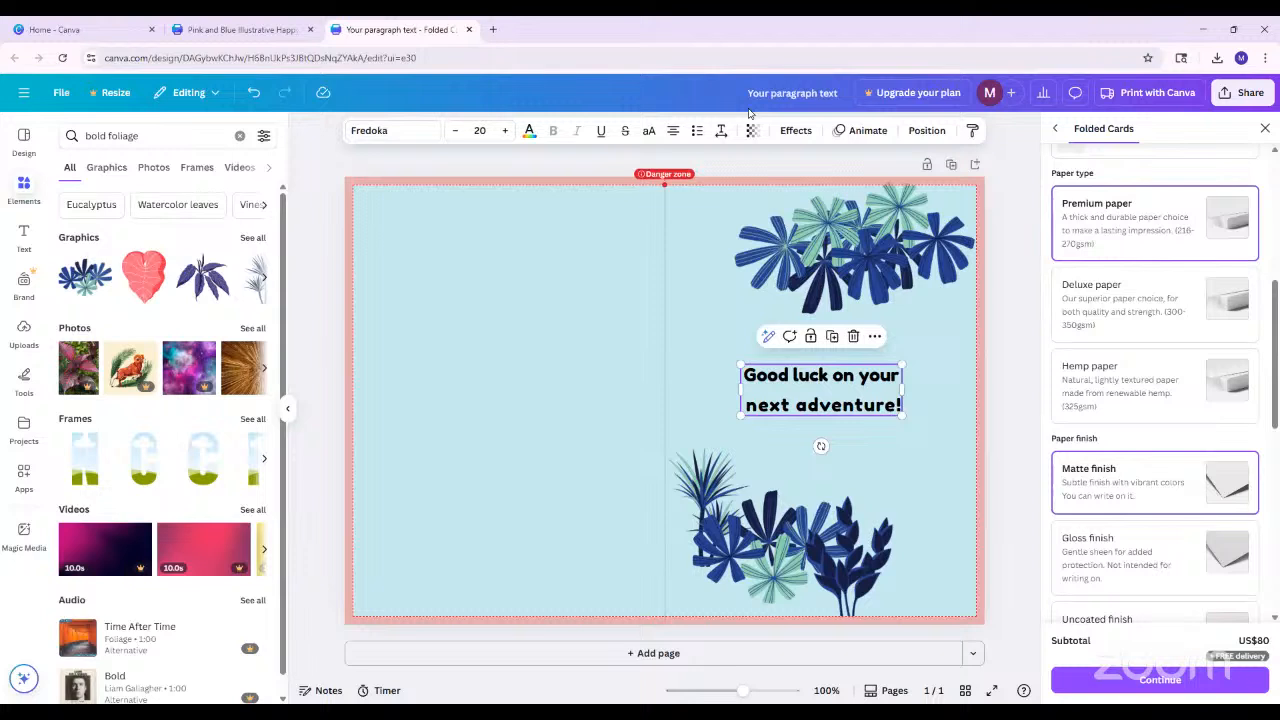
Give the greeting a Hollow effect with thickness 54 and enlarge its text to size 31.5
{"action": "left_click", "coordinate": [795, 131]}
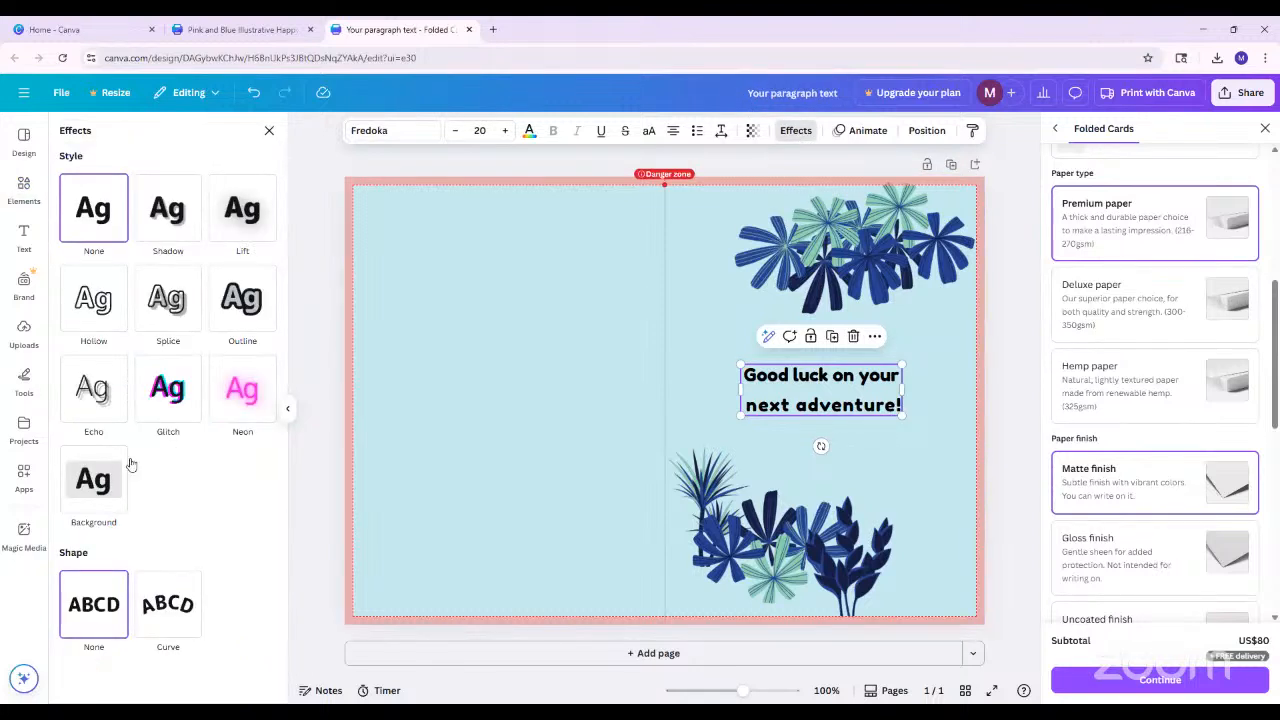
{"action": "left_click", "coordinate": [95, 312]}
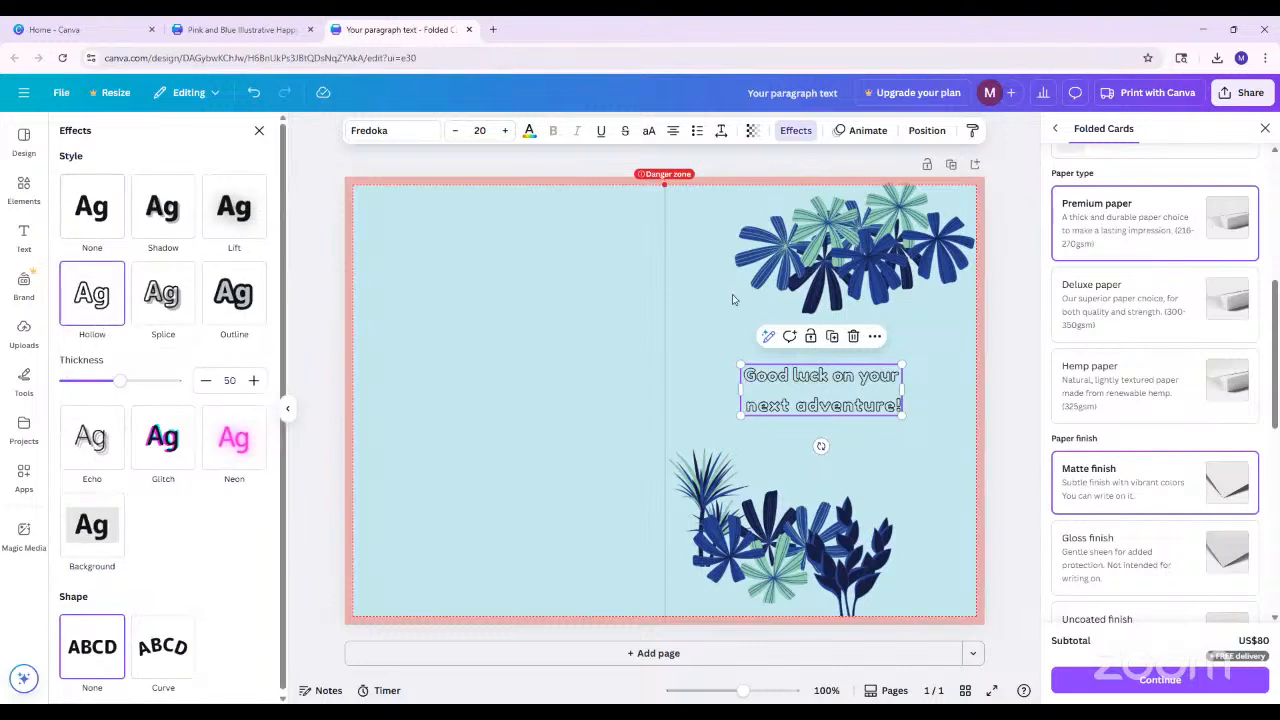
{"action": "left_click_drag", "start_coordinate": [740, 365], "coordinate": [700, 350]}
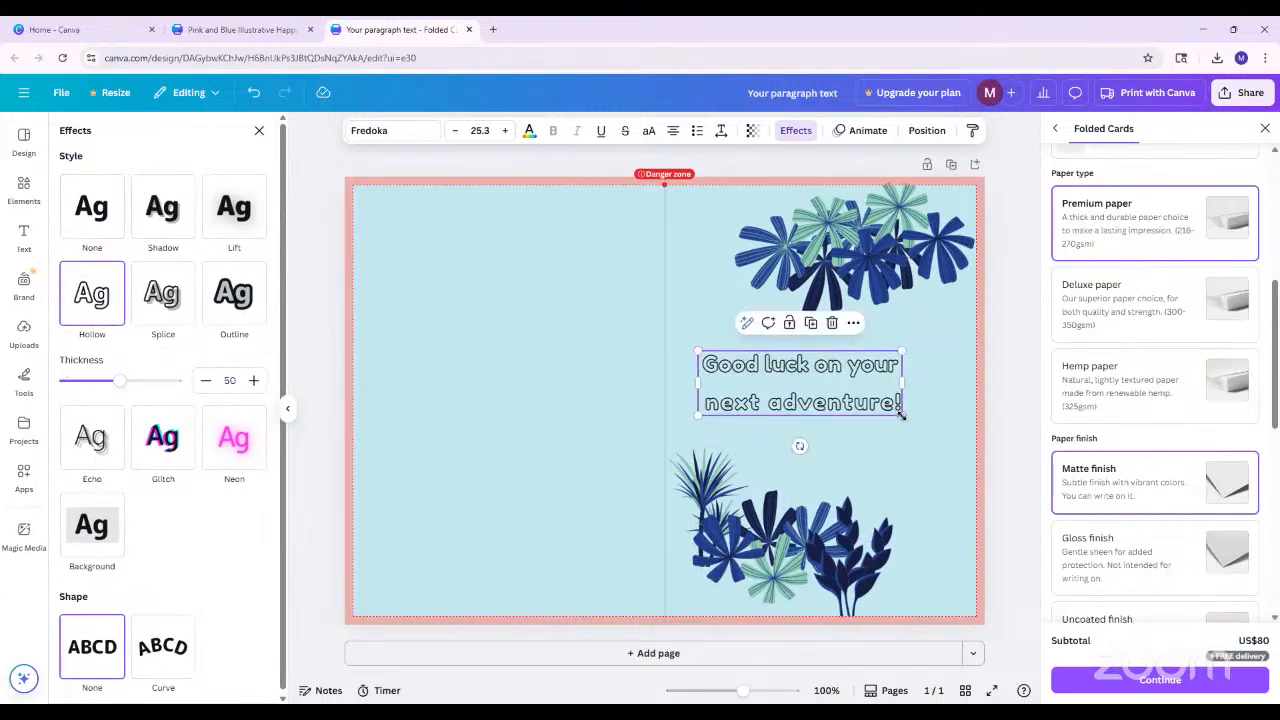
{"action": "left_click_drag", "start_coordinate": [903, 419], "coordinate": [950, 432]}
{"action": "left_click_drag", "start_coordinate": [868, 402], "coordinate": [868, 396]}
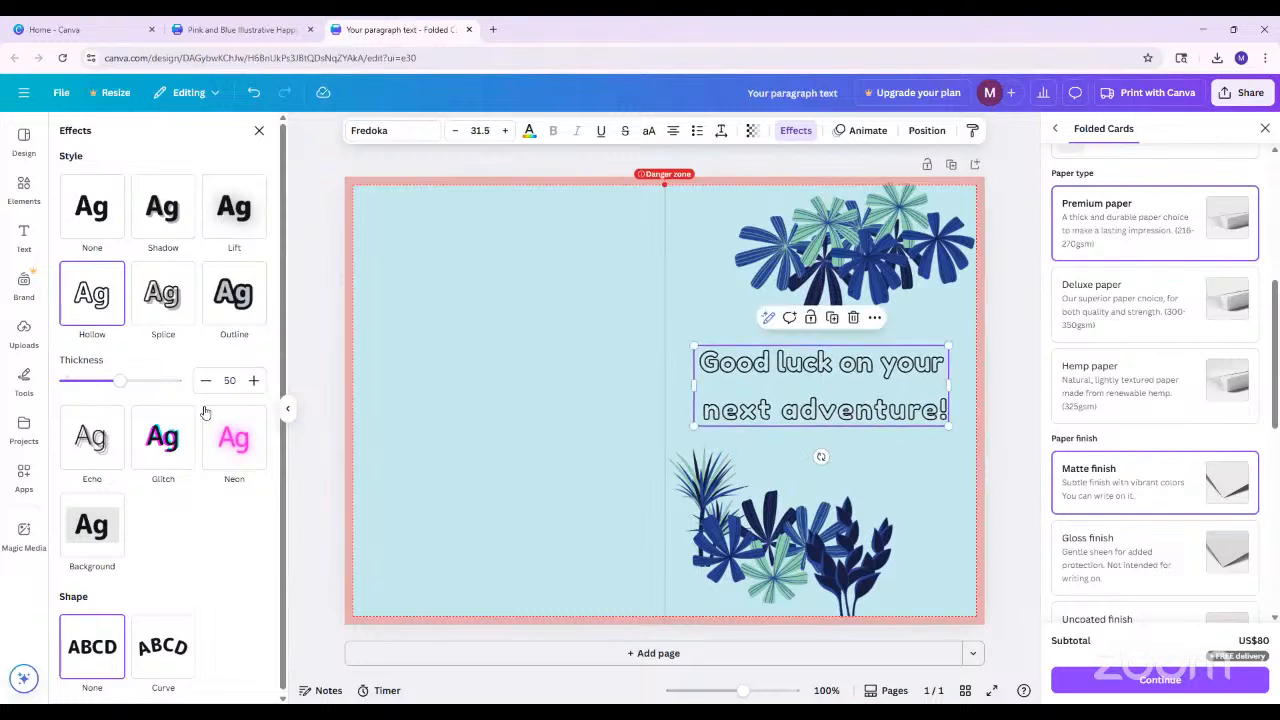
{"action": "mouse_move", "coordinate": [125, 388]}
{"action": "left_mouse_down"}
{"action": "mouse_move", "coordinate": [171, 384]}
{"action": "mouse_move", "coordinate": [125, 393]}
{"action": "left_mouse_up"}
{"action": "scroll", "coordinate": [150, 565], "scroll_direction": "down", "scroll_amount": 1}
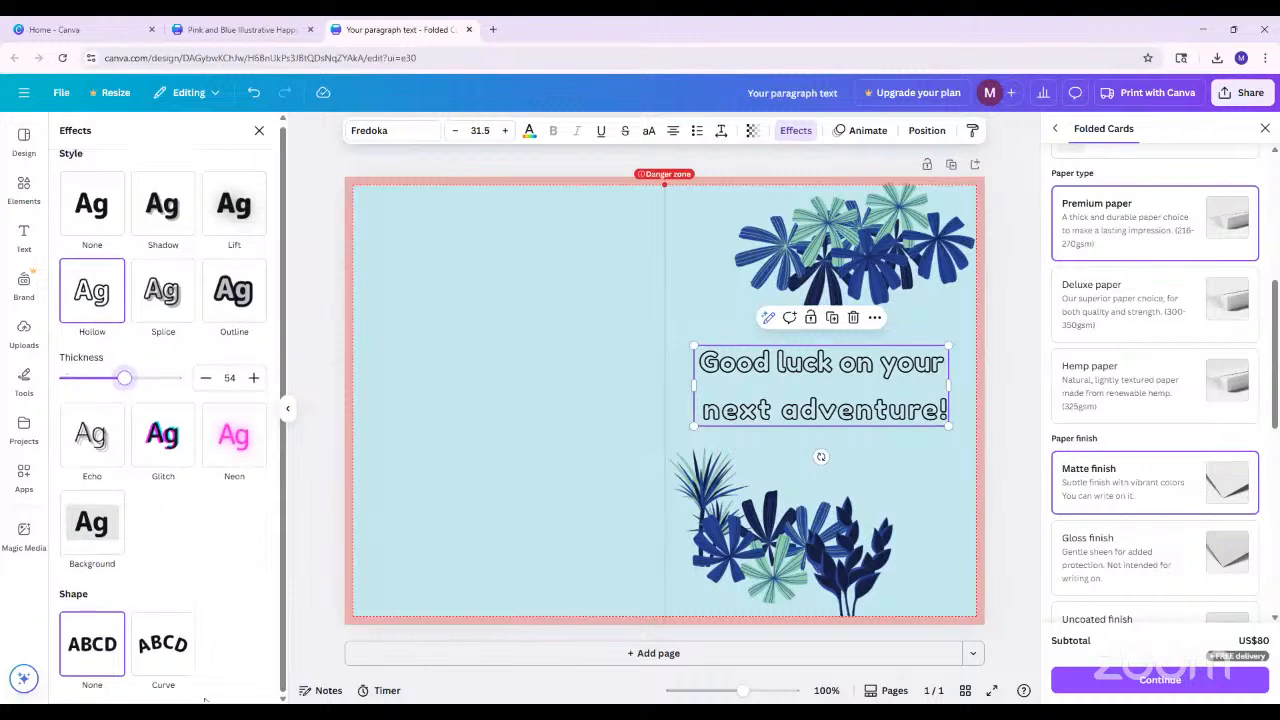
Apply the Curve shape to the greeting and fit it between the foliage clusters at text size 24.5
{"action": "left_click", "coordinate": [155, 660]}
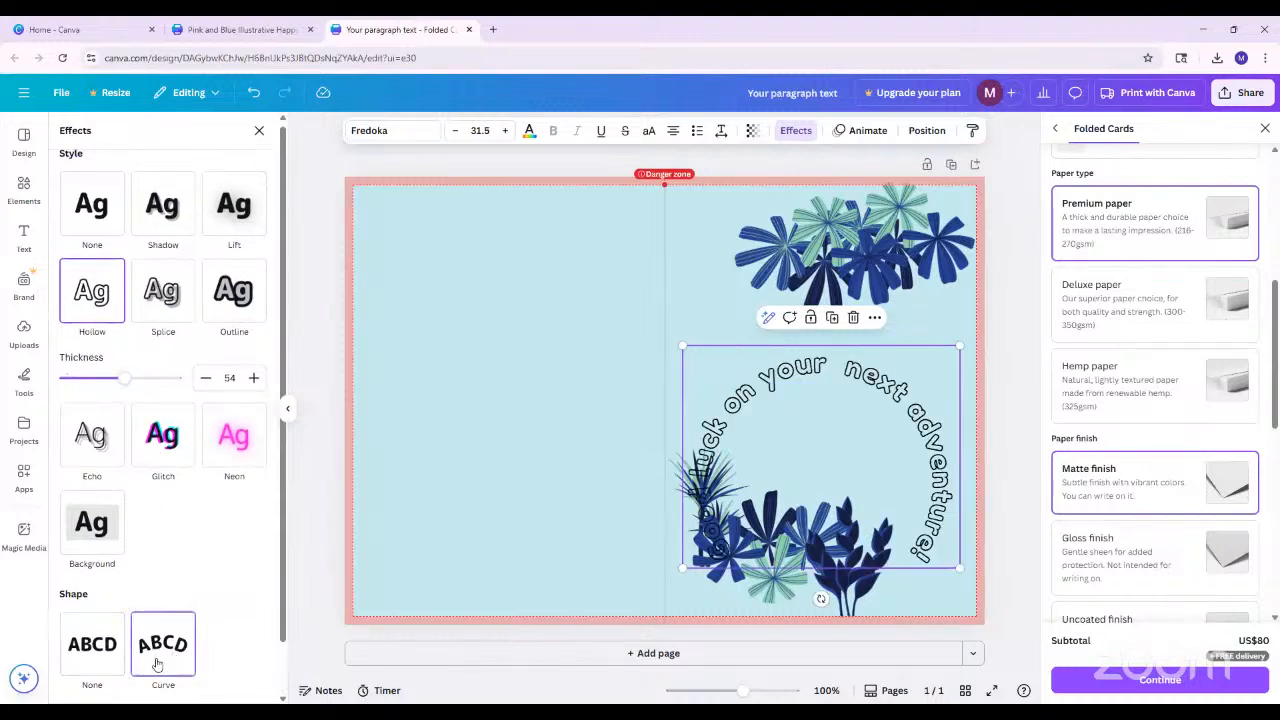
{"action": "left_click_drag", "start_coordinate": [877, 445], "coordinate": [878, 360]}
{"action": "left_click_drag", "start_coordinate": [966, 470], "coordinate": [906, 443]}
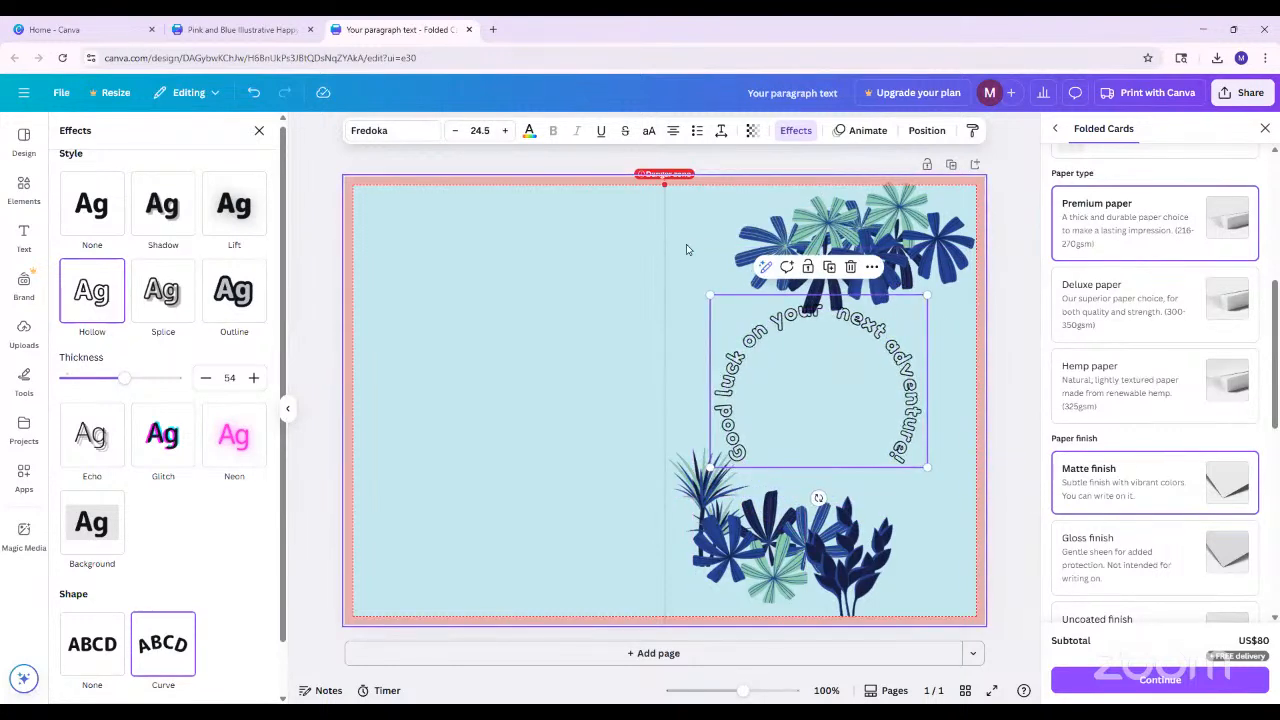
{"action": "right_click", "coordinate": [157, 654]}
{"action": "key", "text": "Escape"}
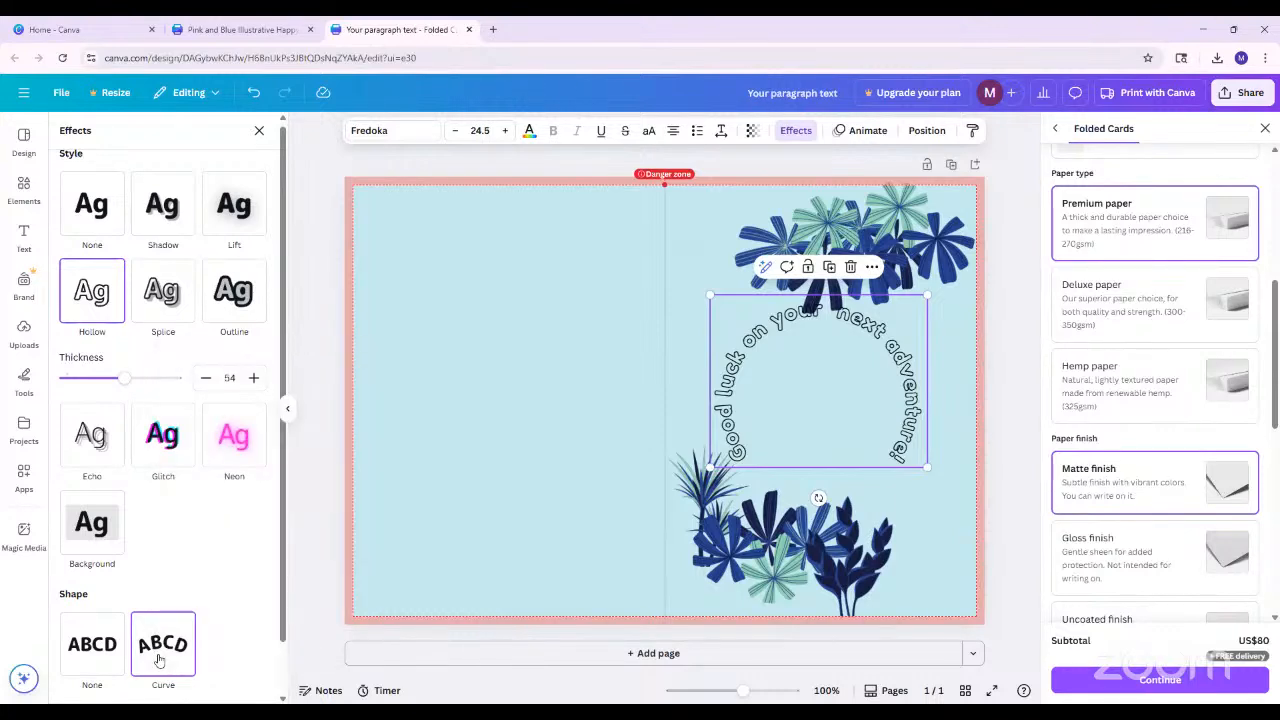
Flatten the greeting's arch by setting its Curve value to 5
{"action": "left_click", "coordinate": [808, 130]}
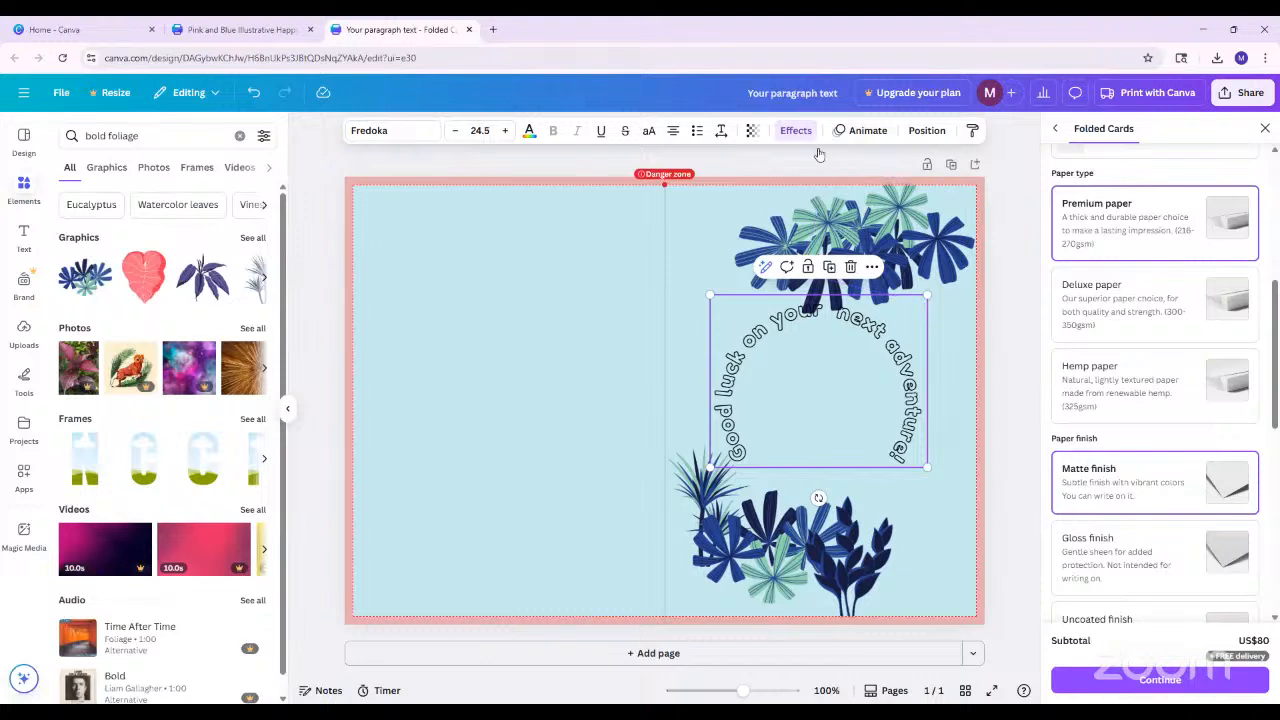
{"action": "left_click", "coordinate": [796, 130]}
{"action": "left_click", "coordinate": [857, 364]}
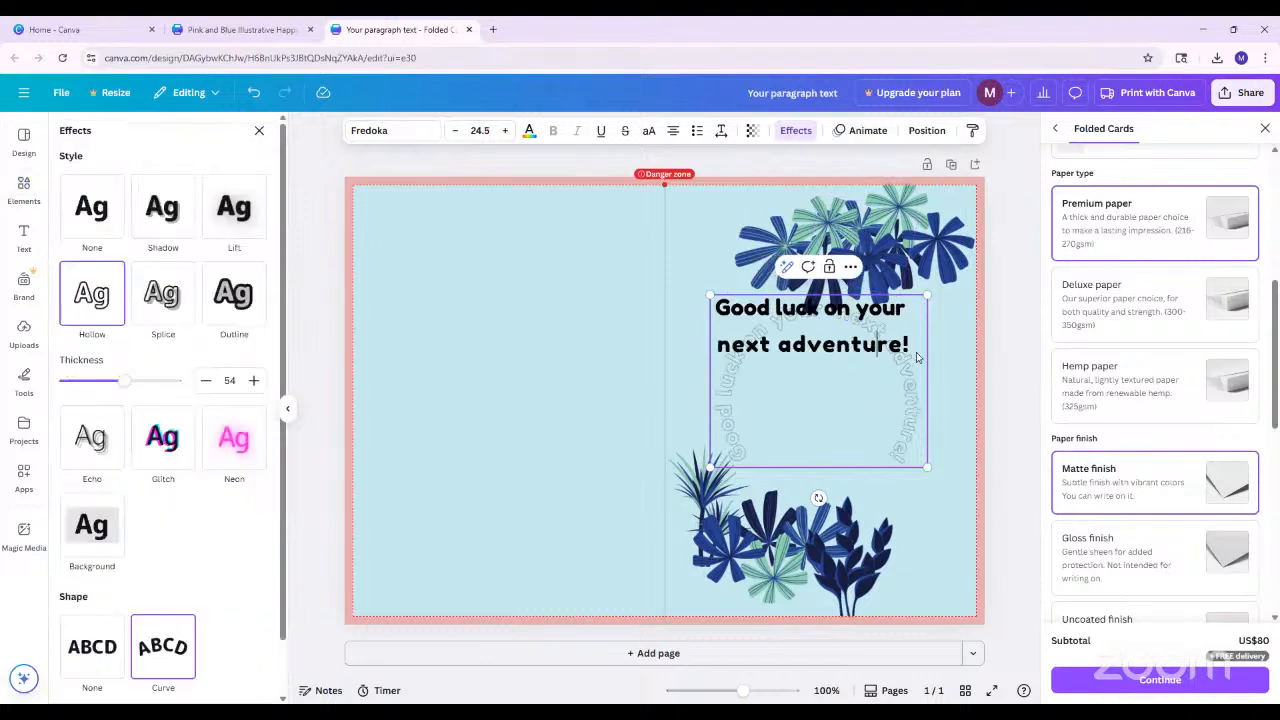
{"action": "left_click_drag", "start_coordinate": [908, 343], "coordinate": [714, 305]}
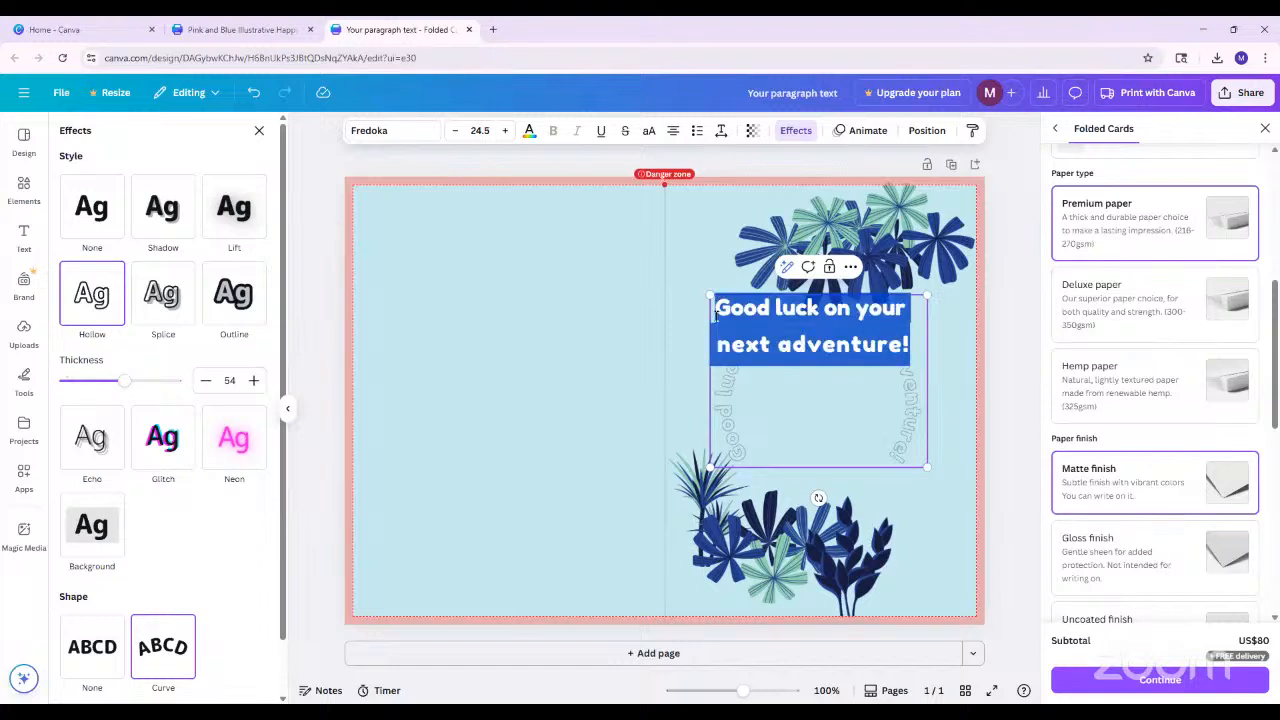
{"action": "left_click", "coordinate": [175, 650]}
{"action": "scroll", "coordinate": [183, 600], "scroll_direction": "down", "scroll_amount": 1}
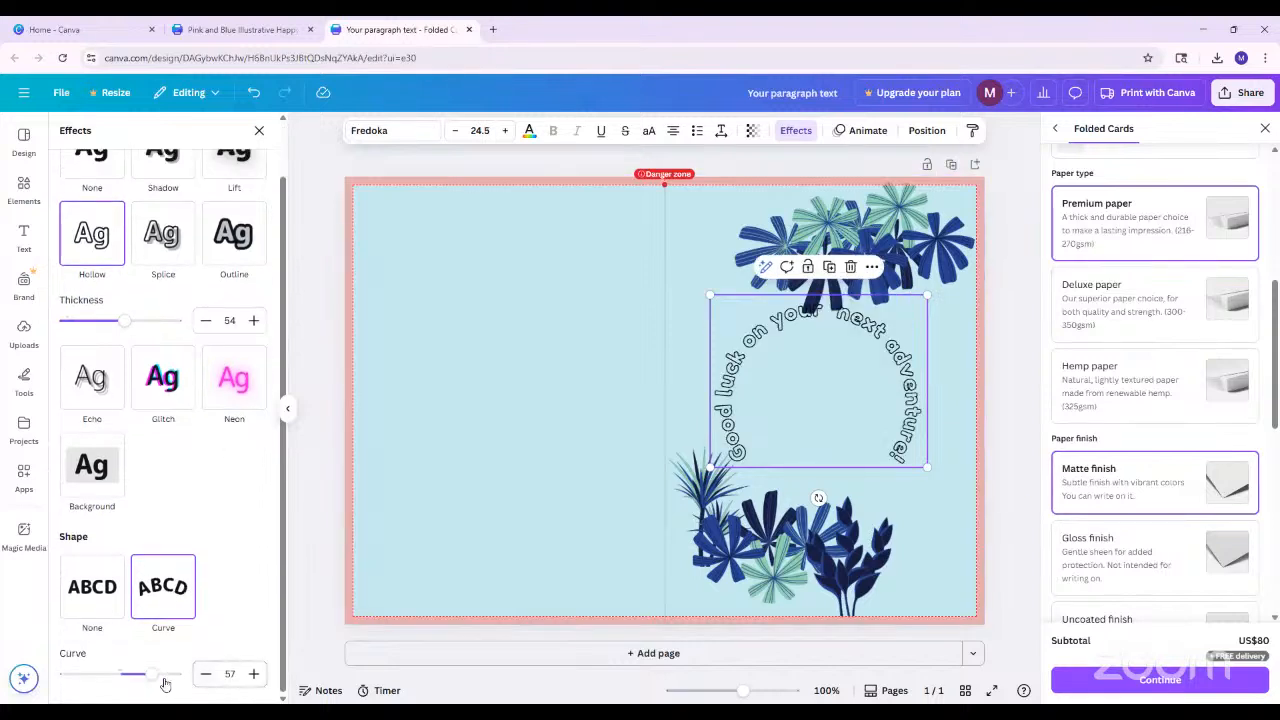
{"action": "left_click_drag", "start_coordinate": [152, 678], "coordinate": [124, 678]}
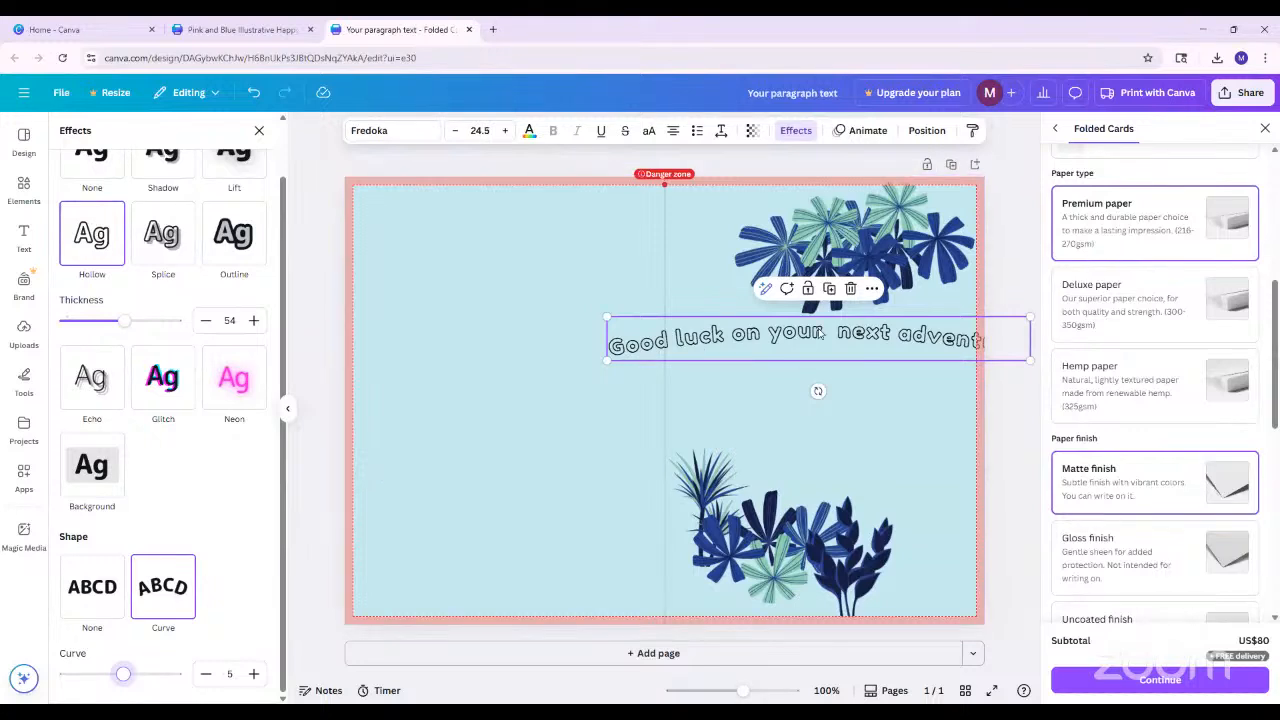
Shorten the greeting to "Good luck on your" and move it slightly lower beneath the upper foliage cluster
{"action": "left_click", "coordinate": [738, 362]}
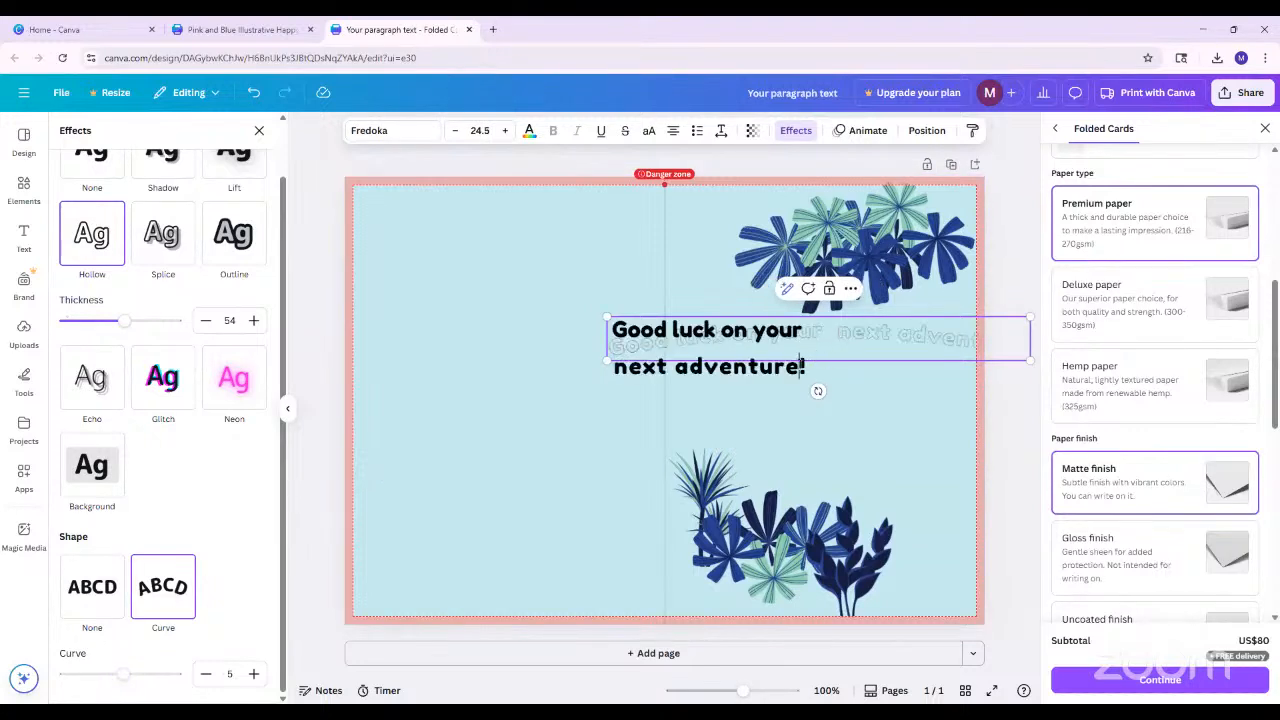
{"action": "left_click_drag", "start_coordinate": [615, 366], "coordinate": [810, 366]}
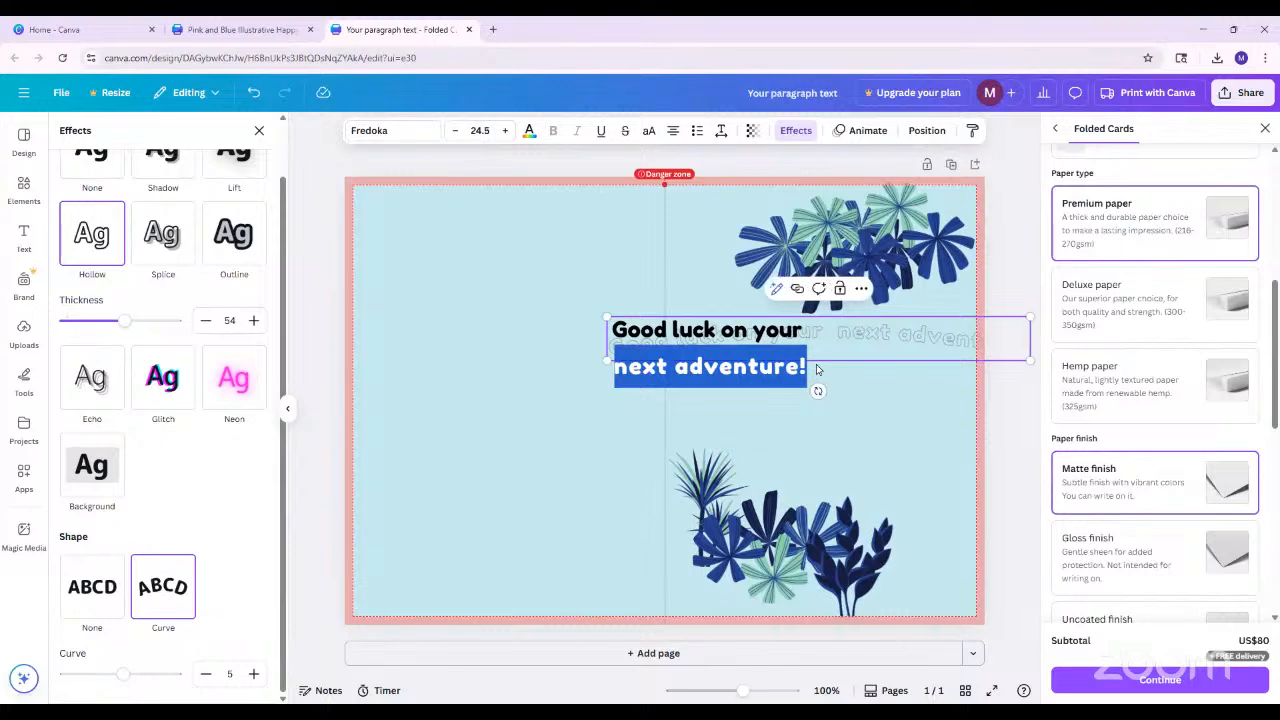
{"action": "key", "text": "BackSpace"}
{"action": "key", "text": "BackSpace"}
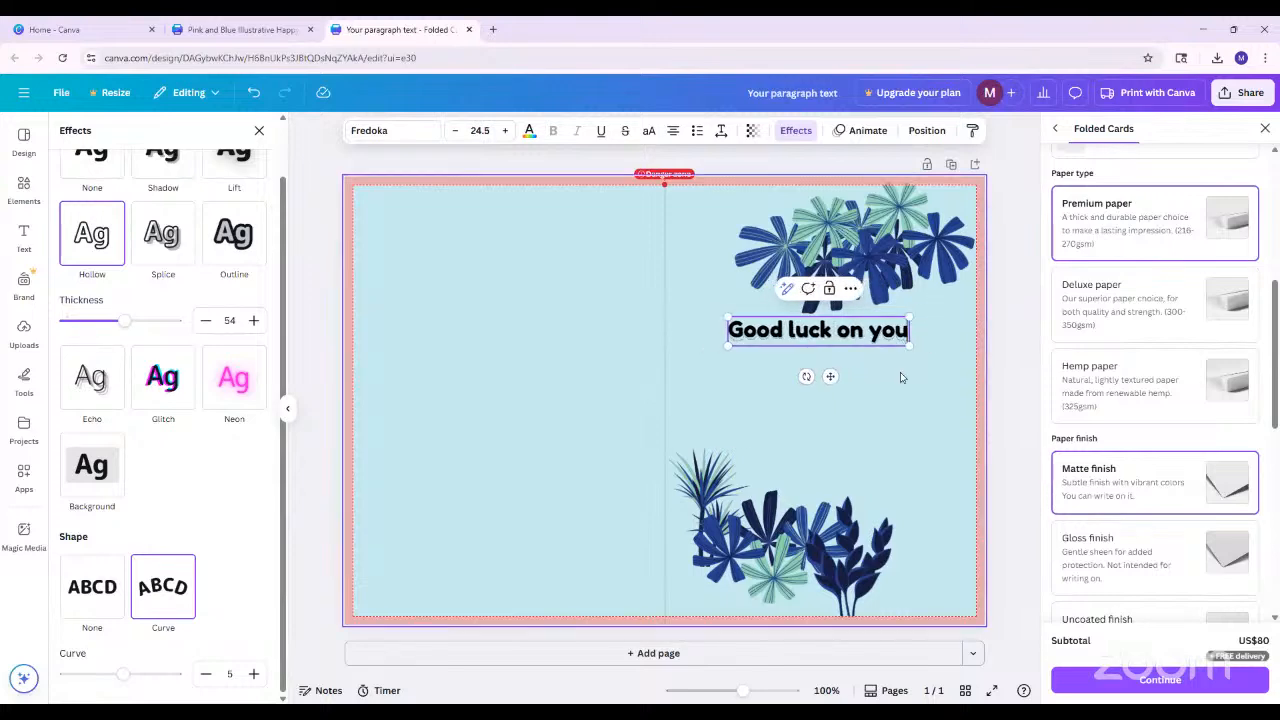
{"action": "type", "text": "r"}
{"action": "left_click", "coordinate": [858, 401]}
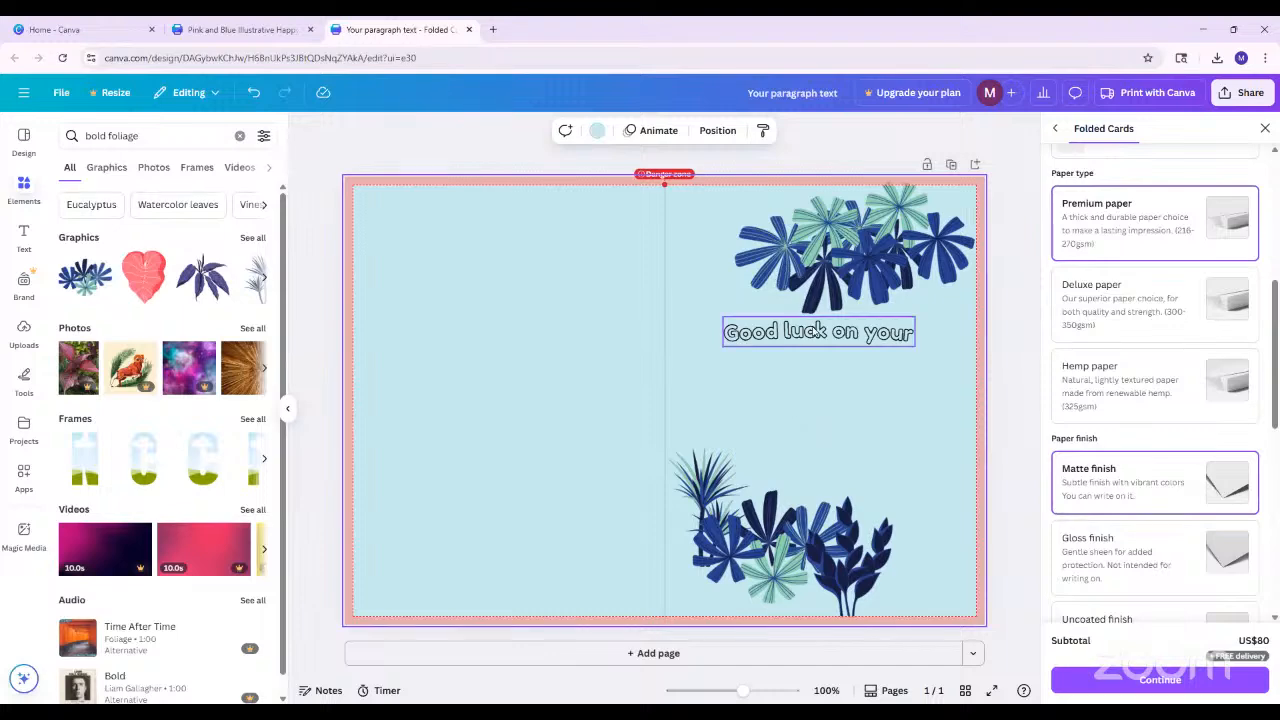
{"action": "left_click_drag", "start_coordinate": [817, 332], "coordinate": [824, 361]}
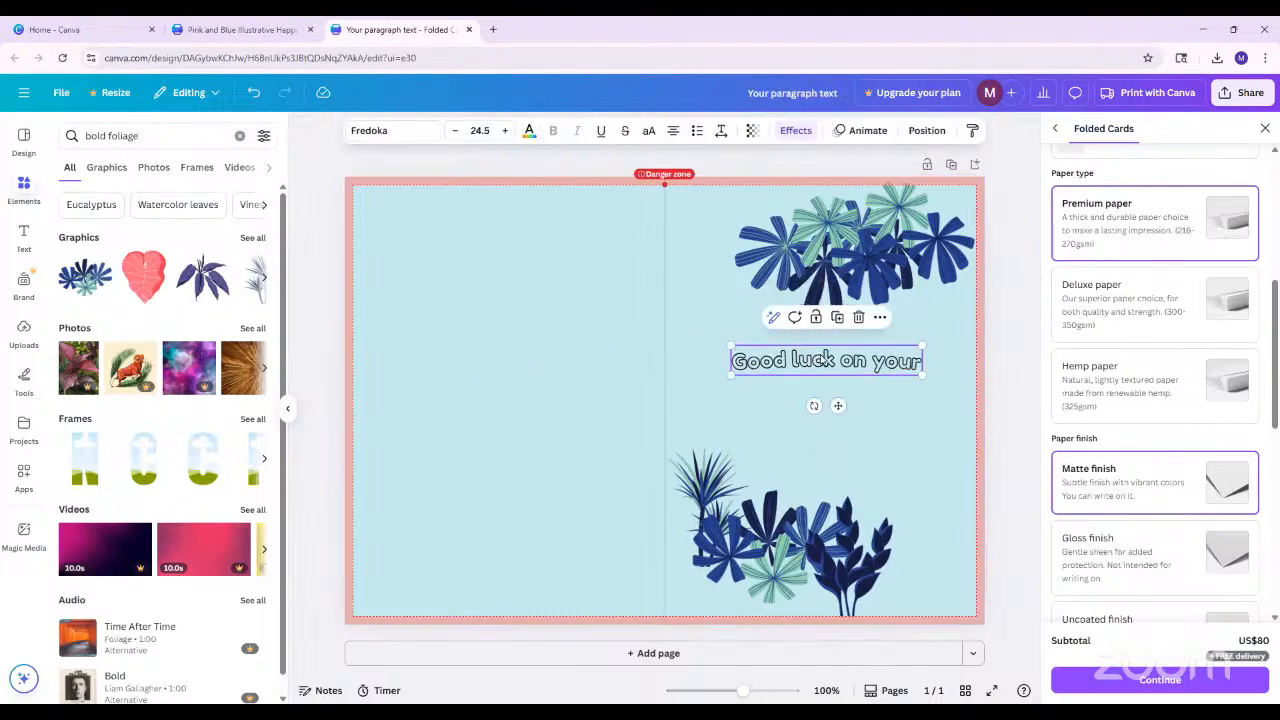
{"action": "left_click", "coordinate": [23, 238]}
{"action": "left_click", "coordinate": [167, 173]}
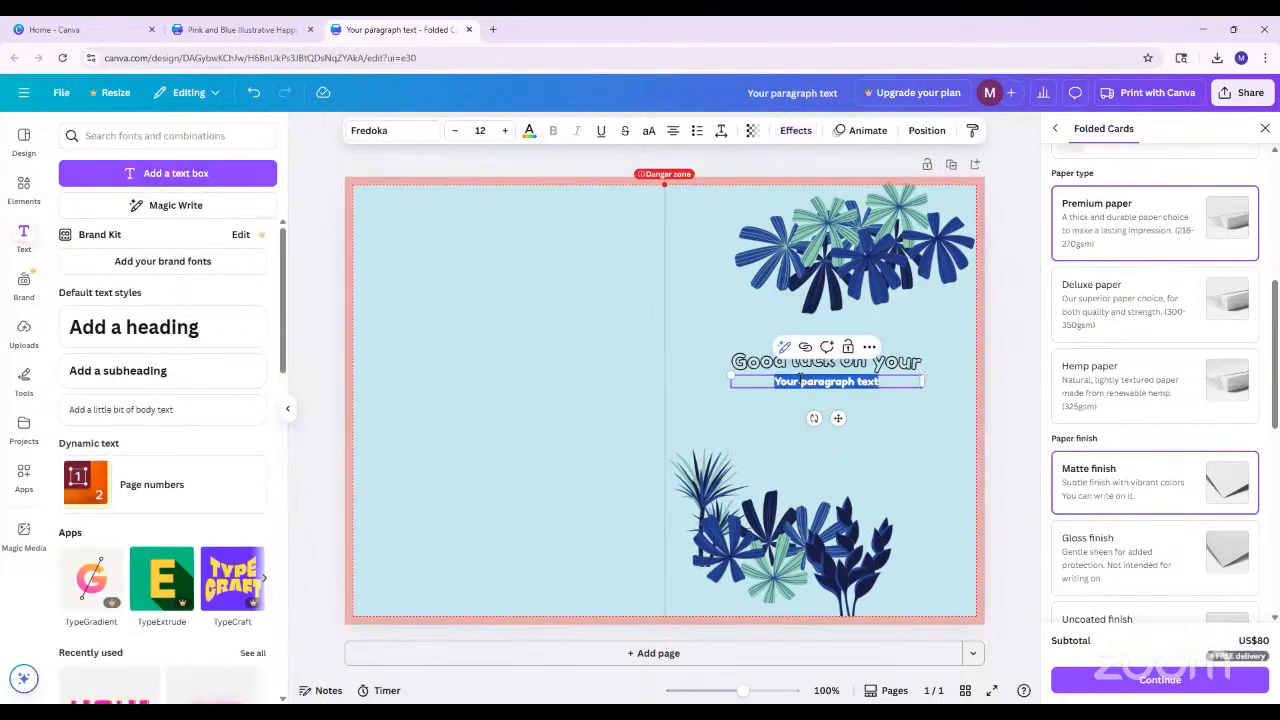
{"action": "type", "text": "next adventure!"}
{"action": "left_click_drag", "start_coordinate": [894, 383], "coordinate": [781, 383]}
{"action": "key", "text": "Escape"}
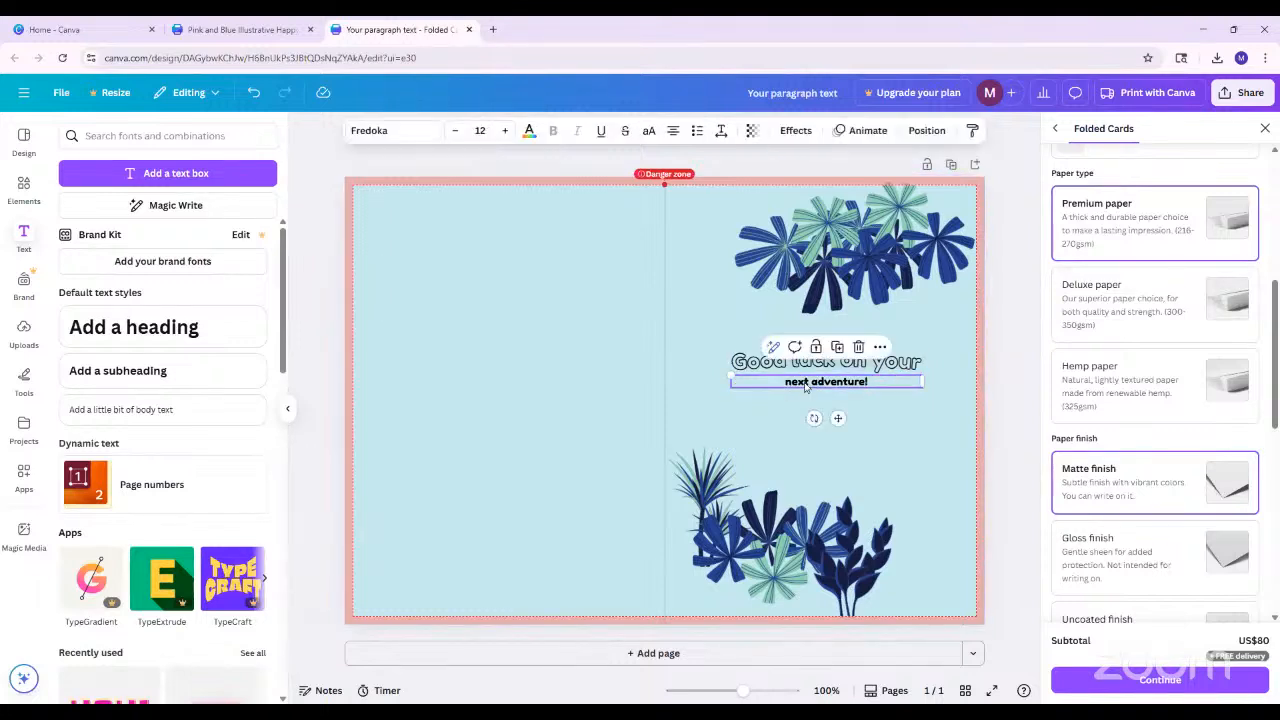
{"action": "key", "text": "Delete"}
Duplicate the "Good luck on your" line, place the copy below it and change its text to "next adventure!"
{"action": "left_click", "coordinate": [838, 364]}
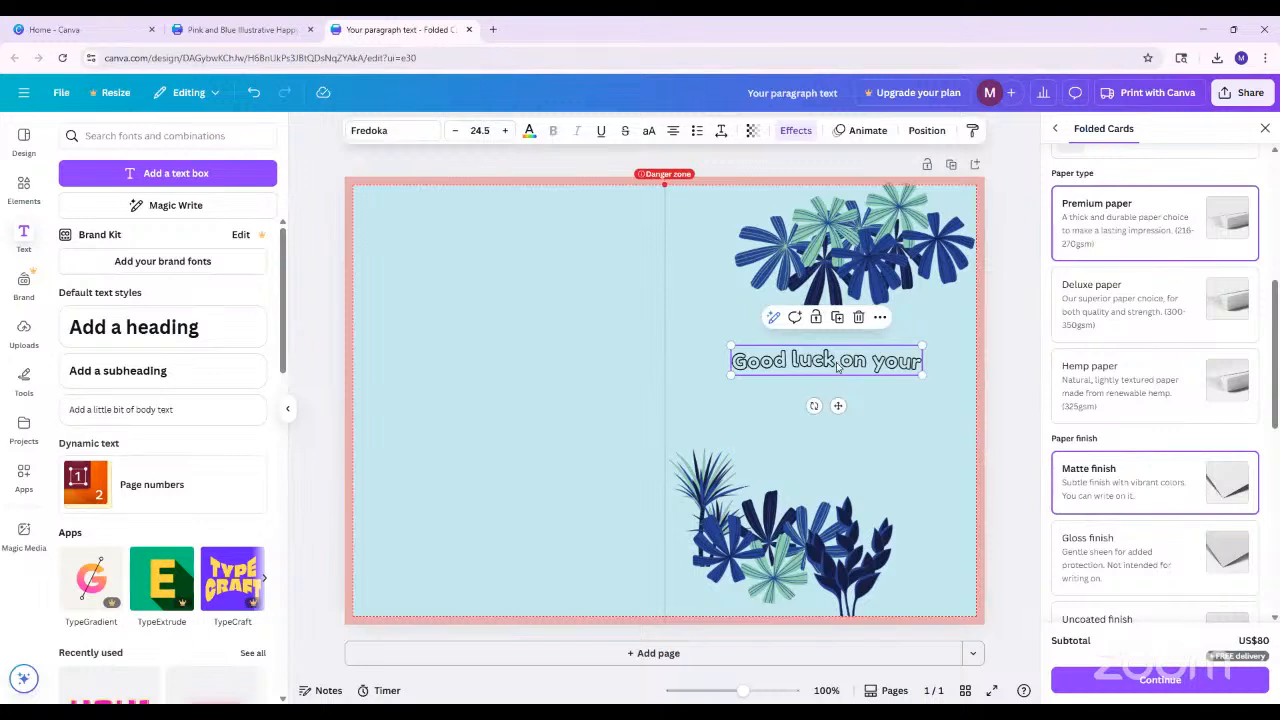
{"action": "right_click", "coordinate": [838, 366]}
{"action": "left_click", "coordinate": [837, 360]}
{"action": "key", "text": "ctrl+v"}
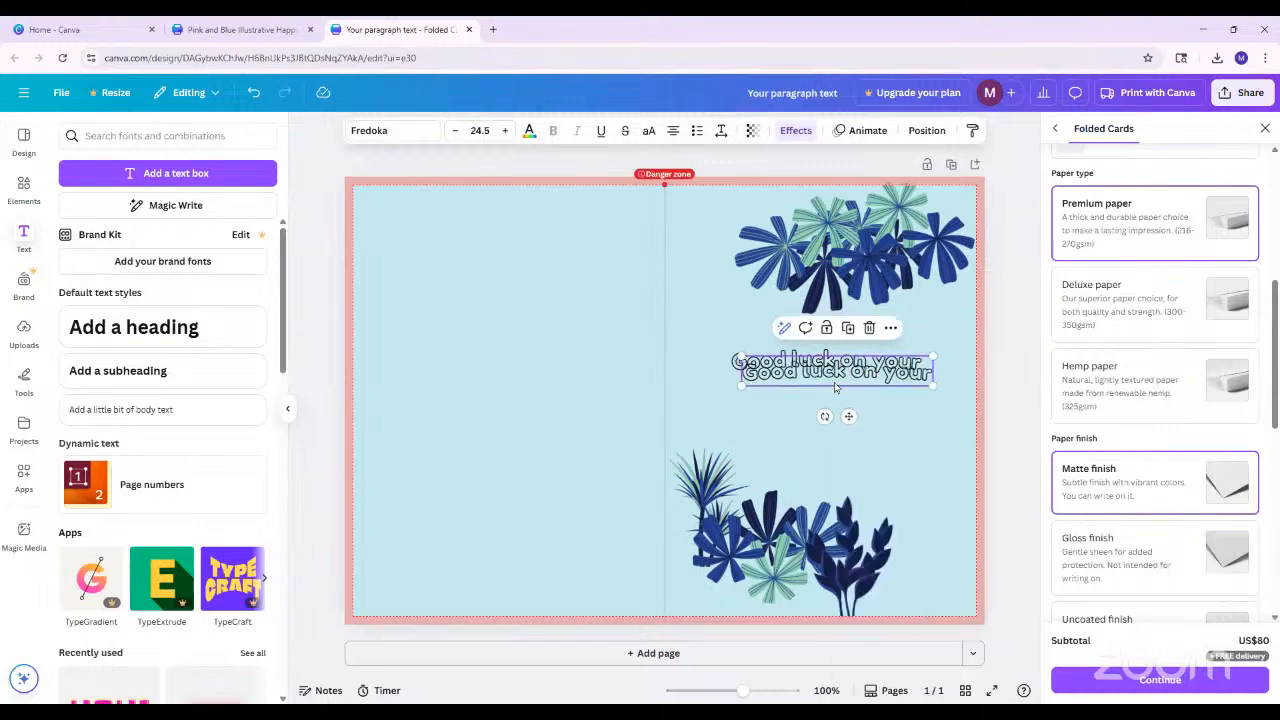
{"action": "left_click_drag", "start_coordinate": [838, 370], "coordinate": [838, 416]}
{"action": "left_click", "coordinate": [892, 404]}
{"action": "type", "text": "next adventure!"}
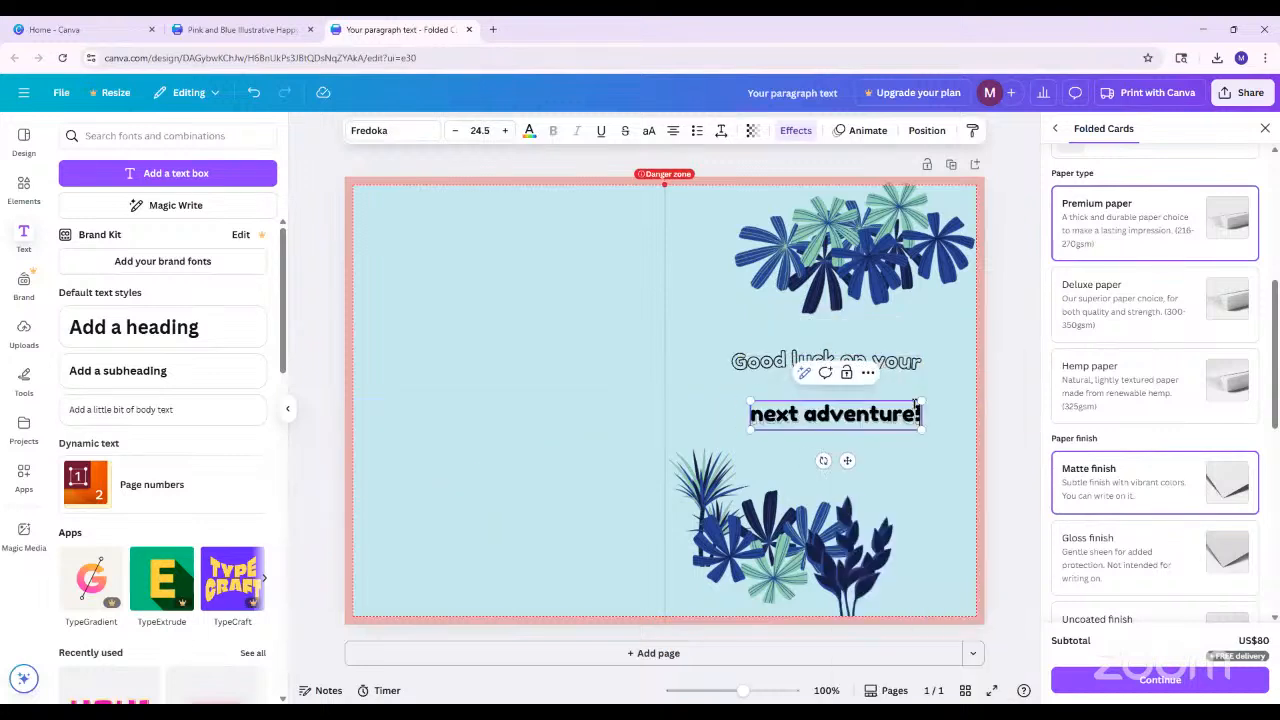
{"action": "left_click", "coordinate": [776, 333]}
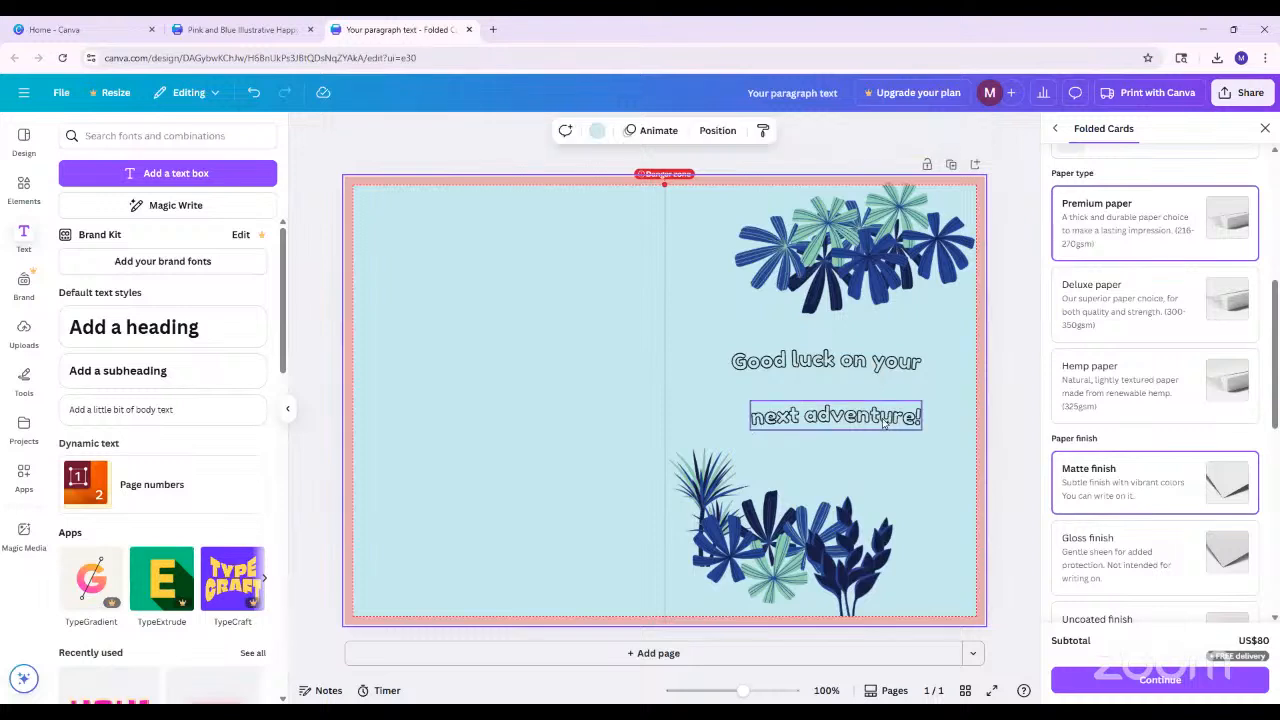
Bend the "Good luck on your" line into a stronger upward arch and move it up towards the upper foliage
{"action": "left_click", "coordinate": [866, 367]}
{"action": "left_click", "coordinate": [796, 131]}
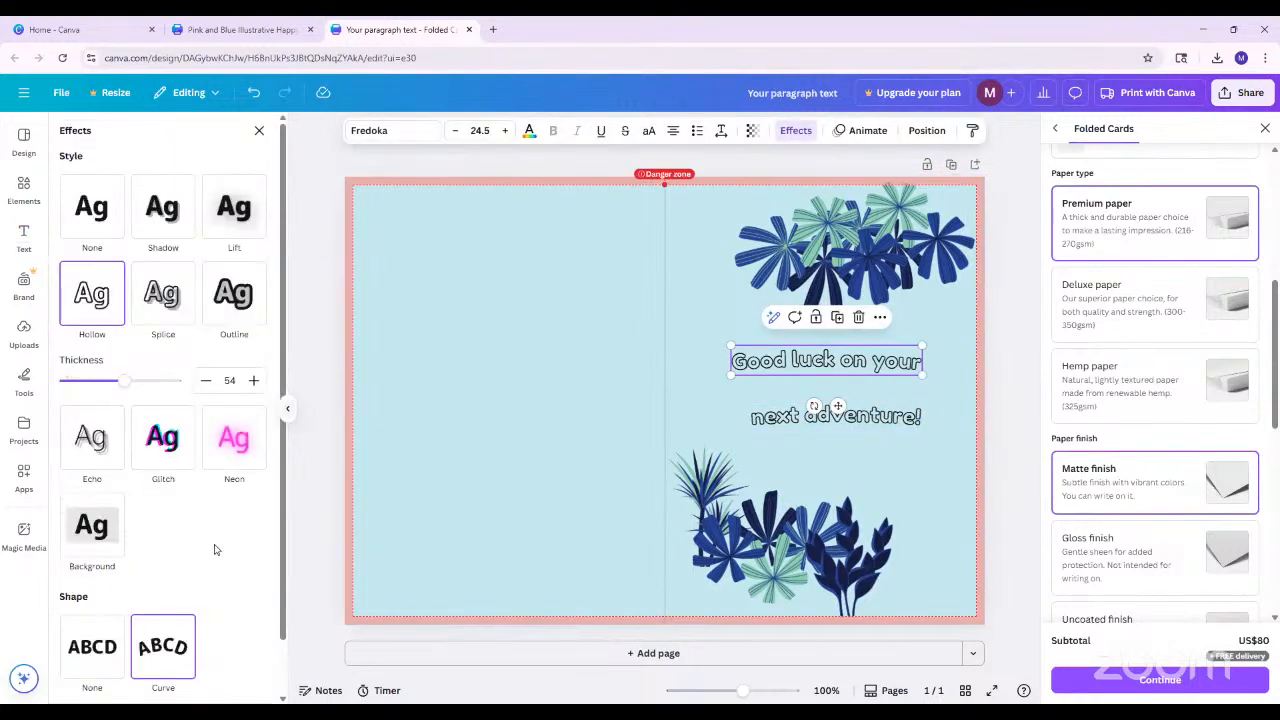
{"action": "left_click", "coordinate": [170, 628]}
{"action": "left_click_drag", "start_coordinate": [122, 678], "coordinate": [146, 676]}
{"action": "left_click_drag", "start_coordinate": [859, 358], "coordinate": [877, 340]}
Set the "next adventure!" line's Curve to -48 and align both lines between the foliage clusters, leaving a gap between them
{"action": "left_click", "coordinate": [874, 419]}
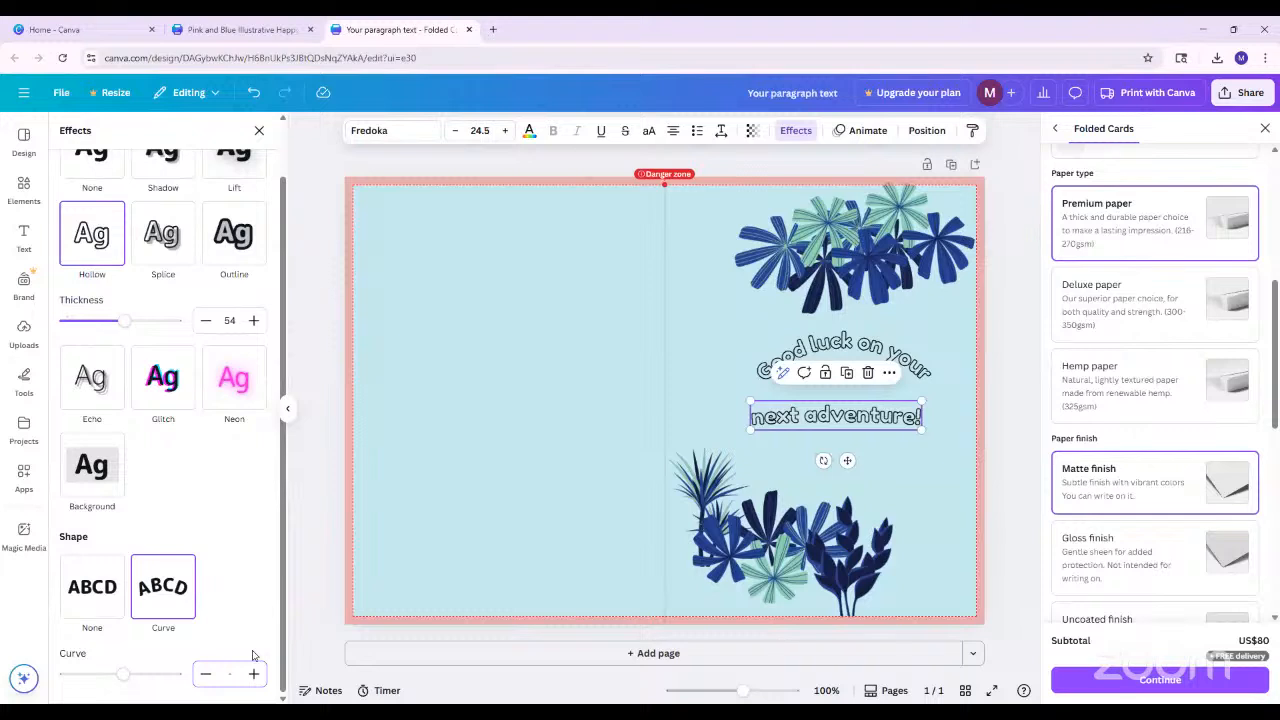
{"action": "left_click", "coordinate": [256, 624]}
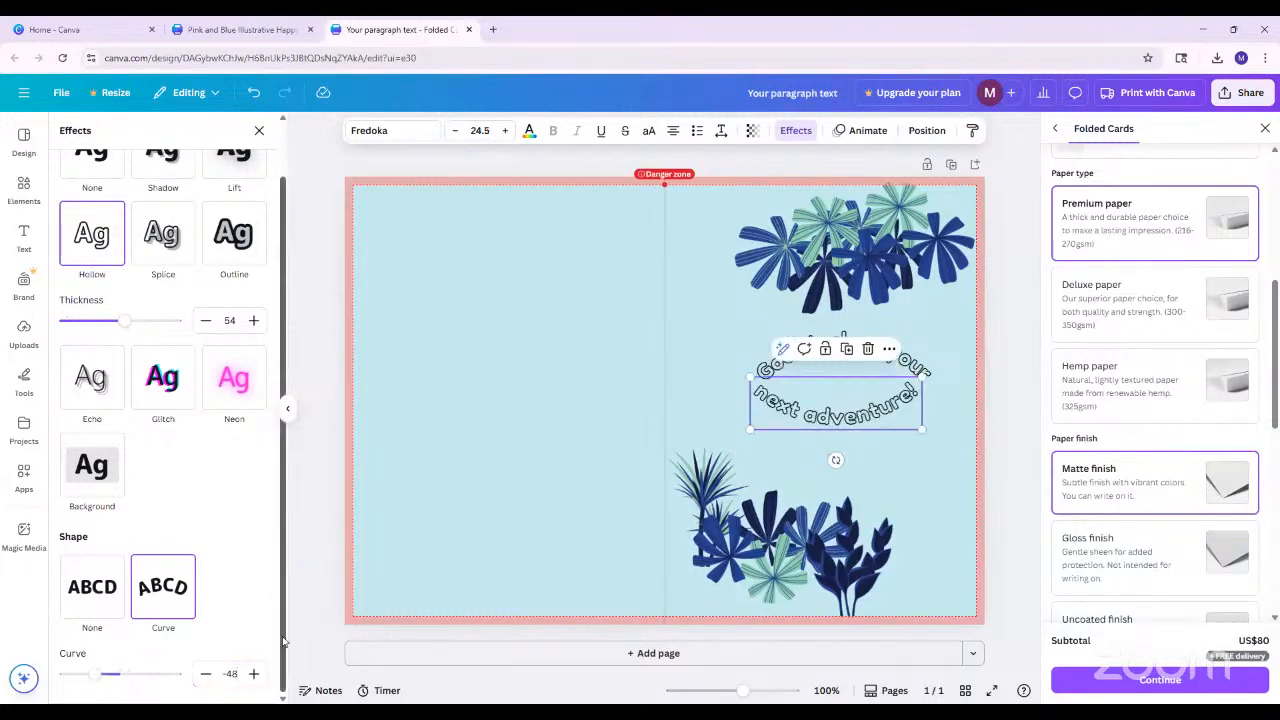
{"action": "left_click_drag", "start_coordinate": [807, 415], "coordinate": [811, 465]}
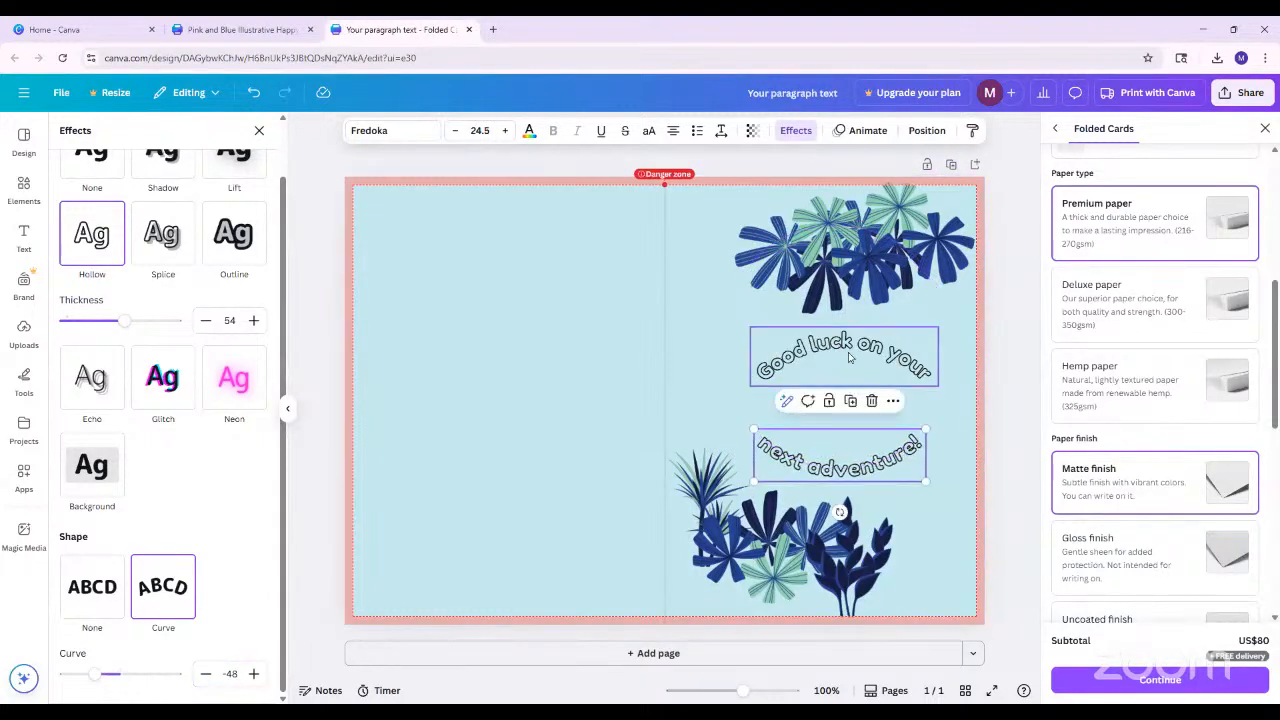
{"action": "left_click_drag", "start_coordinate": [849, 357], "coordinate": [836, 343]}
{"action": "left_click_drag", "start_coordinate": [880, 474], "coordinate": [872, 476]}
Insert the dark blue pointed-leaf plant from the "bold foliage" graphics and centre it between the two greeting lines
{"action": "left_click", "coordinate": [24, 237]}
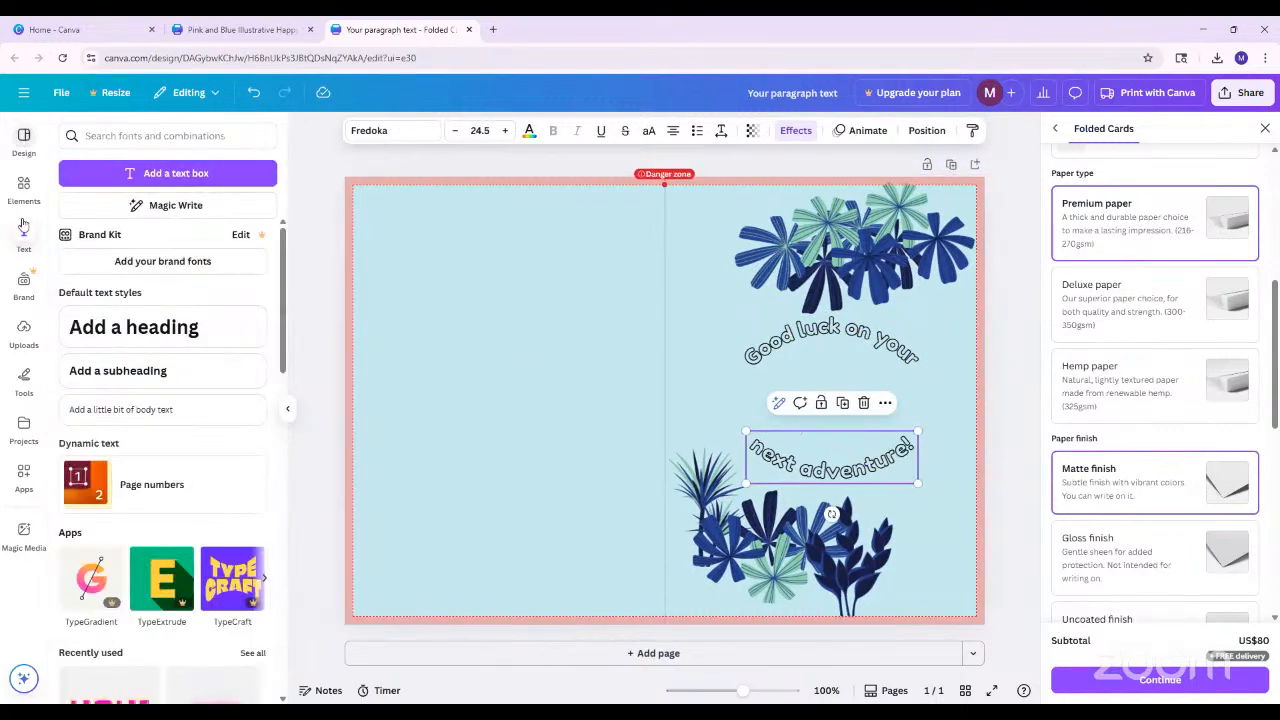
{"action": "left_click", "coordinate": [24, 185]}
{"action": "left_click", "coordinate": [154, 133]}
{"action": "key", "text": "Return"}
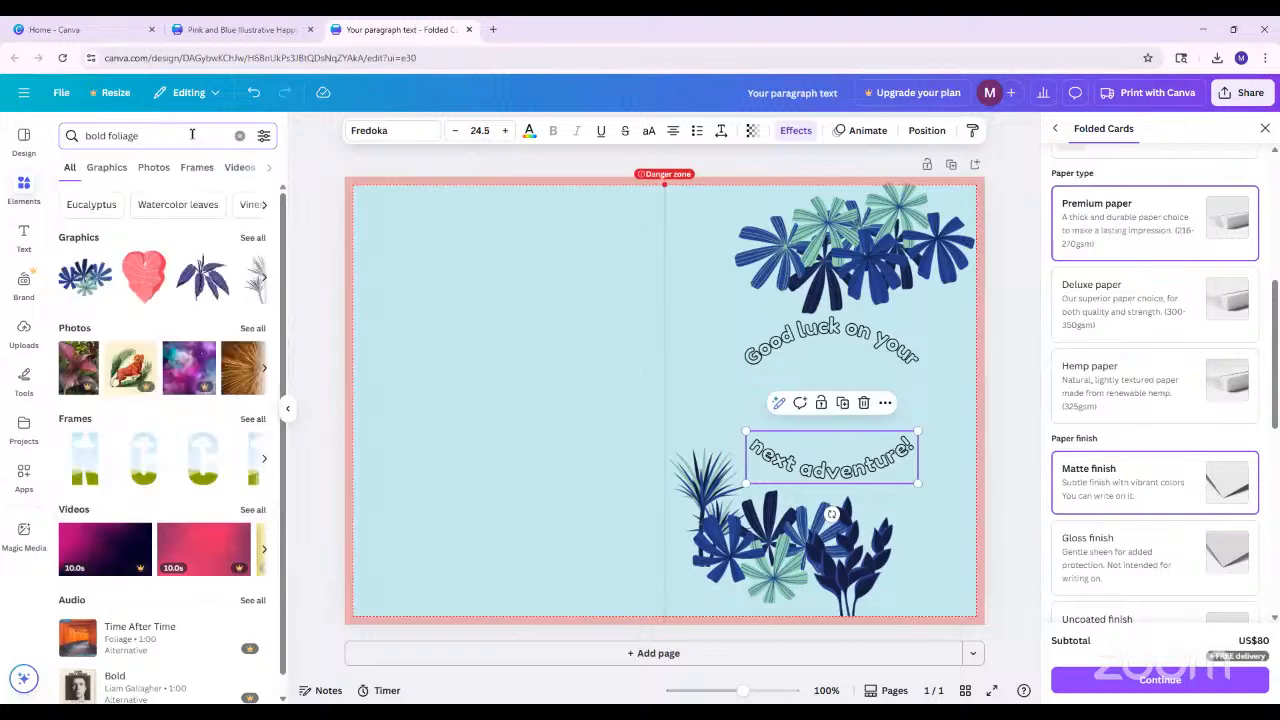
{"action": "left_click", "coordinate": [168, 132]}
{"action": "key", "text": "Return"}
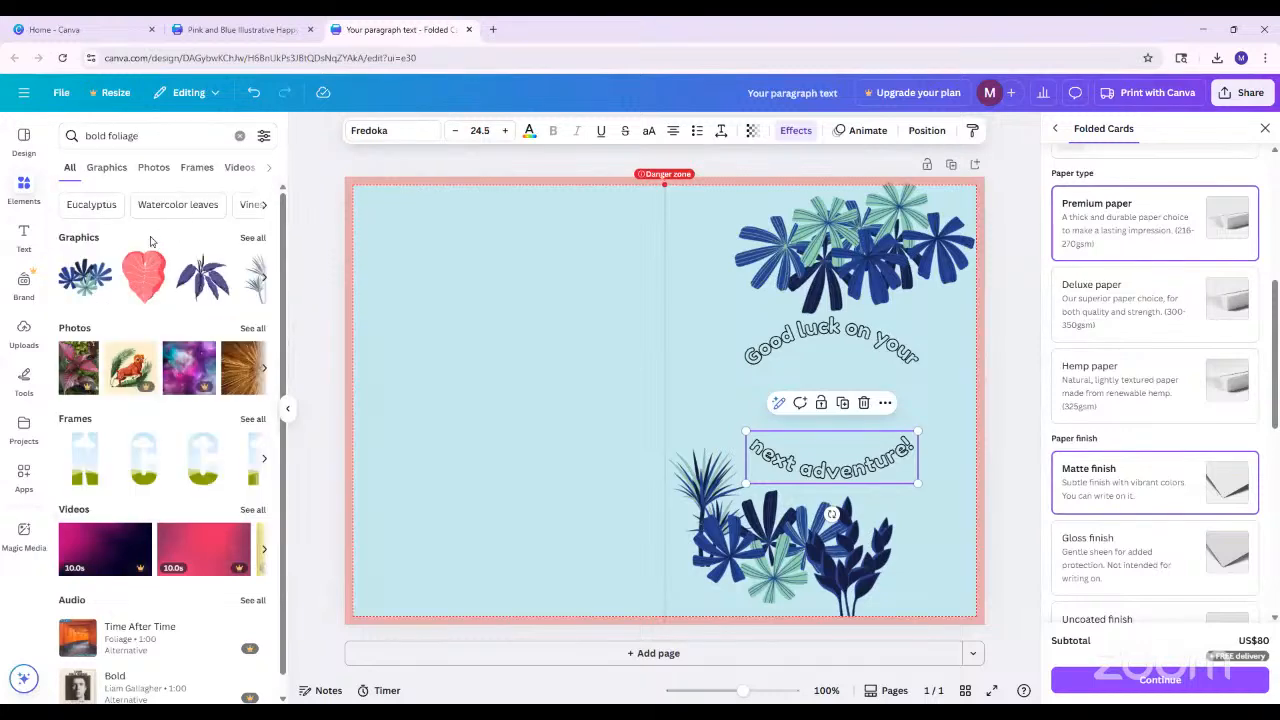
{"action": "left_click", "coordinate": [248, 239]}
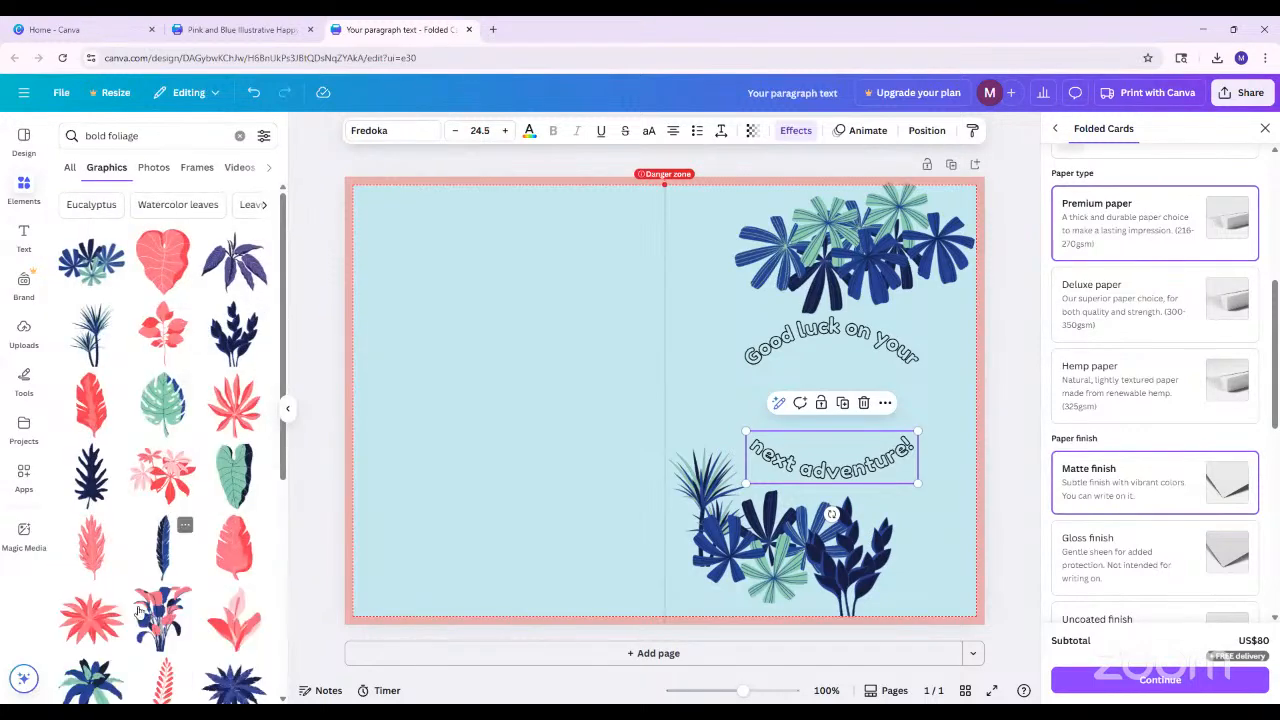
{"action": "scroll", "coordinate": [139, 600], "scroll_direction": "down", "scroll_amount": 5}
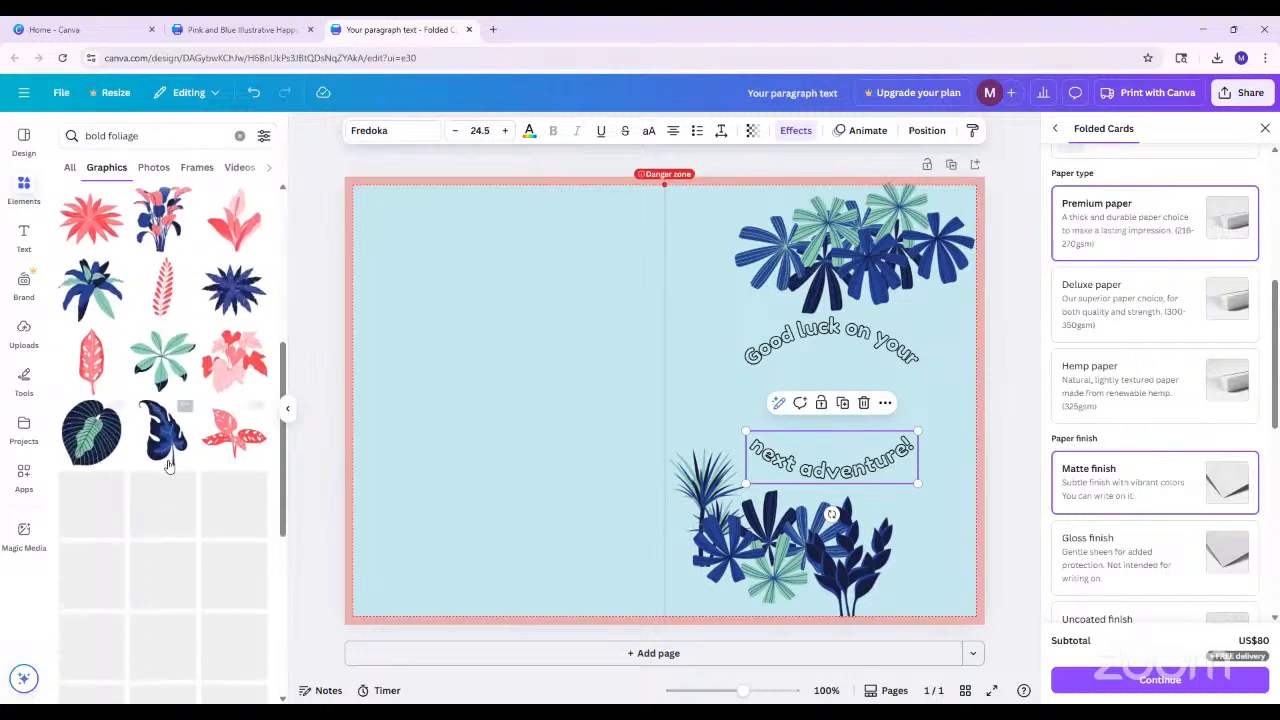
{"action": "scroll", "coordinate": [72, 455], "scroll_direction": "down", "scroll_amount": 1}
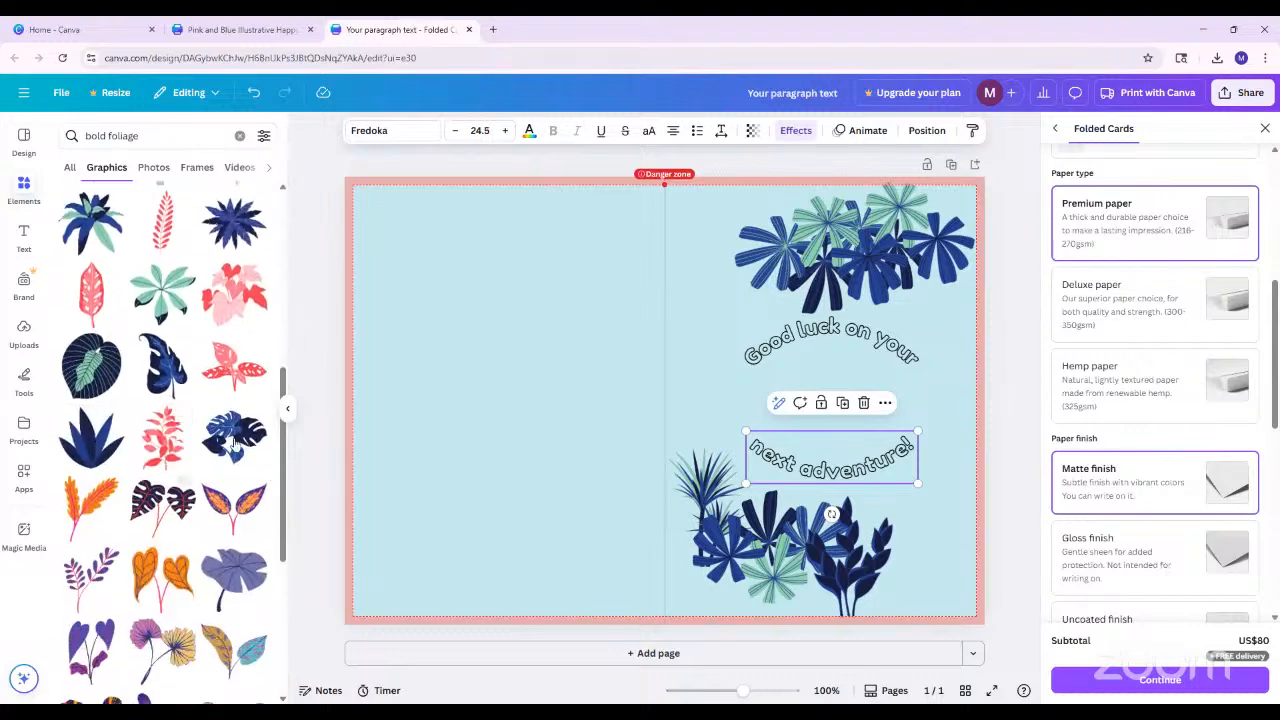
{"action": "left_click", "coordinate": [91, 435]}
{"action": "left_click_drag", "start_coordinate": [757, 309], "coordinate": [843, 404]}
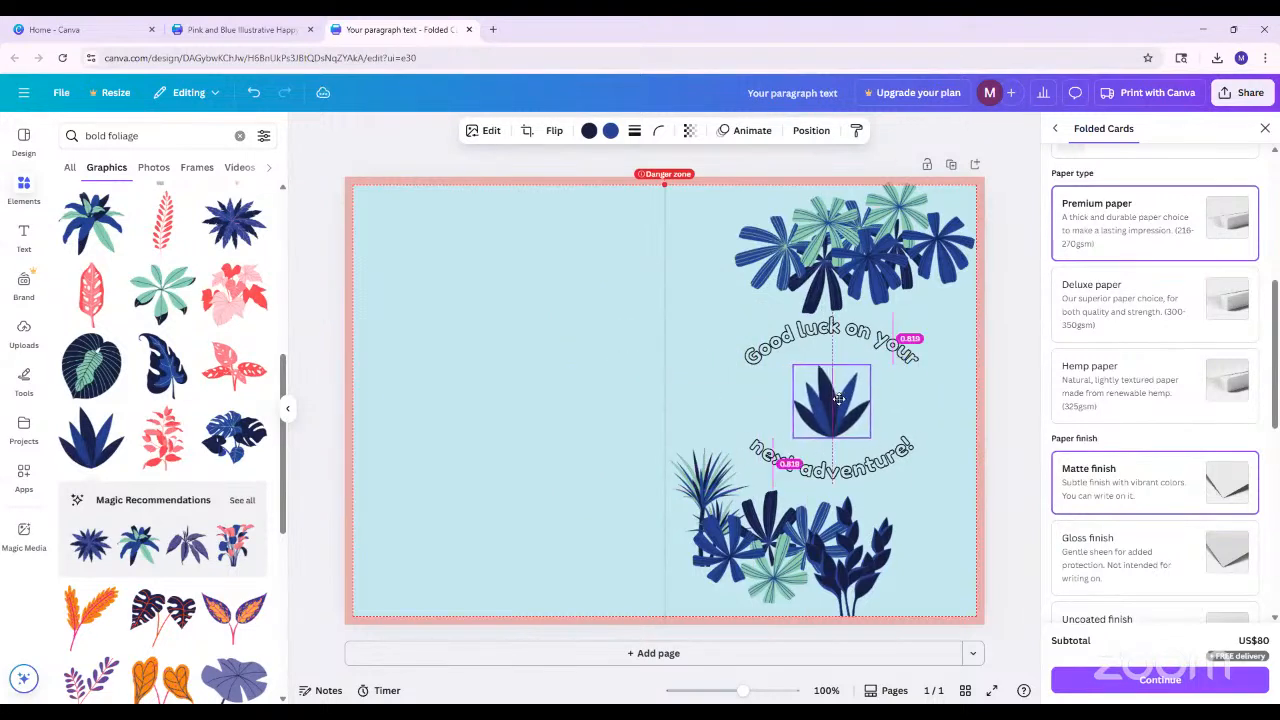
{"action": "left_click", "coordinate": [1006, 438]}
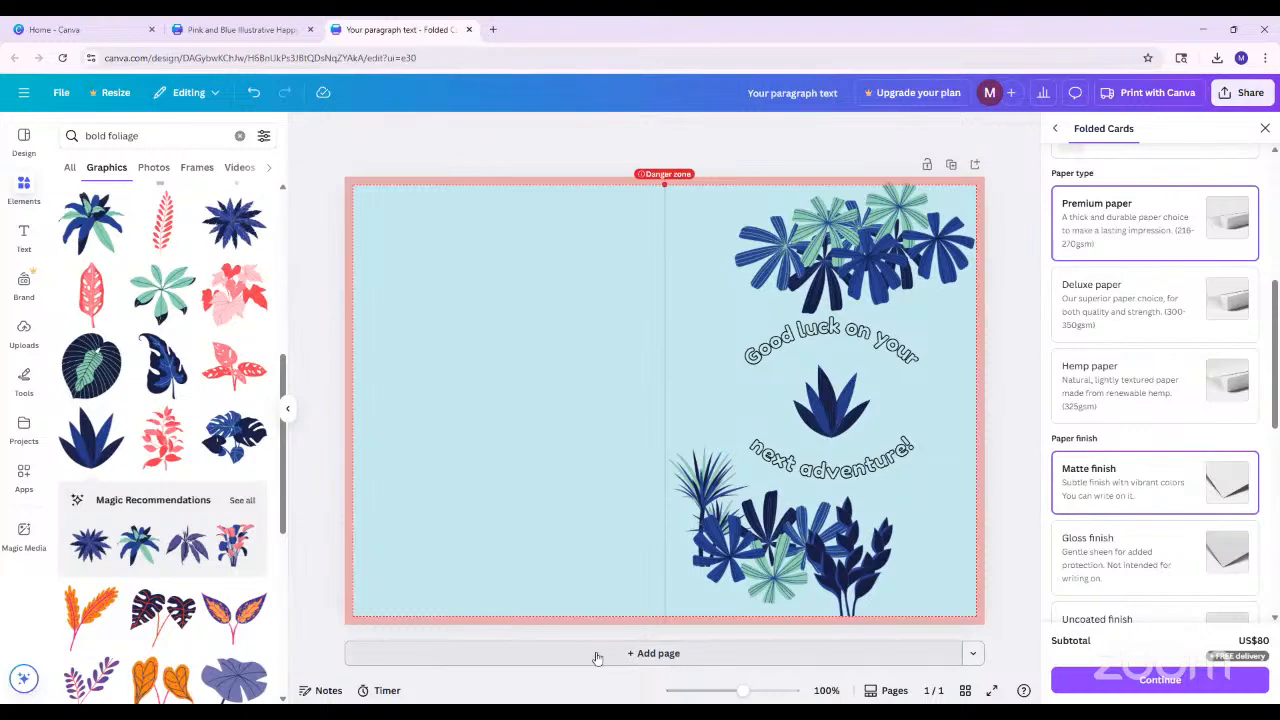
Add a second page to the card and review the print preview with its outside and inside page selection
{"action": "left_click", "coordinate": [640, 655]}
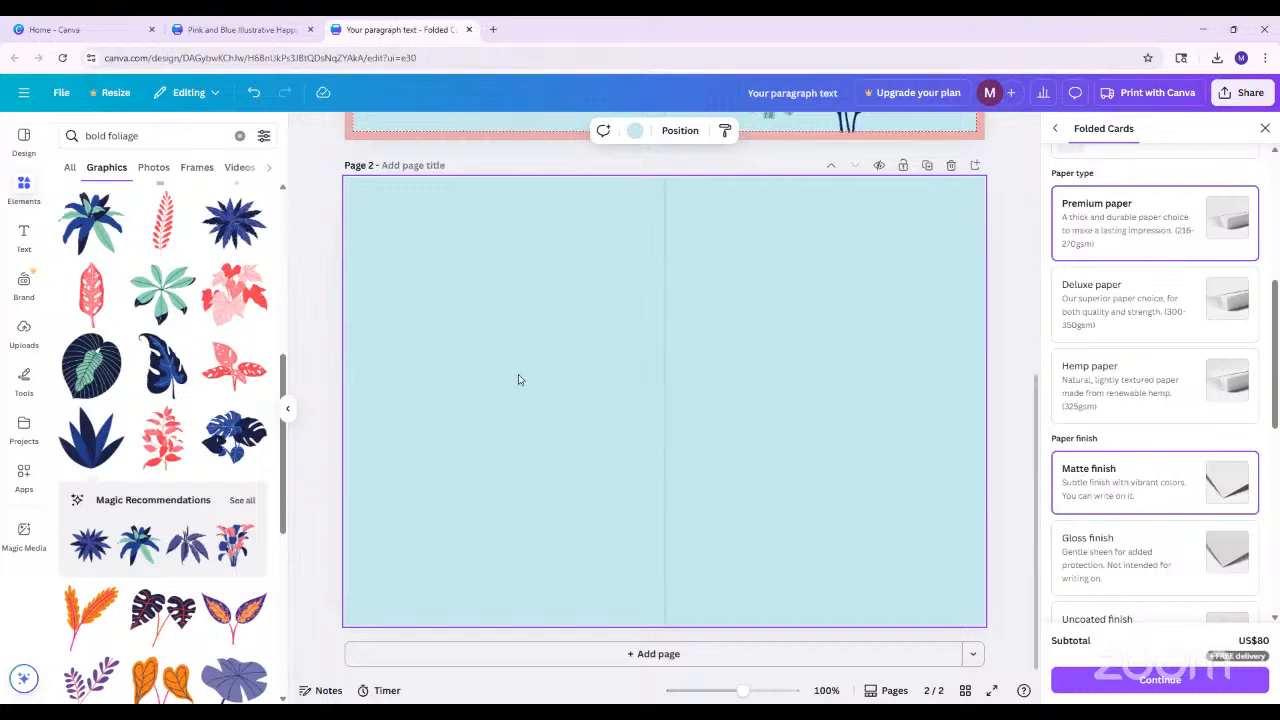
{"action": "scroll", "coordinate": [651, 286], "scroll_direction": "up", "scroll_amount": 1}
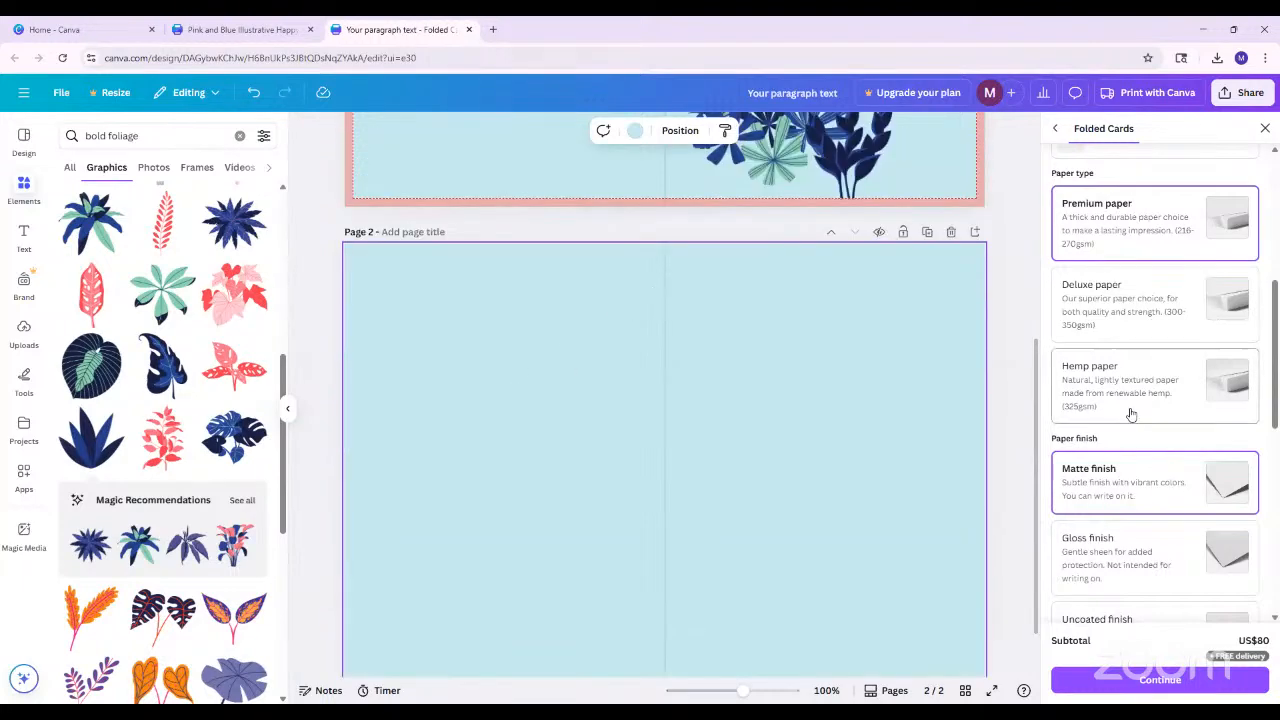
{"action": "scroll", "coordinate": [1131, 414], "scroll_direction": "up", "scroll_amount": 3}
{"action": "scroll", "coordinate": [1131, 414], "scroll_direction": "up", "scroll_amount": 2}
{"action": "scroll", "coordinate": [1130, 432], "scroll_direction": "down", "scroll_amount": 1}
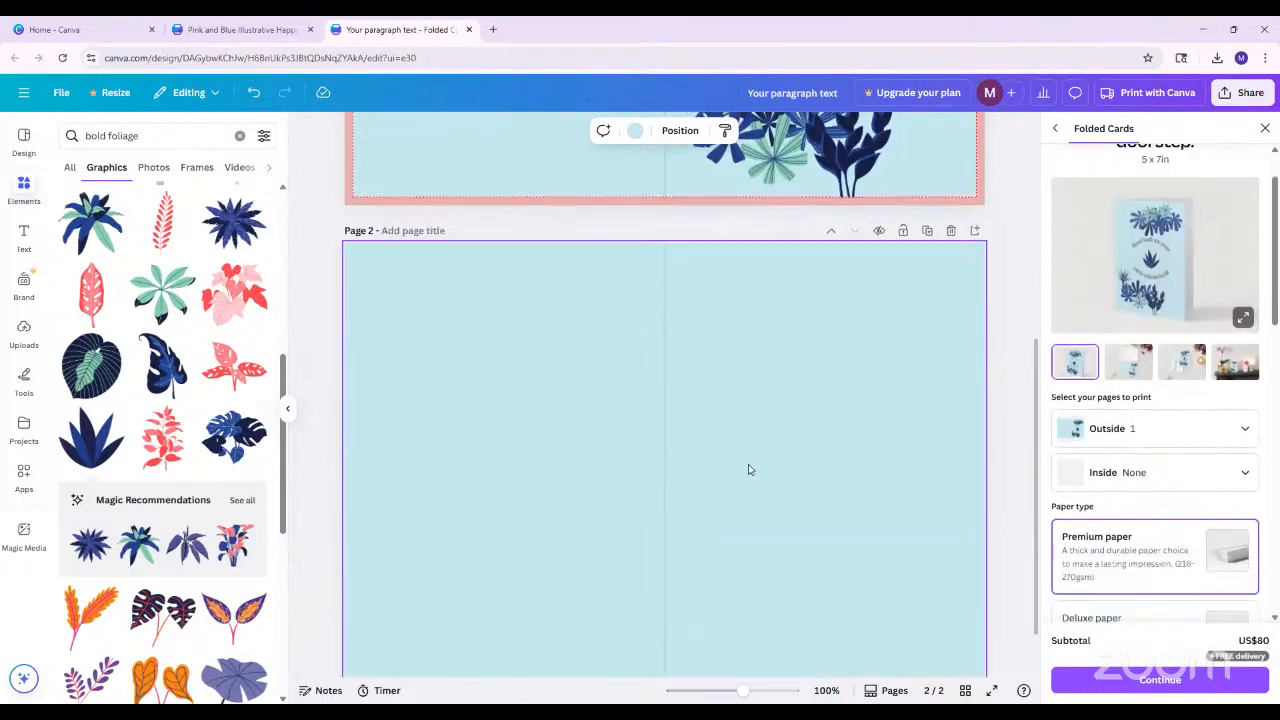
{"action": "scroll", "coordinate": [749, 466], "scroll_direction": "down", "scroll_amount": 1}
{"action": "scroll", "coordinate": [1117, 449], "scroll_direction": "down", "scroll_amount": 1}
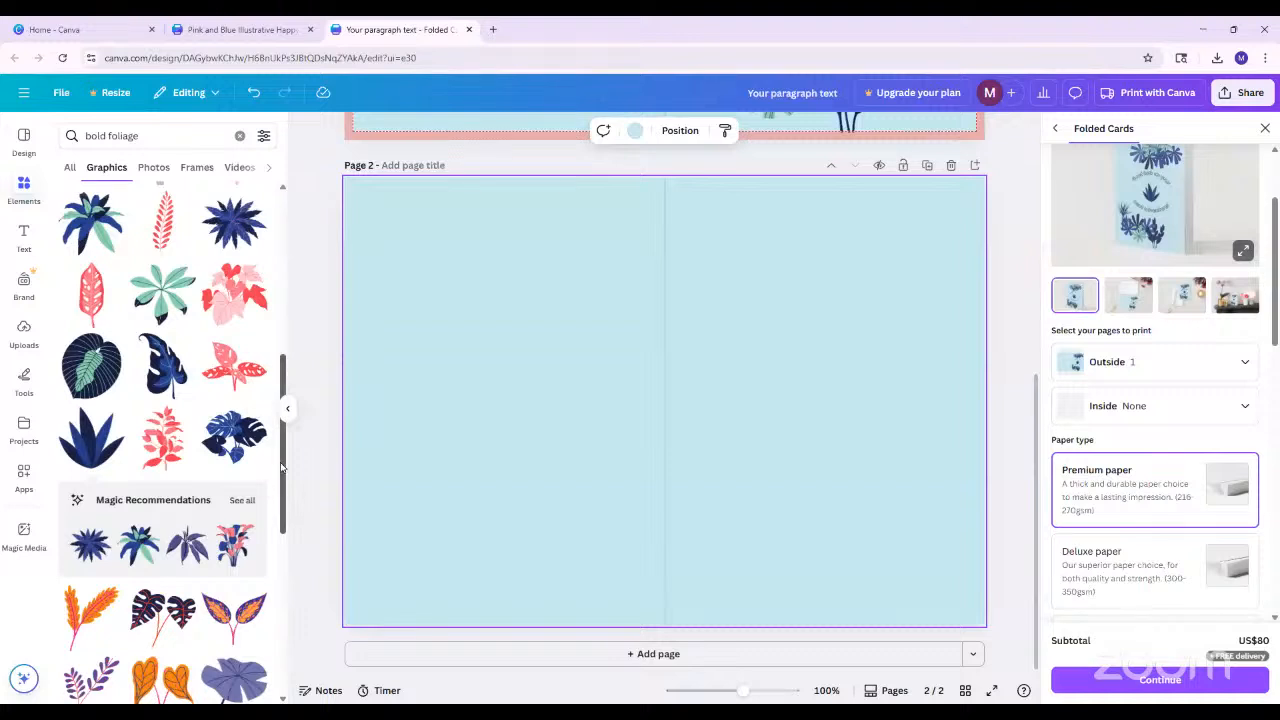
Insert the blue-leaved plant in the orange pot from the "bold foliage" graphics, shrink it and centre it on page 2's right half
{"action": "left_click_drag", "start_coordinate": [285, 467], "coordinate": [288, 547]}
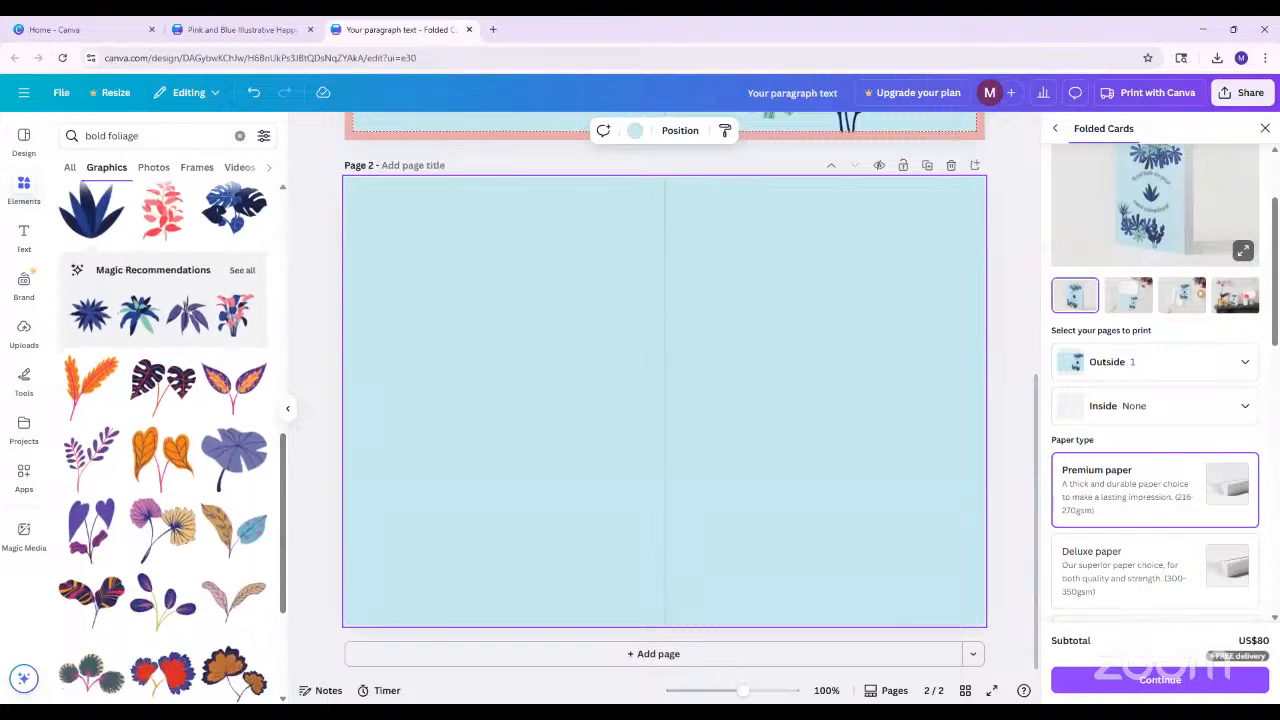
{"action": "scroll", "coordinate": [175, 440], "scroll_direction": "up", "scroll_amount": 10}
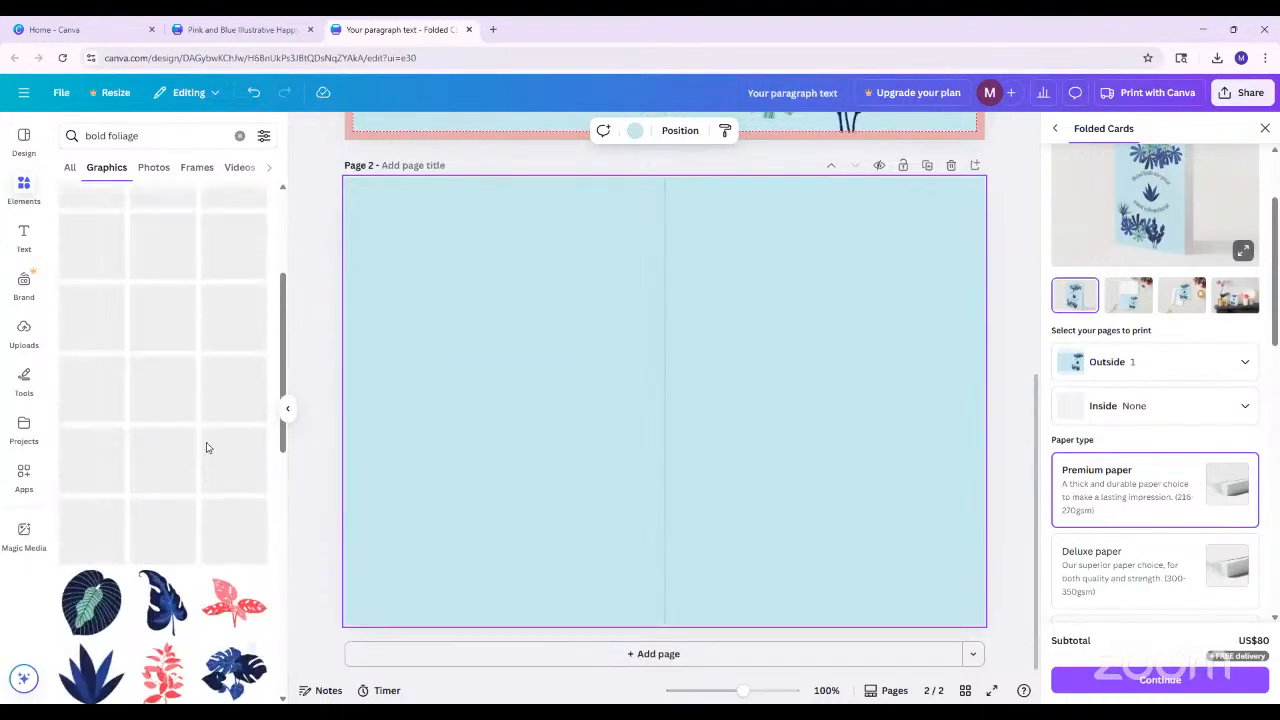
{"action": "scroll", "coordinate": [175, 480], "scroll_direction": "up", "scroll_amount": 3}
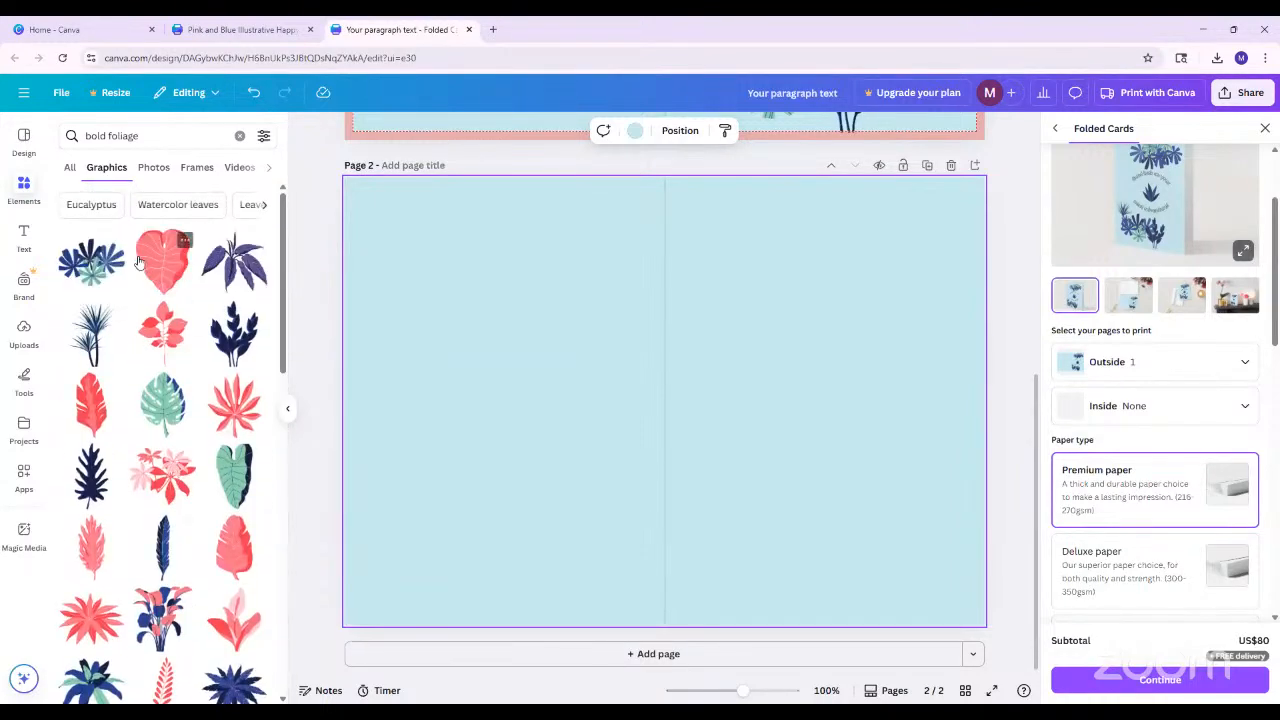
{"action": "scroll", "coordinate": [230, 440], "scroll_direction": "down", "scroll_amount": 10}
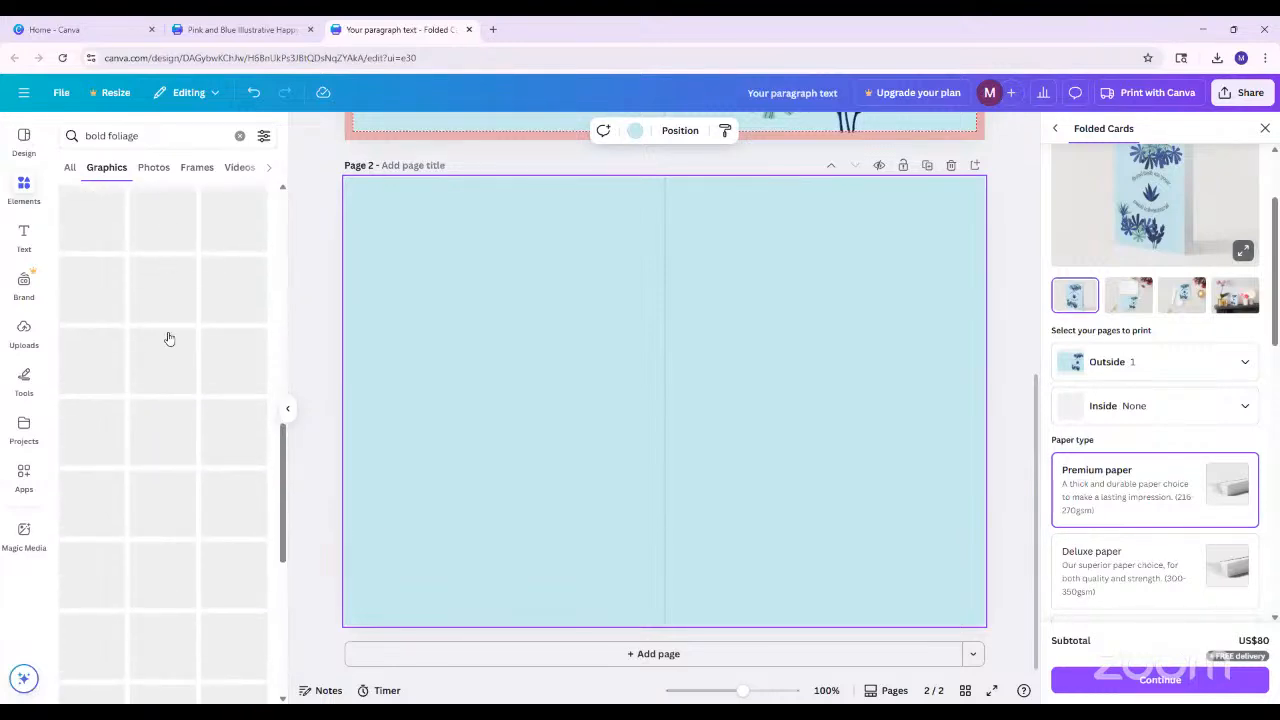
{"action": "scroll", "coordinate": [186, 543], "scroll_direction": "down", "scroll_amount": 5}
{"action": "scroll", "coordinate": [186, 543], "scroll_direction": "down", "scroll_amount": 1}
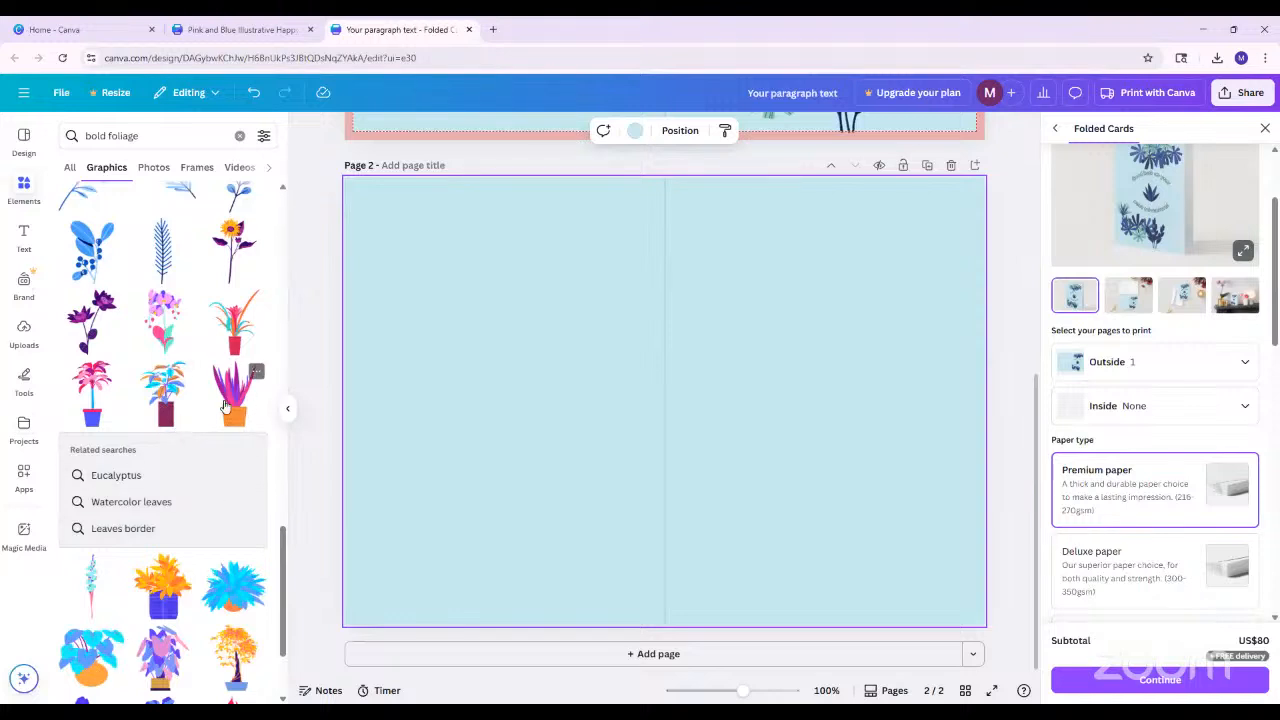
{"action": "left_click", "coordinate": [90, 655]}
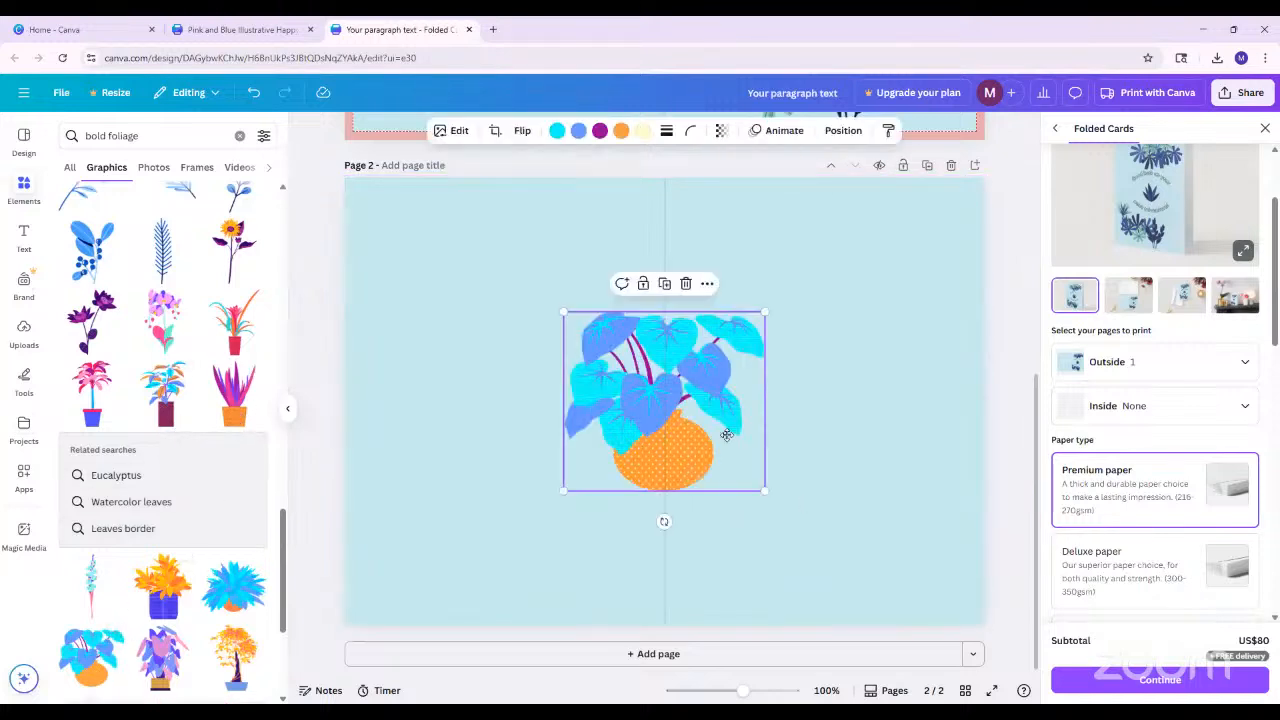
{"action": "left_click_drag", "start_coordinate": [722, 431], "coordinate": [856, 407]}
{"action": "left_click_drag", "start_coordinate": [895, 466], "coordinate": [823, 393]}
{"action": "left_click_drag", "start_coordinate": [773, 356], "coordinate": [845, 373]}
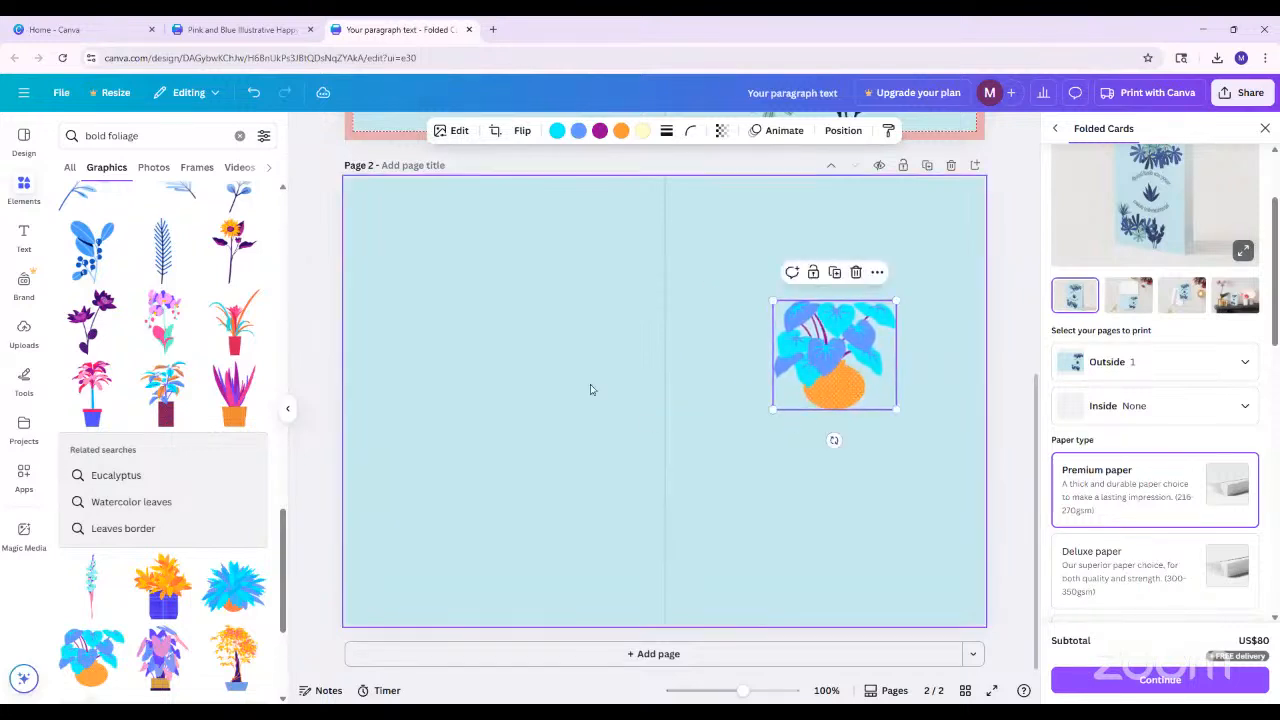
Recolour the potted plant's cyan leaves dark blue and its orange pot green using the document colours
{"action": "left_click", "coordinate": [556, 131]}
{"action": "scroll", "coordinate": [598, 388], "scroll_direction": "up", "scroll_amount": 5}
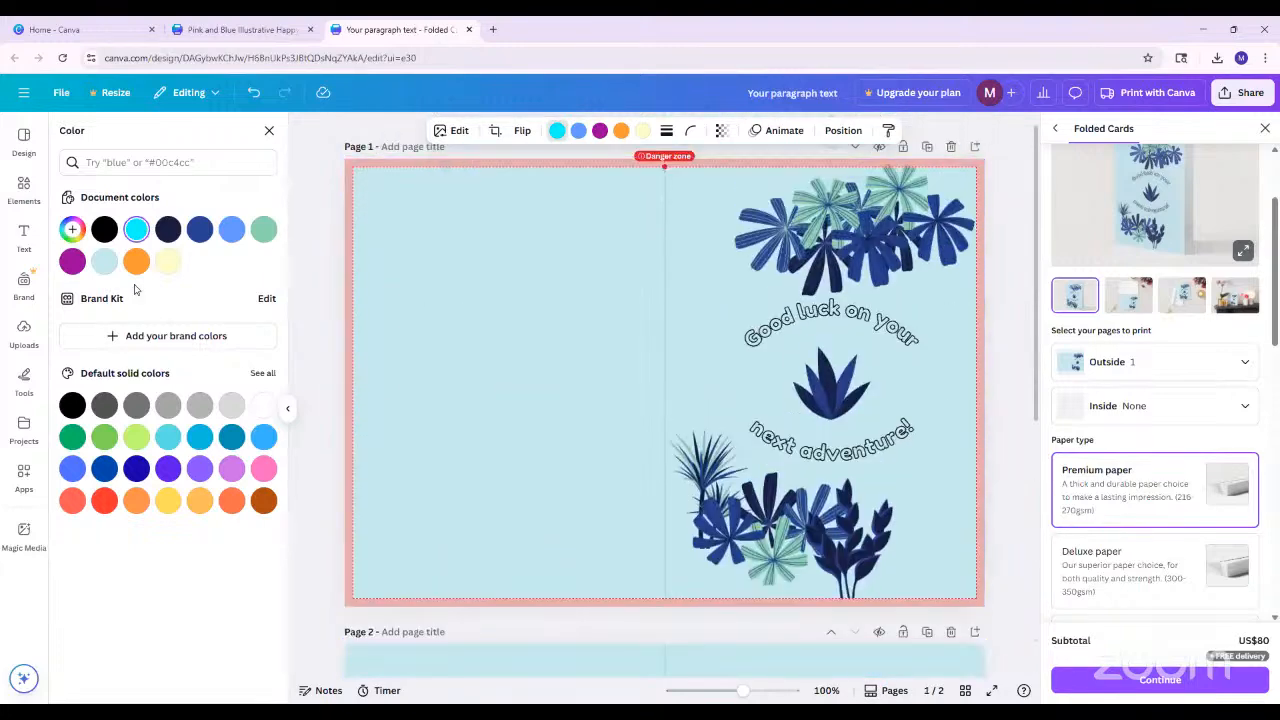
{"action": "left_click", "coordinate": [199, 229]}
{"action": "scroll", "coordinate": [457, 543], "scroll_direction": "down", "scroll_amount": 3}
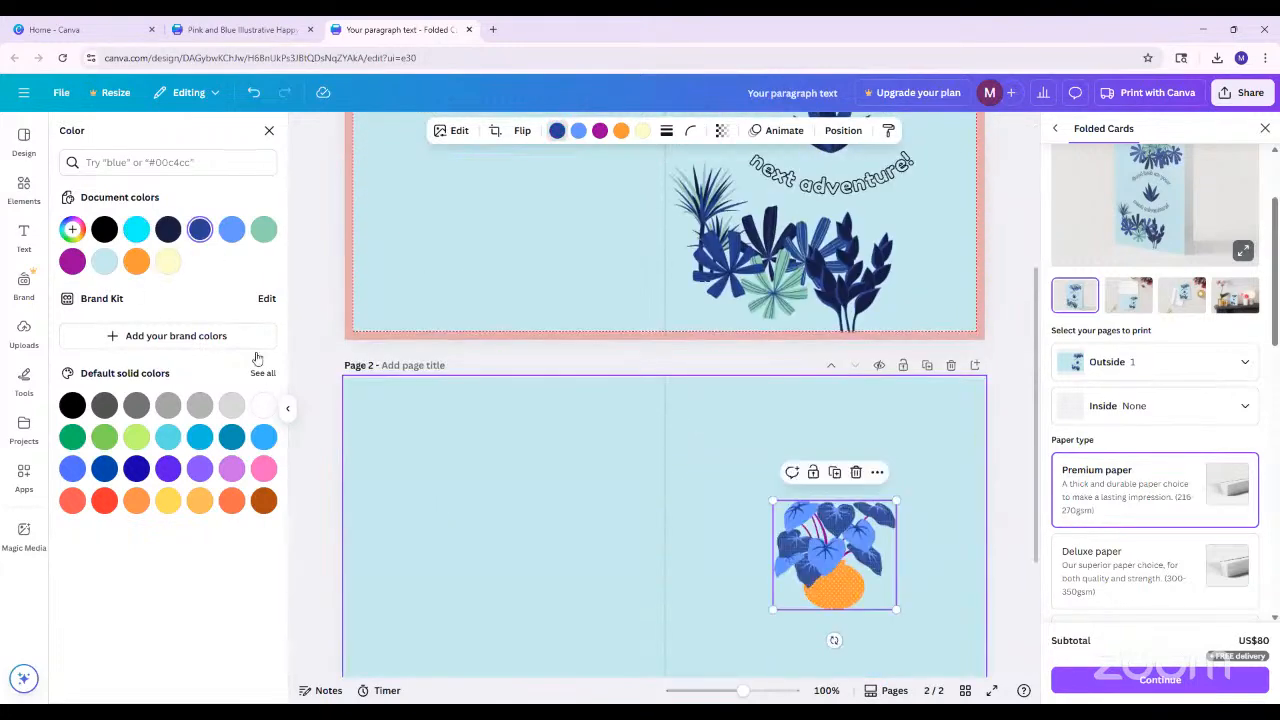
{"action": "left_click", "coordinate": [600, 132]}
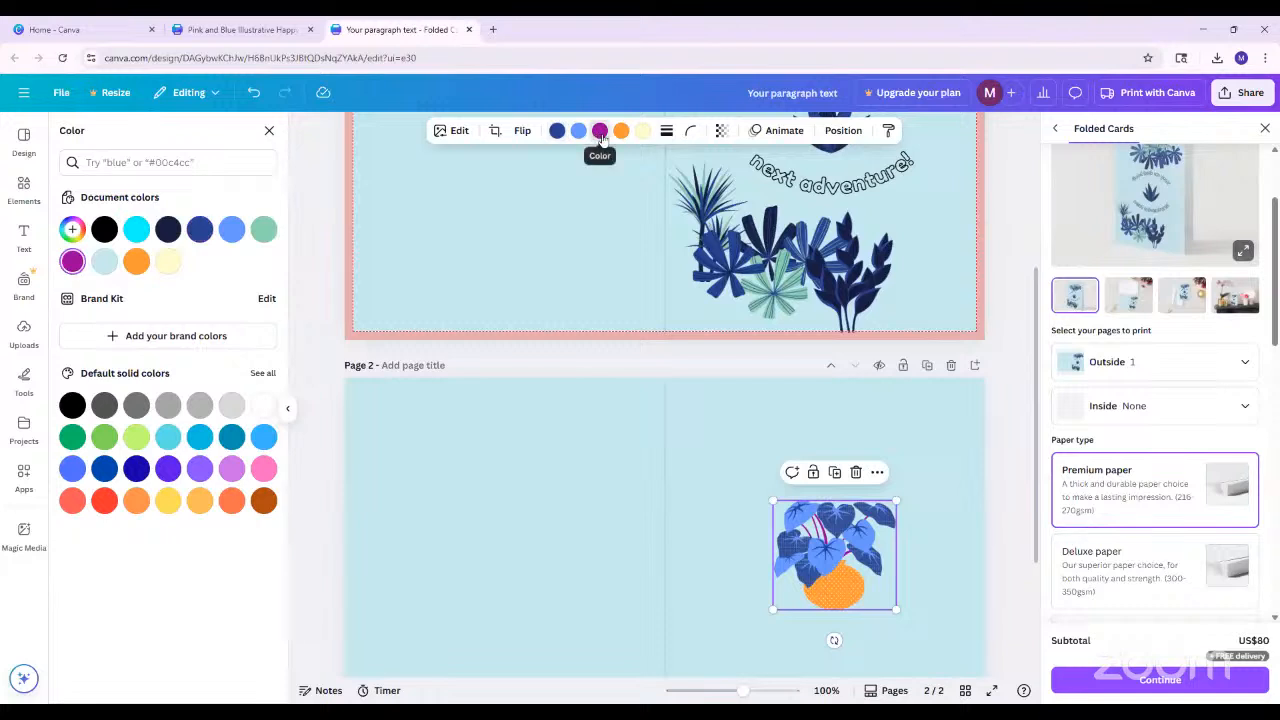
{"action": "left_click", "coordinate": [619, 132]}
{"action": "left_click", "coordinate": [263, 229]}
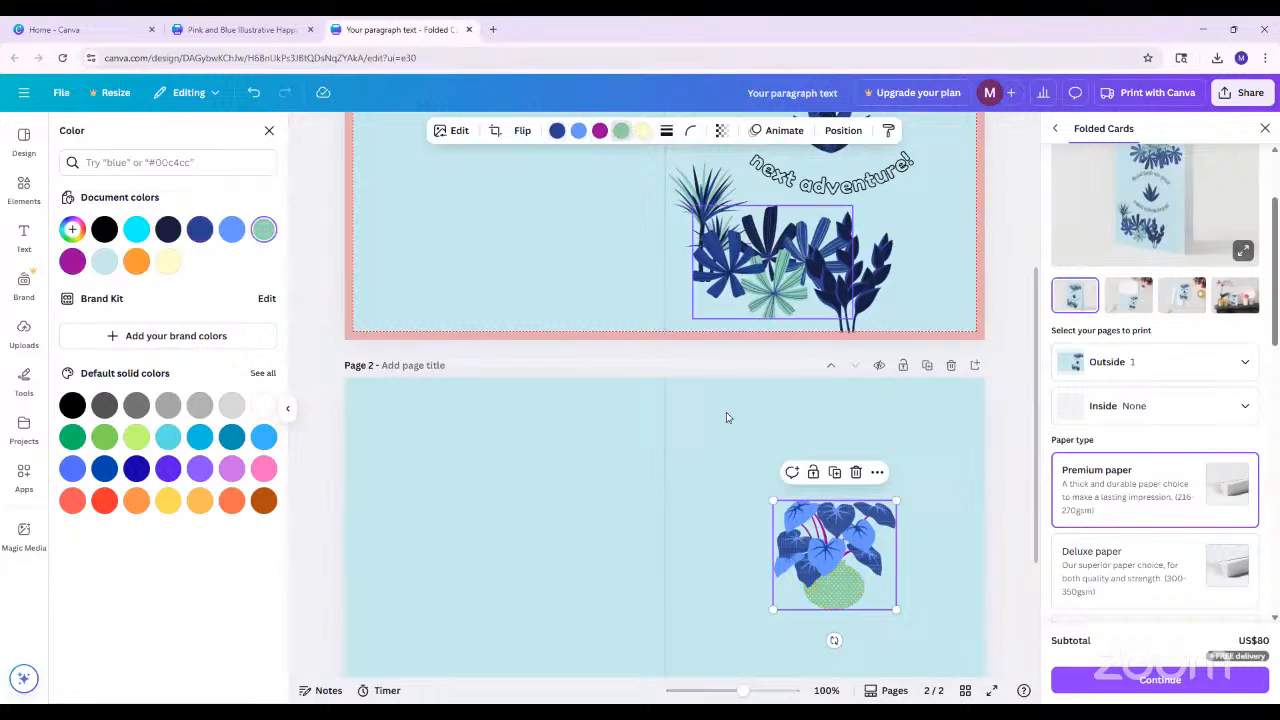
{"action": "scroll", "coordinate": [720, 460], "scroll_direction": "down", "scroll_amount": 2}
{"action": "left_click", "coordinate": [689, 500]}
{"action": "left_click", "coordinate": [826, 415]}
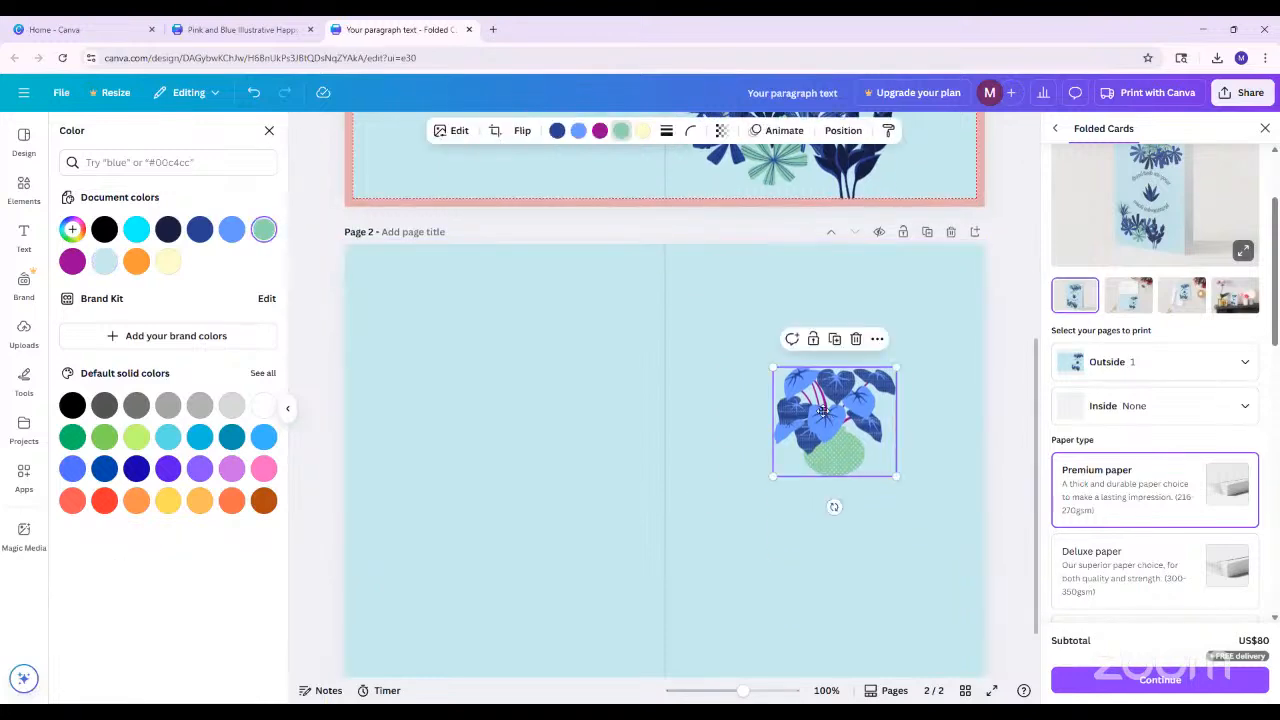
{"action": "left_click", "coordinate": [263, 134]}
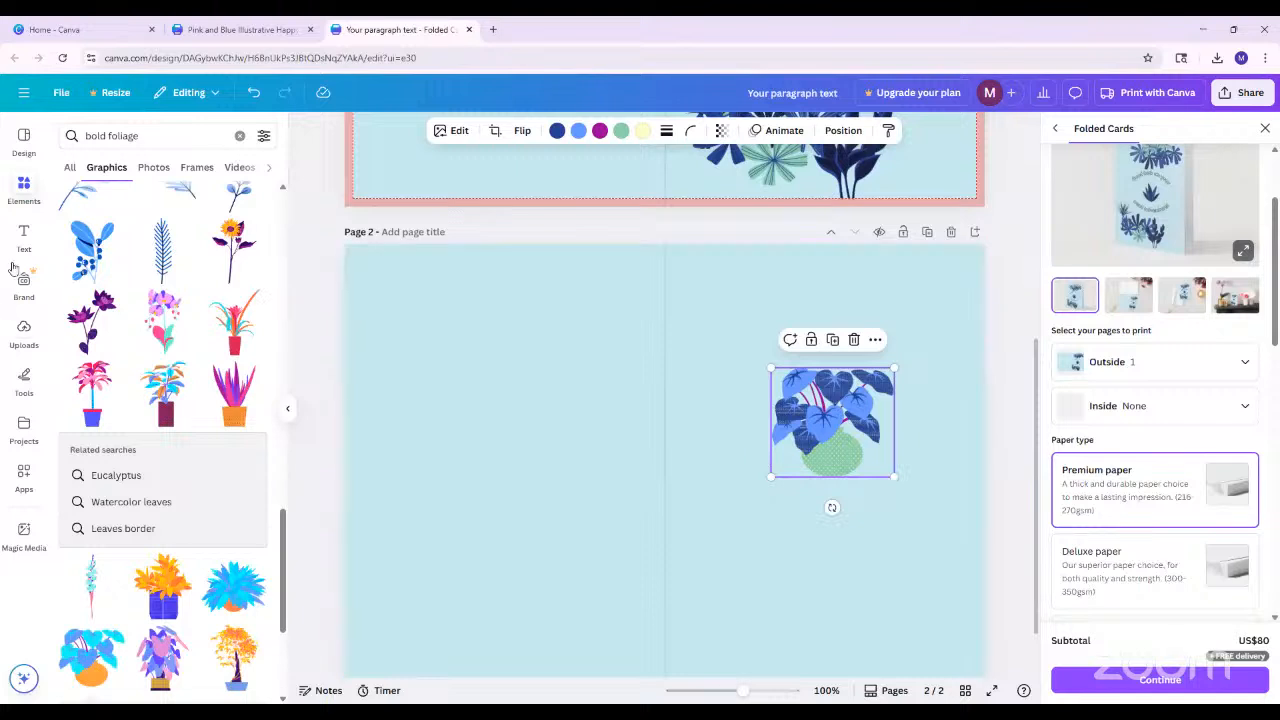
Add a text box on page 2, enlarge its text to size 14.8 and place it centred just below the potted plant
{"action": "left_click", "coordinate": [24, 234]}
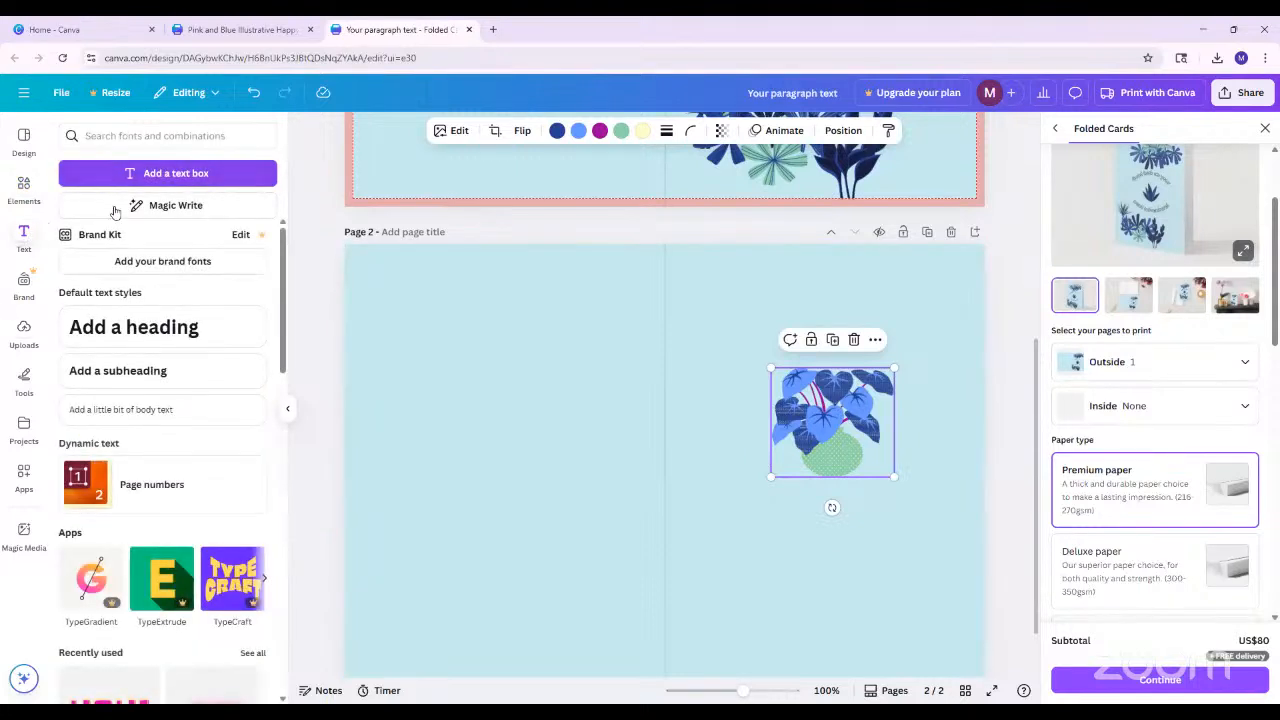
{"action": "left_click", "coordinate": [175, 174]}
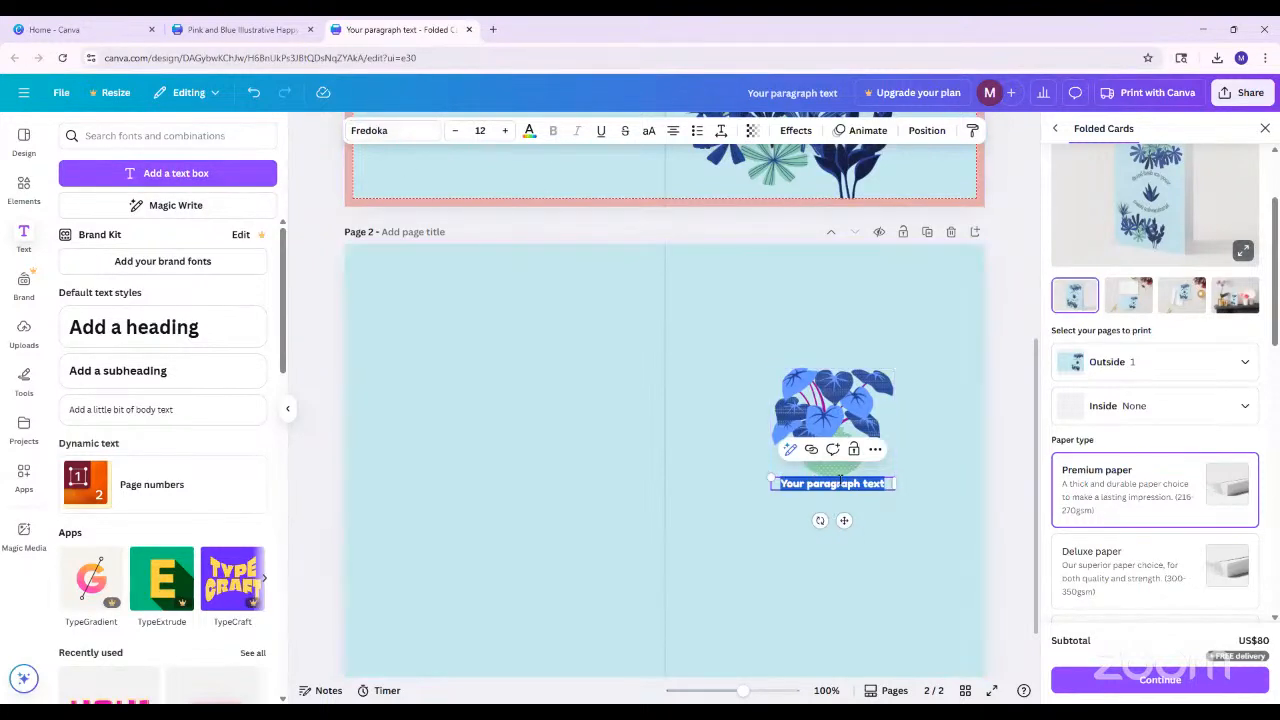
{"action": "left_click_drag", "start_coordinate": [771, 478], "coordinate": [789, 479]}
{"action": "left_click", "coordinate": [940, 462]}
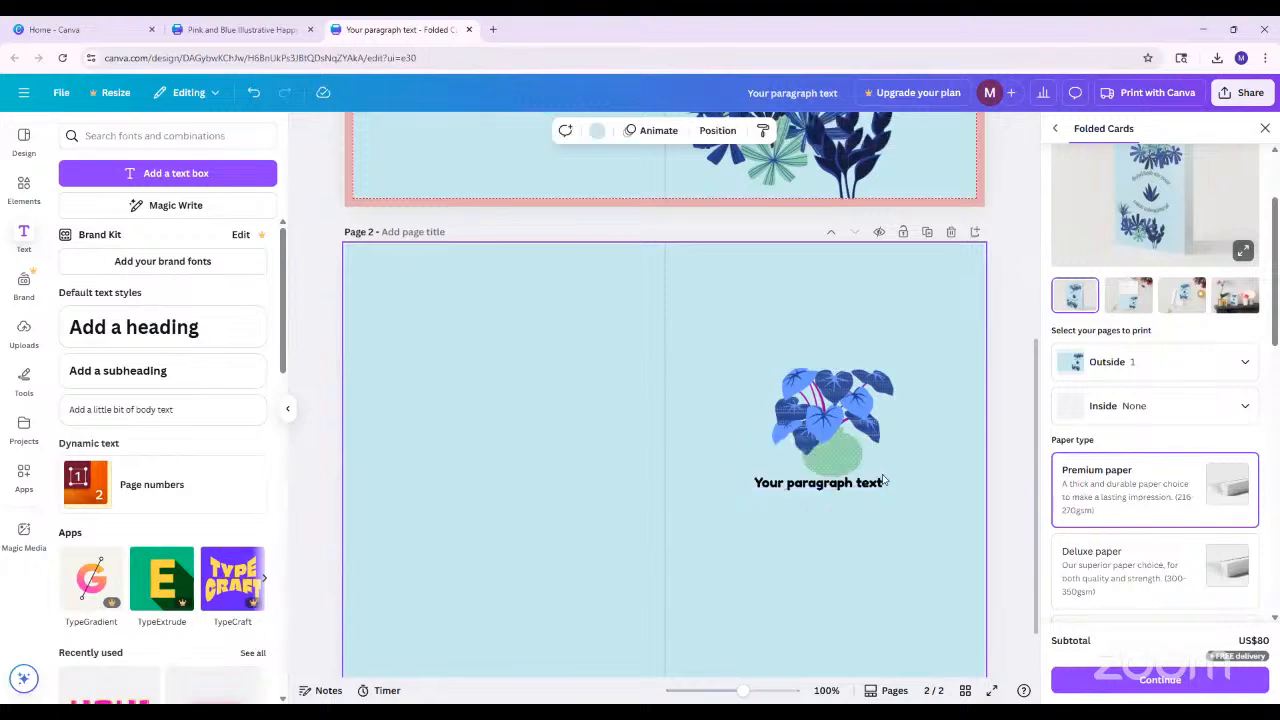
{"action": "left_click_drag", "start_coordinate": [857, 485], "coordinate": [871, 506]}
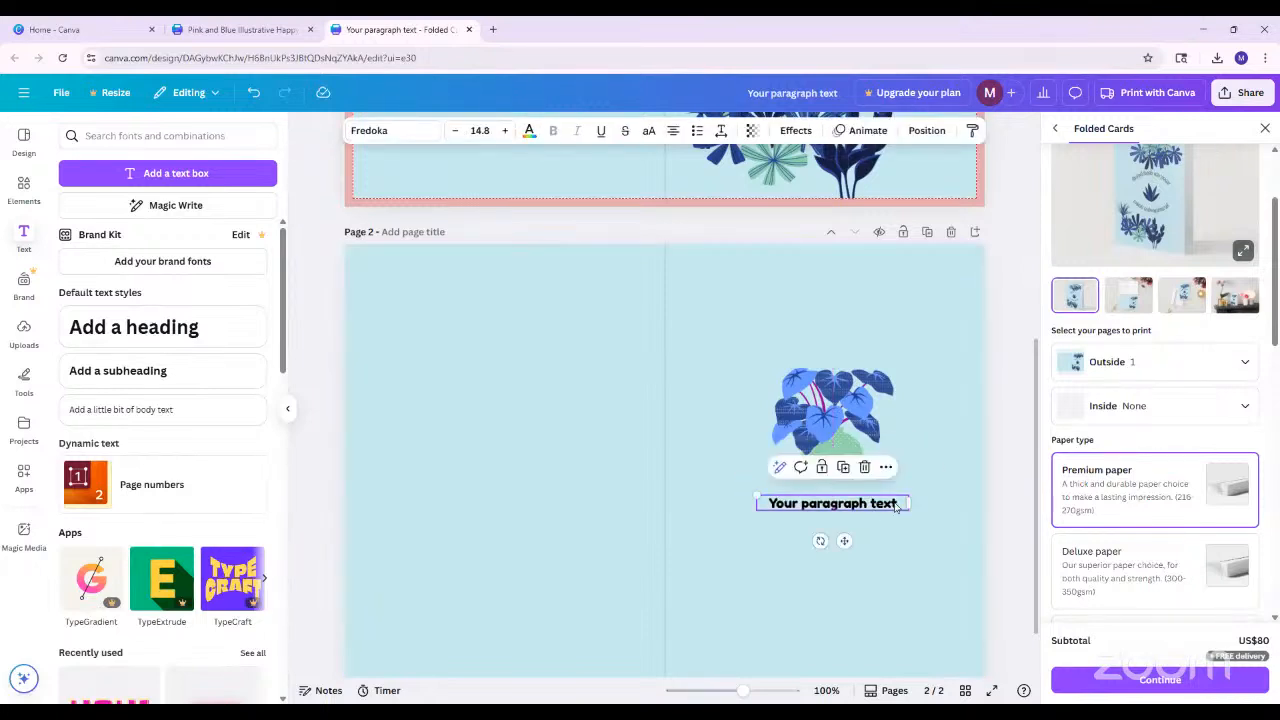
Replace the placeholder text below the plant with "We're rooting for you!"
{"action": "double_click", "coordinate": [900, 503]}
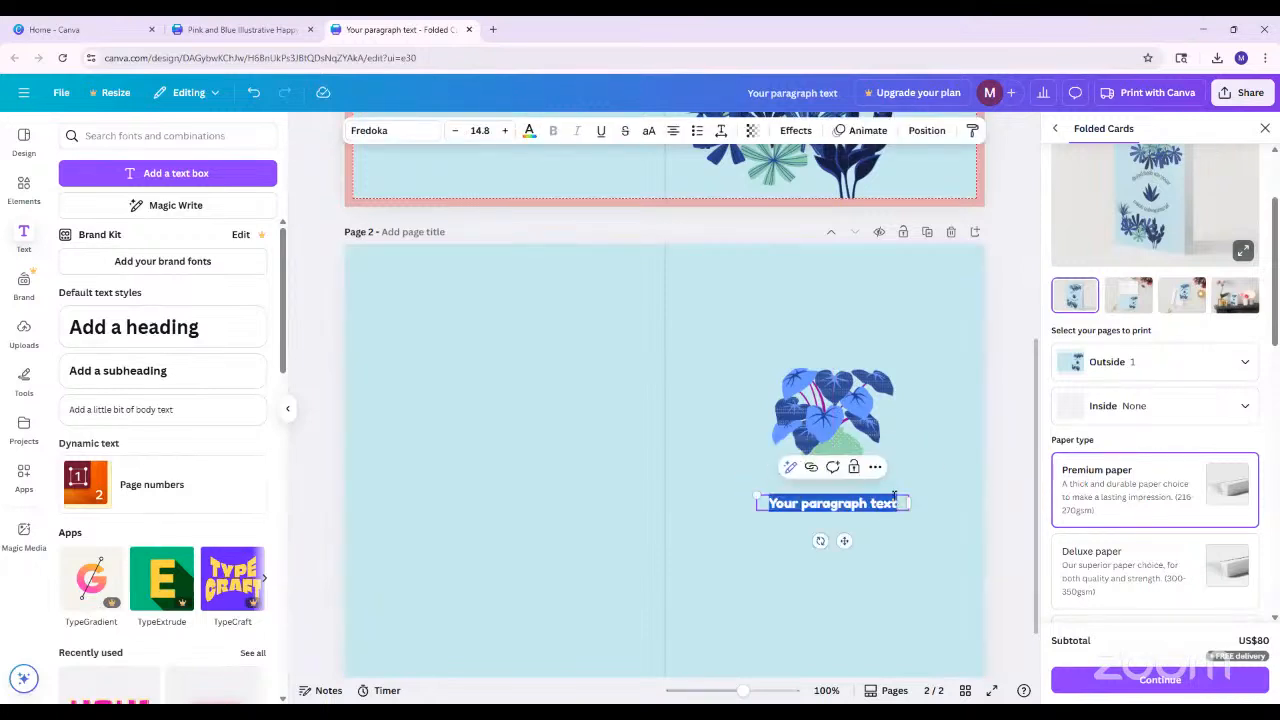
{"action": "type", "text": "W"}
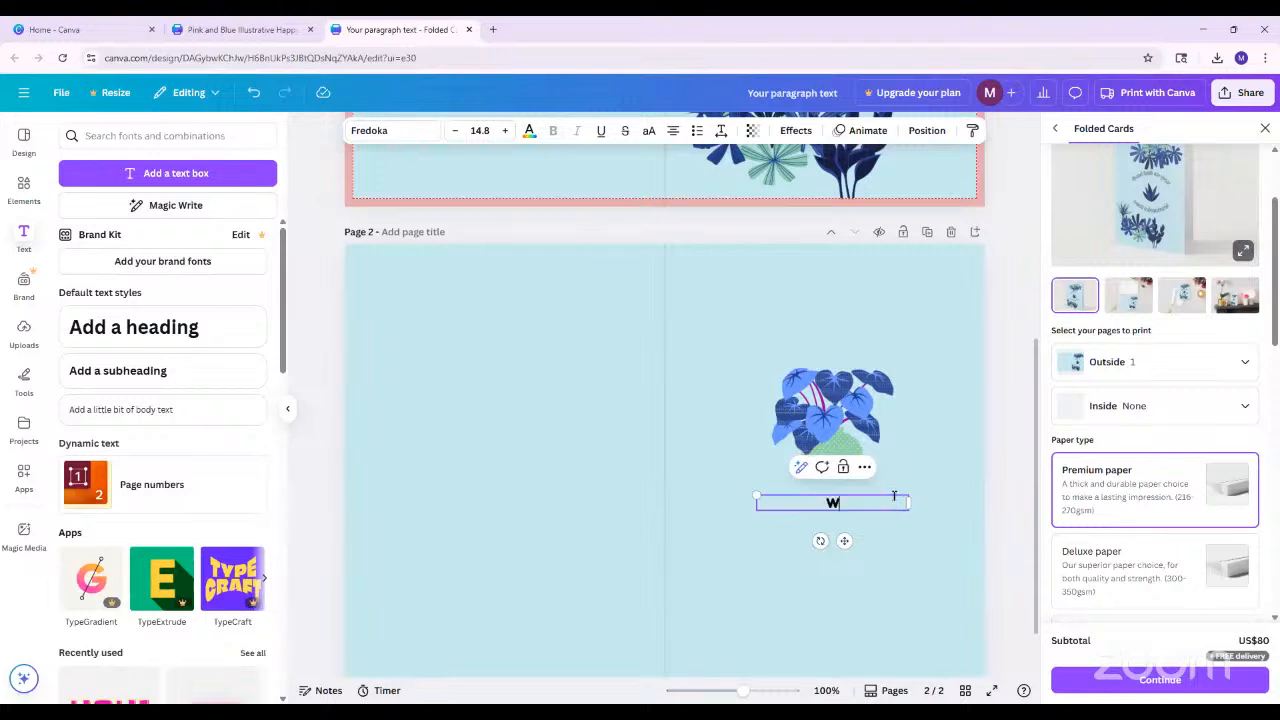
{"action": "type", "text": "e're rooting for you!"}
{"action": "left_click", "coordinate": [1000, 463]}
{"action": "left_click_drag", "start_coordinate": [865, 500], "coordinate": [865, 501]}
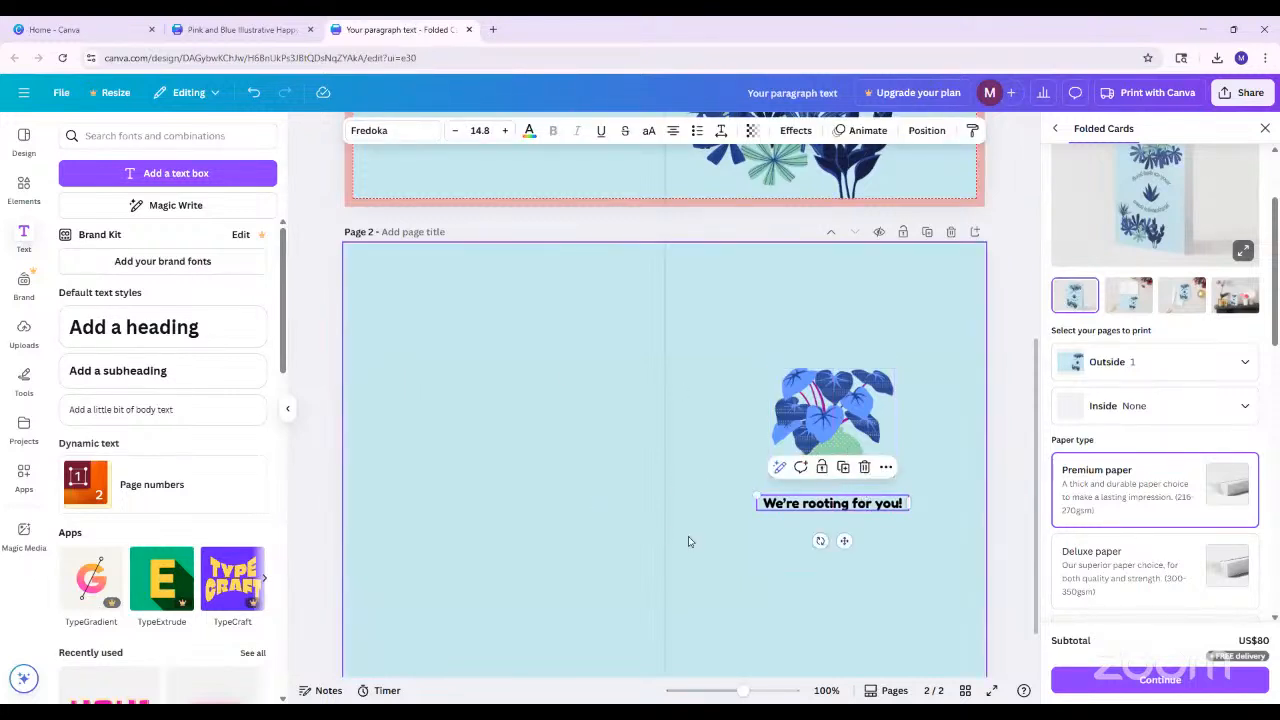
{"action": "scroll", "coordinate": [652, 543], "scroll_direction": "down", "scroll_amount": 1}
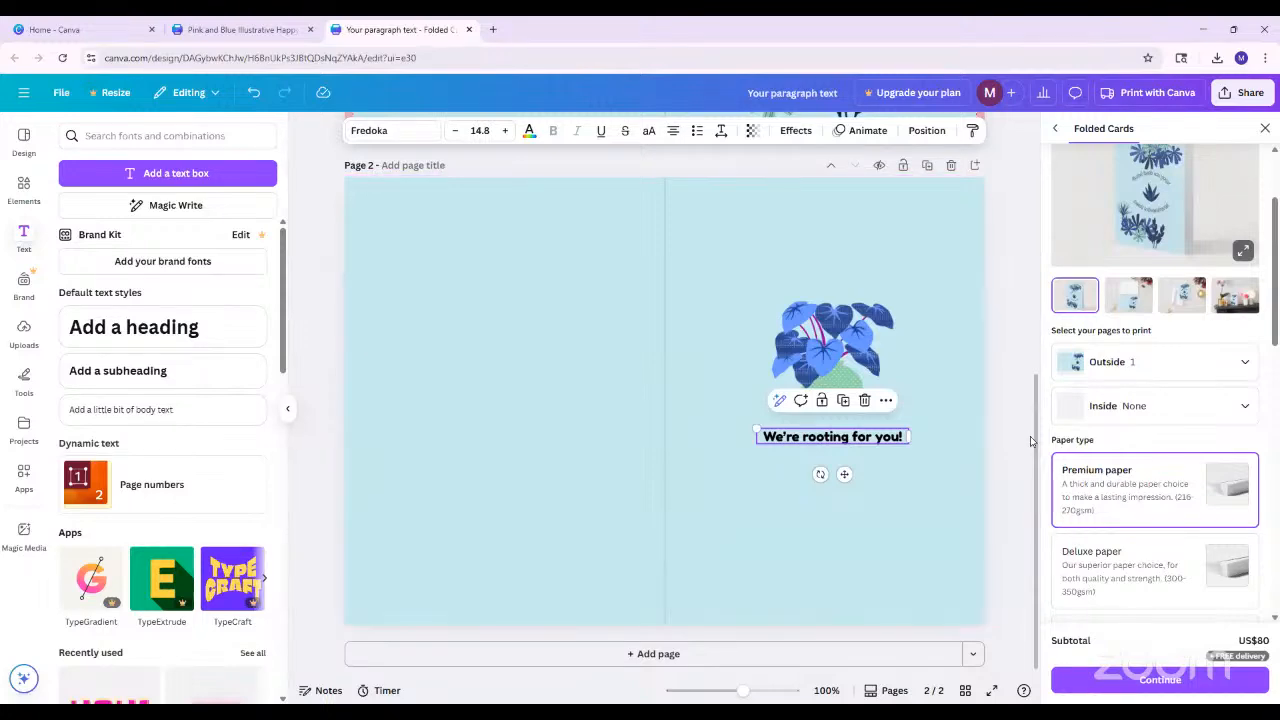
{"action": "left_click", "coordinate": [1003, 456]}
Review both card pages and the enlarged print mockups of the standing card and its opened inside and outside
{"action": "scroll", "coordinate": [886, 457], "scroll_direction": "up", "scroll_amount": 4}
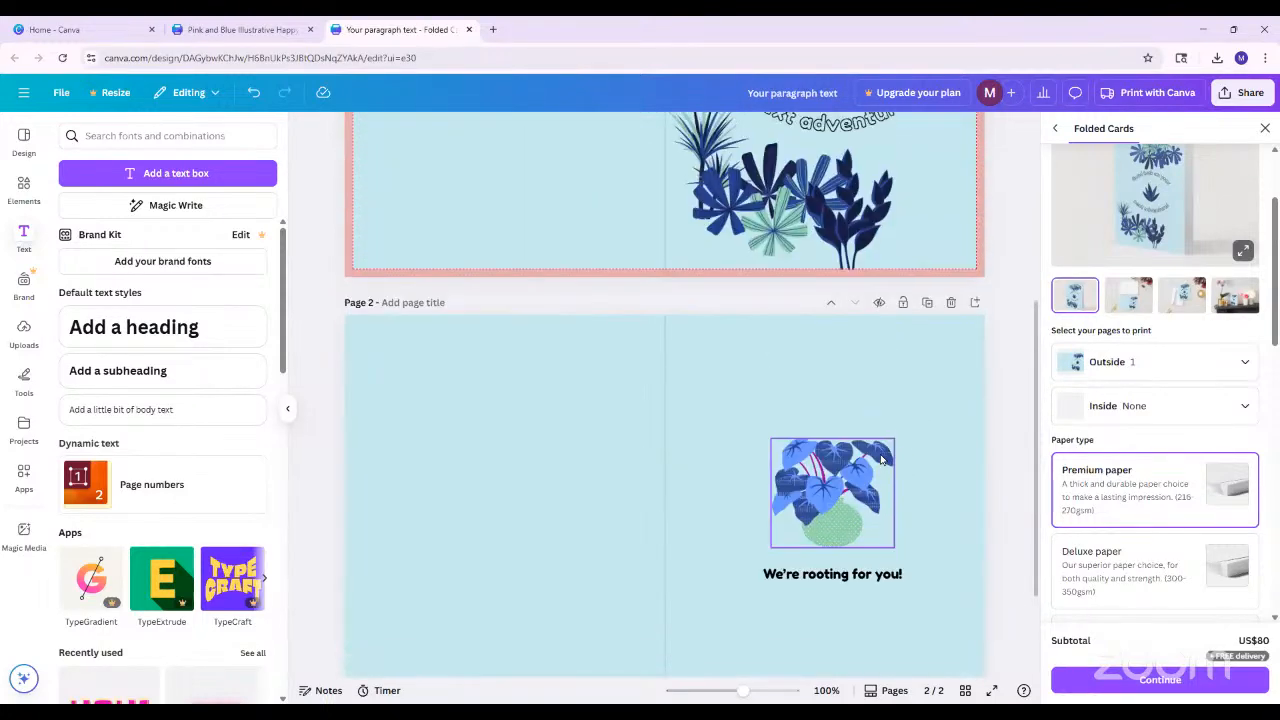
{"action": "scroll", "coordinate": [1034, 354], "scroll_direction": "up", "scroll_amount": 3}
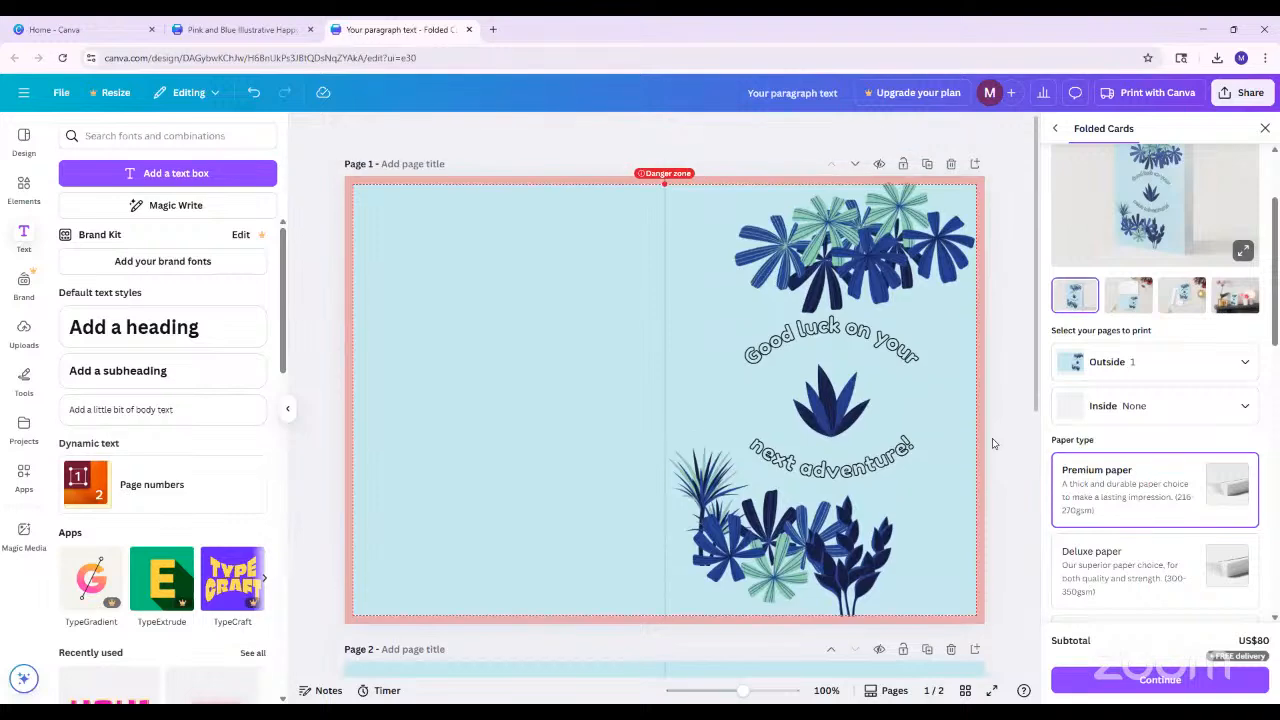
{"action": "scroll", "coordinate": [790, 480], "scroll_direction": "down", "scroll_amount": 7}
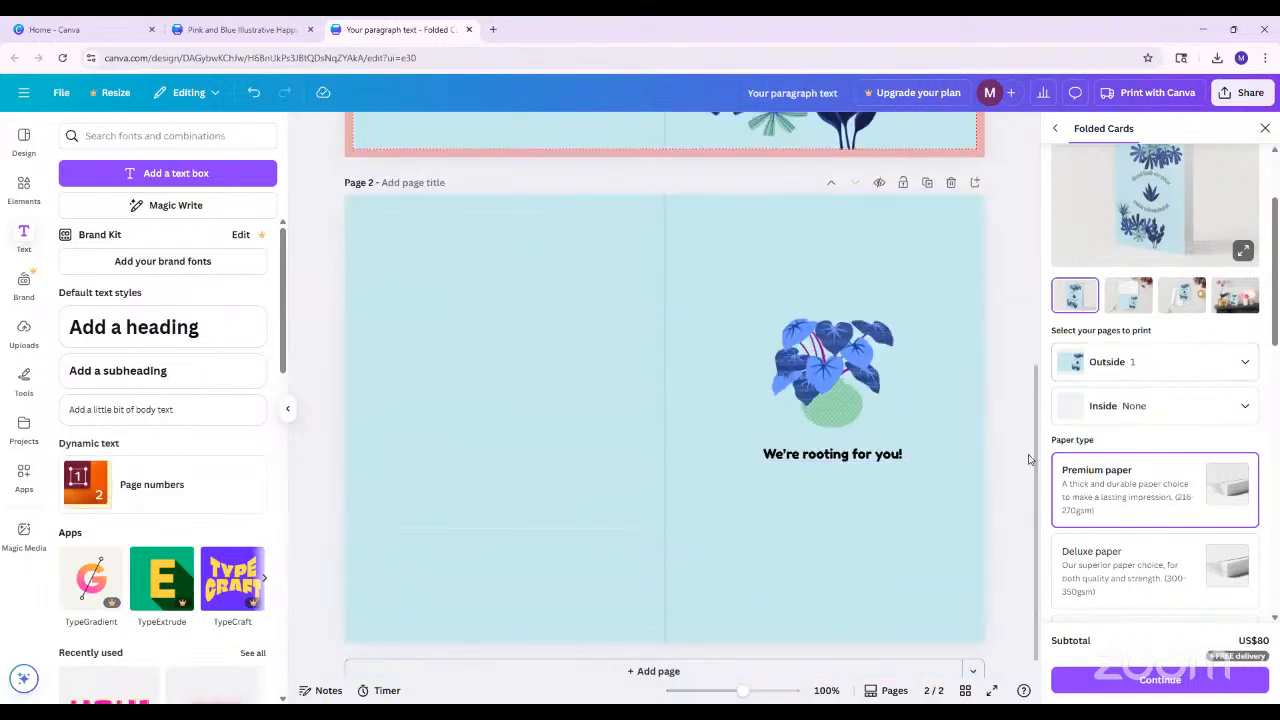
{"action": "scroll", "coordinate": [1016, 460], "scroll_direction": "up", "scroll_amount": 5}
{"action": "scroll", "coordinate": [1125, 418], "scroll_direction": "up", "scroll_amount": 2}
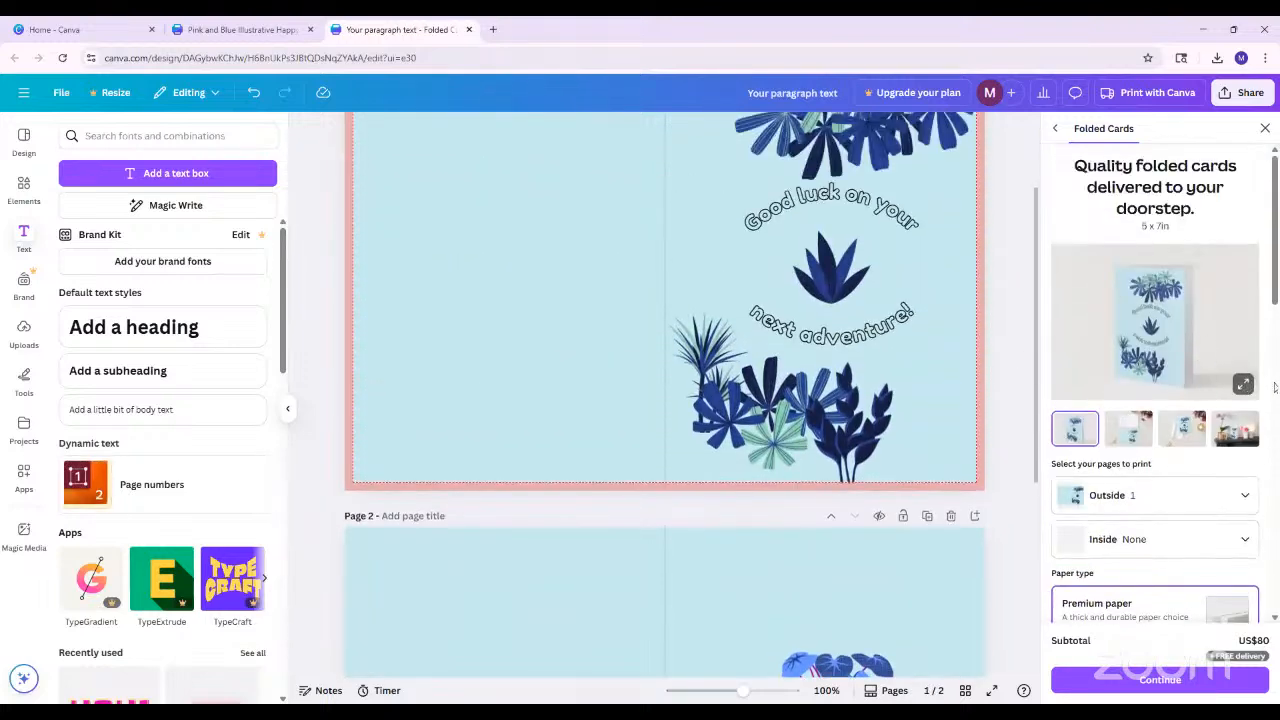
{"action": "left_click", "coordinate": [1243, 384]}
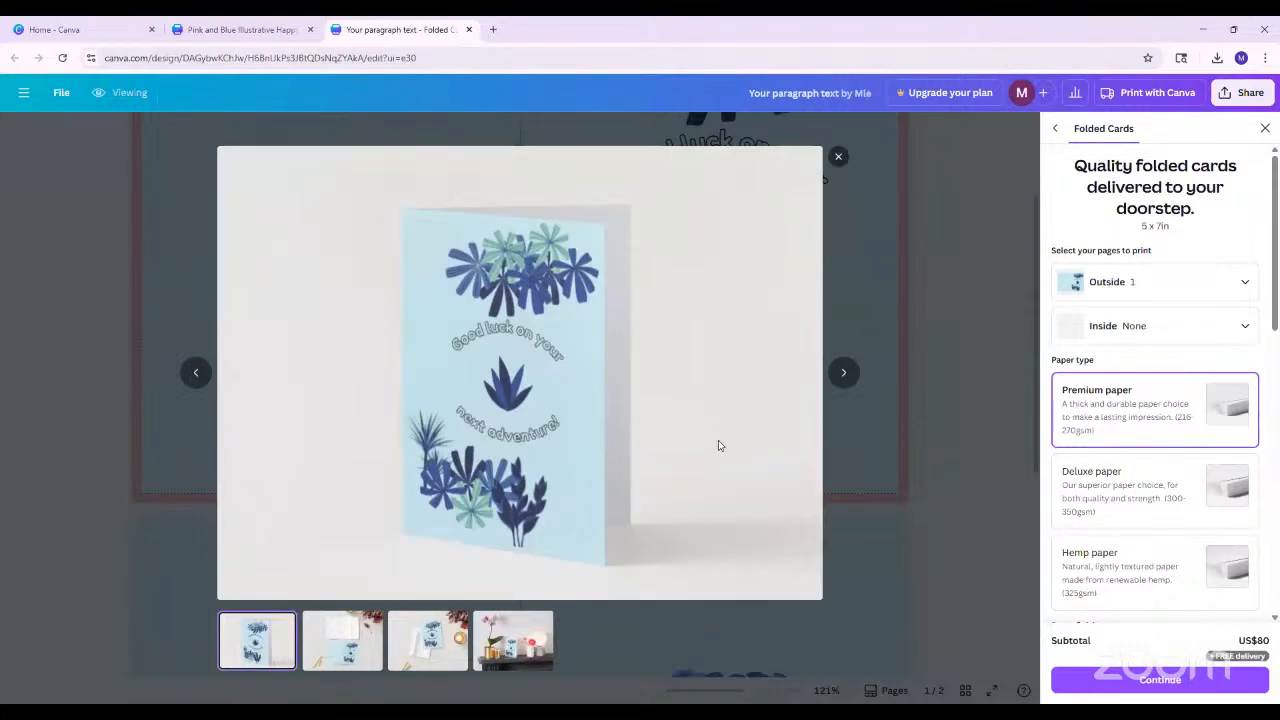
{"action": "left_click", "coordinate": [350, 638]}
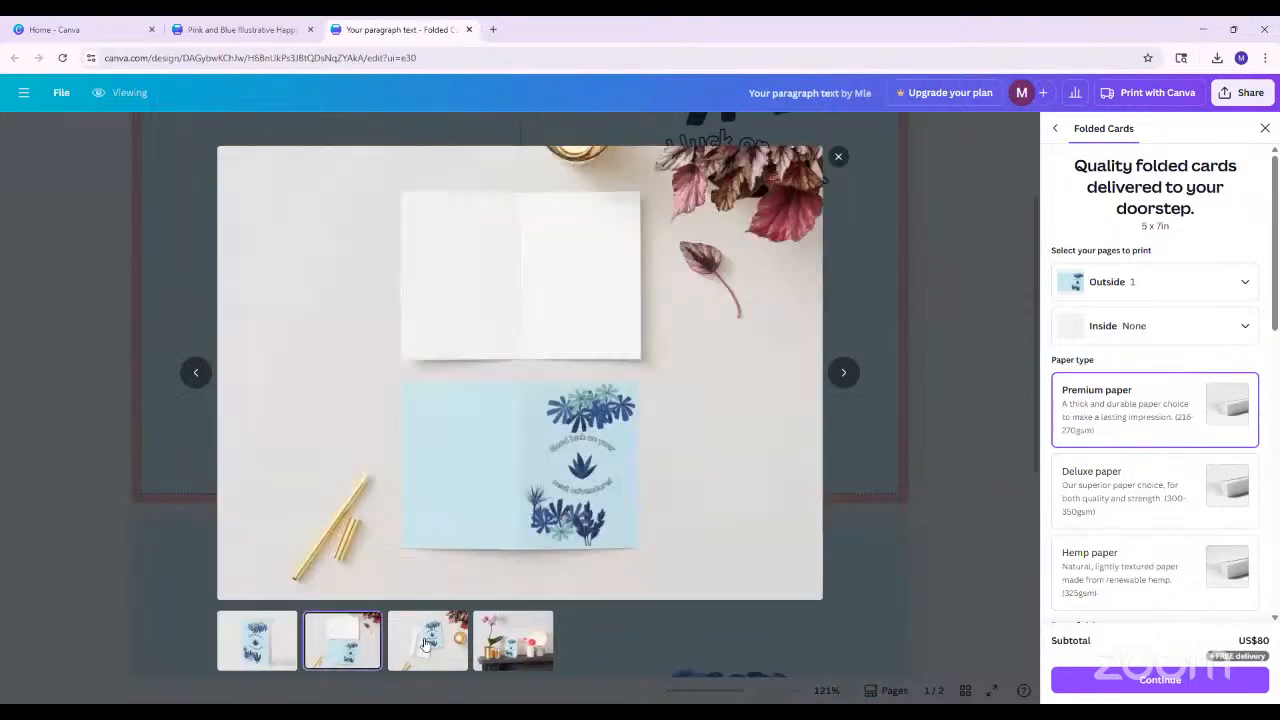
{"action": "left_click", "coordinate": [968, 402]}
{"action": "scroll", "coordinate": [980, 490], "scroll_direction": "down", "scroll_amount": 2}
{"action": "left_click", "coordinate": [900, 494]}
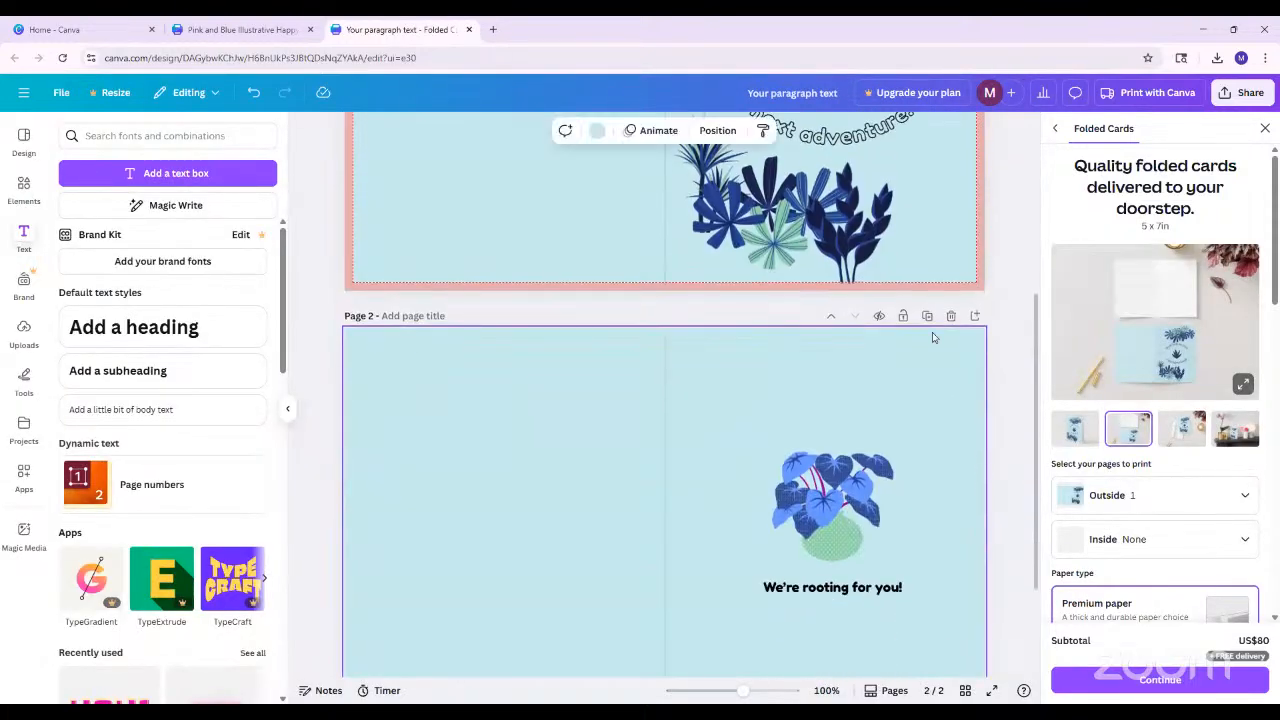
{"action": "scroll", "coordinate": [900, 445], "scroll_direction": "down", "scroll_amount": 2}
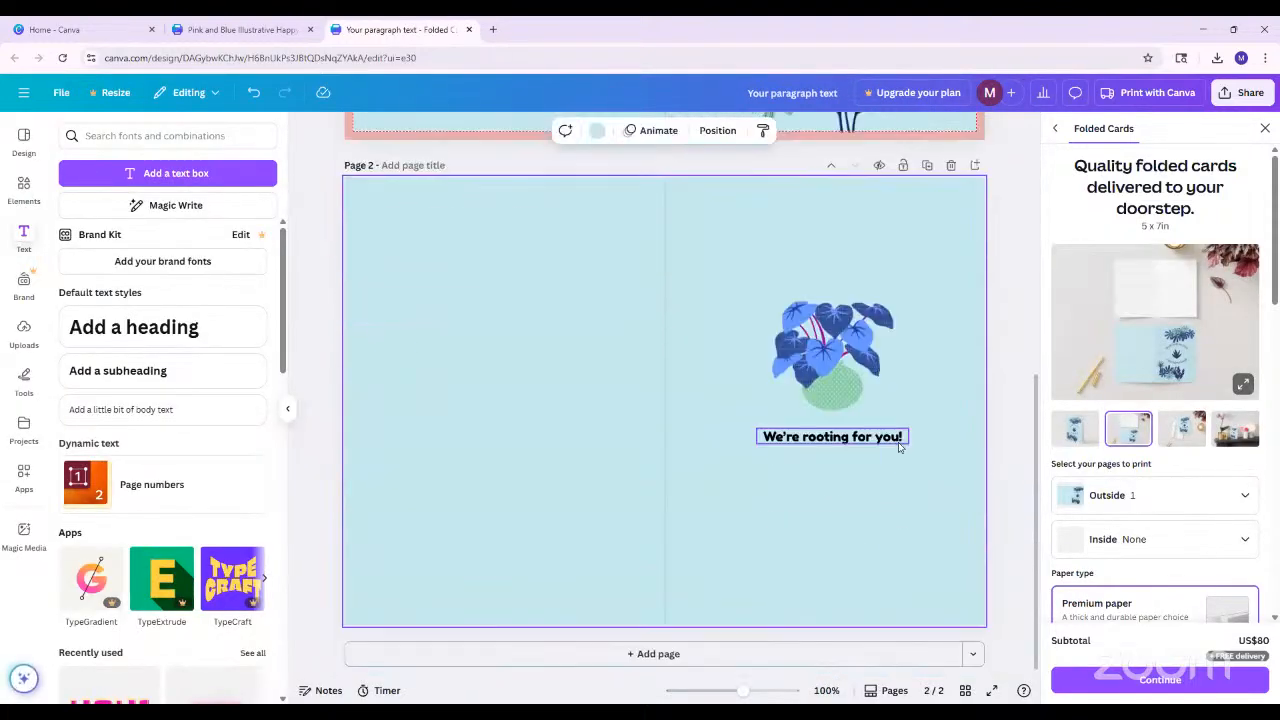
Assign page 2 as the card's inside print page and look through the enlarged print mockups
{"action": "left_click", "coordinate": [1003, 456]}
{"action": "left_click", "coordinate": [1110, 538]}
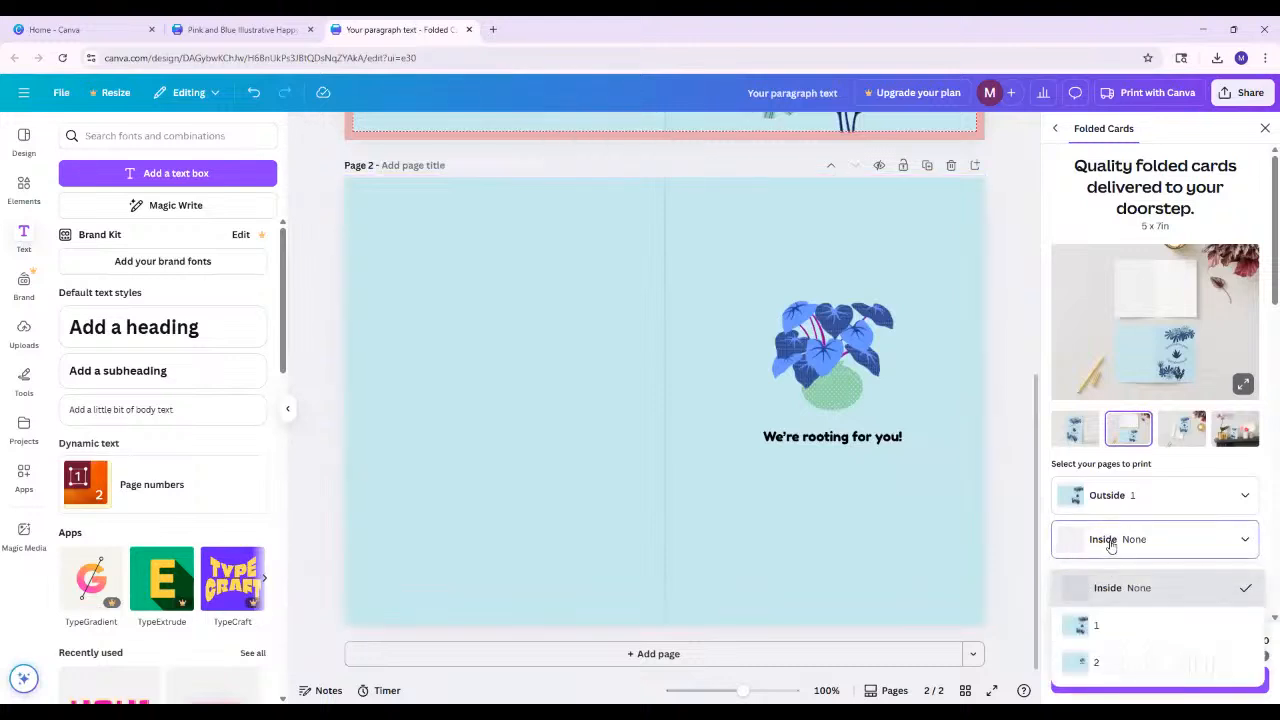
{"action": "left_click", "coordinate": [997, 500]}
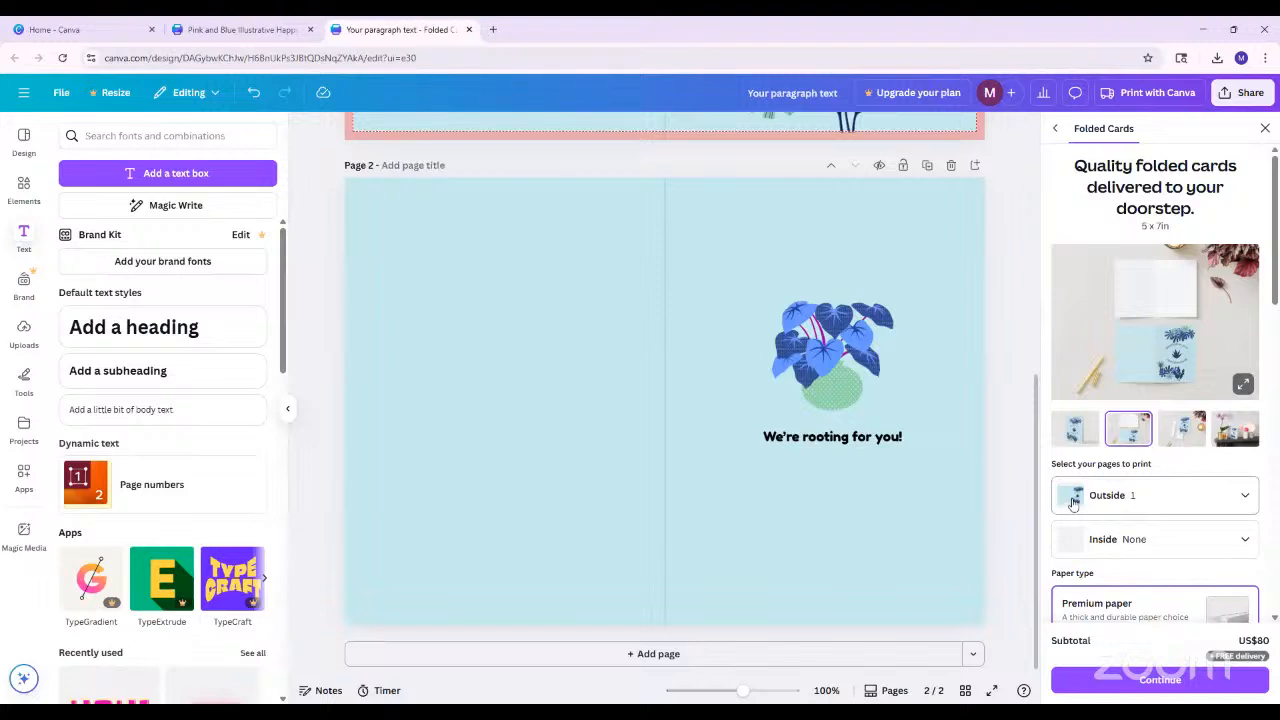
{"action": "left_click", "coordinate": [1131, 539]}
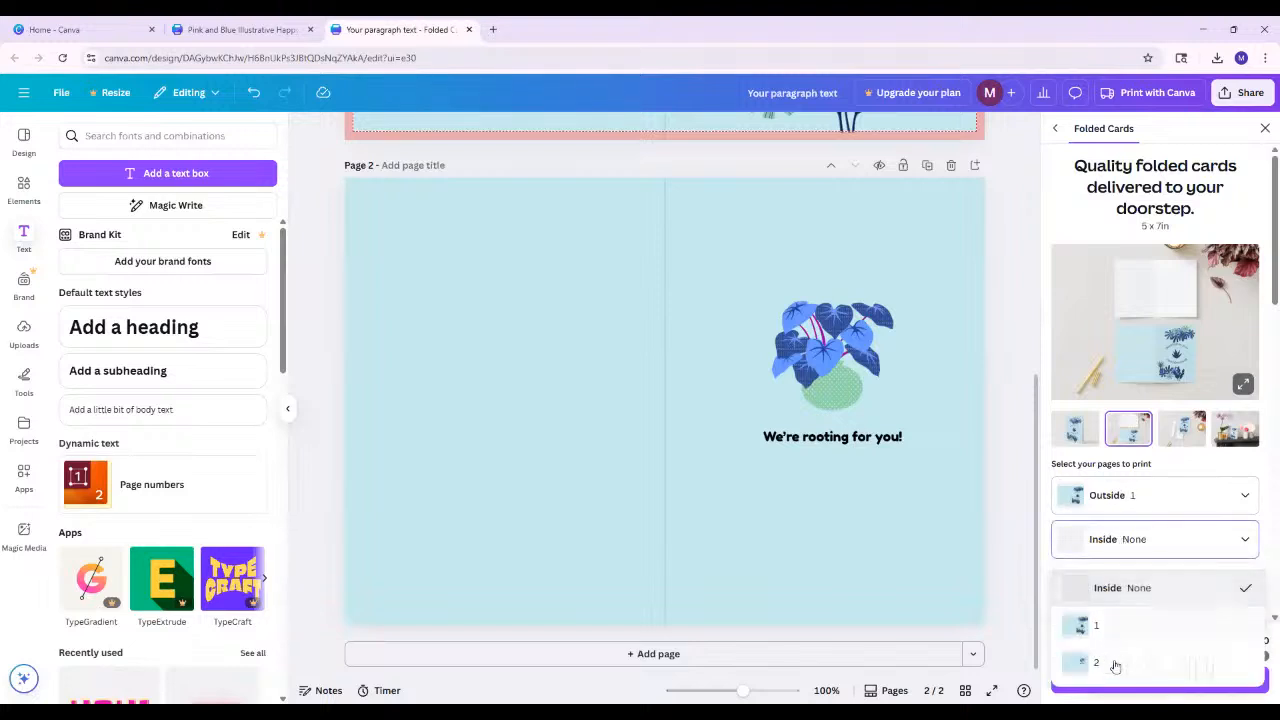
{"action": "left_click", "coordinate": [1104, 663]}
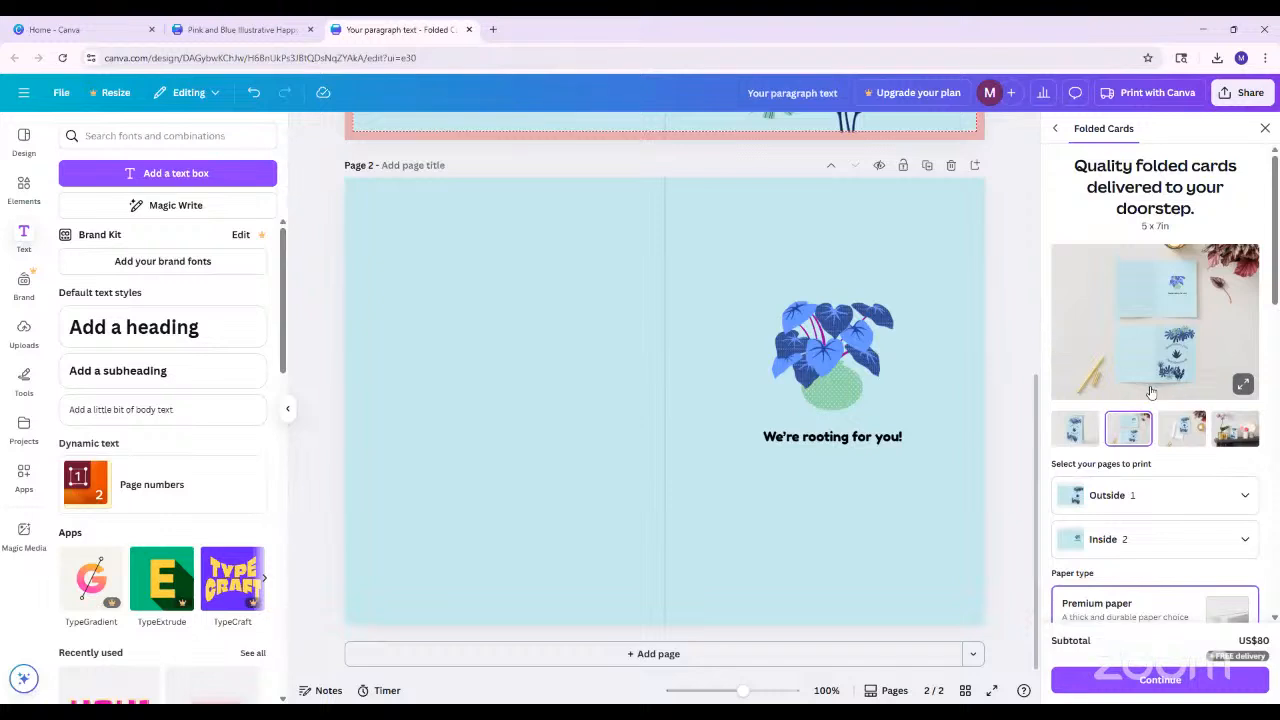
{"action": "left_click", "coordinate": [1243, 387]}
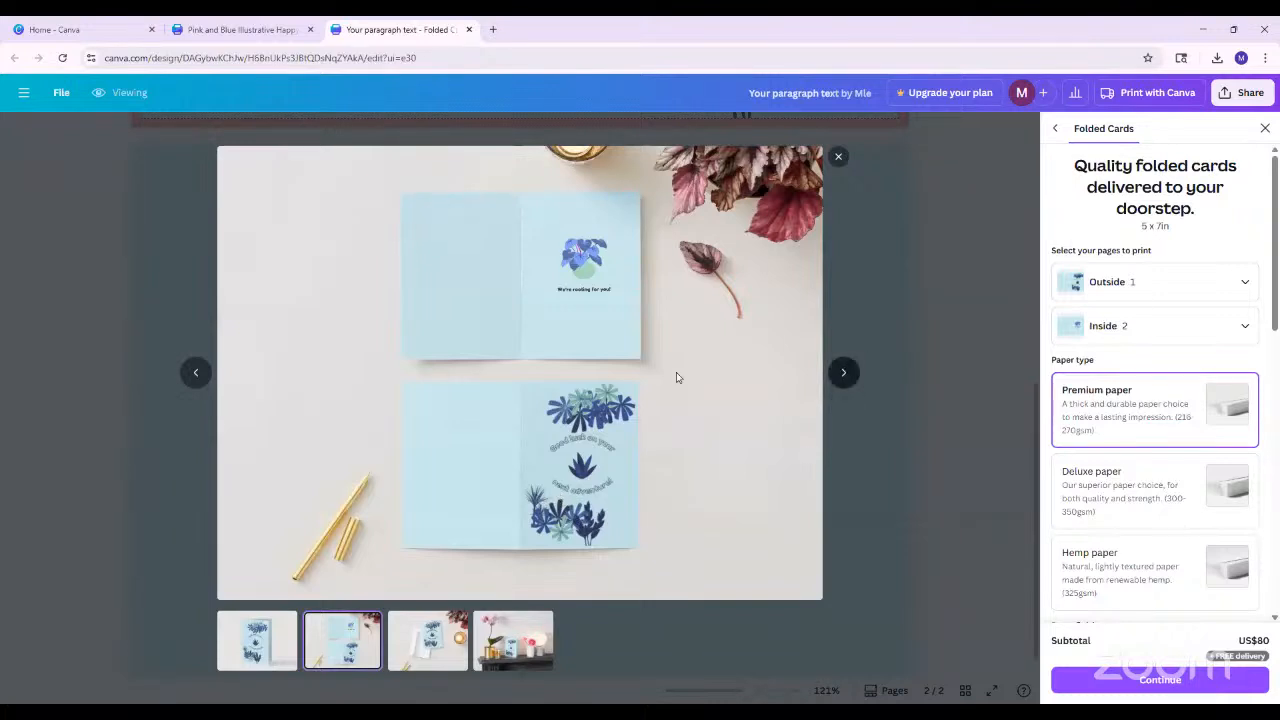
{"action": "left_click", "coordinate": [843, 372]}
Look through the remaining enlarged print mockups, close the enlarged view and return to the card's cover page
{"action": "left_click", "coordinate": [843, 372]}
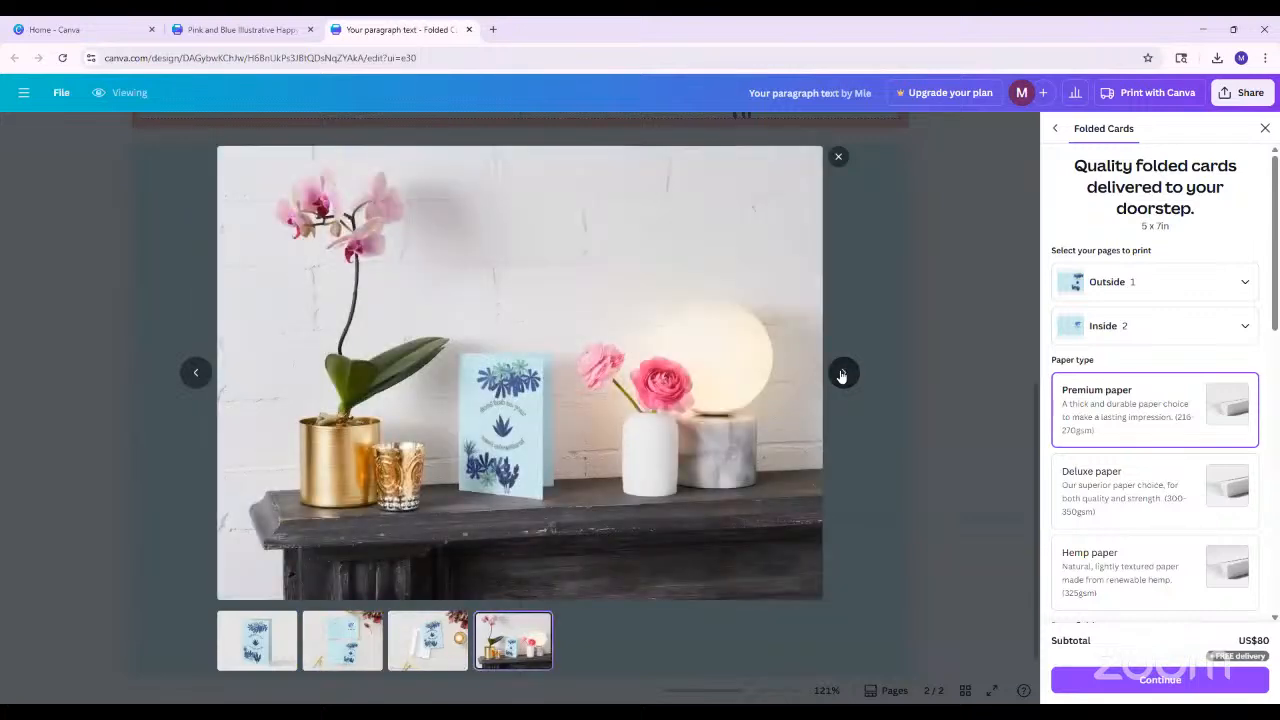
{"action": "left_click", "coordinate": [843, 372]}
{"action": "left_click", "coordinate": [843, 372]}
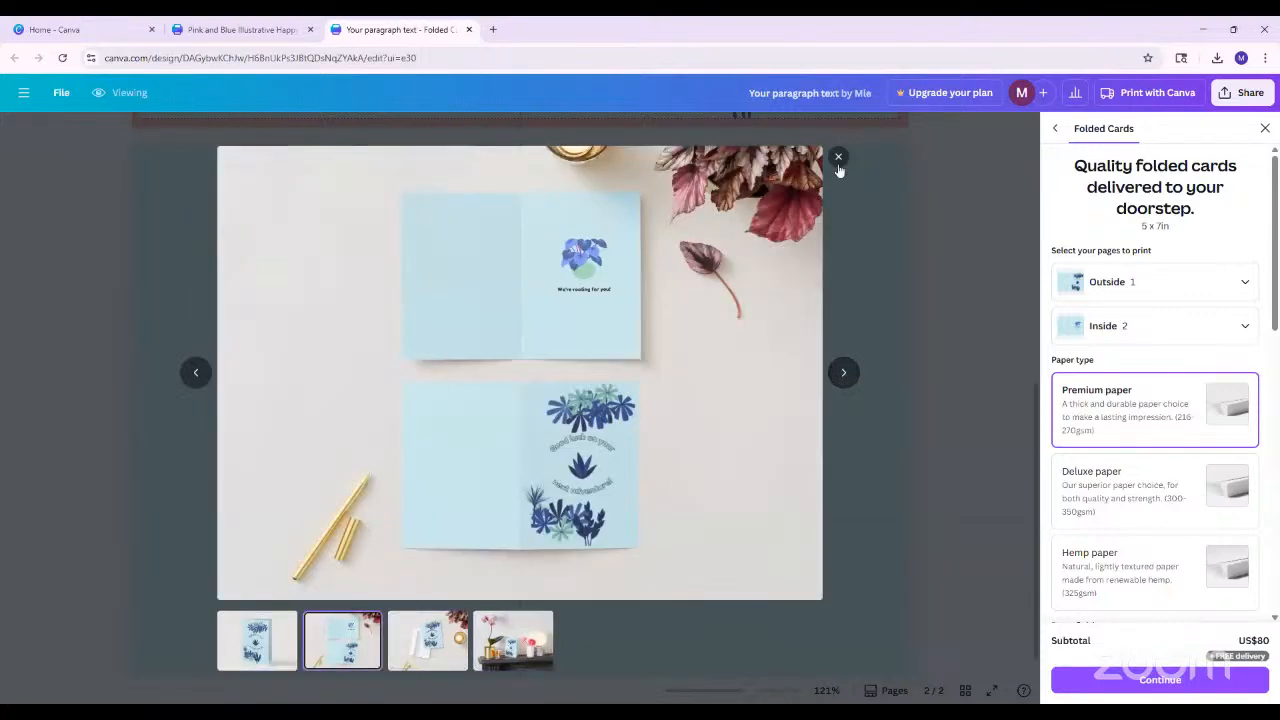
{"action": "left_click", "coordinate": [864, 187]}
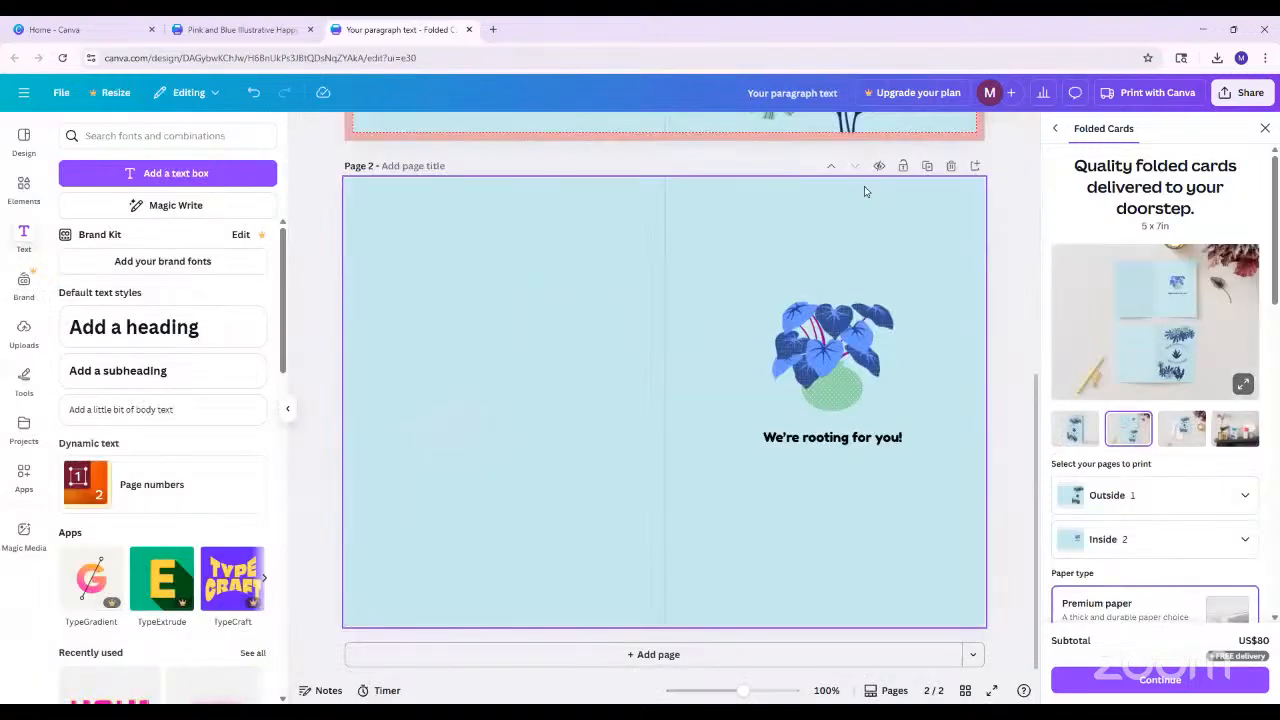
{"action": "scroll", "coordinate": [940, 330], "scroll_direction": "up", "scroll_amount": 5}
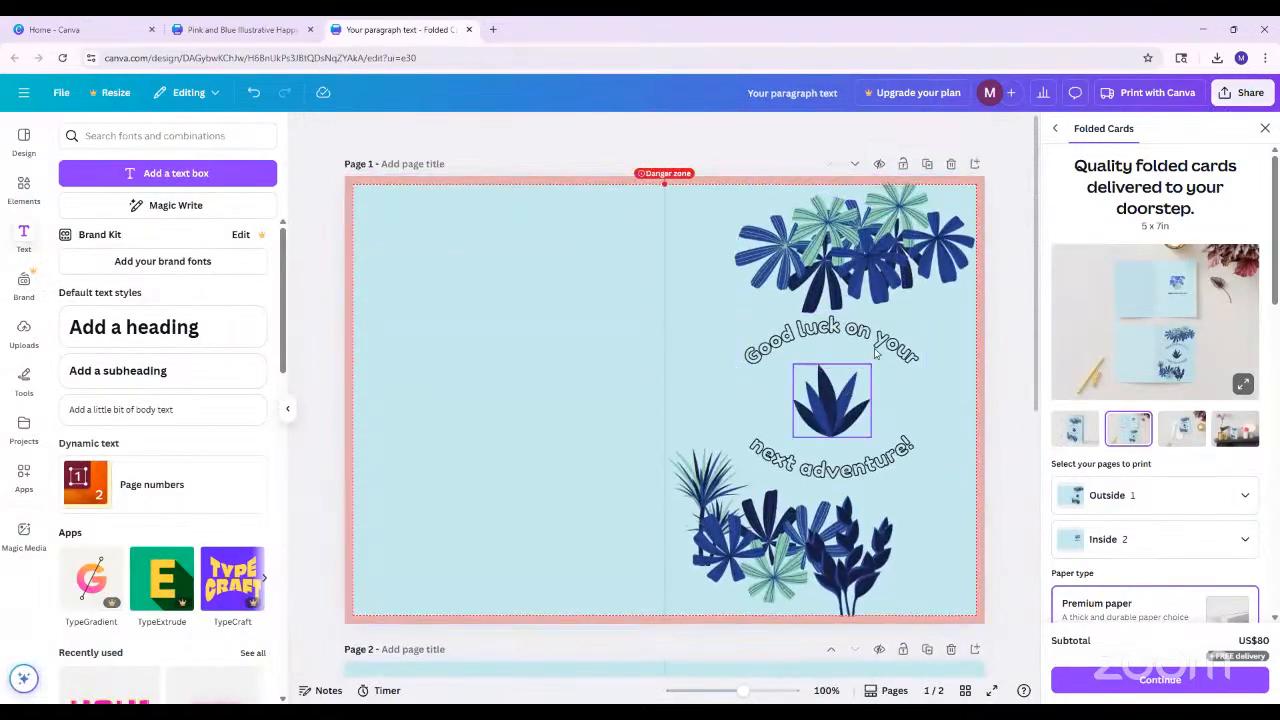
Download pages 1-2 of the card as JPG files
{"action": "left_click", "coordinate": [1236, 95]}
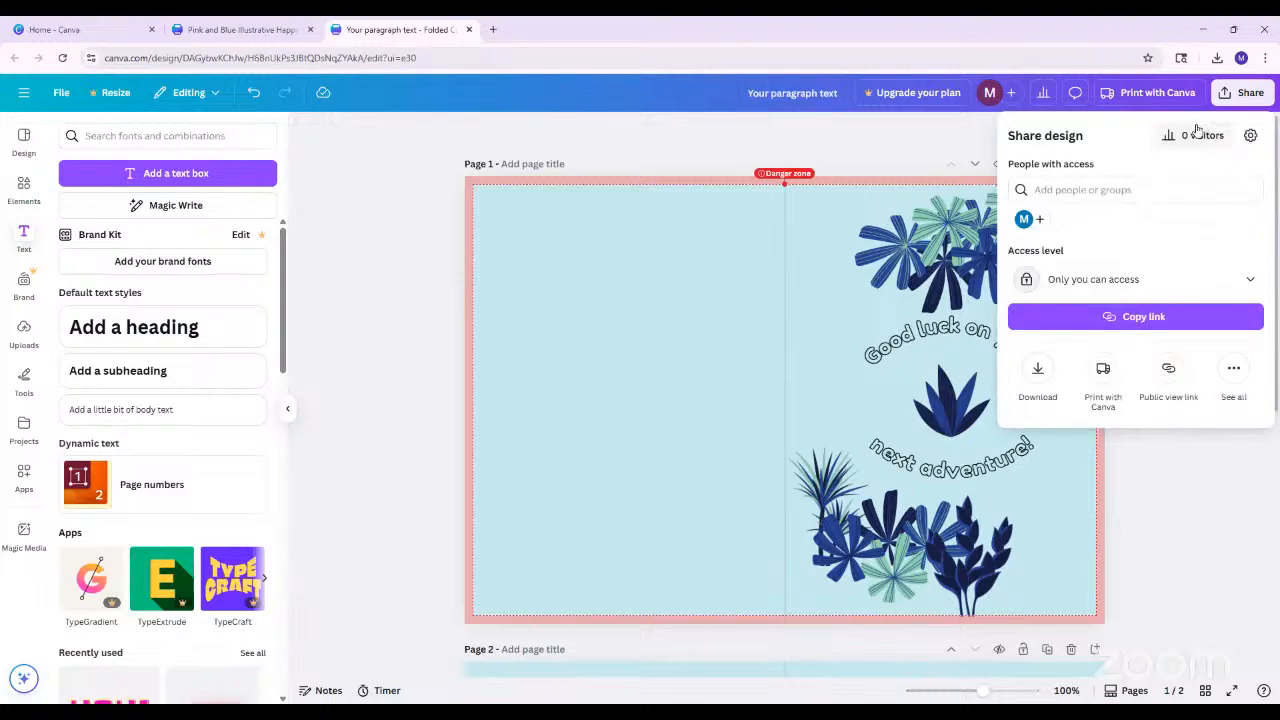
{"action": "left_click", "coordinate": [1037, 374]}
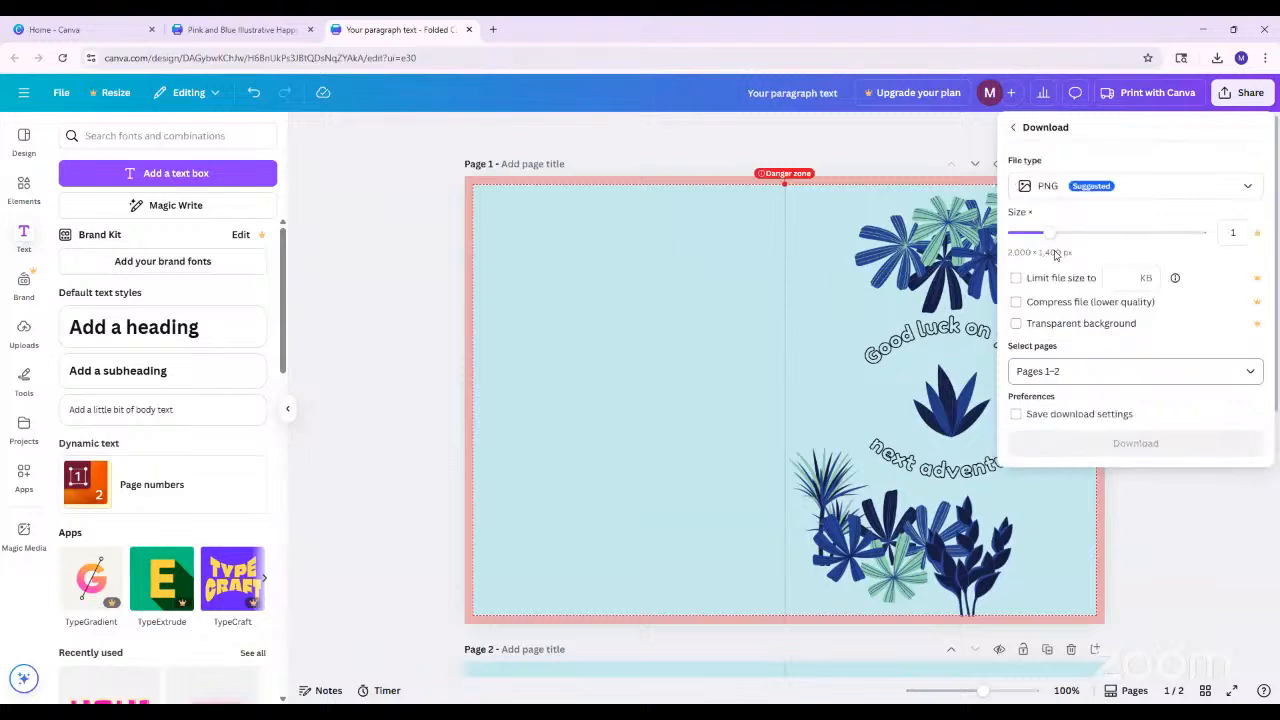
{"action": "left_click", "coordinate": [1058, 188]}
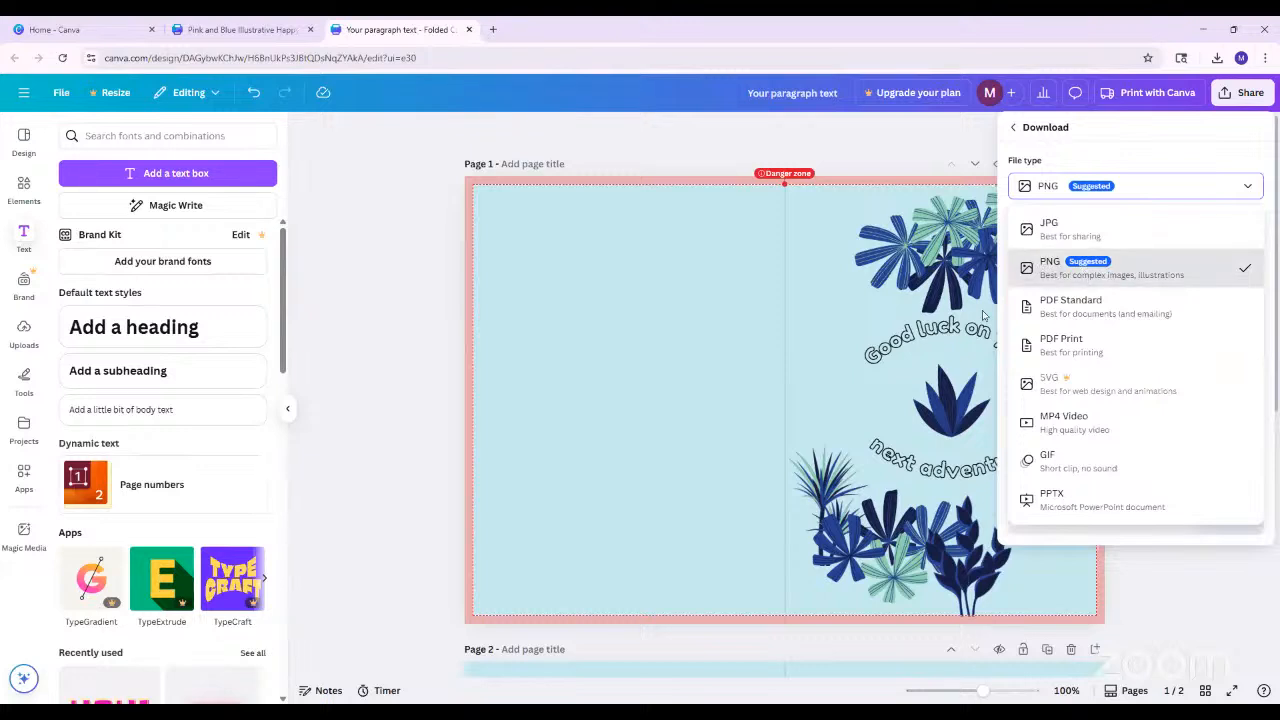
{"action": "left_click", "coordinate": [1087, 230]}
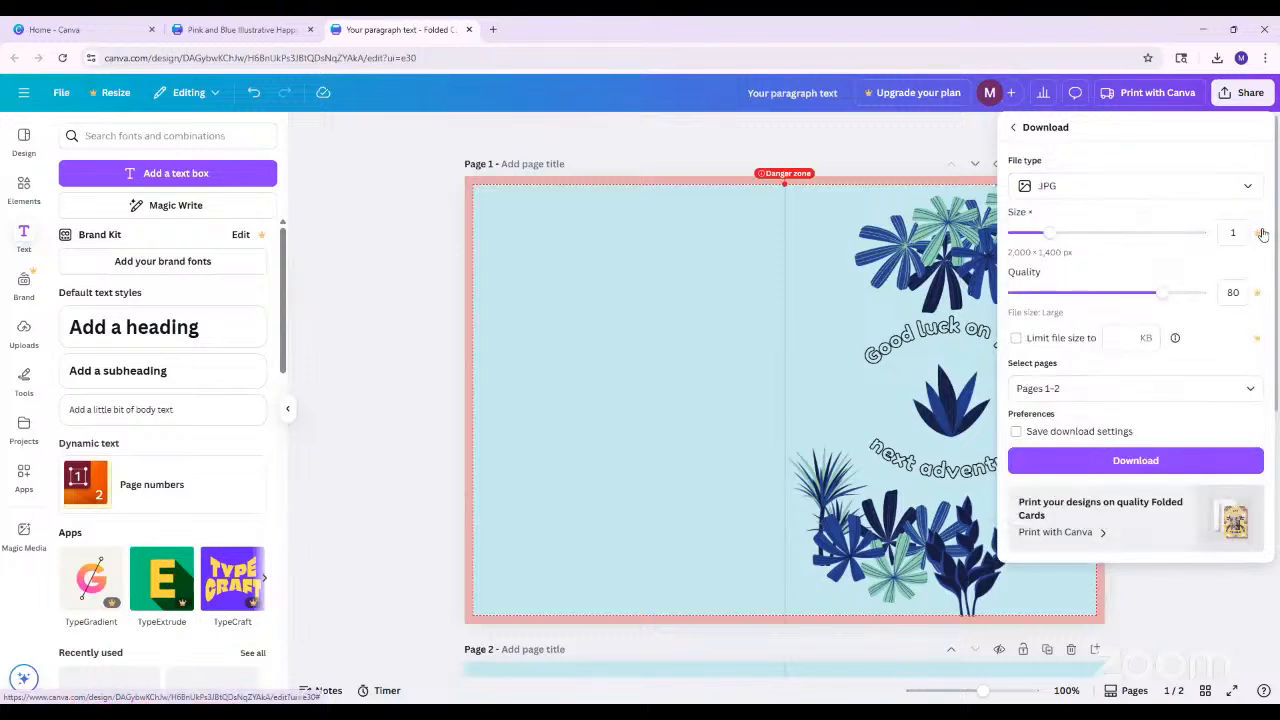
{"action": "left_click", "coordinate": [1084, 388]}
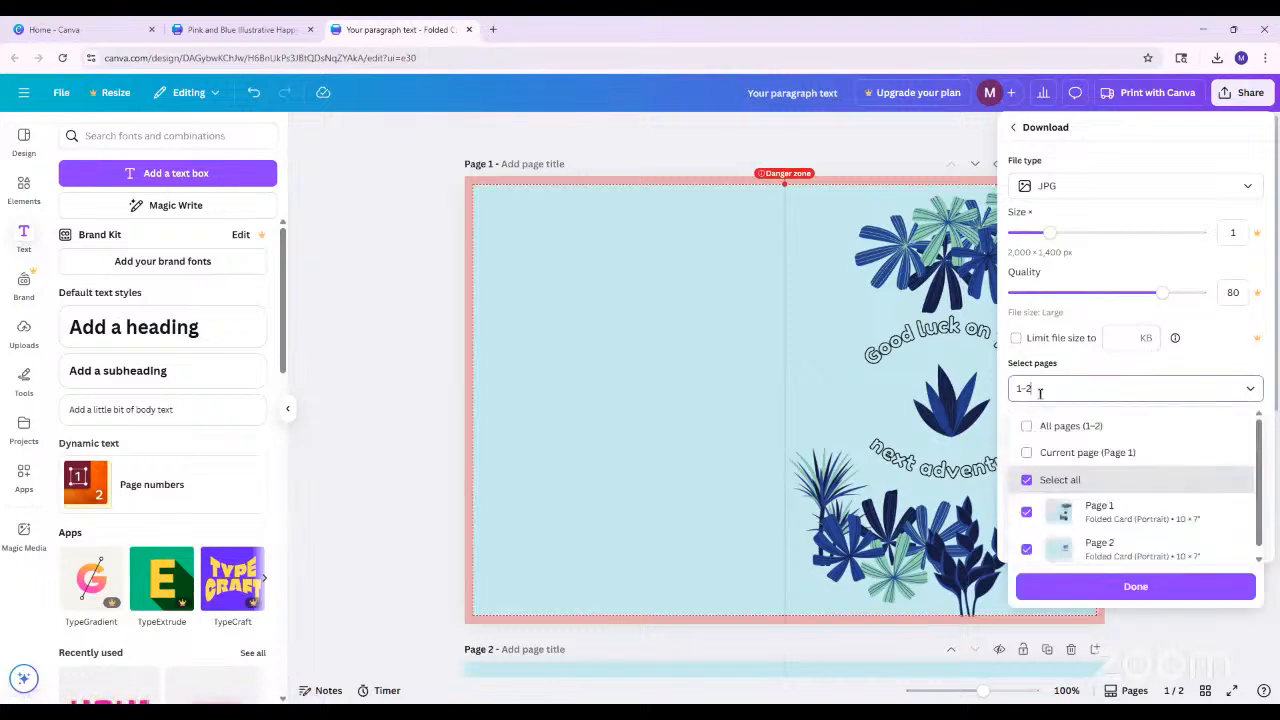
{"action": "left_click", "coordinate": [1251, 389]}
{"action": "left_click", "coordinate": [1097, 468]}
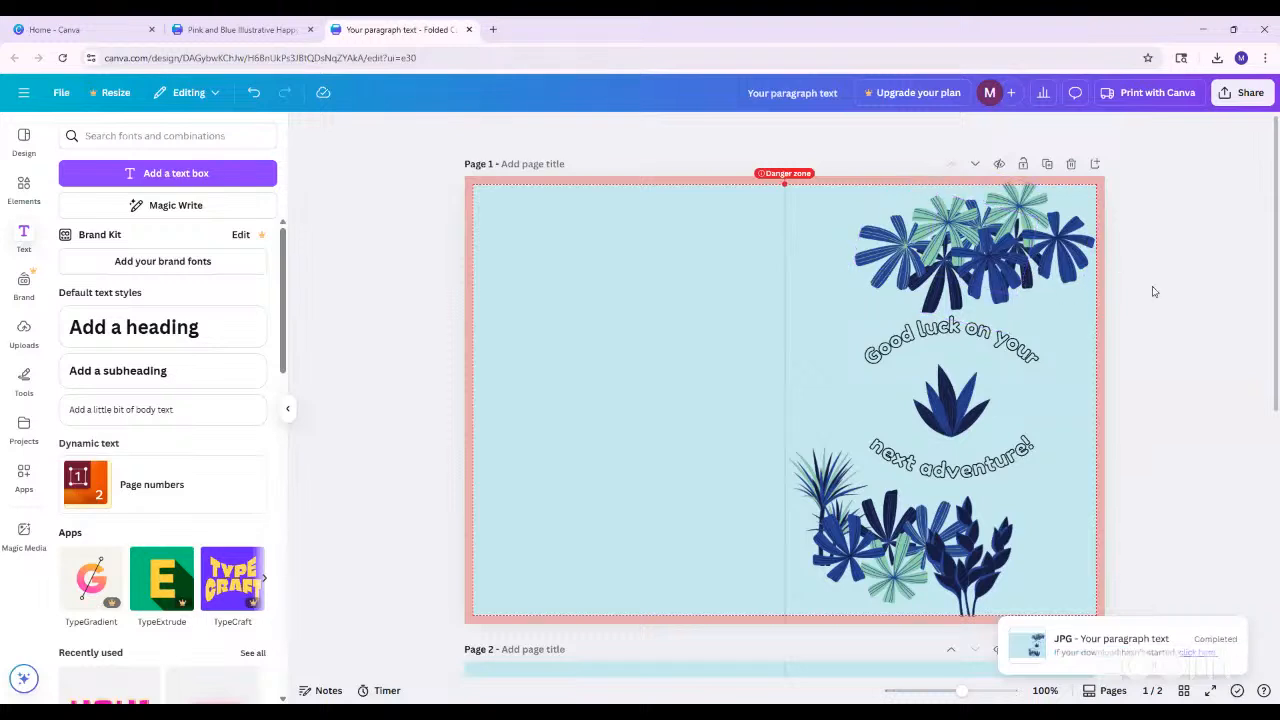
{"action": "left_click", "coordinate": [1246, 93]}
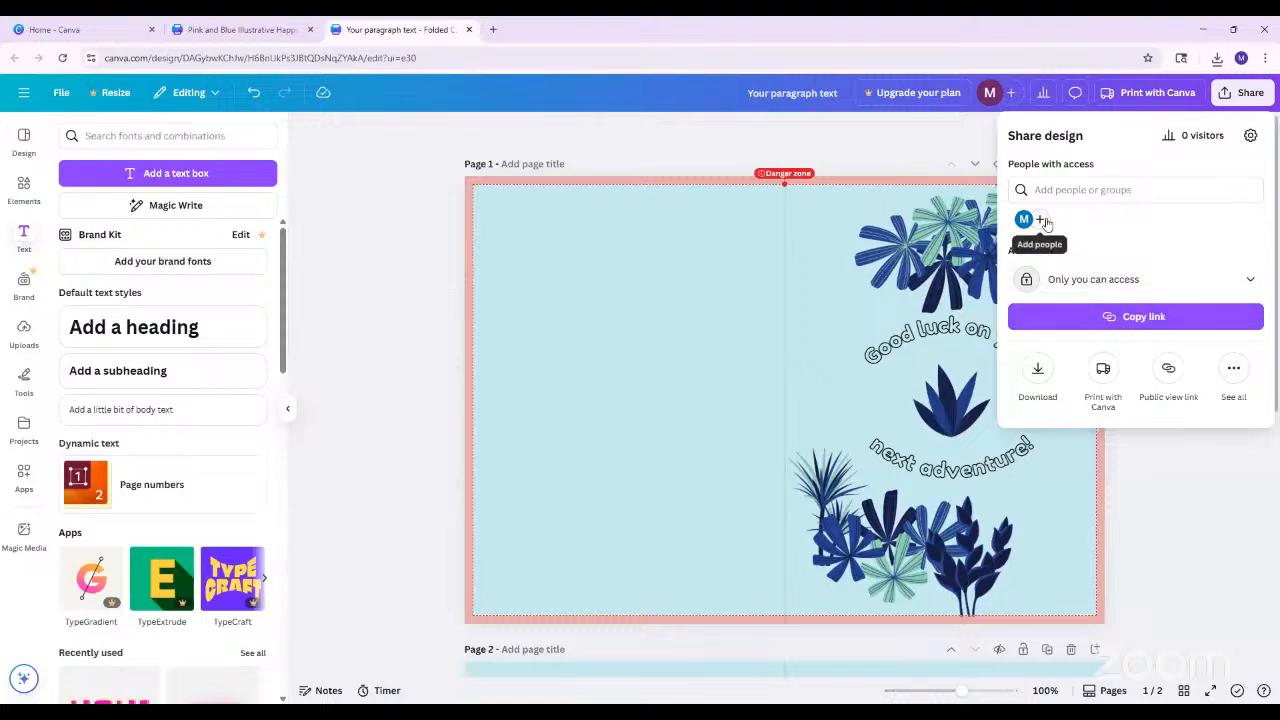
{"action": "left_click", "coordinate": [1204, 526]}
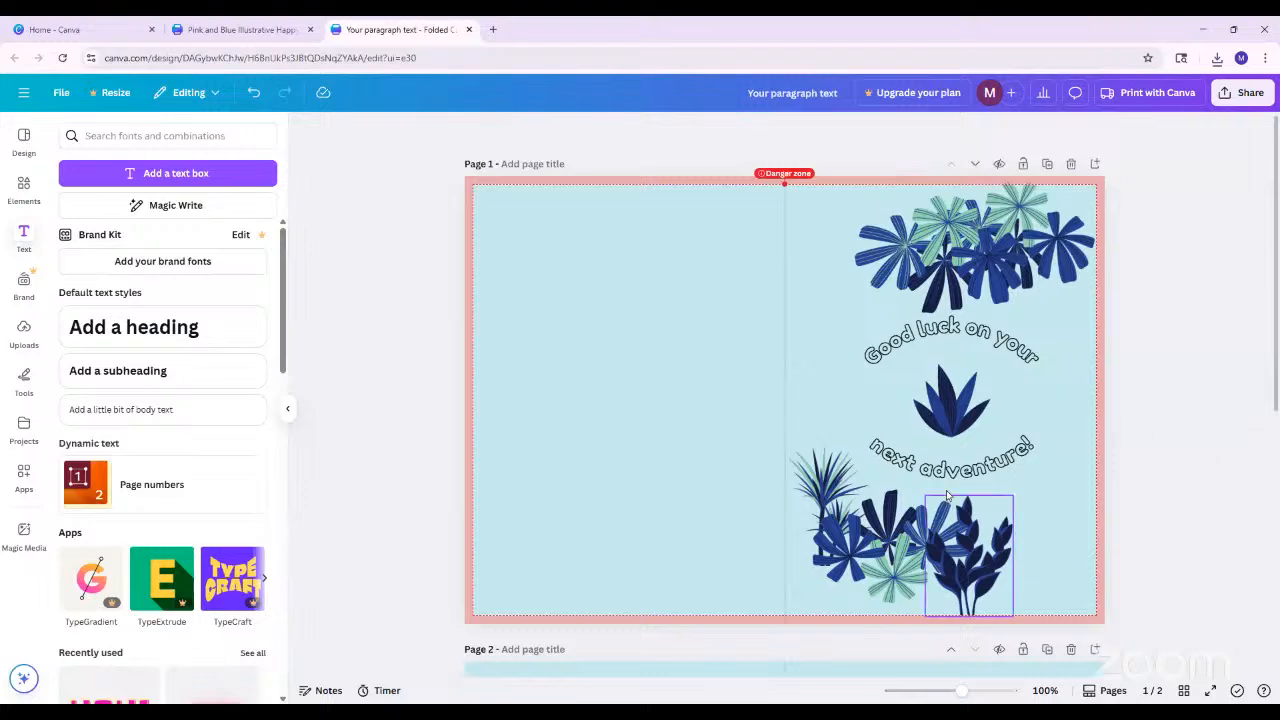
{"action": "scroll", "coordinate": [945, 490], "scroll_direction": "down", "scroll_amount": 5}
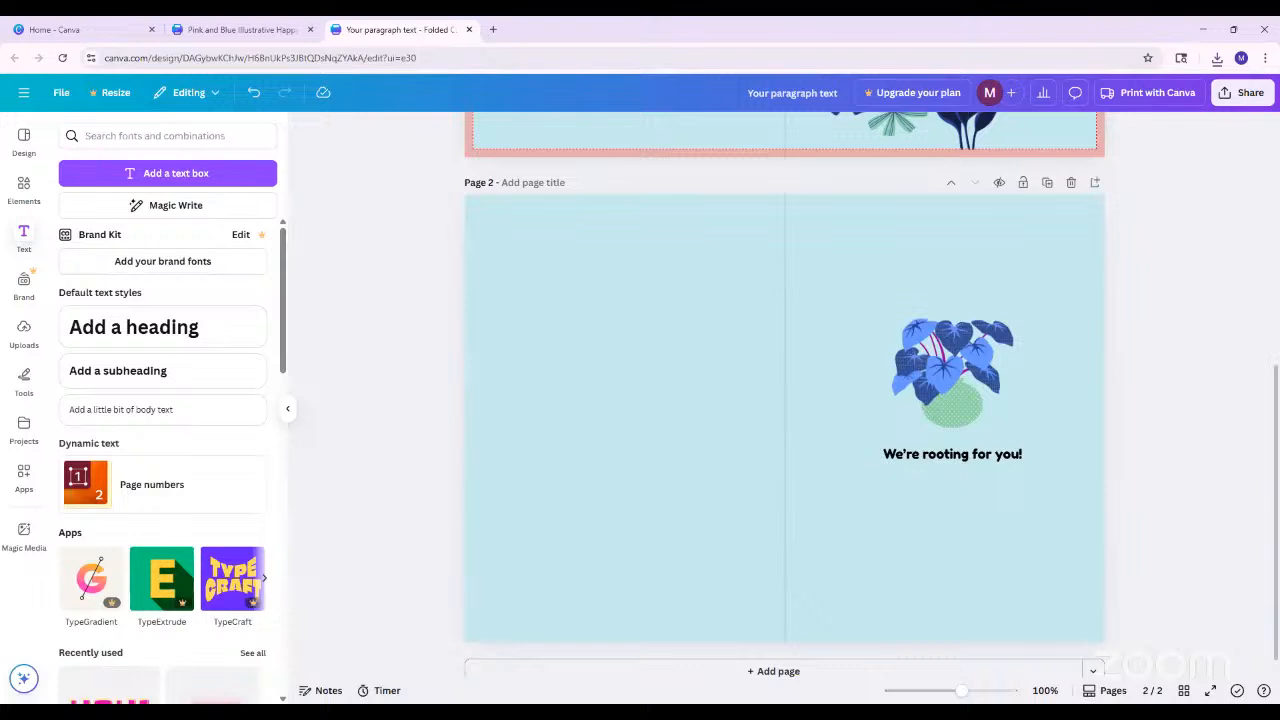
{"action": "scroll", "coordinate": [789, 517], "scroll_direction": "up", "scroll_amount": 5}
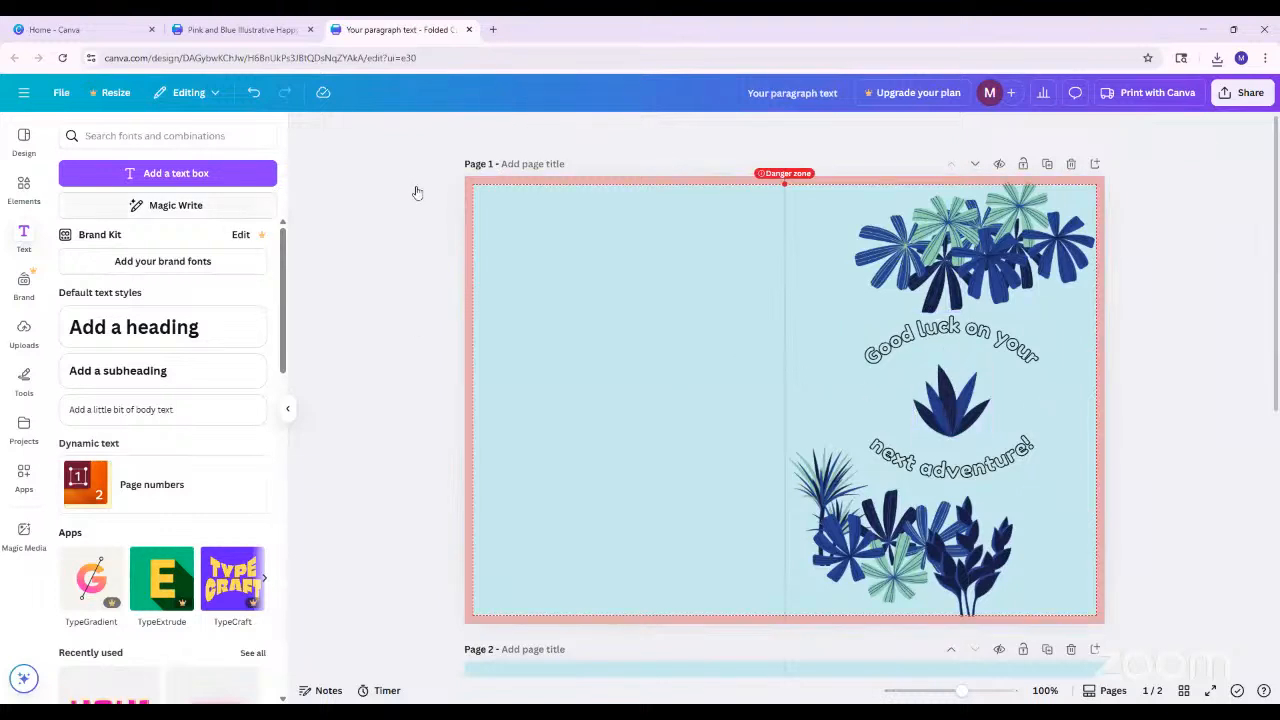
Apply the Pulse animation effect to the blue leaf plant between the two curved texts on page 1
{"action": "left_click", "coordinate": [287, 409]}
{"action": "left_click", "coordinate": [808, 410]}
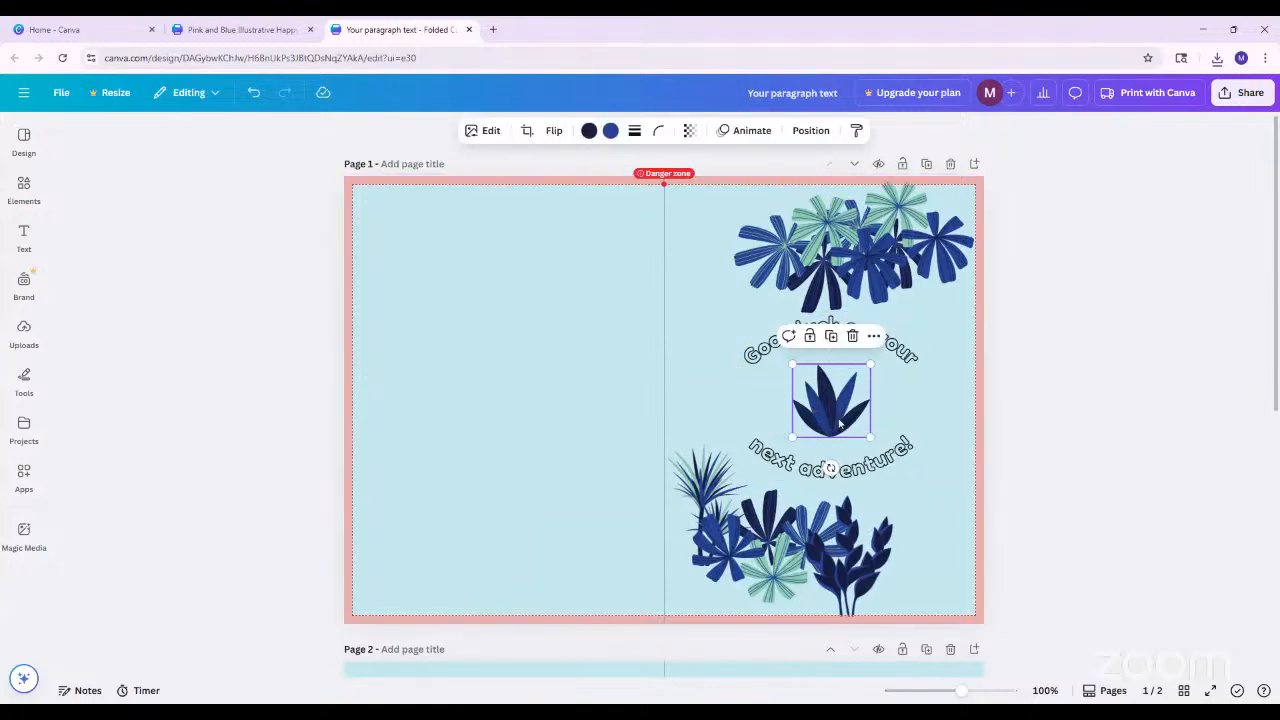
{"action": "left_click", "coordinate": [740, 131]}
{"action": "scroll", "coordinate": [130, 592], "scroll_direction": "down", "scroll_amount": 2}
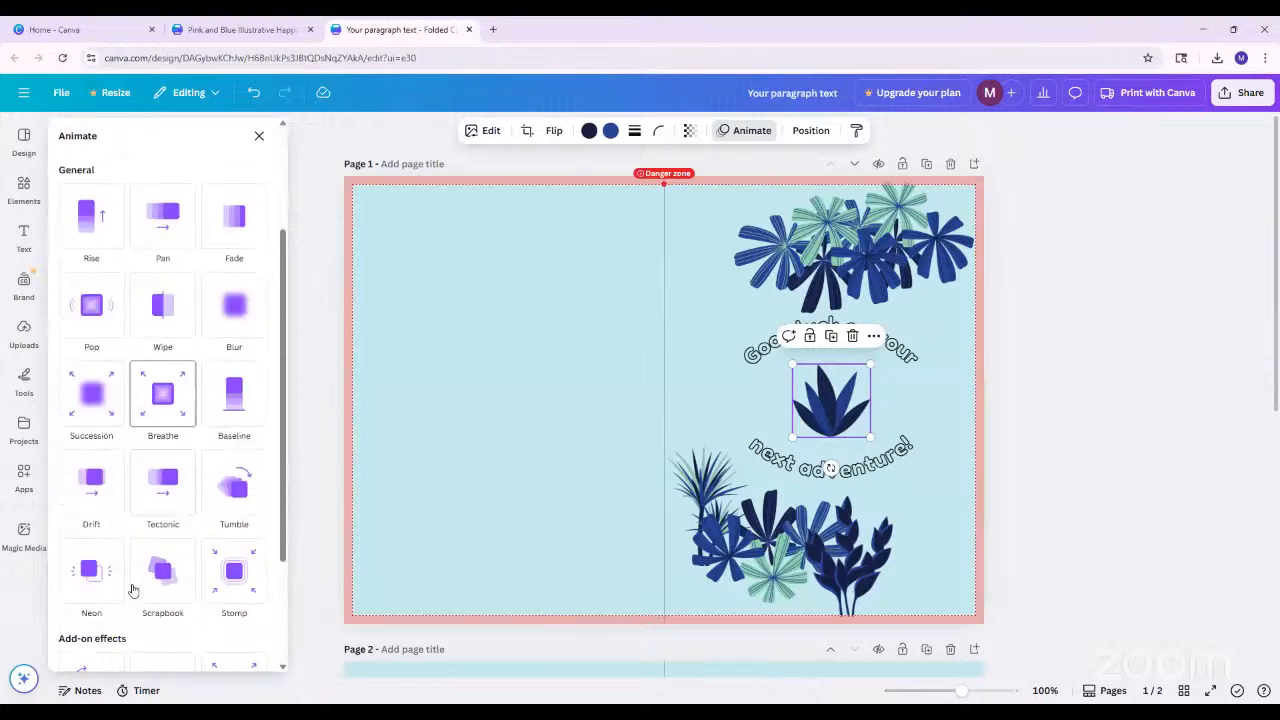
{"action": "scroll", "coordinate": [160, 565], "scroll_direction": "down", "scroll_amount": 3}
{"action": "scroll", "coordinate": [165, 550], "scroll_direction": "up", "scroll_amount": 6}
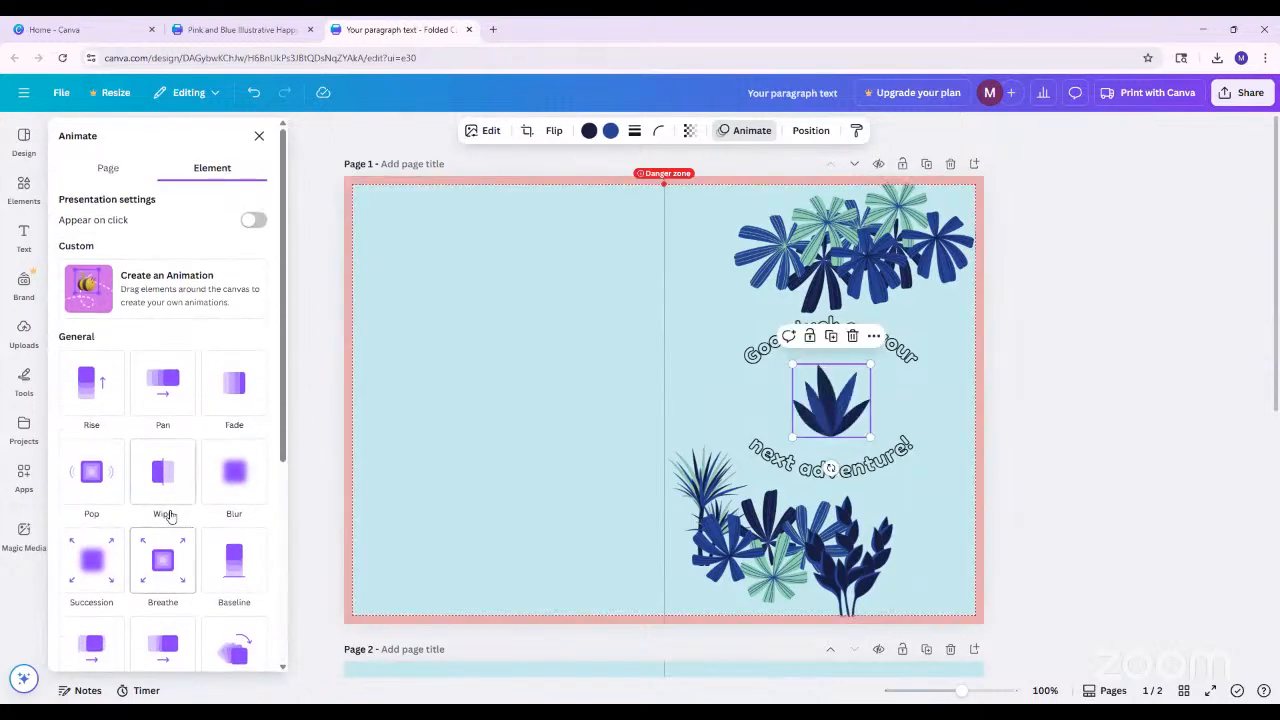
{"action": "scroll", "coordinate": [168, 505], "scroll_direction": "down", "scroll_amount": 4}
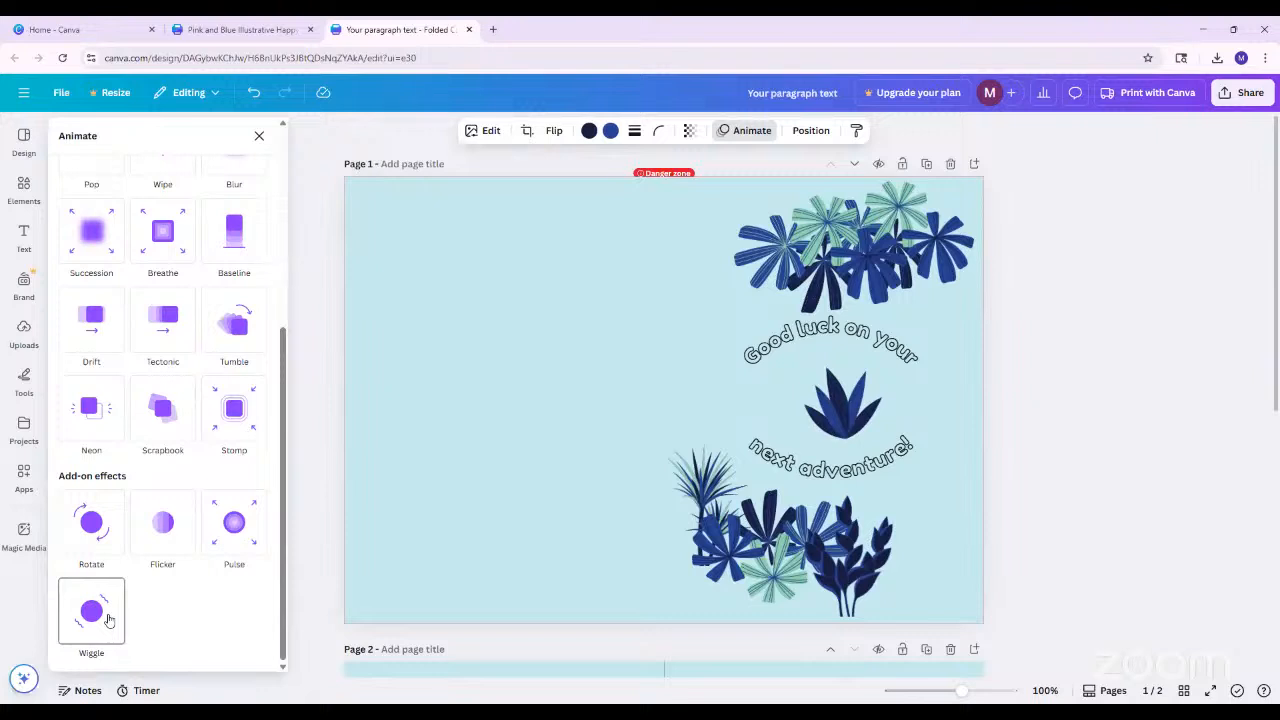
{"action": "left_click", "coordinate": [245, 537]}
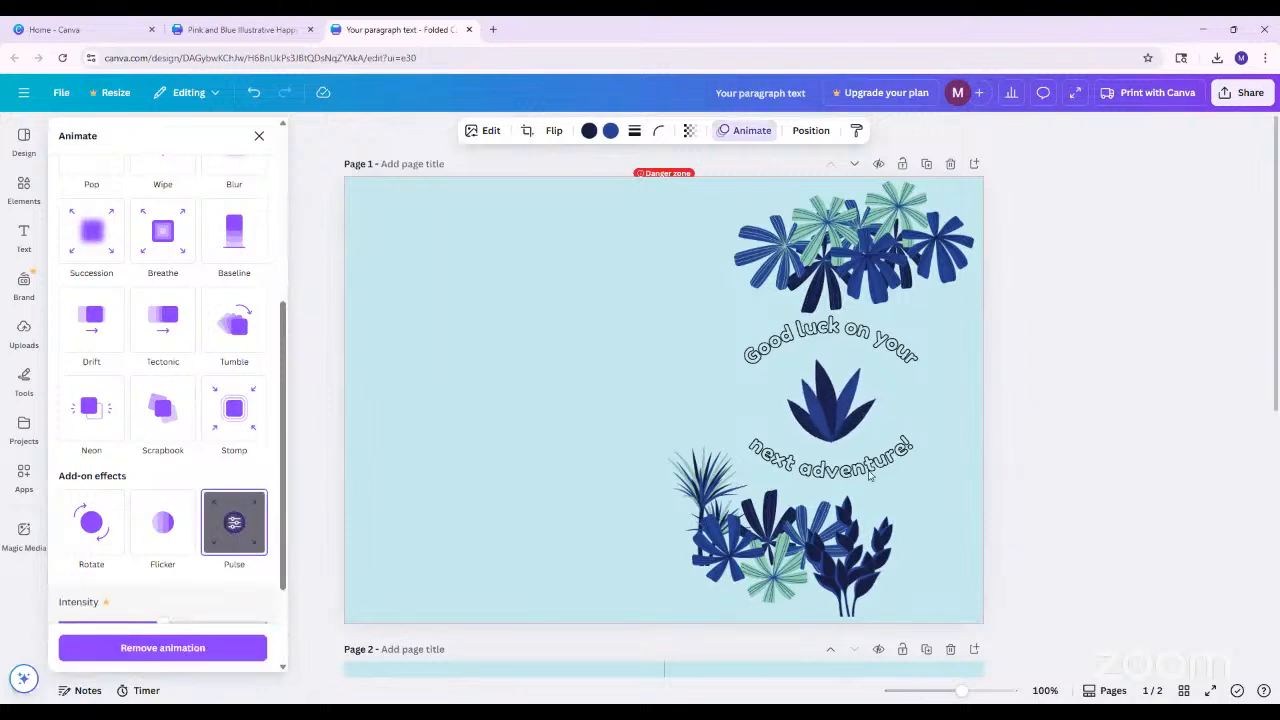
{"action": "left_click", "coordinate": [869, 477]}
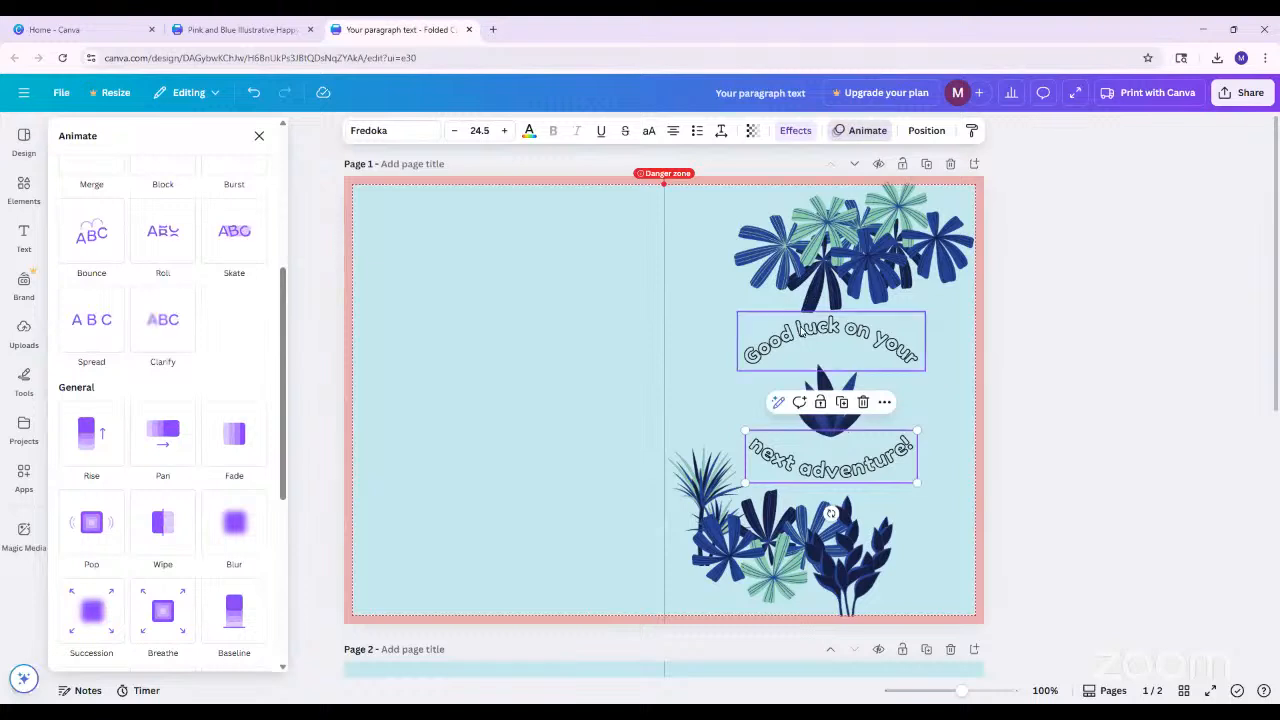
{"action": "left_click", "coordinate": [800, 333]}
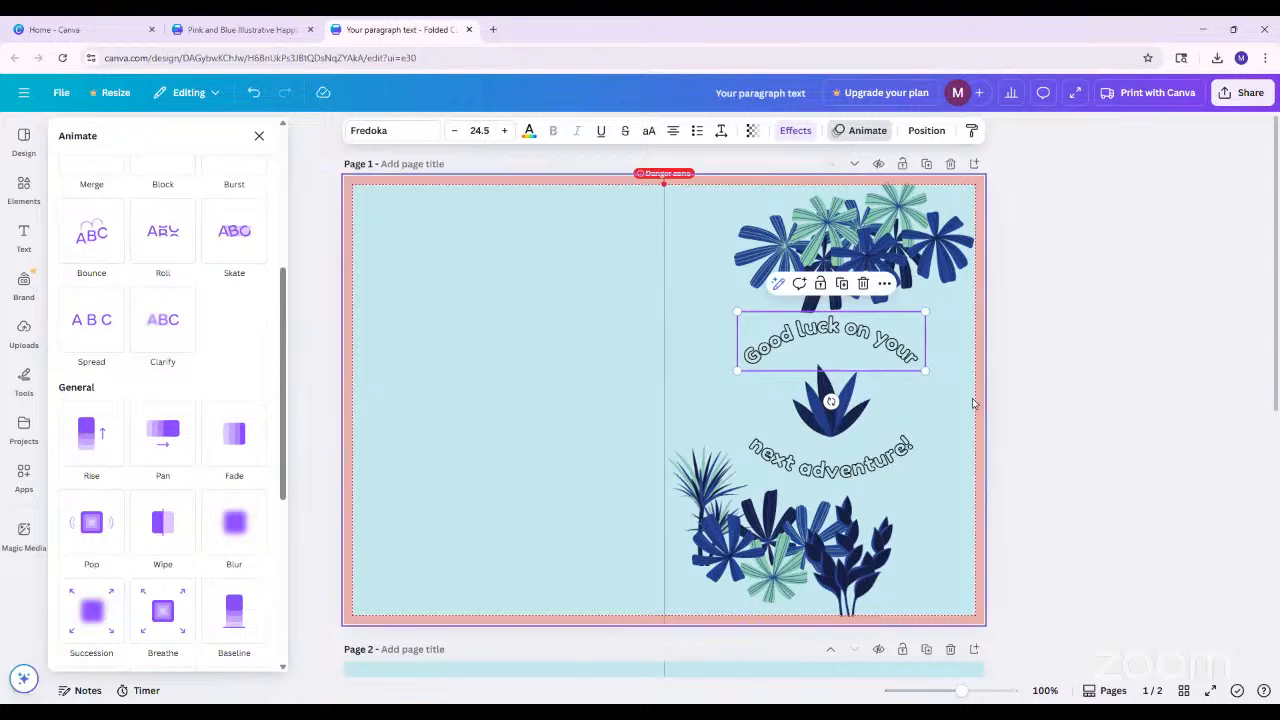
{"action": "scroll", "coordinate": [1000, 440], "scroll_direction": "down", "scroll_amount": 3}
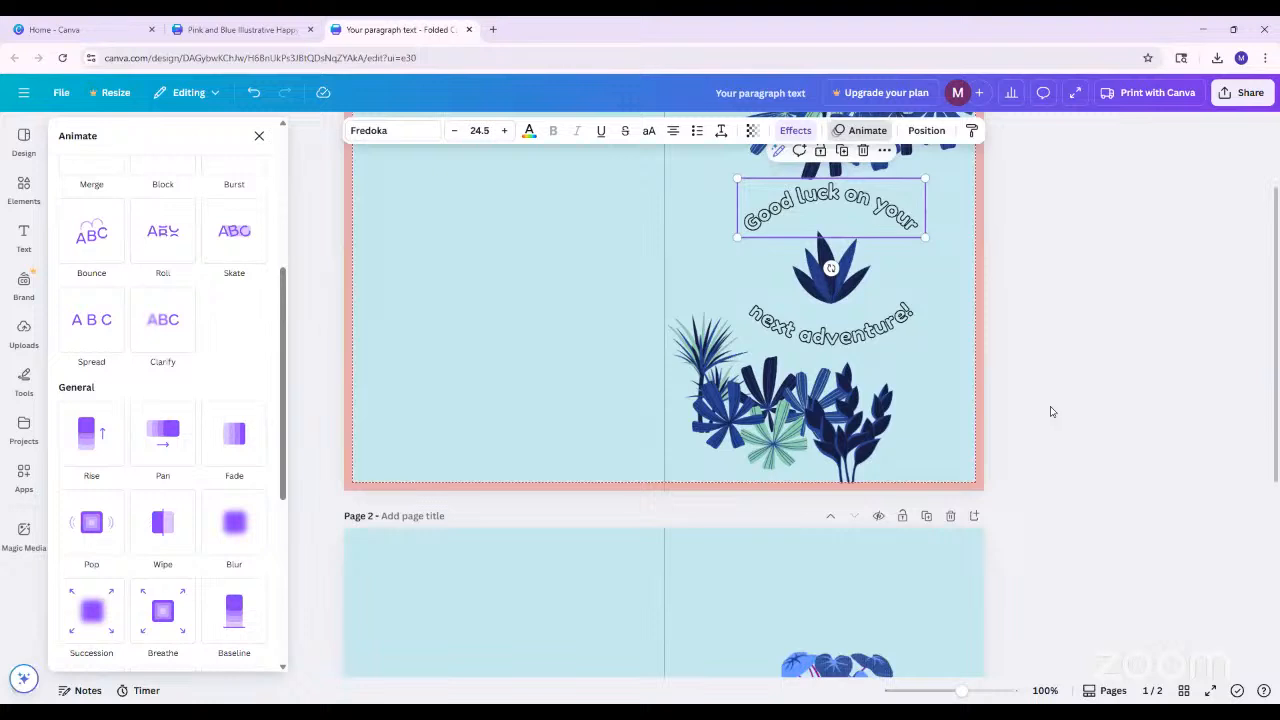
{"action": "key", "text": "Escape"}
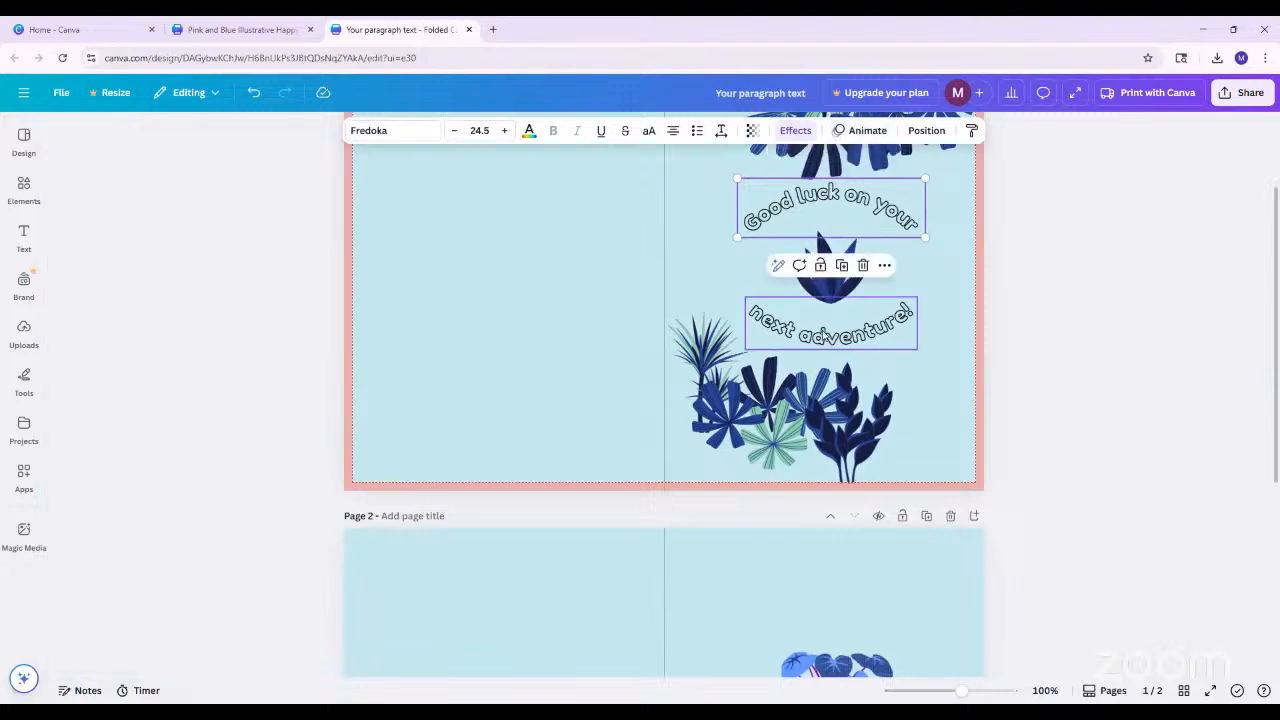
{"action": "scroll", "coordinate": [785, 400], "scroll_direction": "up", "scroll_amount": 3}
{"action": "left_click", "coordinate": [785, 350]}
{"action": "left_click", "coordinate": [798, 453], "text": "shift"}
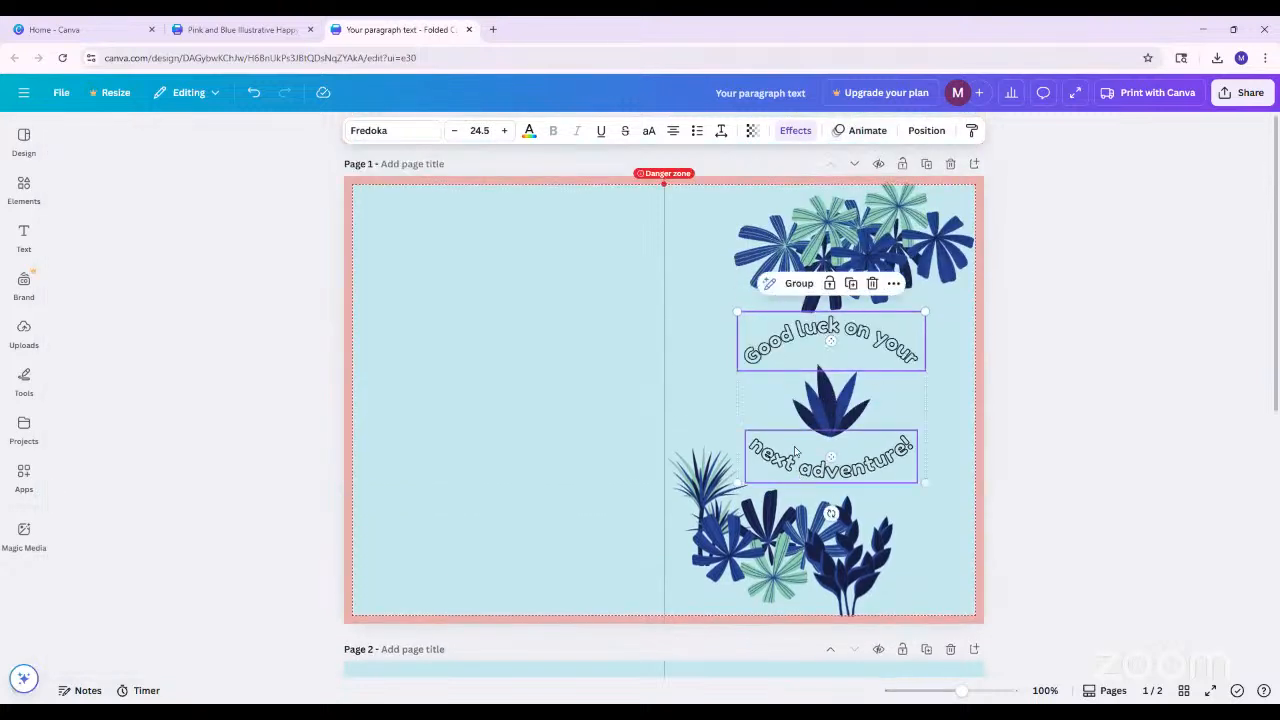
{"action": "mouse_move", "coordinate": [830, 343]}
{"action": "left_mouse_down"}
{"action": "mouse_move", "coordinate": [489, 362]}
{"action": "mouse_move", "coordinate": [771, 332]}
{"action": "mouse_move", "coordinate": [826, 342]}
{"action": "left_mouse_up"}
{"action": "left_click", "coordinate": [1111, 351]}
Flatten the "Good luck on your" text on the cover by reducing its curve to 0
{"action": "left_click", "coordinate": [844, 358]}
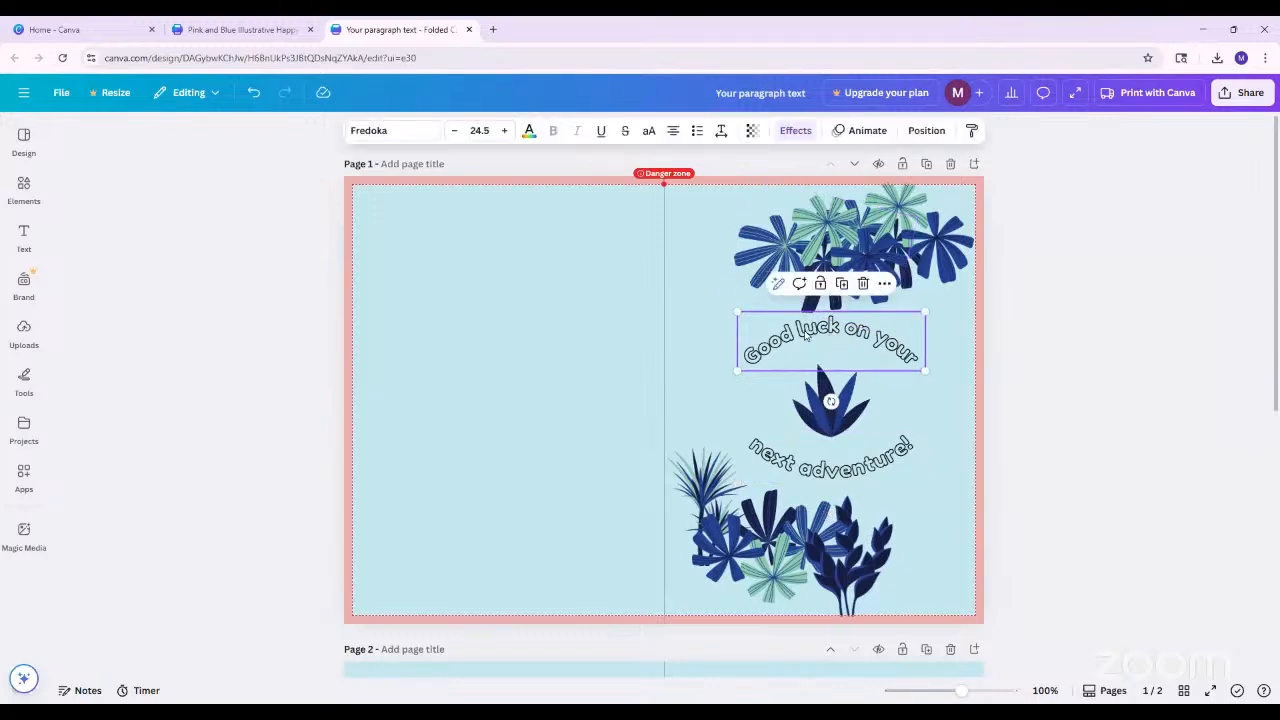
{"action": "left_click", "coordinate": [795, 130]}
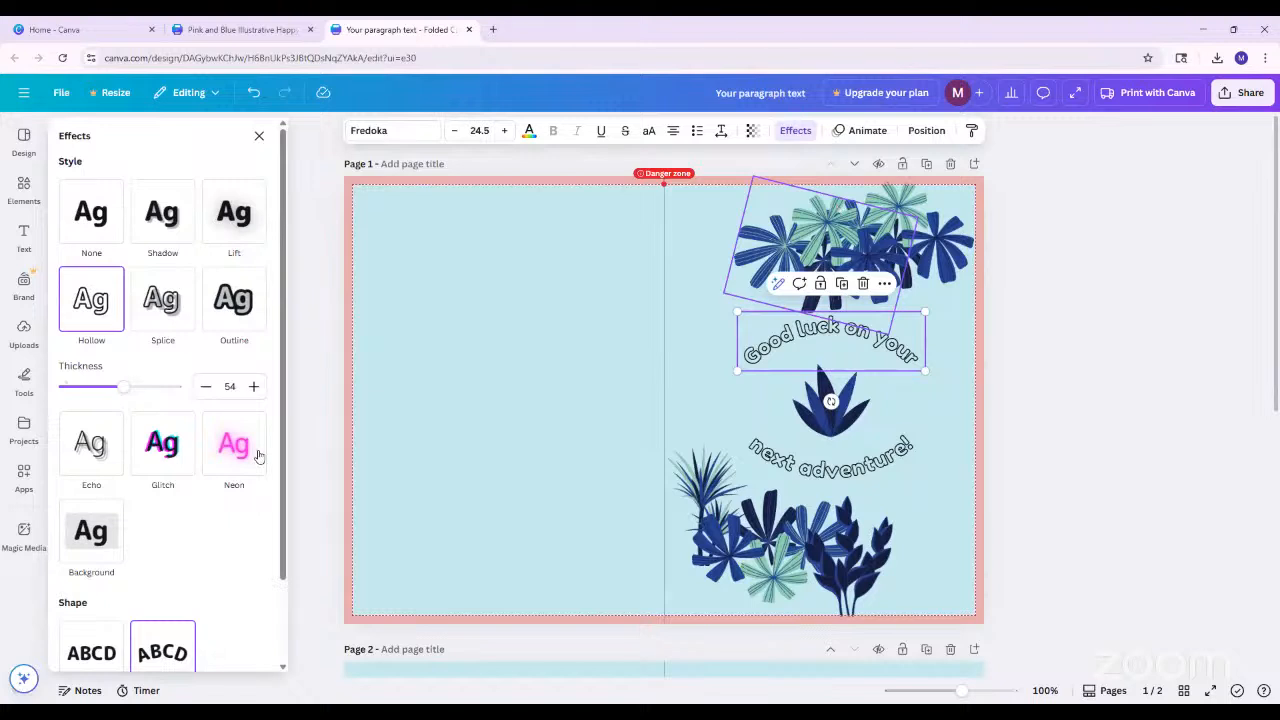
{"action": "scroll", "coordinate": [257, 455], "scroll_direction": "down", "scroll_amount": 1}
{"action": "left_click", "coordinate": [170, 553]}
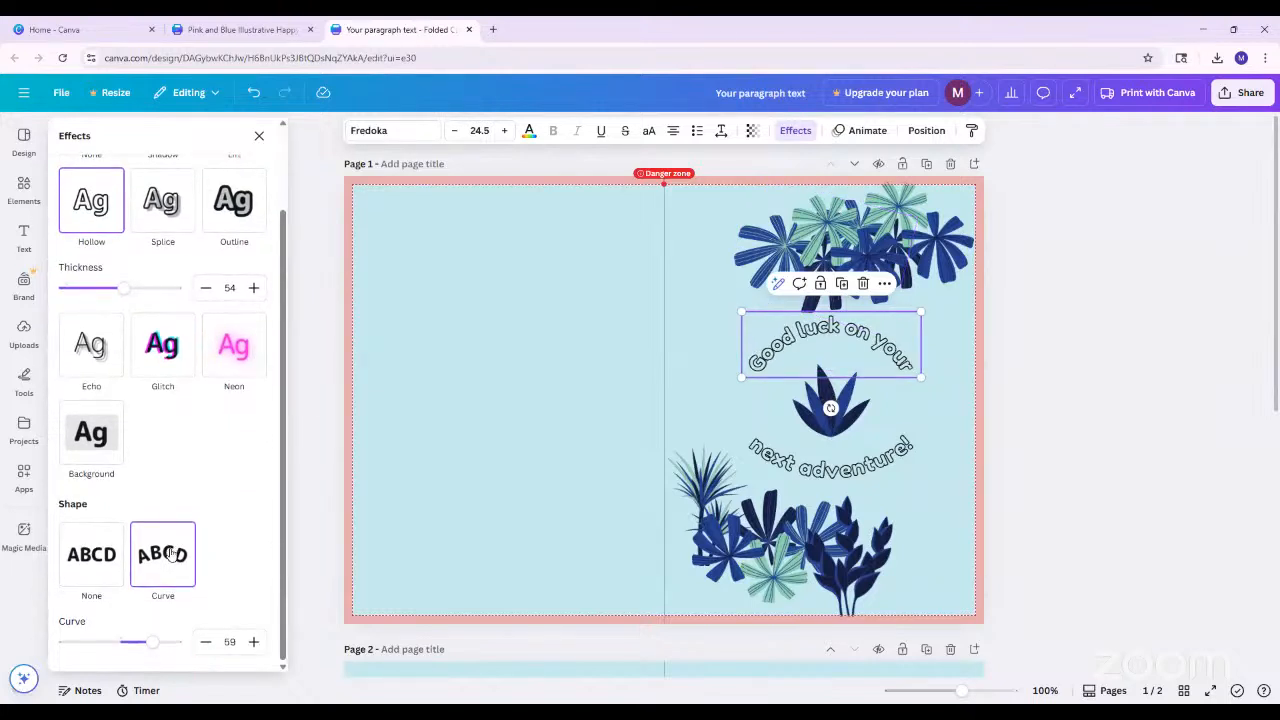
{"action": "left_click_drag", "start_coordinate": [152, 641], "coordinate": [123, 650]}
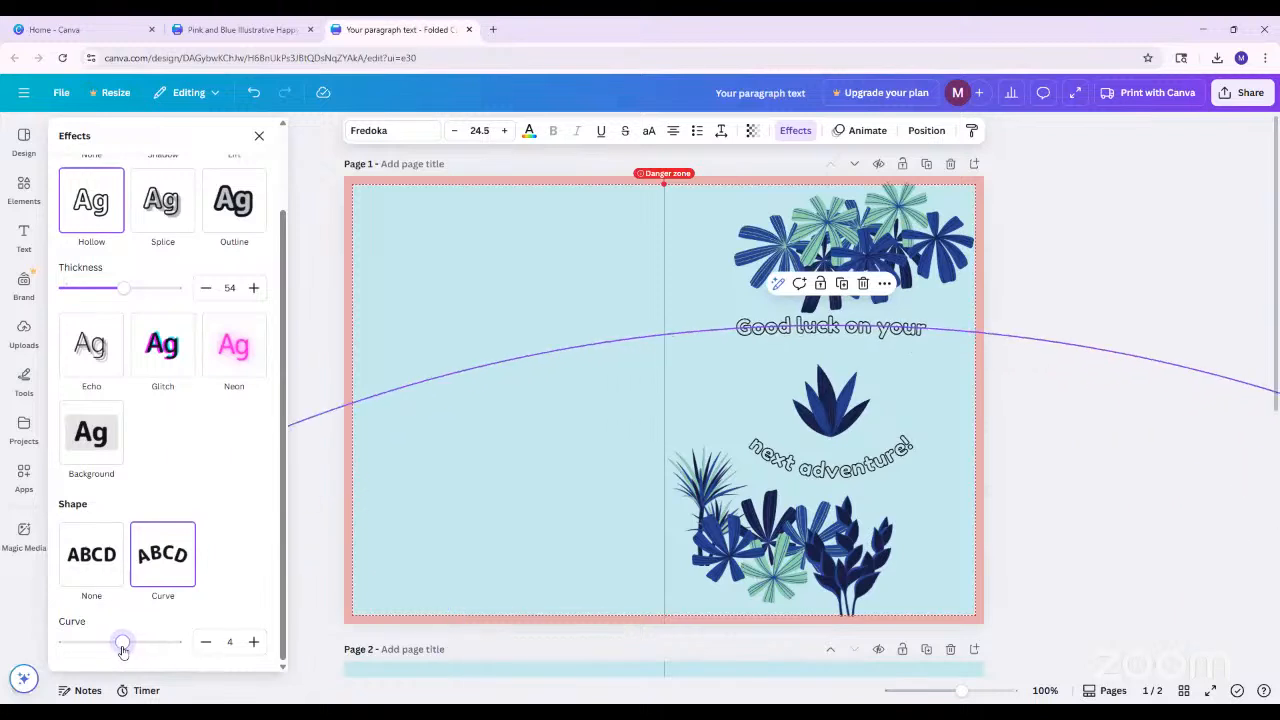
{"action": "left_click", "coordinate": [305, 518]}
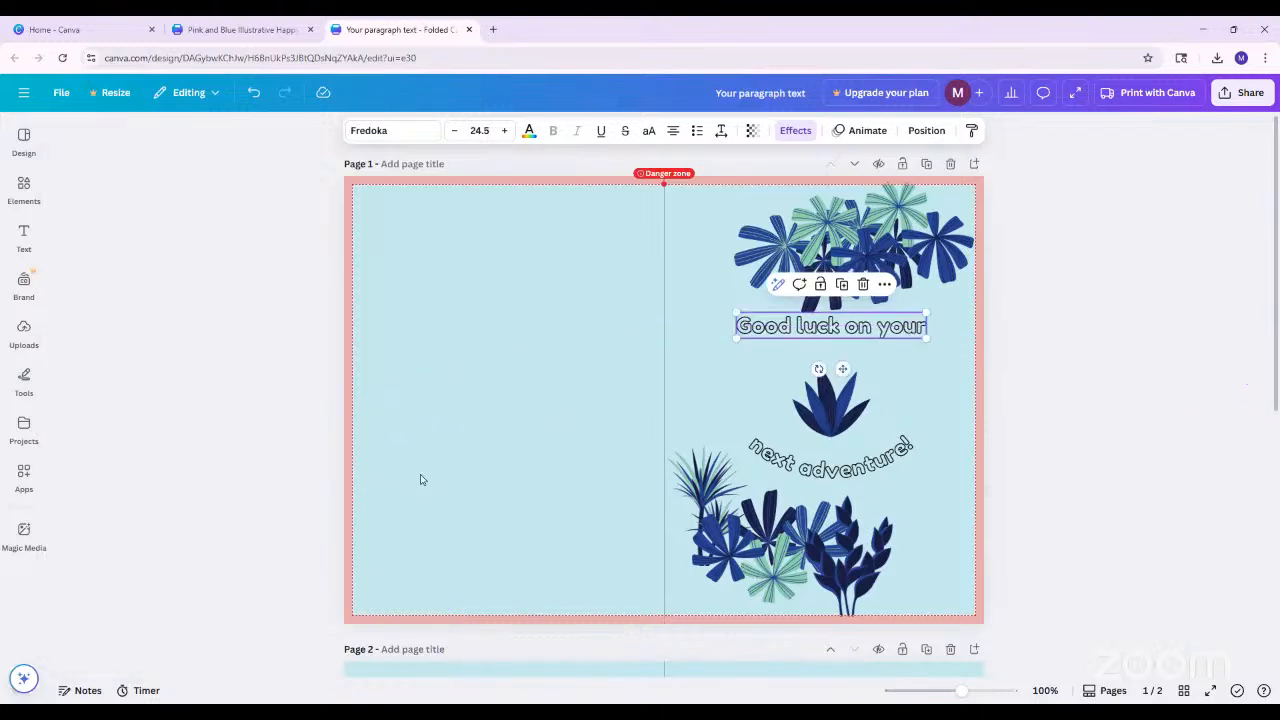
{"action": "left_click", "coordinate": [1058, 331]}
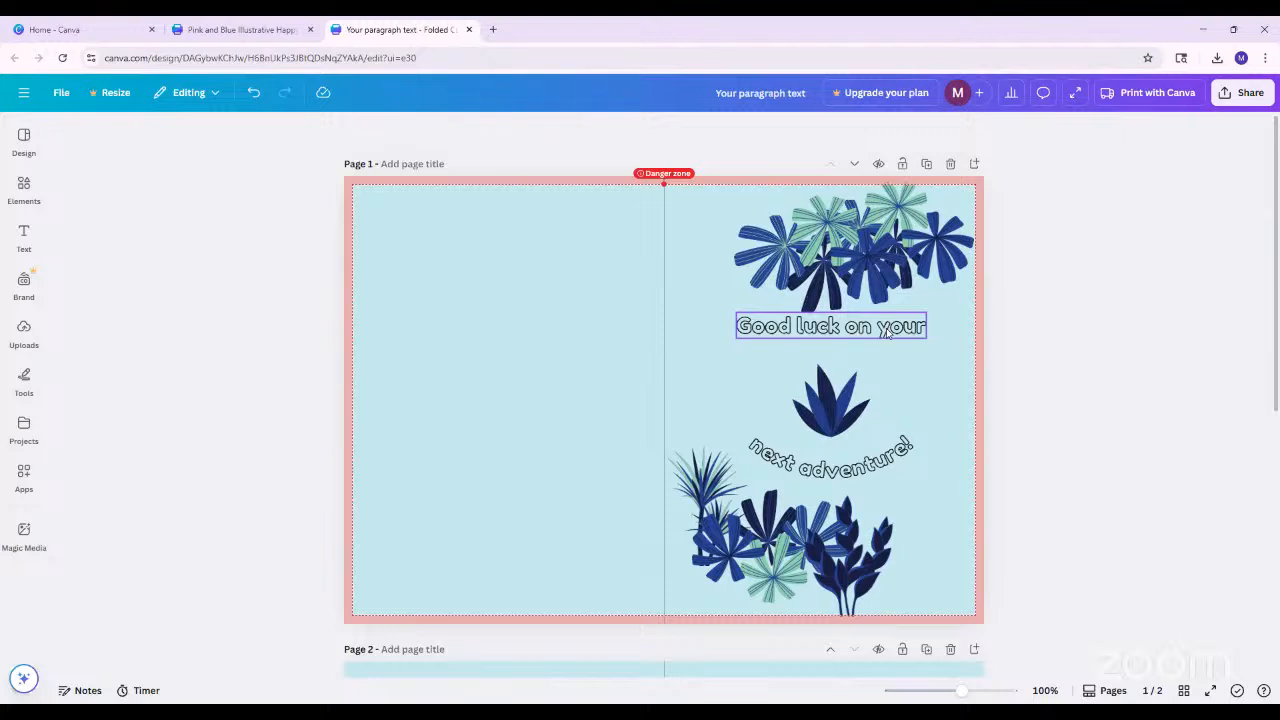
Reapply an upward curve of 46 to the "Good luck on your" text on the cover
{"action": "left_click", "coordinate": [885, 333]}
{"action": "left_click", "coordinate": [795, 130]}
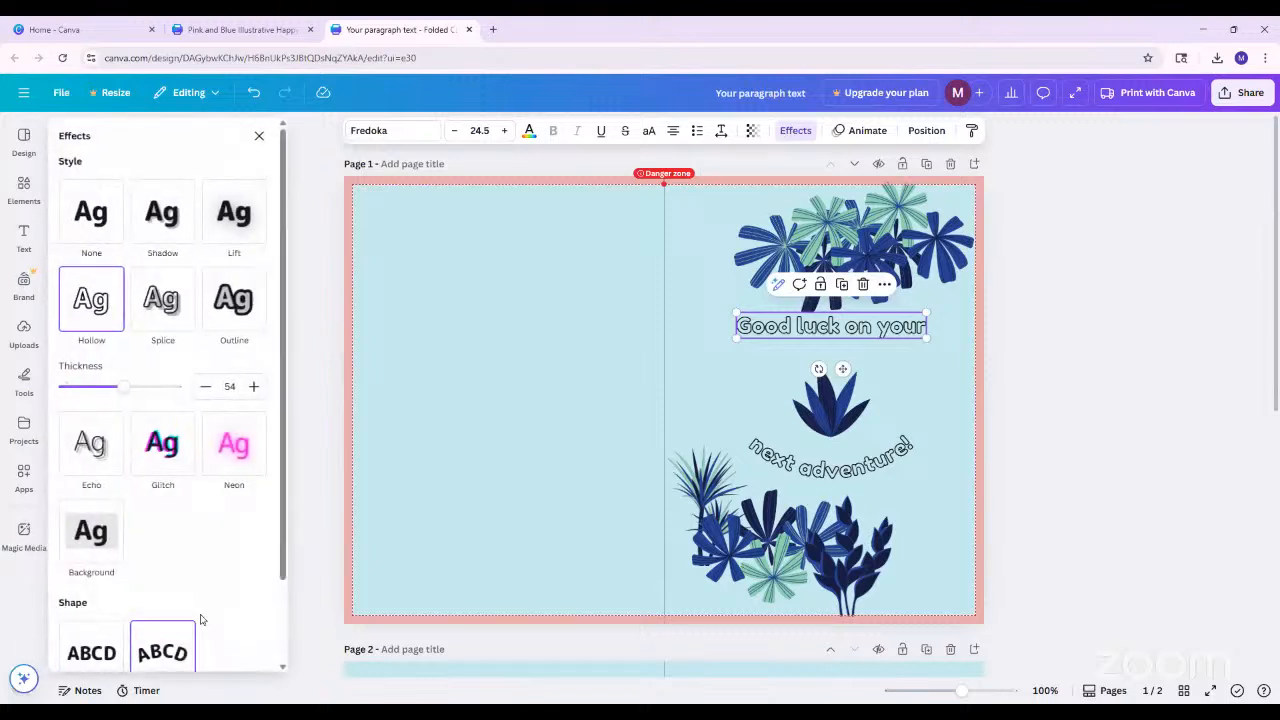
{"action": "scroll", "coordinate": [182, 566], "scroll_direction": "down", "scroll_amount": 1}
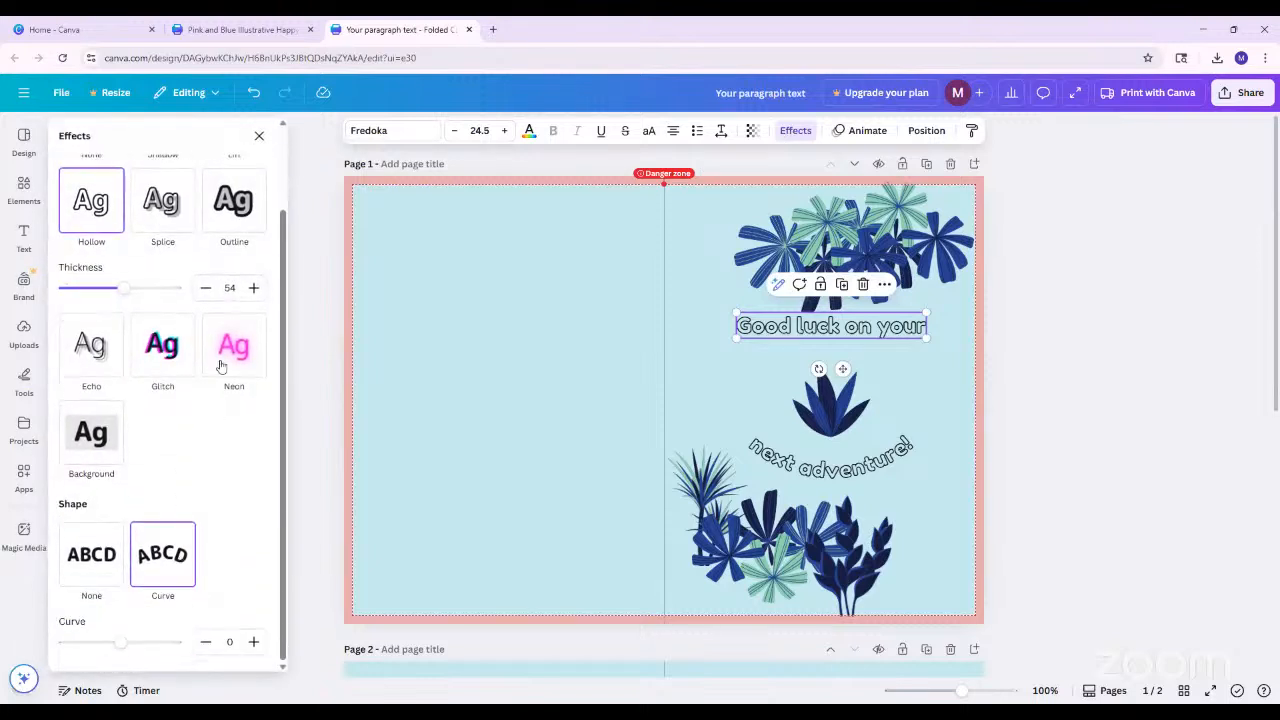
{"action": "left_click", "coordinate": [160, 555]}
{"action": "left_click", "coordinate": [155, 643]}
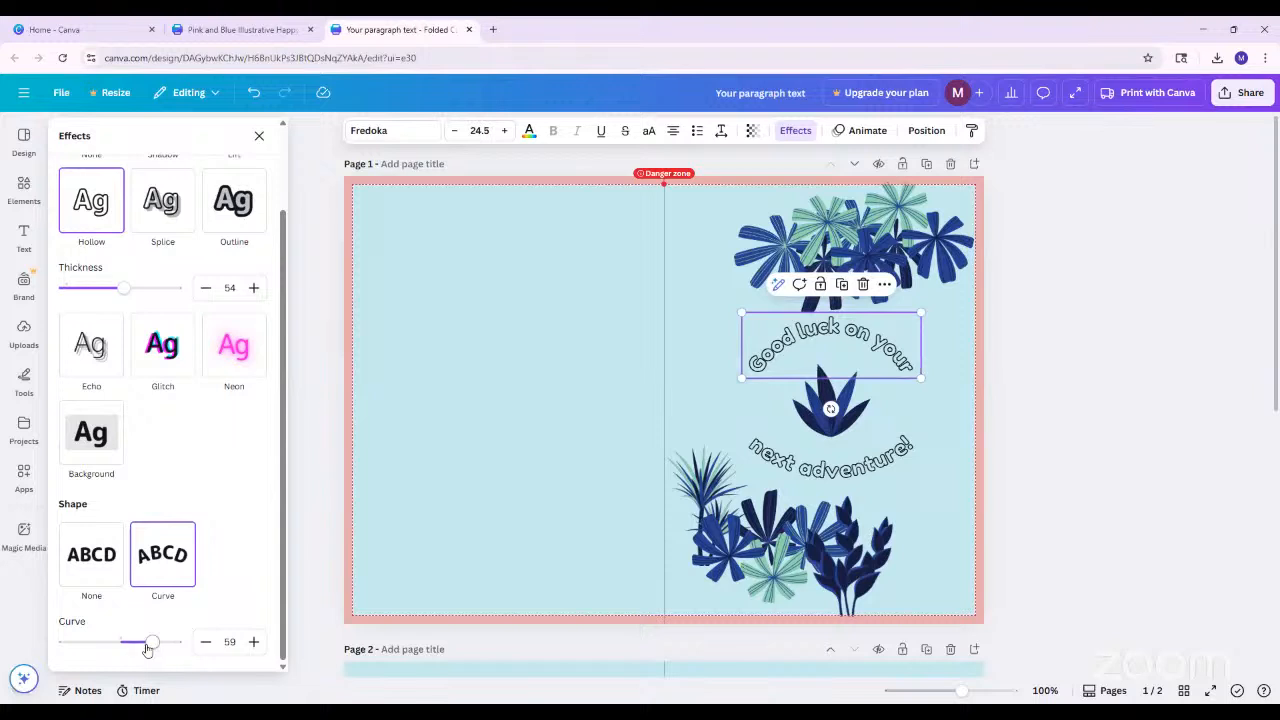
{"action": "mouse_move", "coordinate": [152, 645]}
{"action": "left_mouse_down"}
{"action": "mouse_move", "coordinate": [171, 645]}
{"action": "mouse_move", "coordinate": [76, 644]}
{"action": "mouse_move", "coordinate": [146, 642]}
{"action": "left_mouse_up"}
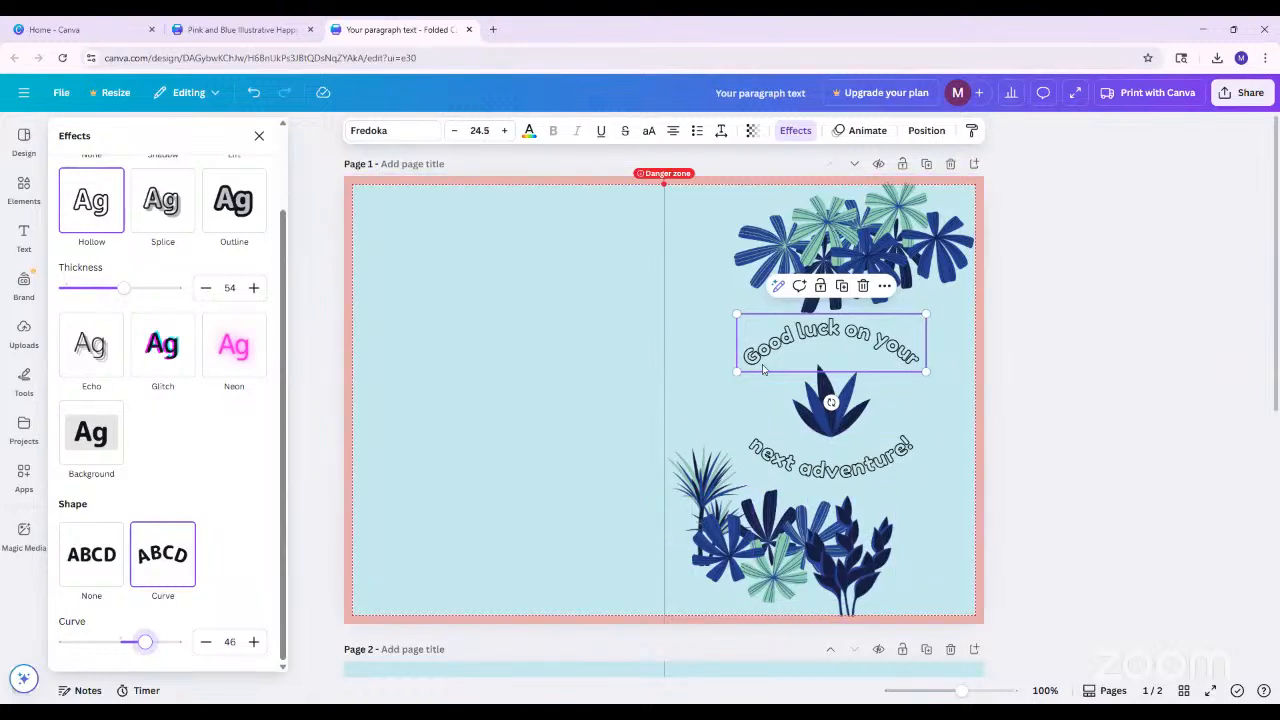
Delete the "next adventure!" text on the cover and place a copy of the "Good luck on your" text below the leaf plant
{"action": "left_click", "coordinate": [832, 465]}
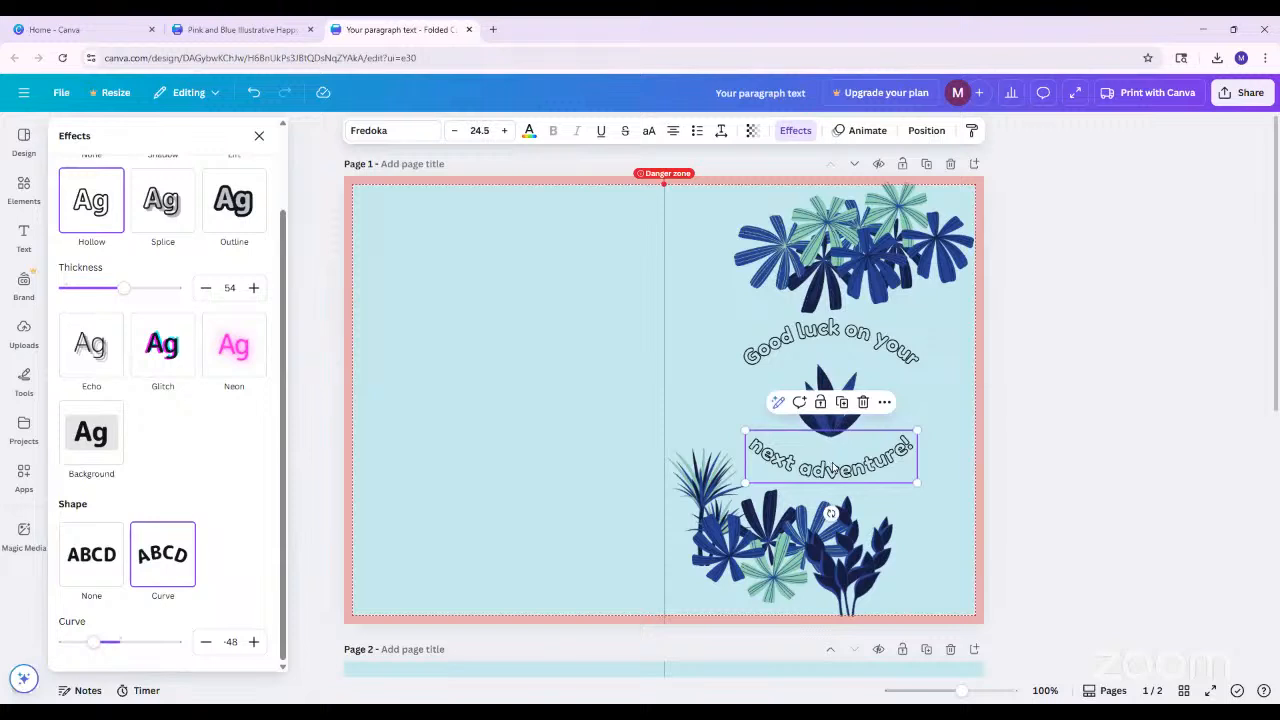
{"action": "key", "text": "Delete"}
{"action": "left_click", "coordinate": [848, 340]}
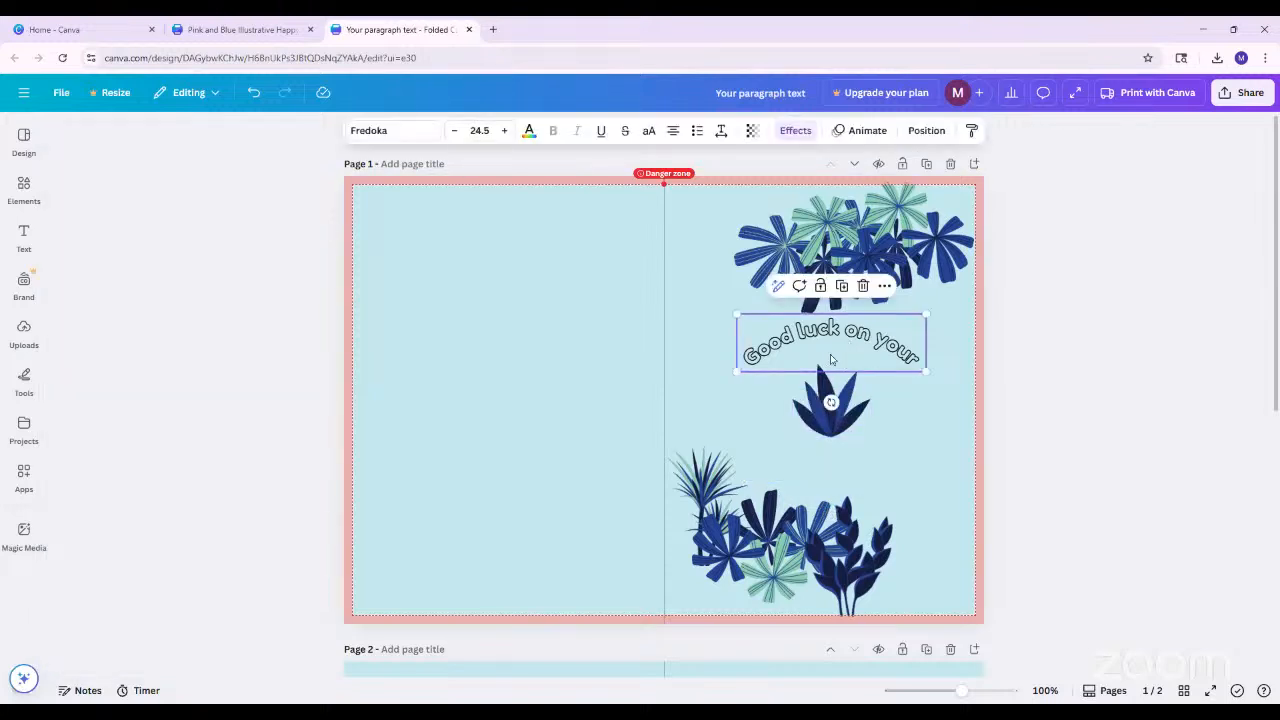
{"action": "left_click", "coordinate": [780, 352]}
{"action": "left_click", "coordinate": [1078, 357]}
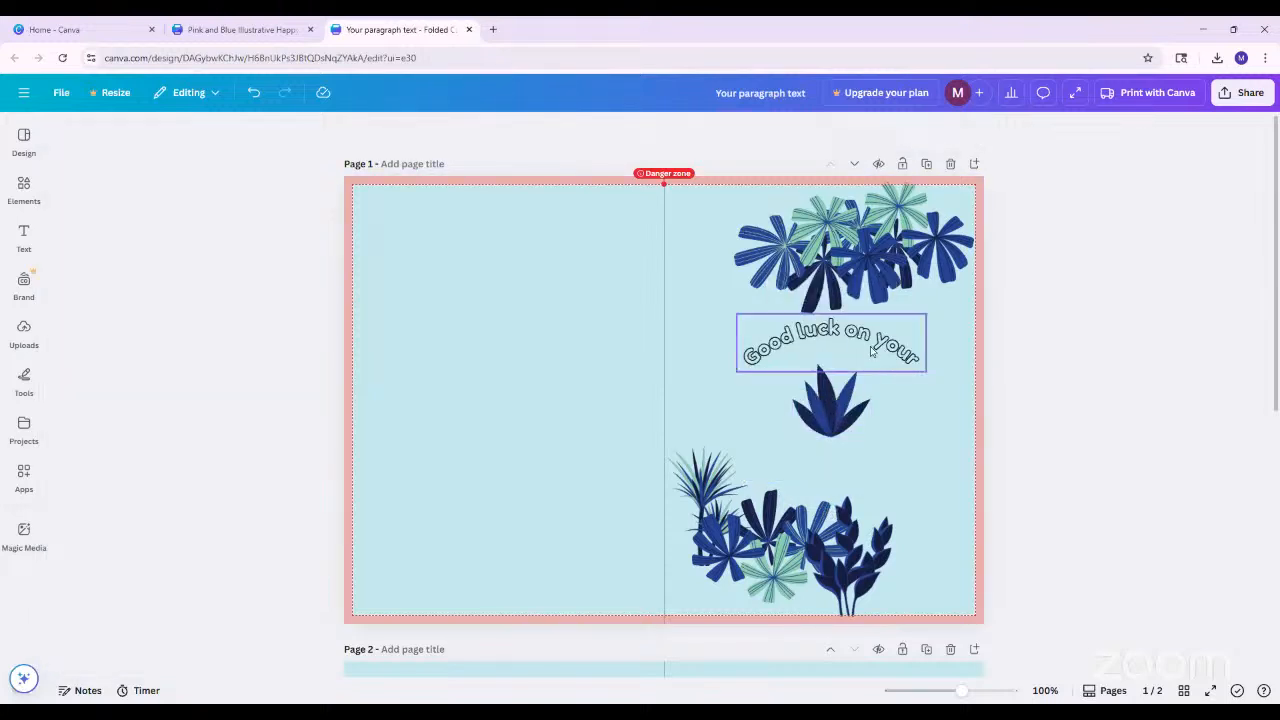
{"action": "left_click", "coordinate": [872, 349]}
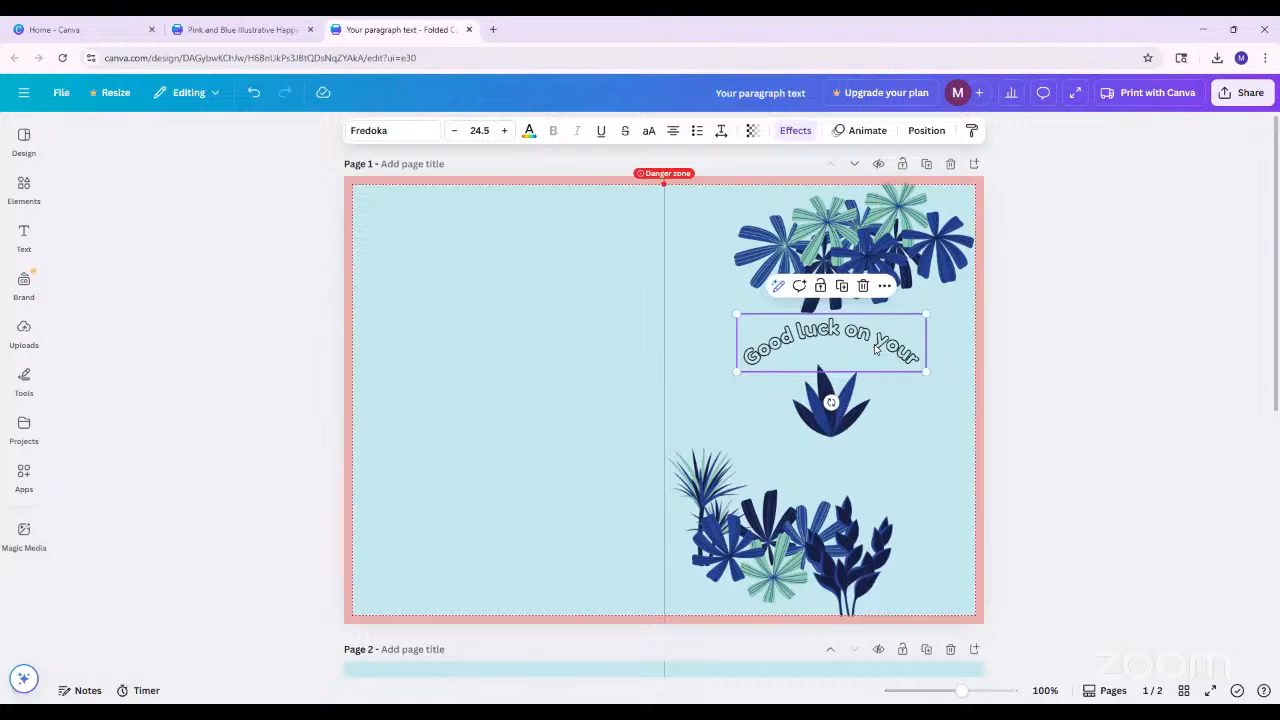
{"action": "key", "text": "ctrl+v"}
{"action": "left_click_drag", "start_coordinate": [870, 362], "coordinate": [864, 481]}
Replace the wording of the copied text below the leaf plant with "next adventure!"
{"action": "double_click", "coordinate": [906, 465]}
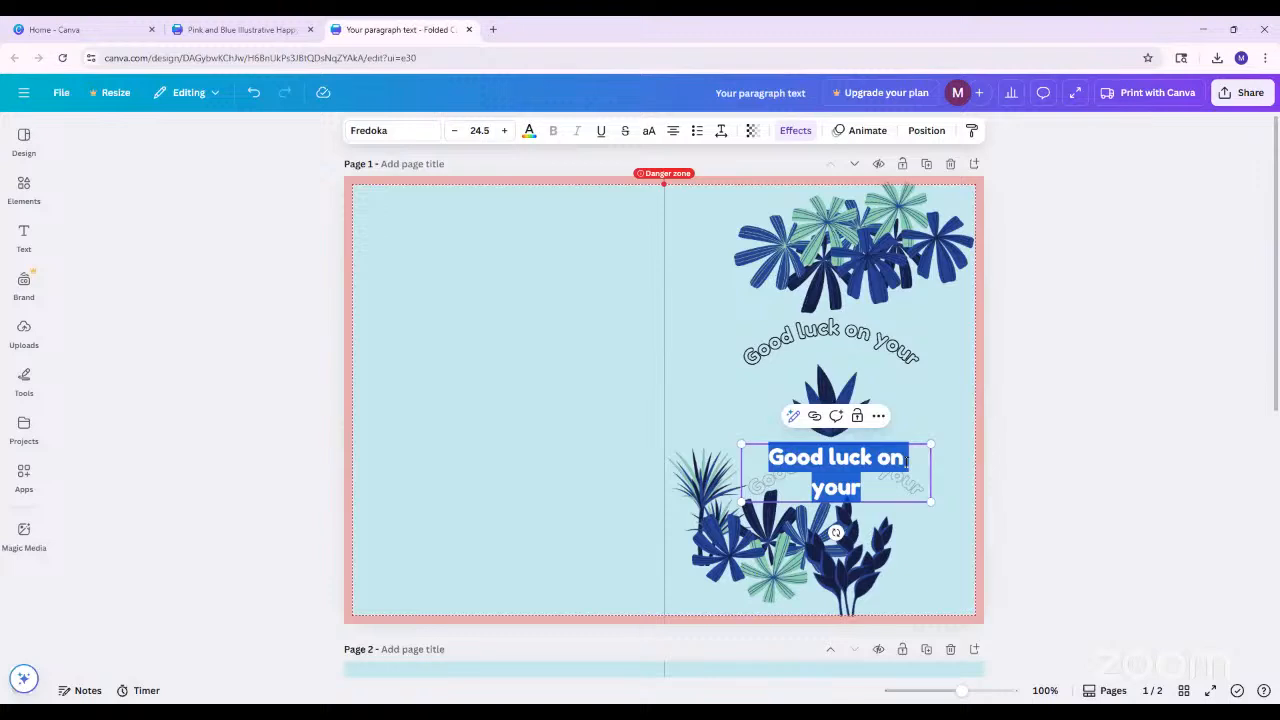
{"action": "type", "text": "next adventu"}
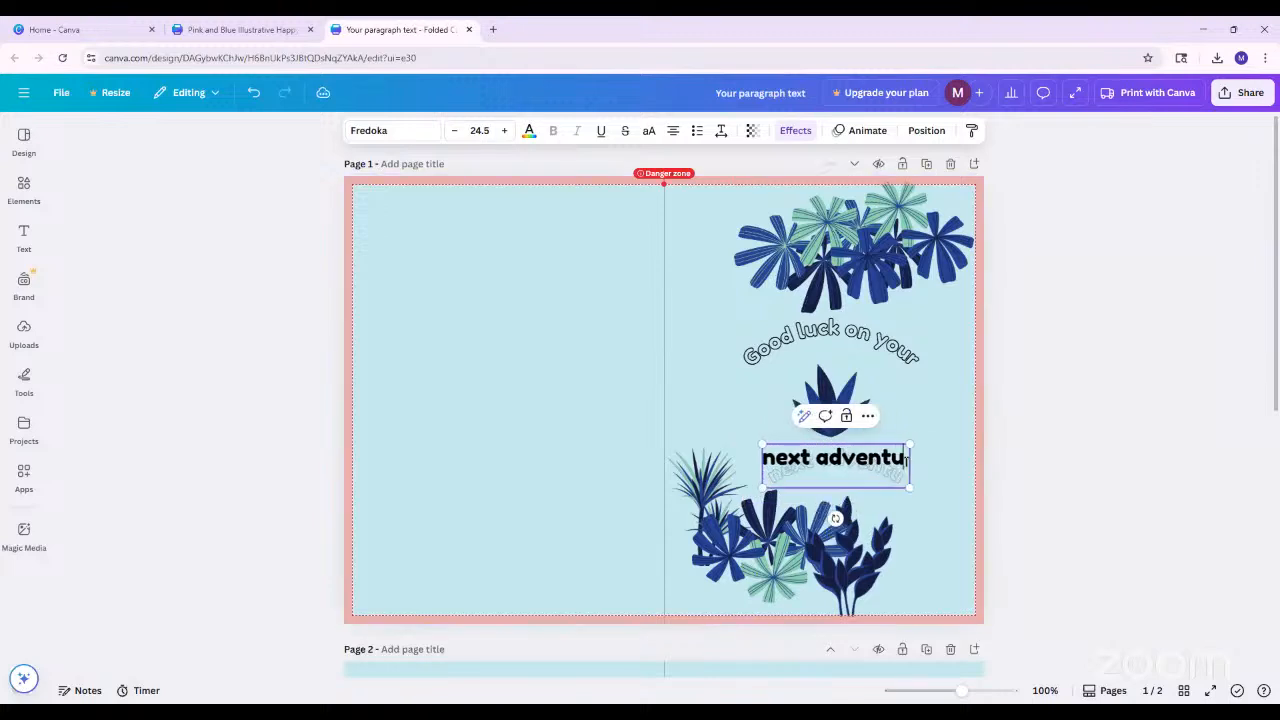
{"action": "type", "text": "re!"}
{"action": "left_click", "coordinate": [991, 457]}
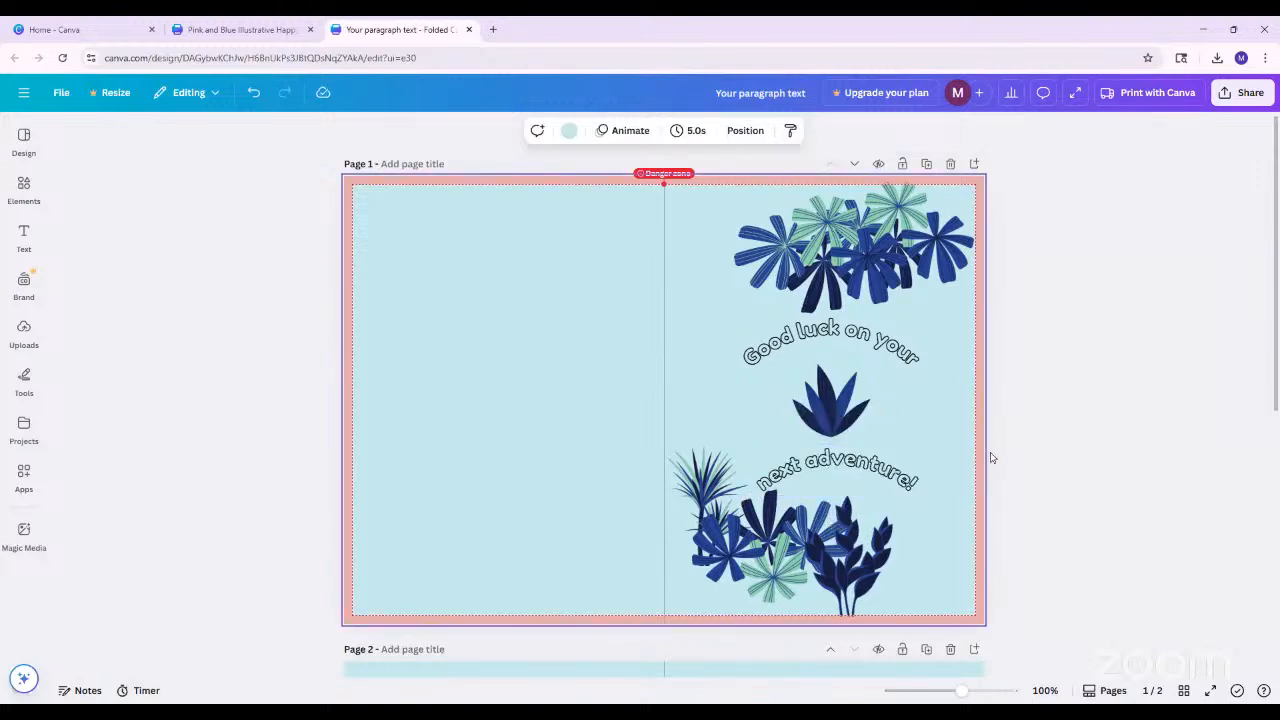
Bend the "next adventure!" text downward by setting its curve to -46
{"action": "left_click", "coordinate": [908, 476]}
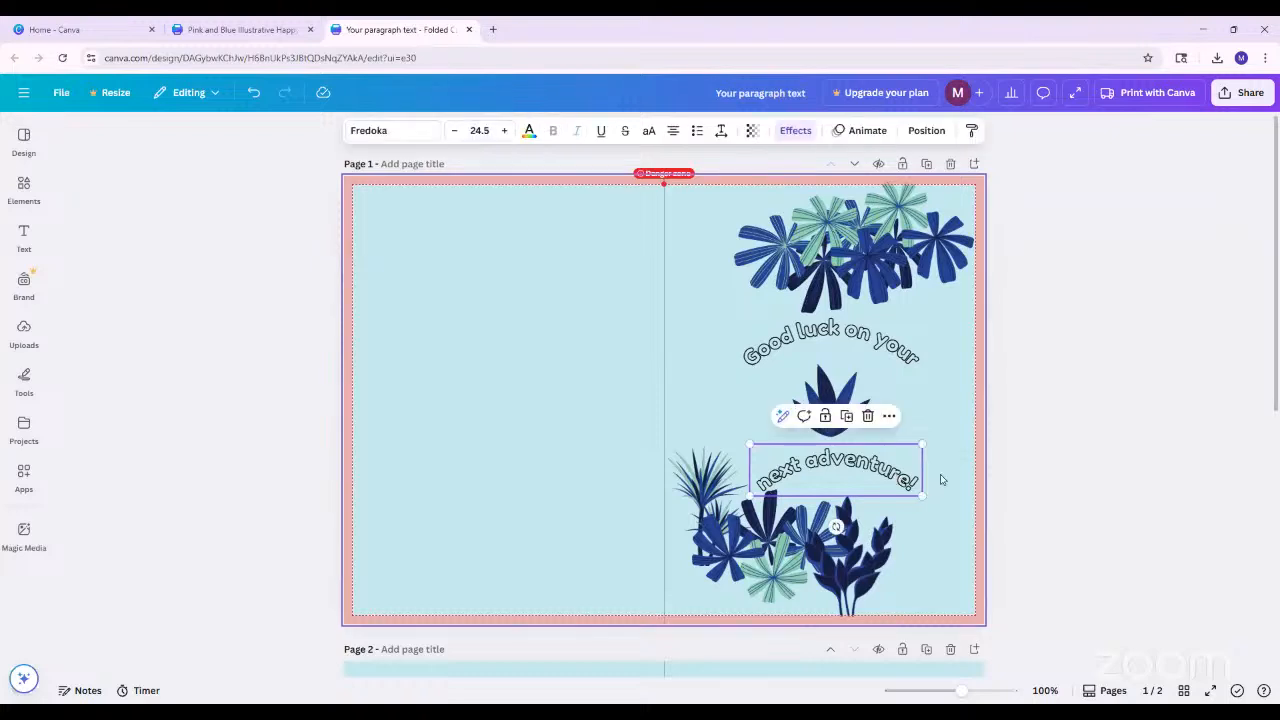
{"action": "left_click", "coordinate": [801, 135]}
{"action": "scroll", "coordinate": [237, 560], "scroll_direction": "down", "scroll_amount": 2}
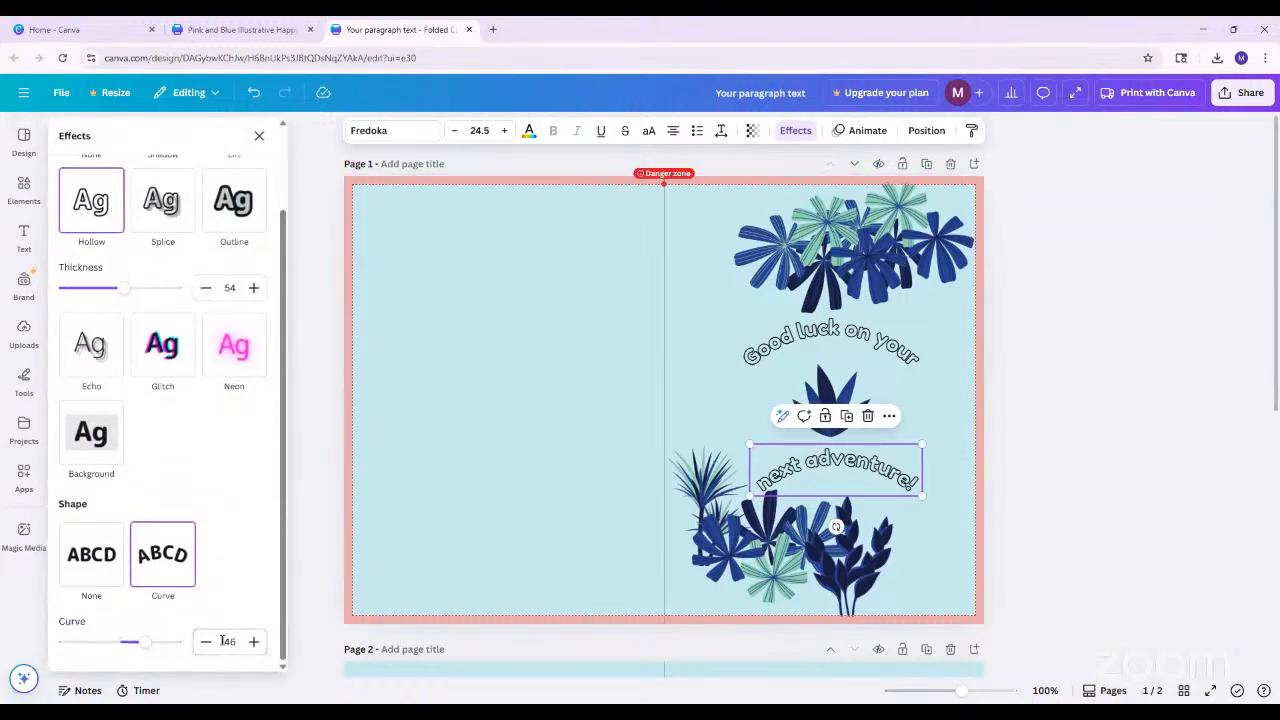
{"action": "left_click", "coordinate": [222, 641]}
{"action": "key", "text": "Left"}
{"action": "type", "text": "-"}
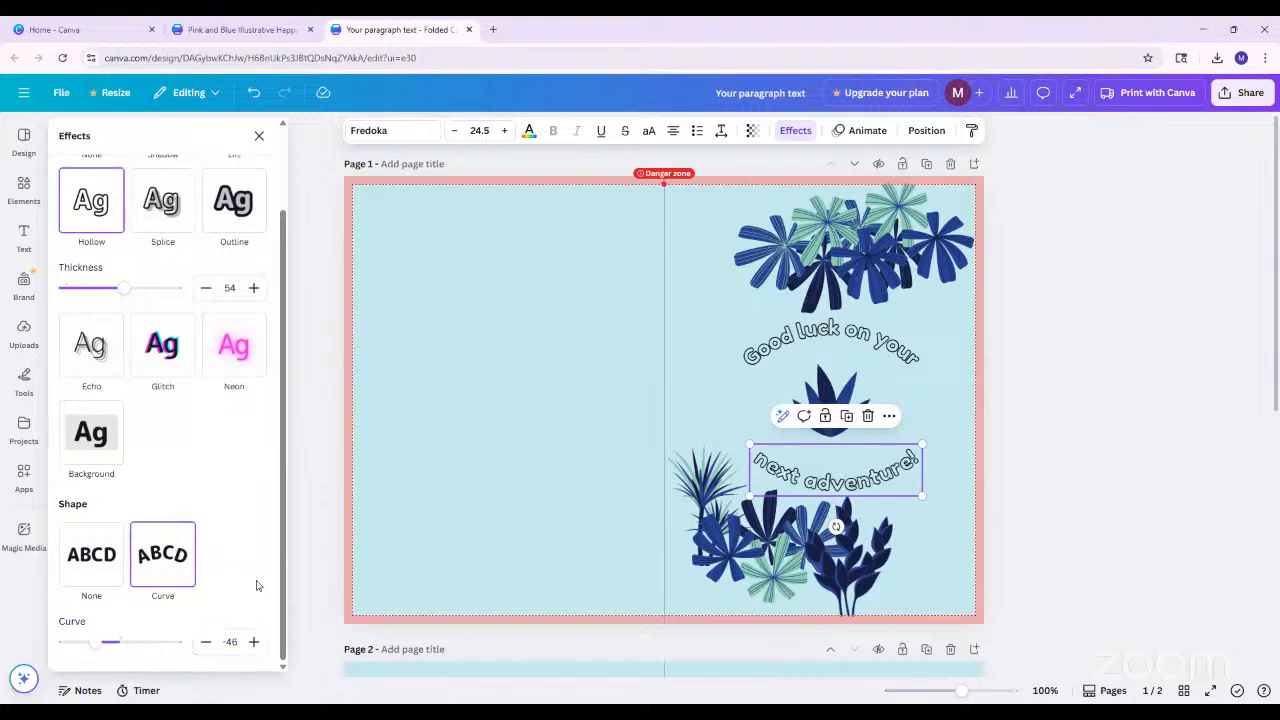
{"action": "left_click", "coordinate": [1031, 458]}
Centre the "next adventure!" text horizontally beneath the leaf plant on the cover
{"action": "left_click", "coordinate": [830, 453]}
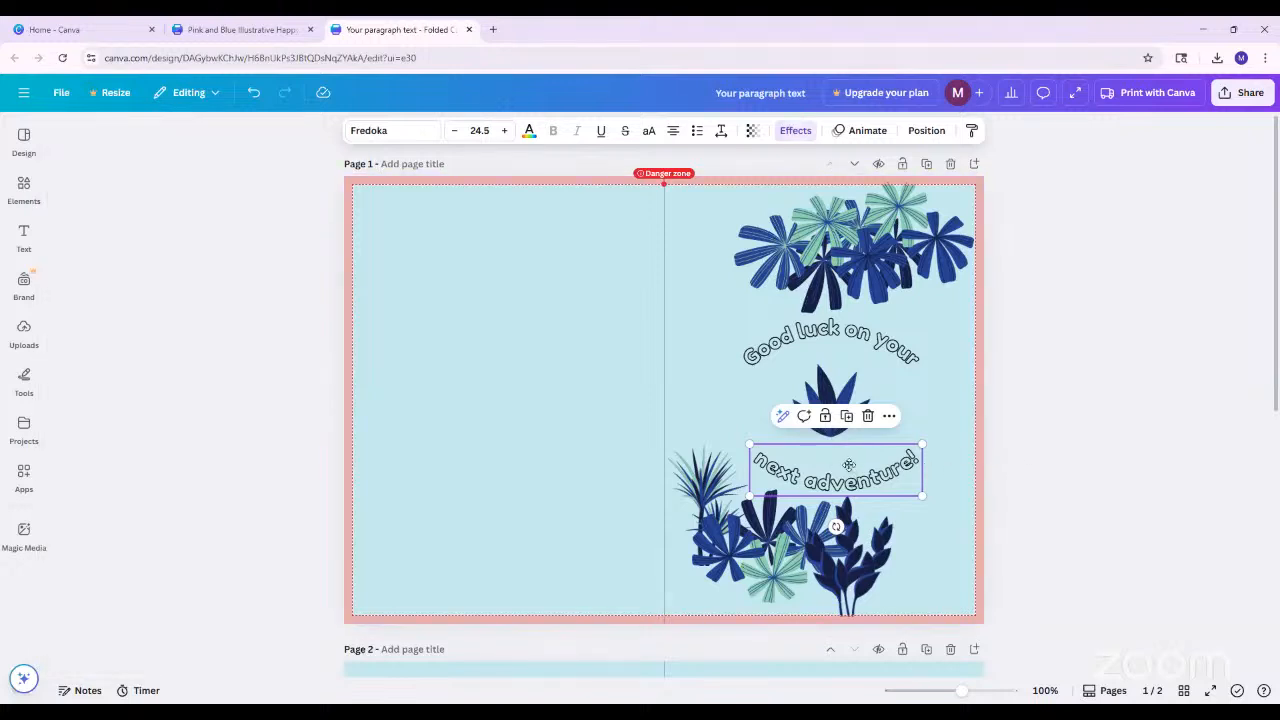
{"action": "left_click_drag", "start_coordinate": [848, 465], "coordinate": [844, 469]}
{"action": "left_click", "coordinate": [1028, 463]}
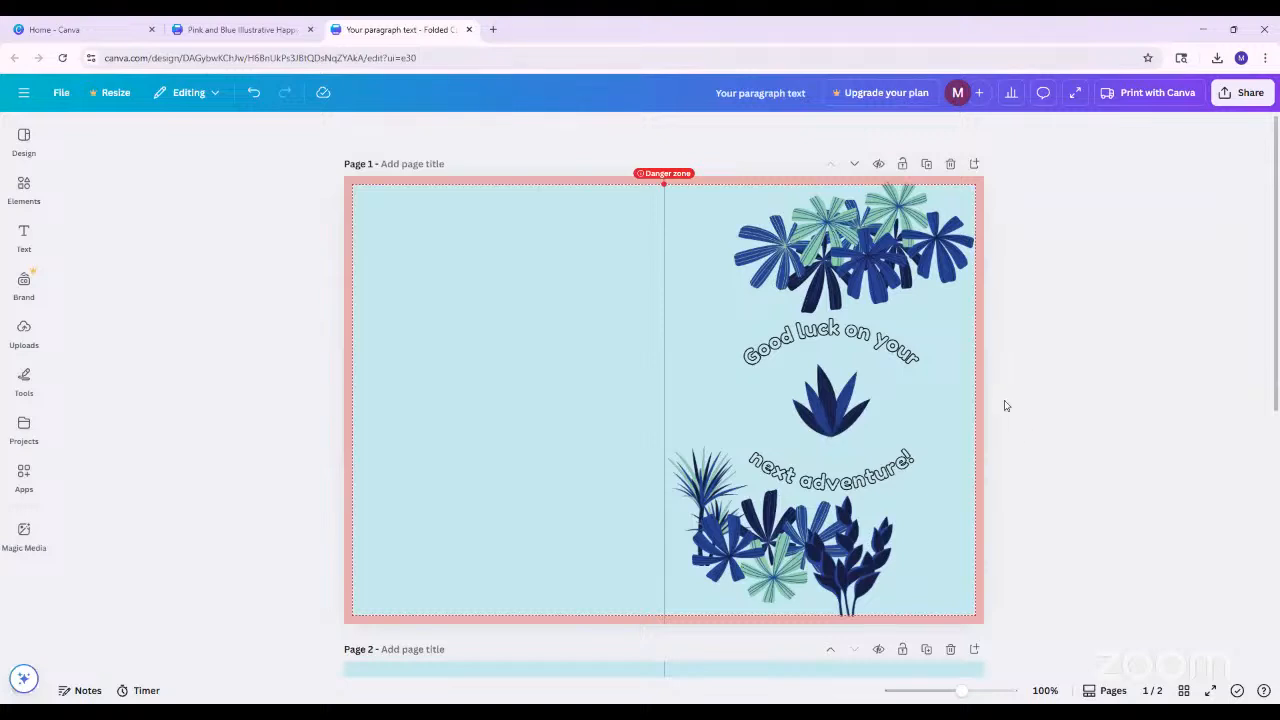
Move the "Good luck on your" text slightly down and the "next adventure!" text up, closer to the leaf plant between them
{"action": "scroll", "coordinate": [980, 505], "scroll_direction": "down", "scroll_amount": 3}
{"action": "scroll", "coordinate": [1032, 510], "scroll_direction": "up", "scroll_amount": 1}
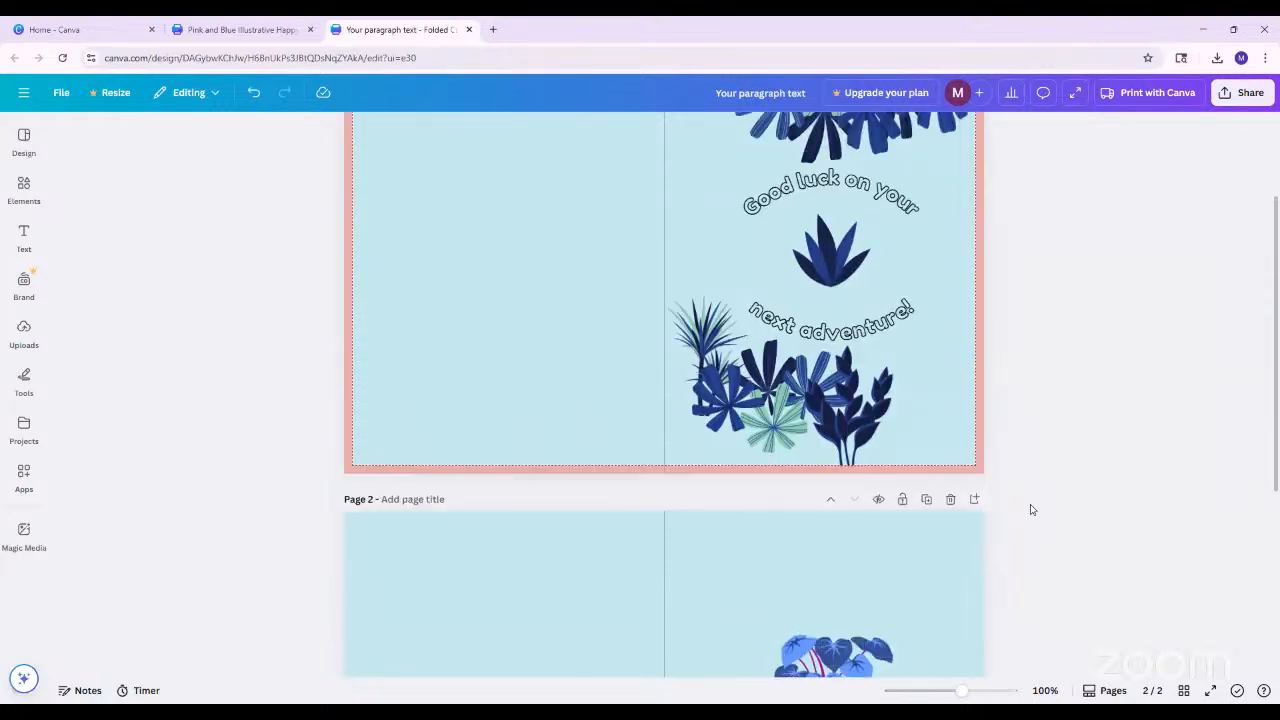
{"action": "scroll", "coordinate": [1032, 510], "scroll_direction": "up", "scroll_amount": 1}
{"action": "scroll", "coordinate": [1033, 511], "scroll_direction": "down", "scroll_amount": 4}
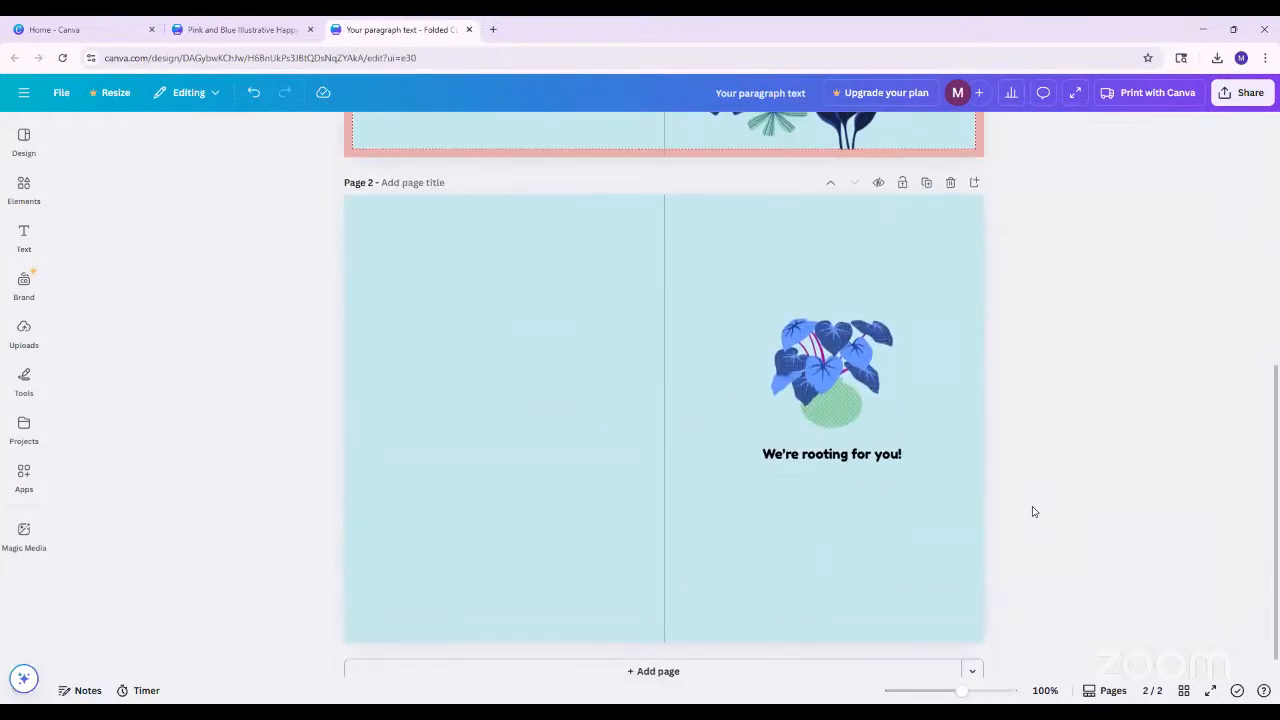
{"action": "scroll", "coordinate": [1034, 511], "scroll_direction": "up", "scroll_amount": 3}
{"action": "left_click", "coordinate": [893, 350]}
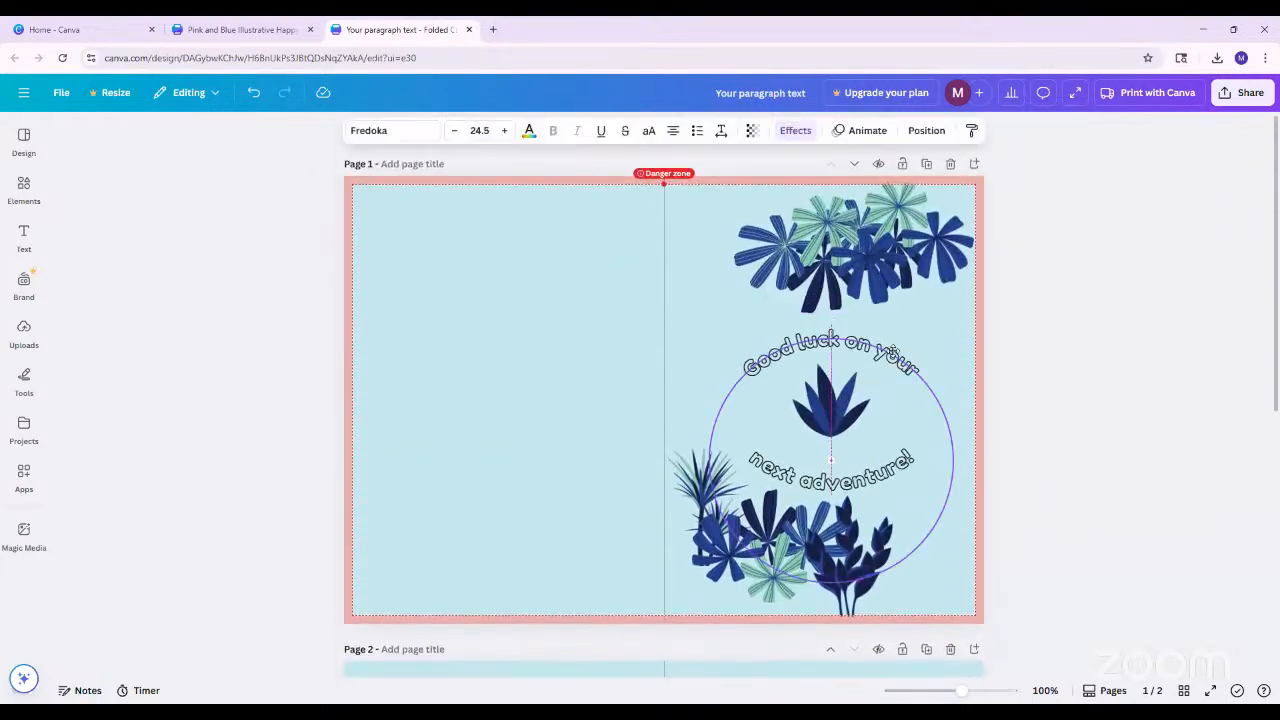
{"action": "left_click_drag", "start_coordinate": [893, 350], "coordinate": [893, 351]}
{"action": "left_click_drag", "start_coordinate": [916, 464], "coordinate": [916, 446]}
{"action": "left_click", "coordinate": [1100, 448]}
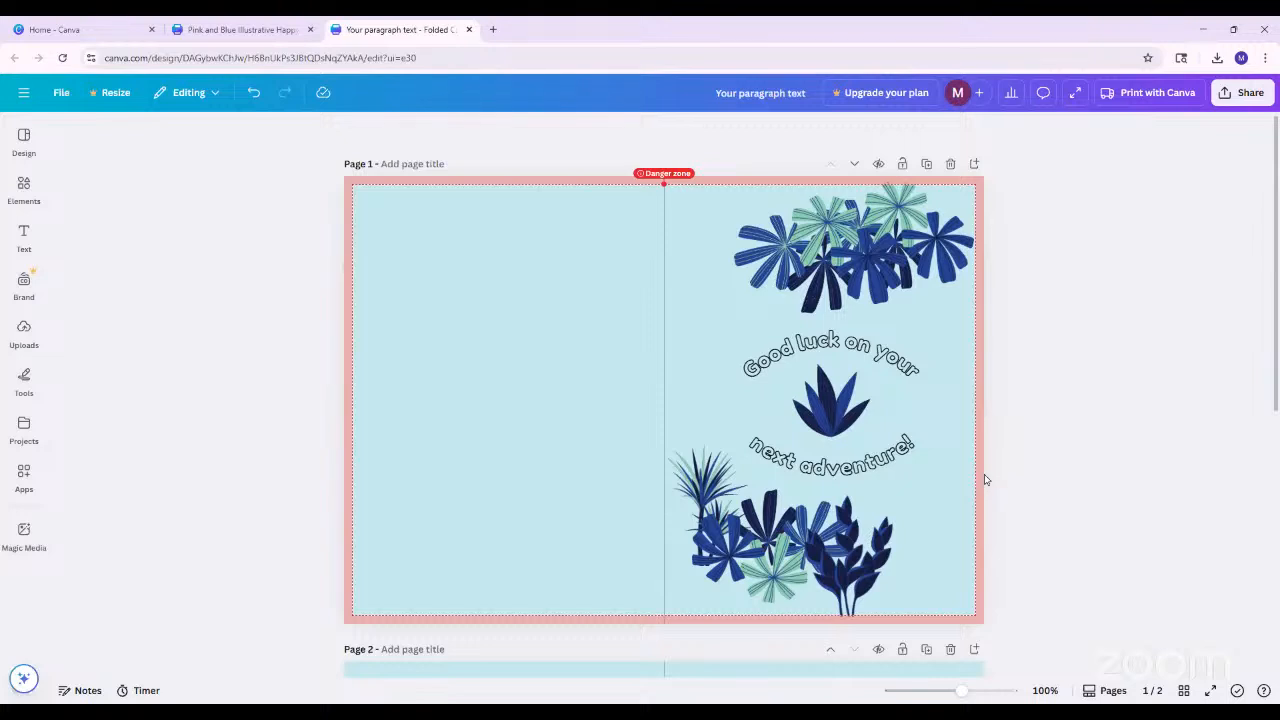
Show the sharing and download options of the card design and look over its pages
{"action": "left_click", "coordinate": [1237, 94]}
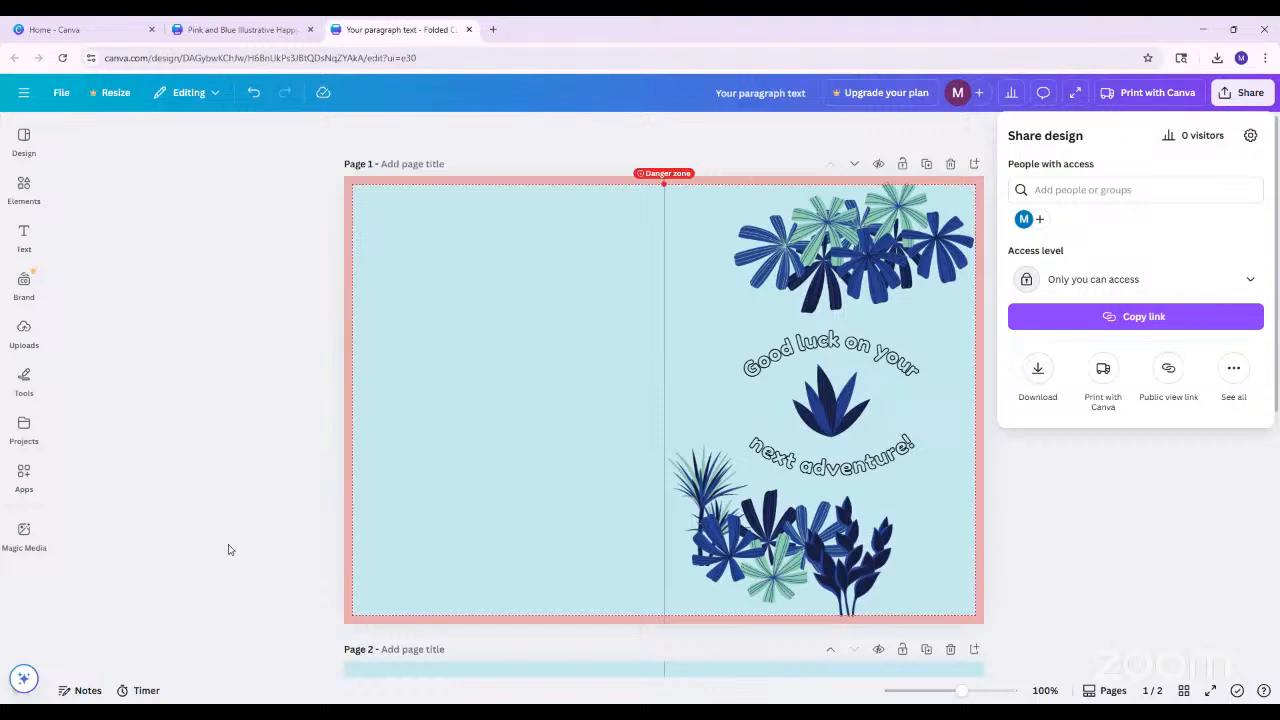
{"action": "left_click", "coordinate": [976, 581]}
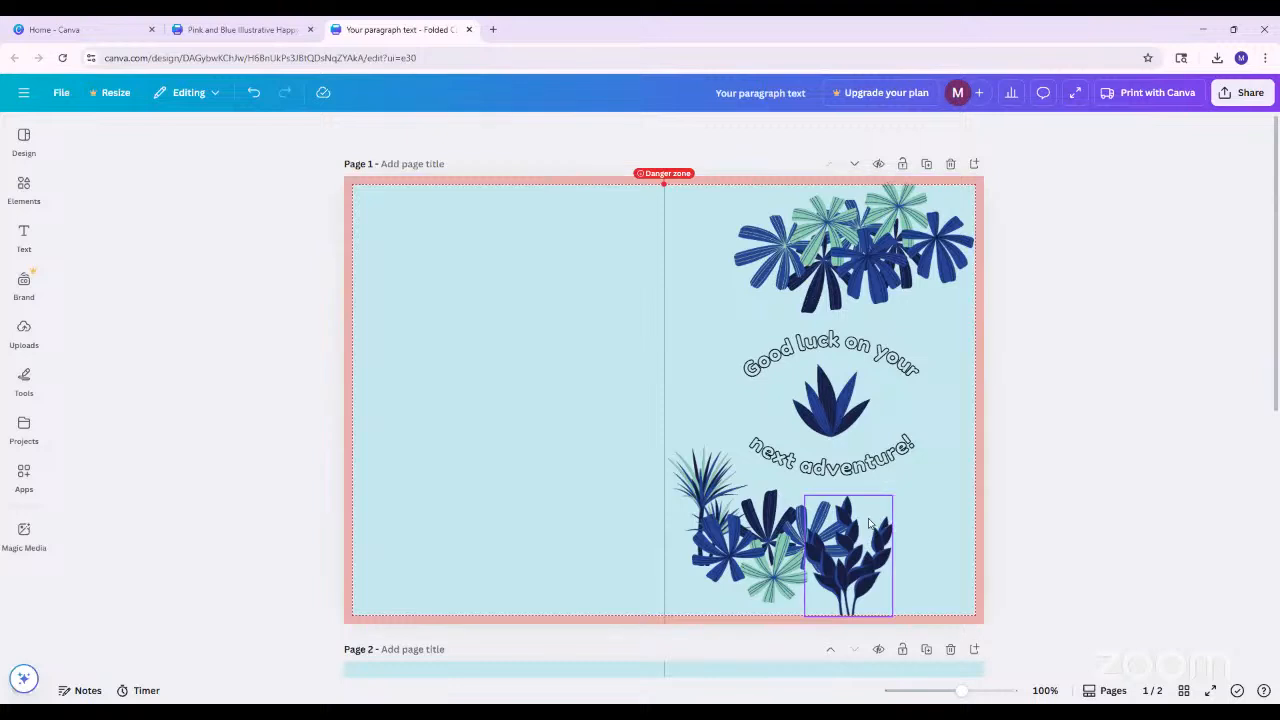
{"action": "scroll", "coordinate": [875, 517], "scroll_direction": "down", "scroll_amount": 5}
{"action": "scroll", "coordinate": [1040, 535], "scroll_direction": "up", "scroll_amount": 5}
Open Canva's Design School from the account's help and resources
{"action": "left_click", "coordinate": [30, 100]}
{"action": "left_click", "coordinate": [30, 101]}
{"action": "left_click", "coordinate": [23, 92]}
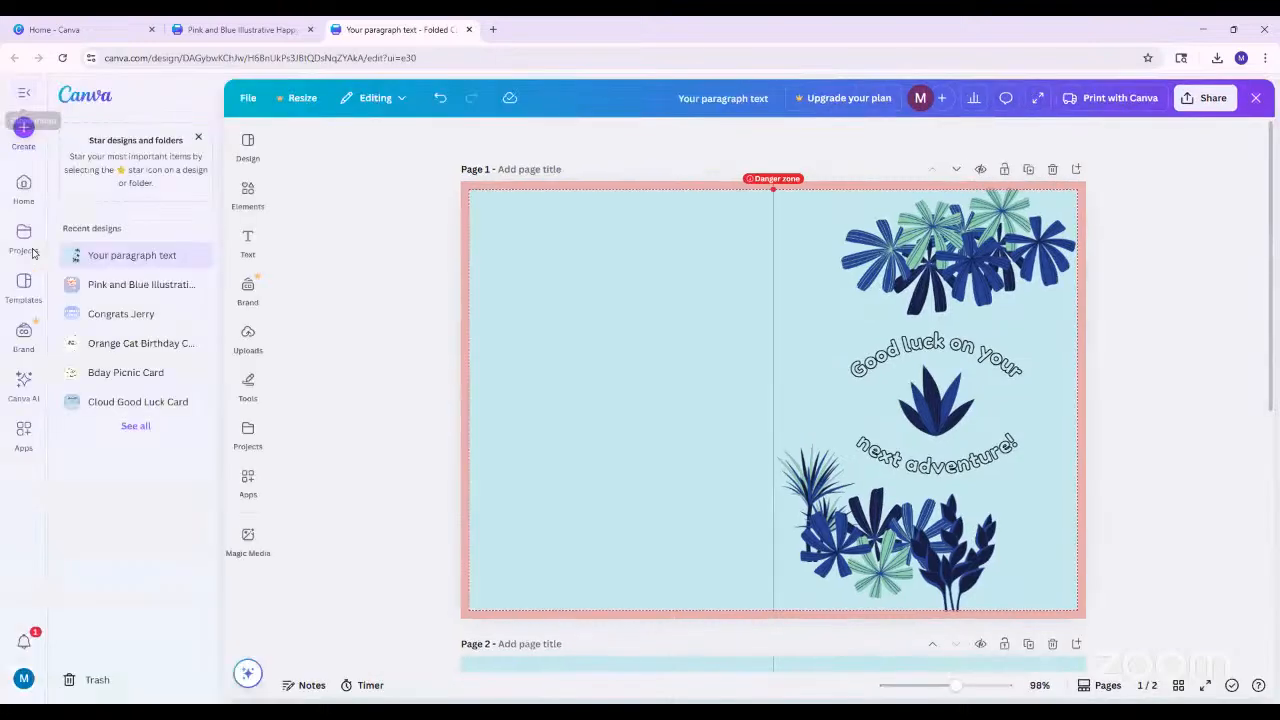
{"action": "left_click", "coordinate": [24, 679]}
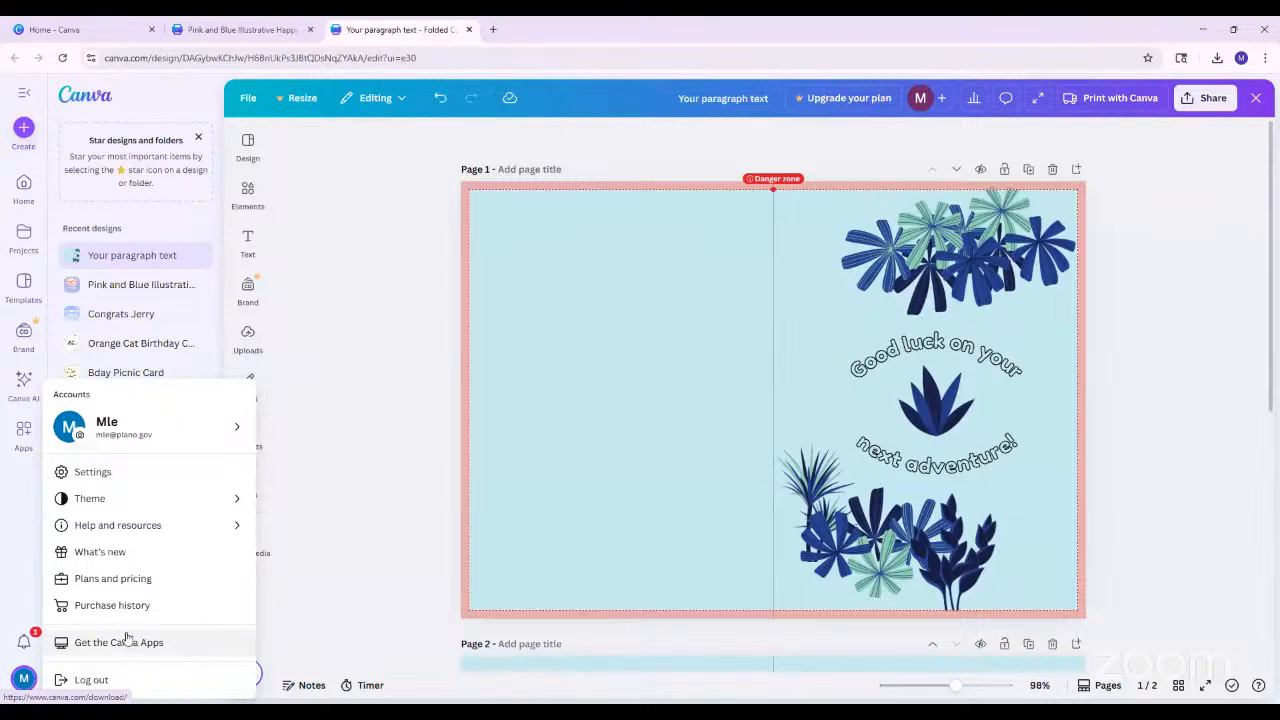
{"action": "mouse_move", "coordinate": [157, 529]}
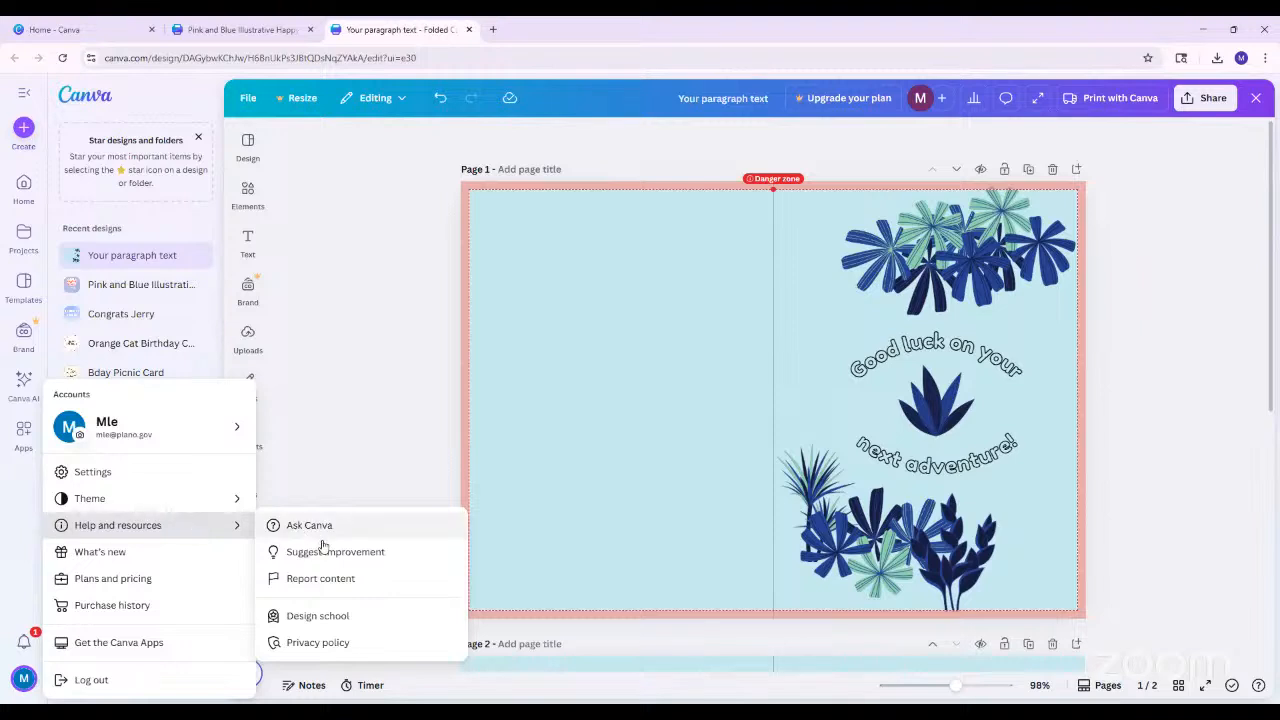
{"action": "left_click", "coordinate": [312, 619]}
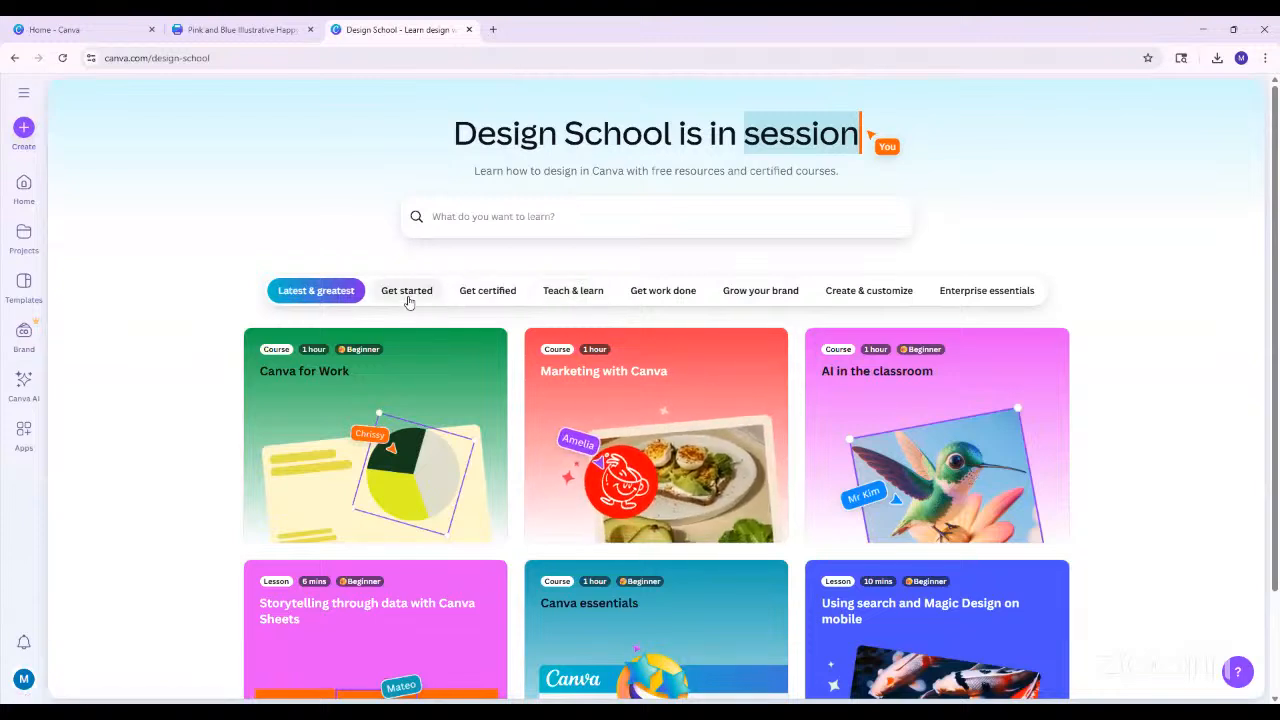
Browse the Design School courses under Latest & greatest, Get started and Grow your brand
{"action": "scroll", "coordinate": [220, 471], "scroll_direction": "down", "scroll_amount": 1}
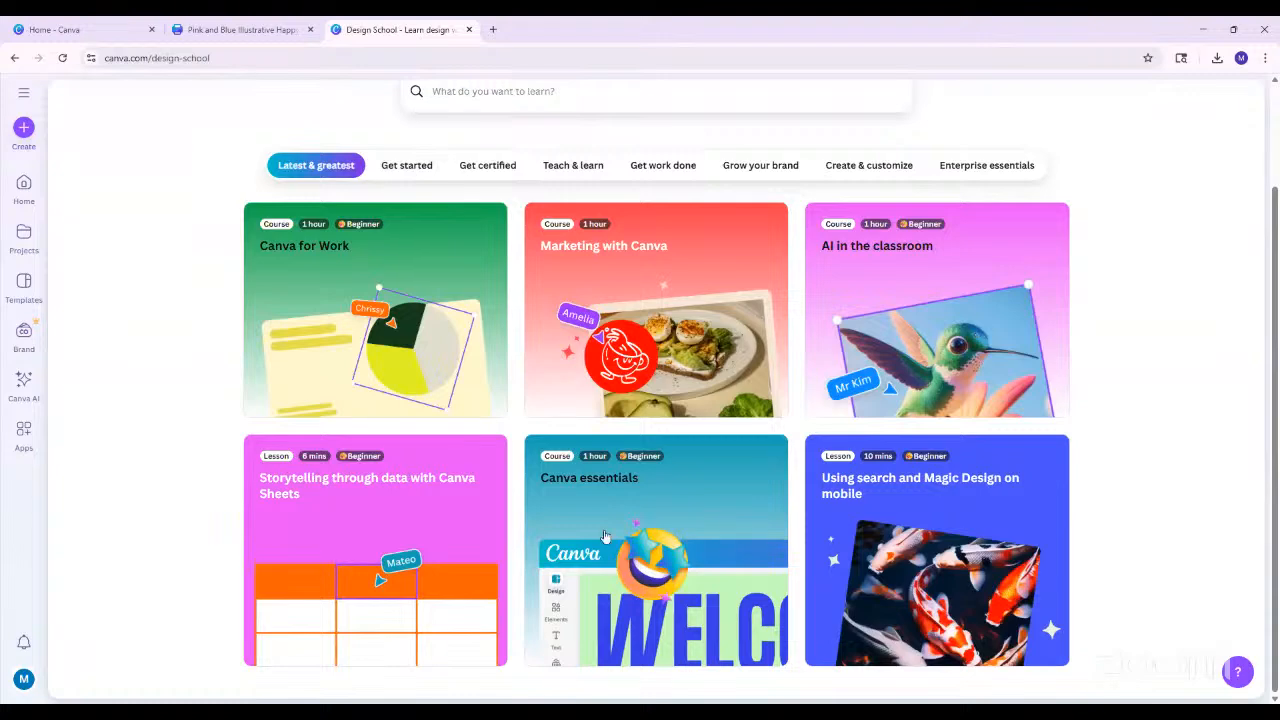
{"action": "scroll", "coordinate": [632, 484], "scroll_direction": "up", "scroll_amount": 1}
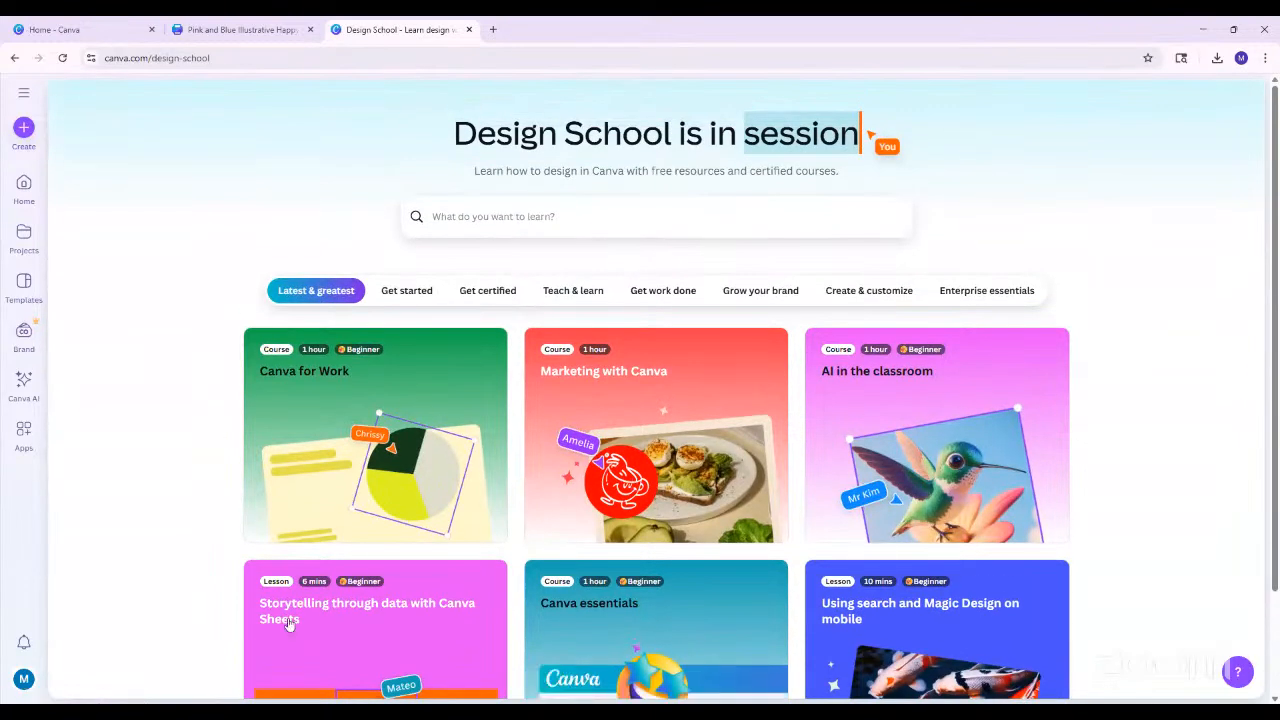
{"action": "left_click", "coordinate": [418, 291]}
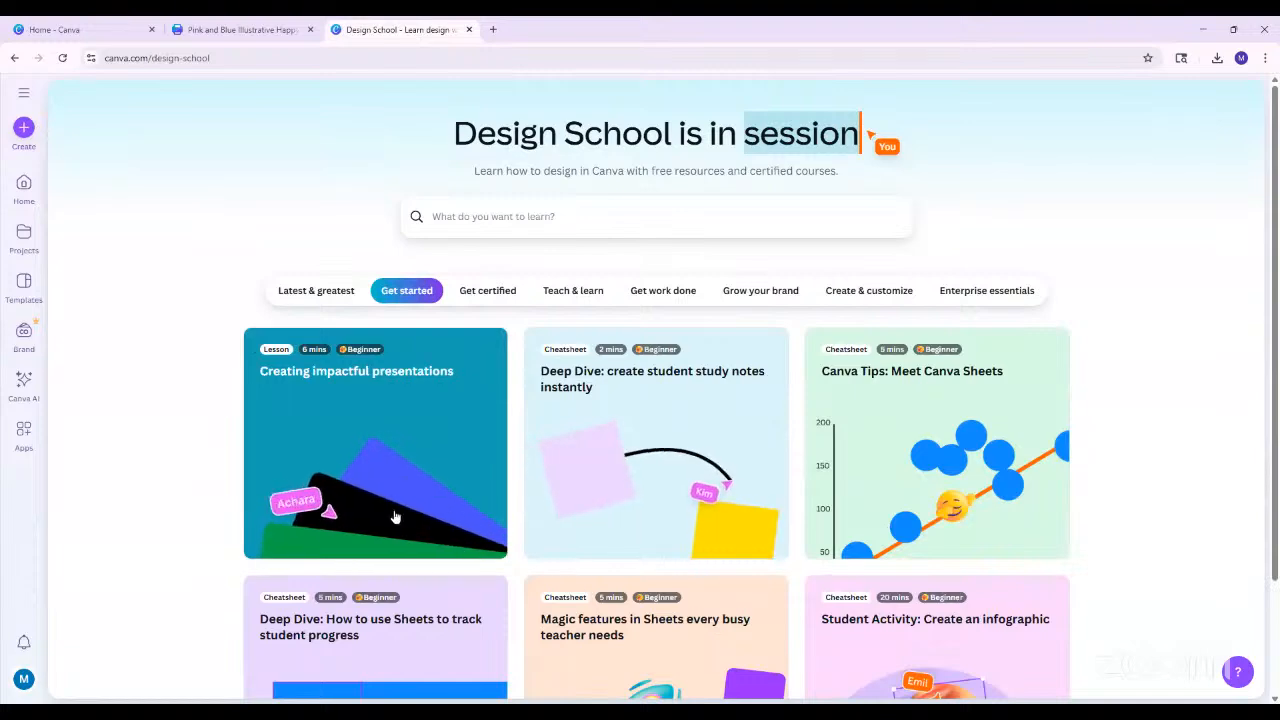
{"action": "scroll", "coordinate": [767, 597], "scroll_direction": "down", "scroll_amount": 2}
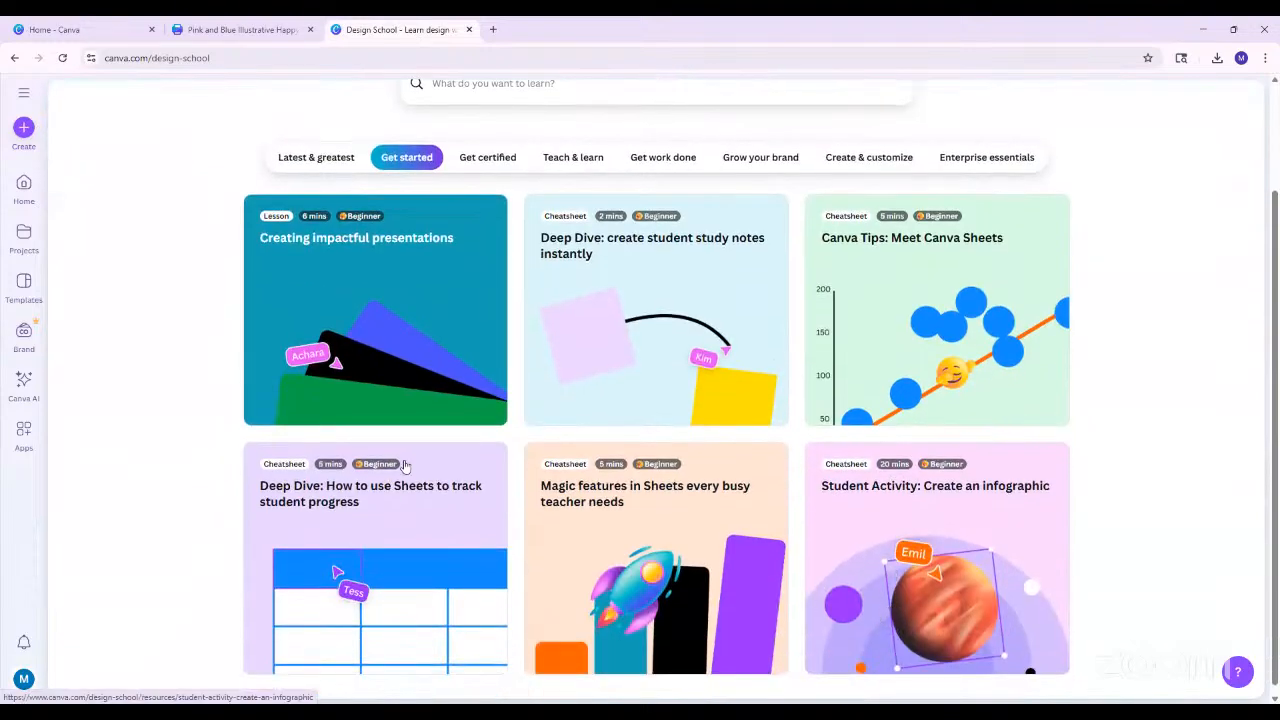
{"action": "scroll", "coordinate": [600, 251], "scroll_direction": "up", "scroll_amount": 2}
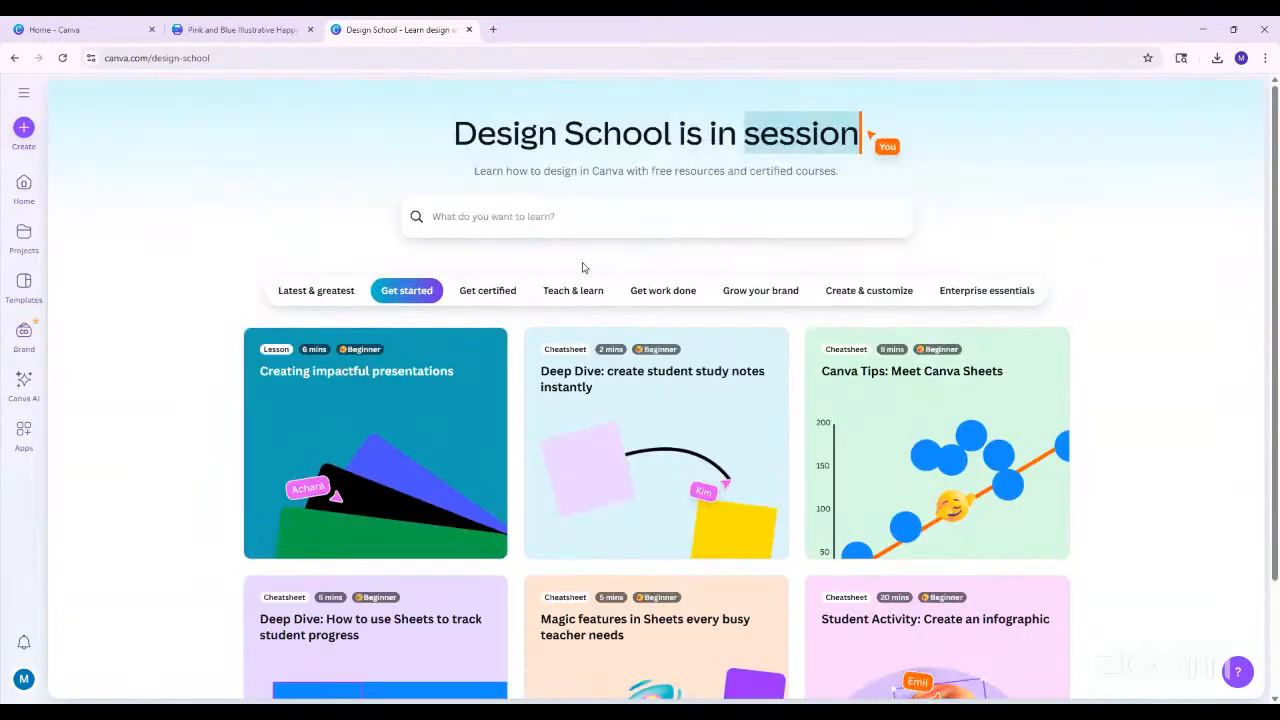
{"action": "left_click", "coordinate": [736, 293]}
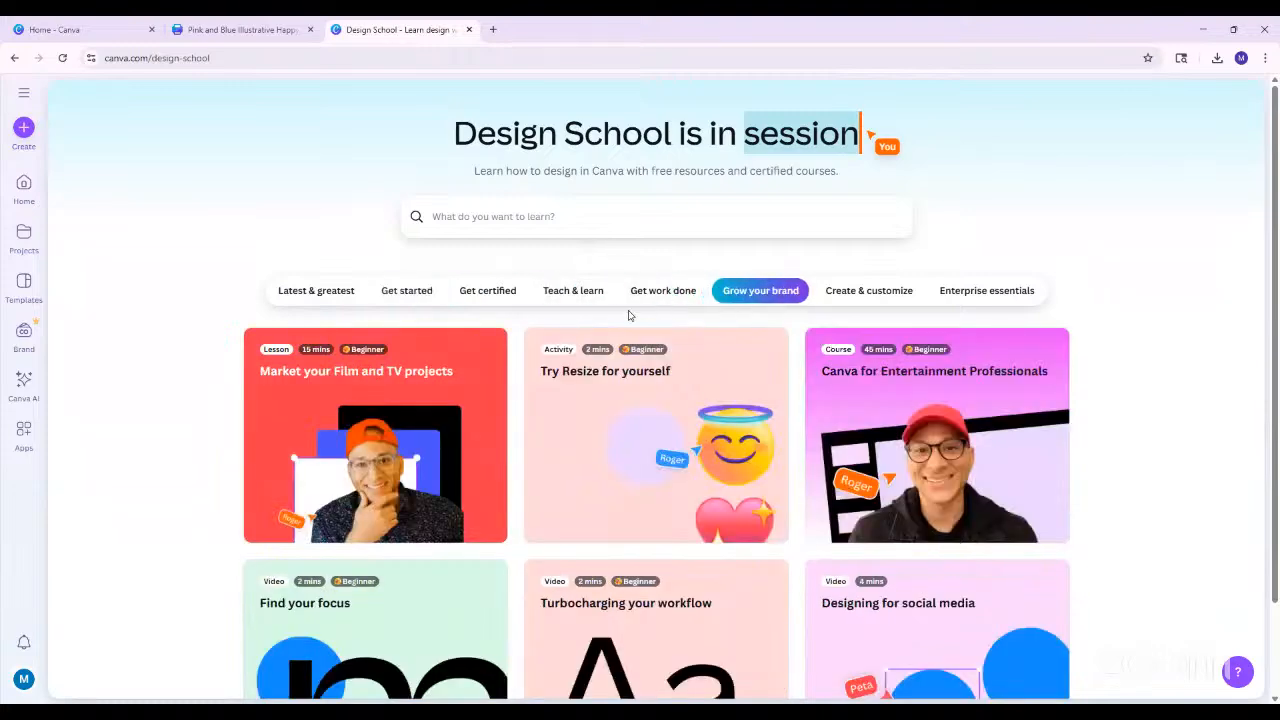
{"action": "scroll", "coordinate": [165, 506], "scroll_direction": "down", "scroll_amount": 2}
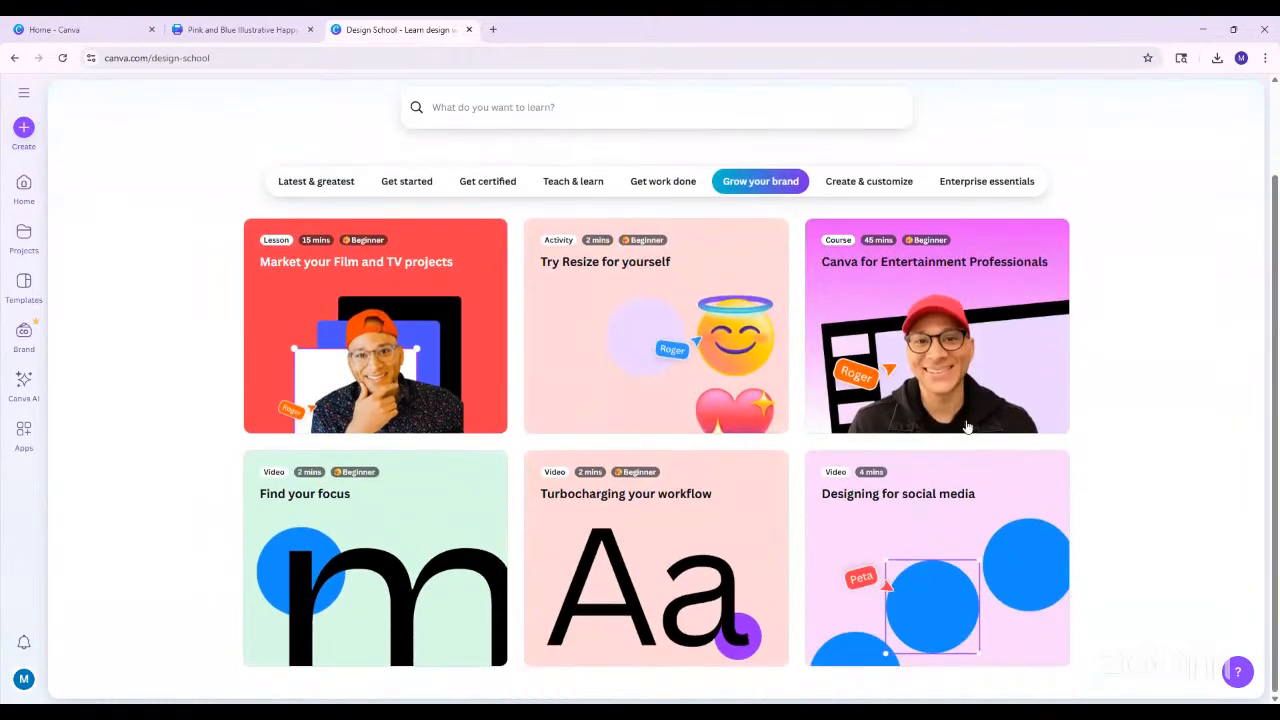
{"action": "scroll", "coordinate": [565, 500], "scroll_direction": "up", "scroll_amount": 2}
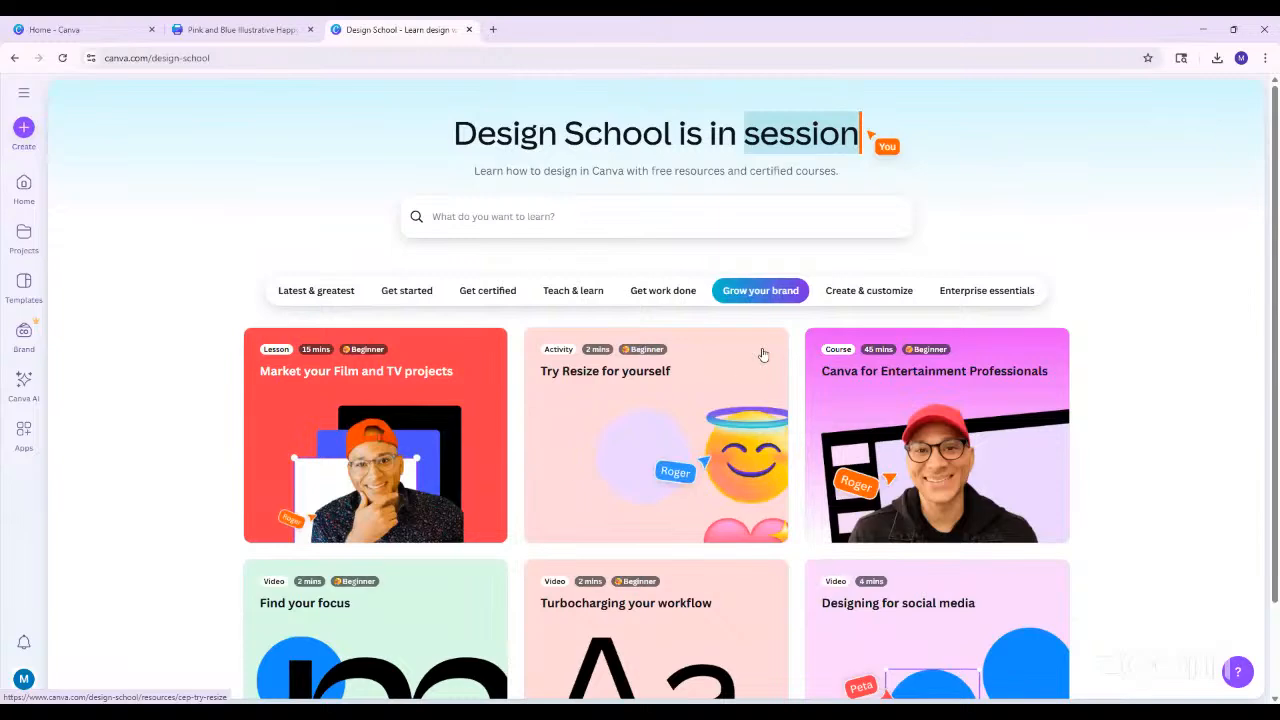
Look through the Teach & learn, Get work done and Create & customize lessons, ending back on Latest & greatest
{"action": "left_click", "coordinate": [580, 294]}
{"action": "scroll", "coordinate": [211, 563], "scroll_direction": "down", "scroll_amount": 2}
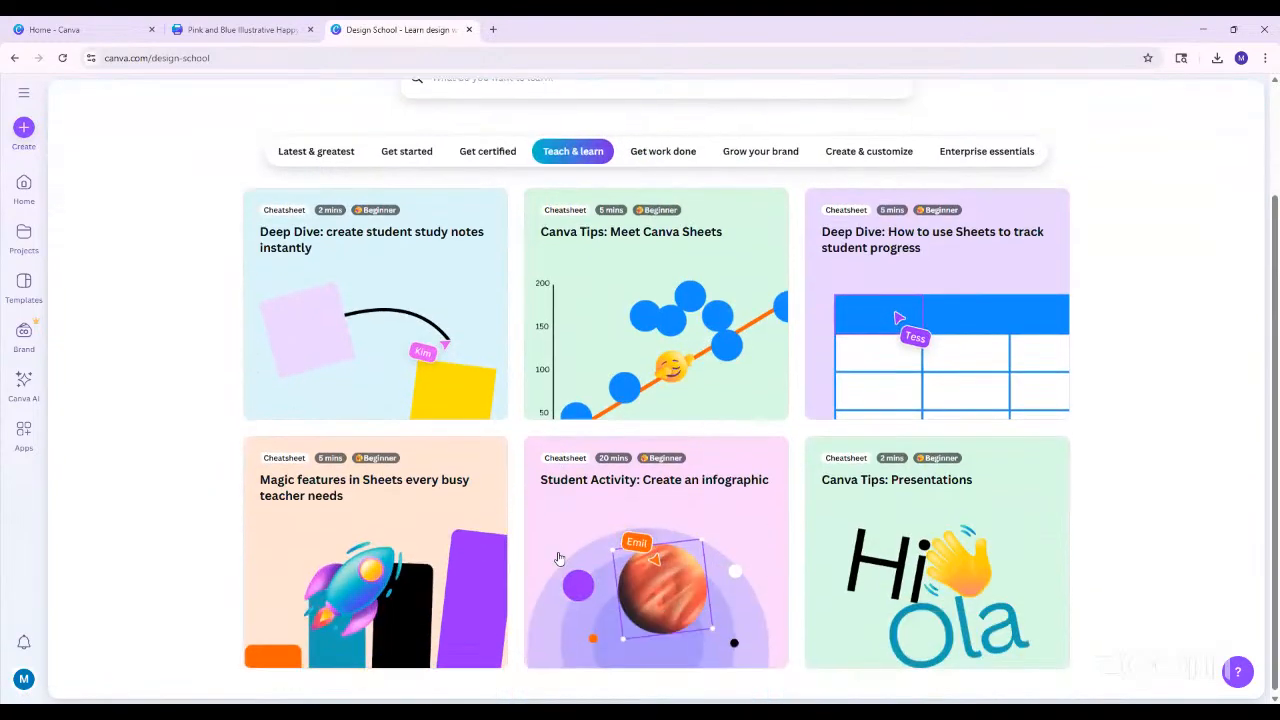
{"action": "scroll", "coordinate": [660, 296], "scroll_direction": "up", "scroll_amount": 2}
{"action": "left_click", "coordinate": [660, 291]}
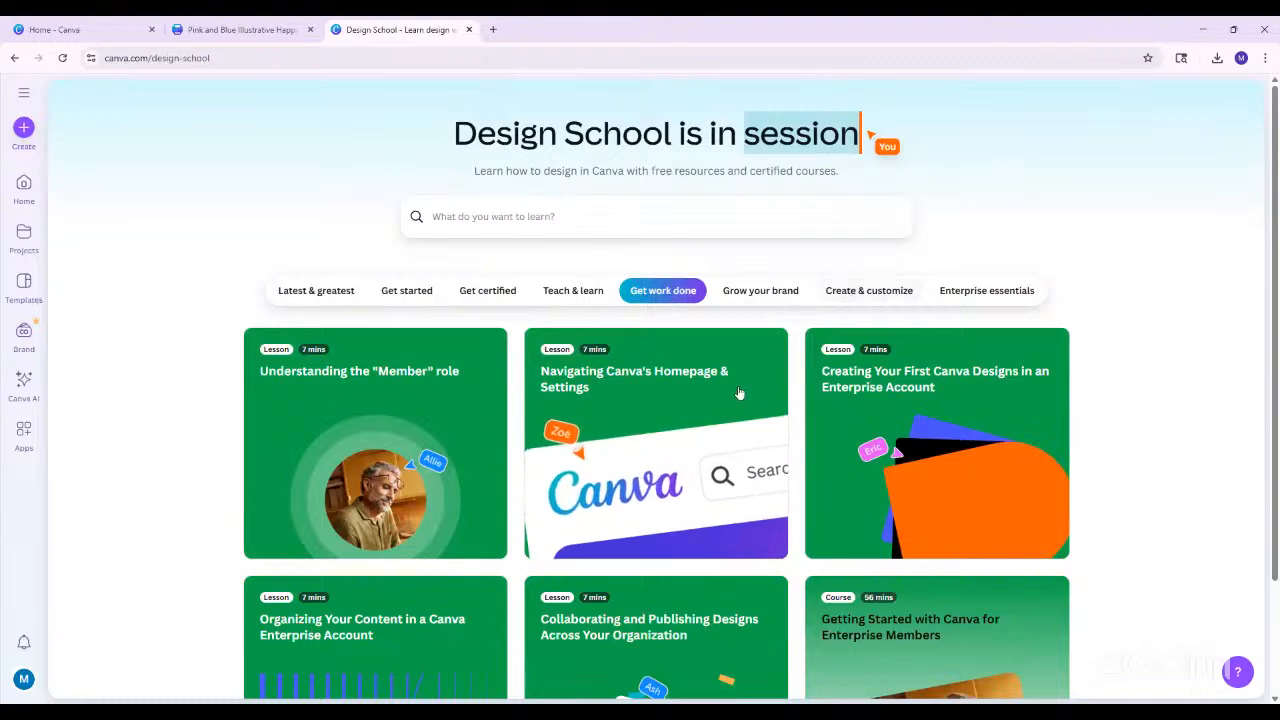
{"action": "scroll", "coordinate": [757, 390], "scroll_direction": "down", "scroll_amount": 1}
{"action": "scroll", "coordinate": [757, 390], "scroll_direction": "up", "scroll_amount": 1}
{"action": "left_click", "coordinate": [843, 290]}
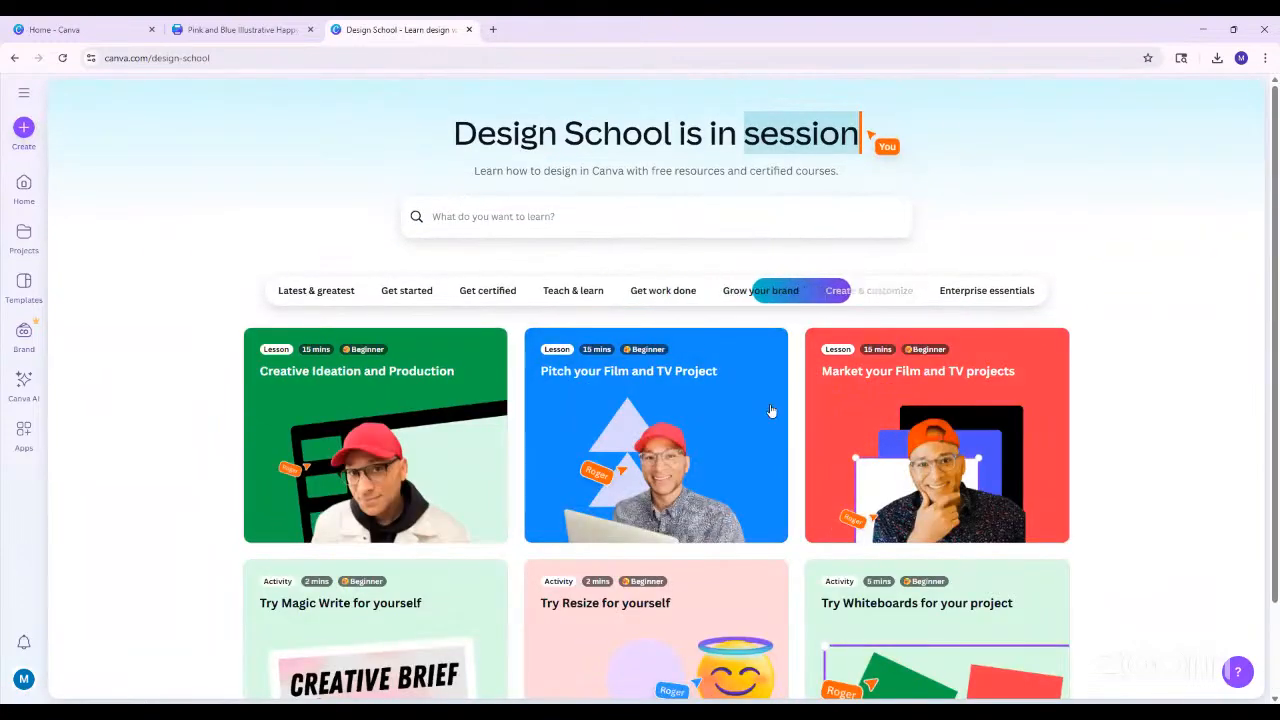
{"action": "scroll", "coordinate": [759, 419], "scroll_direction": "down", "scroll_amount": 1}
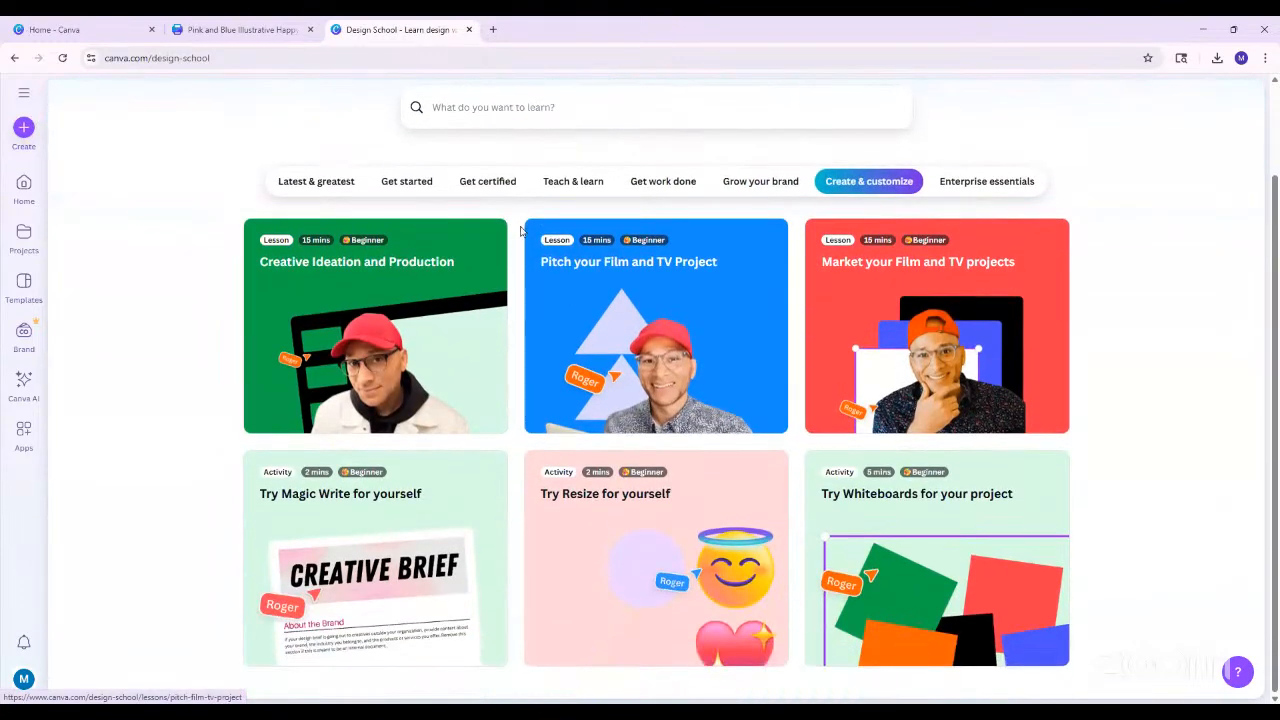
{"action": "left_click", "coordinate": [308, 186]}
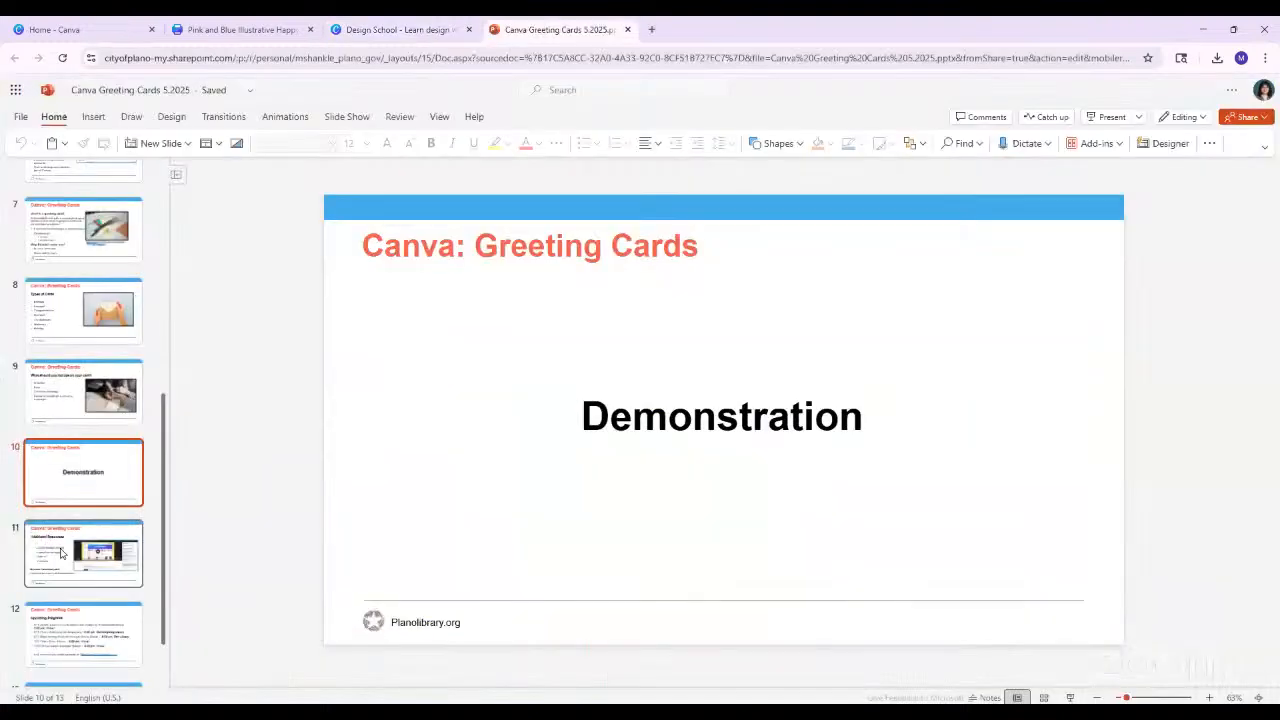
Switch to the PowerPoint deck "Canva Greeting Cards 5.2025" and present it, advancing to the Additional Resources slide
{"action": "left_click", "coordinate": [84, 555]}
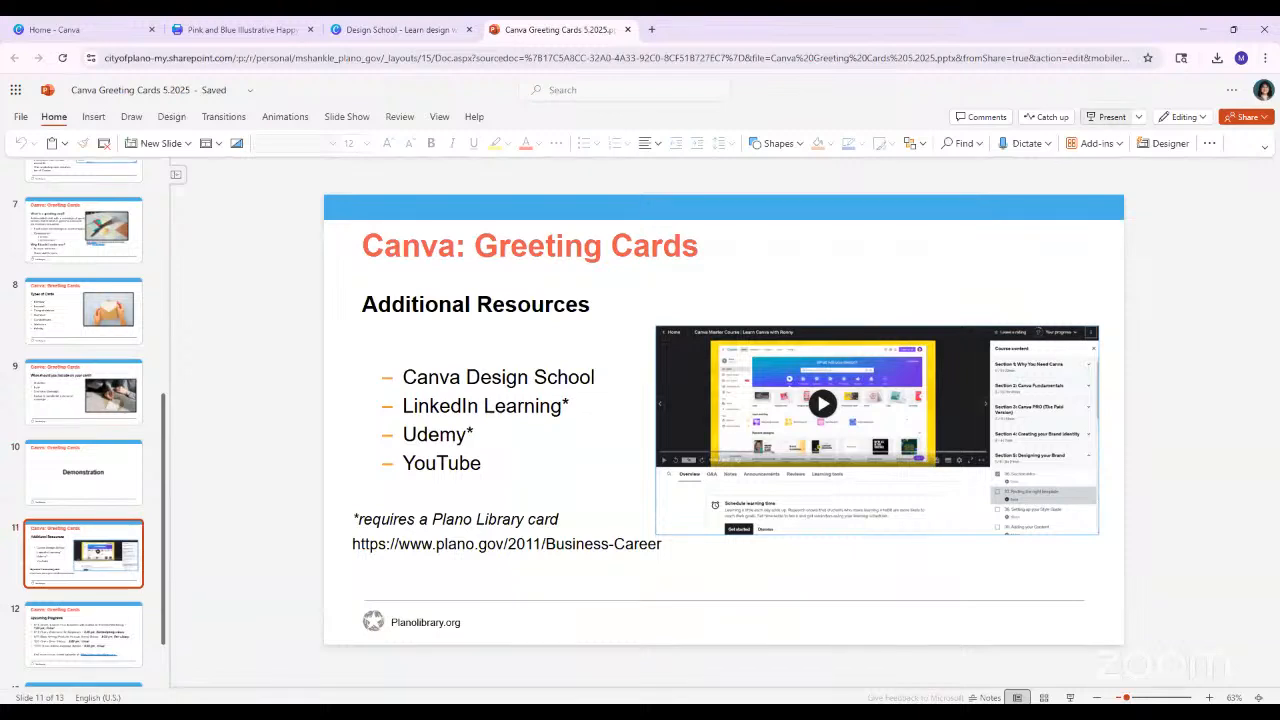
{"action": "left_click", "coordinate": [81, 705]}
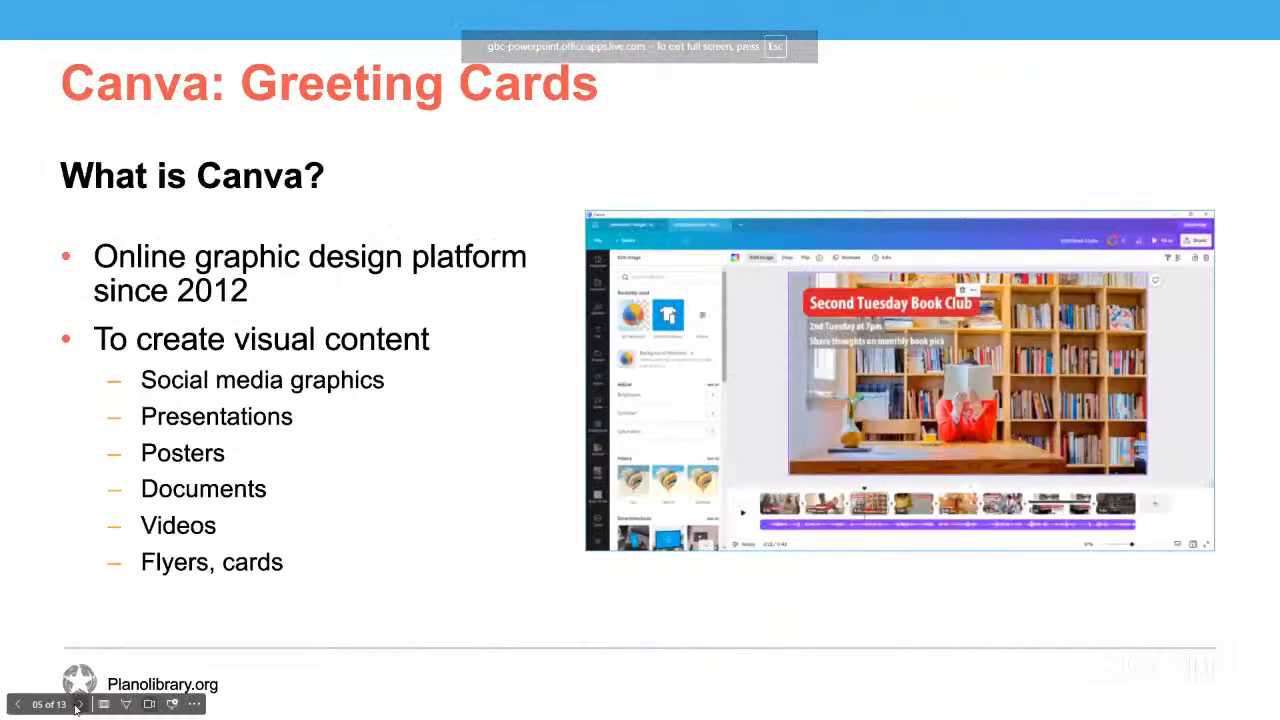
{"action": "left_click", "coordinate": [81, 705]}
{"action": "left_click", "coordinate": [81, 705]}
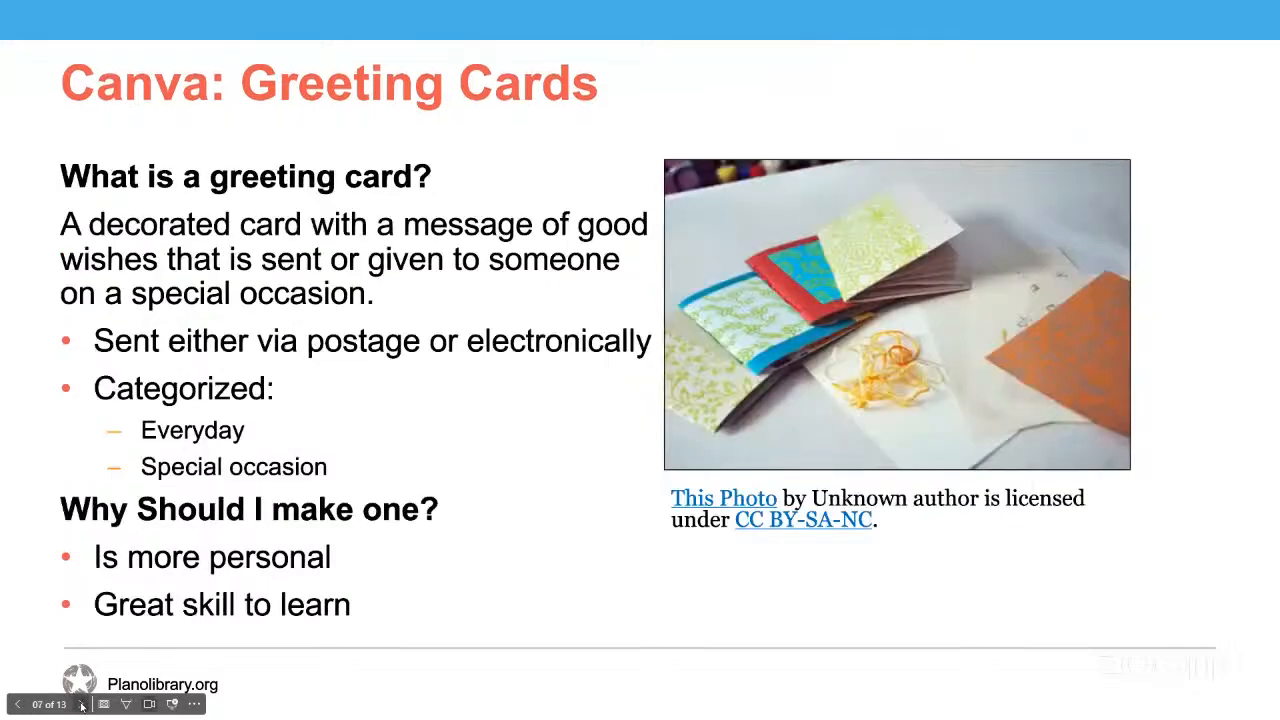
{"action": "left_click", "coordinate": [81, 705]}
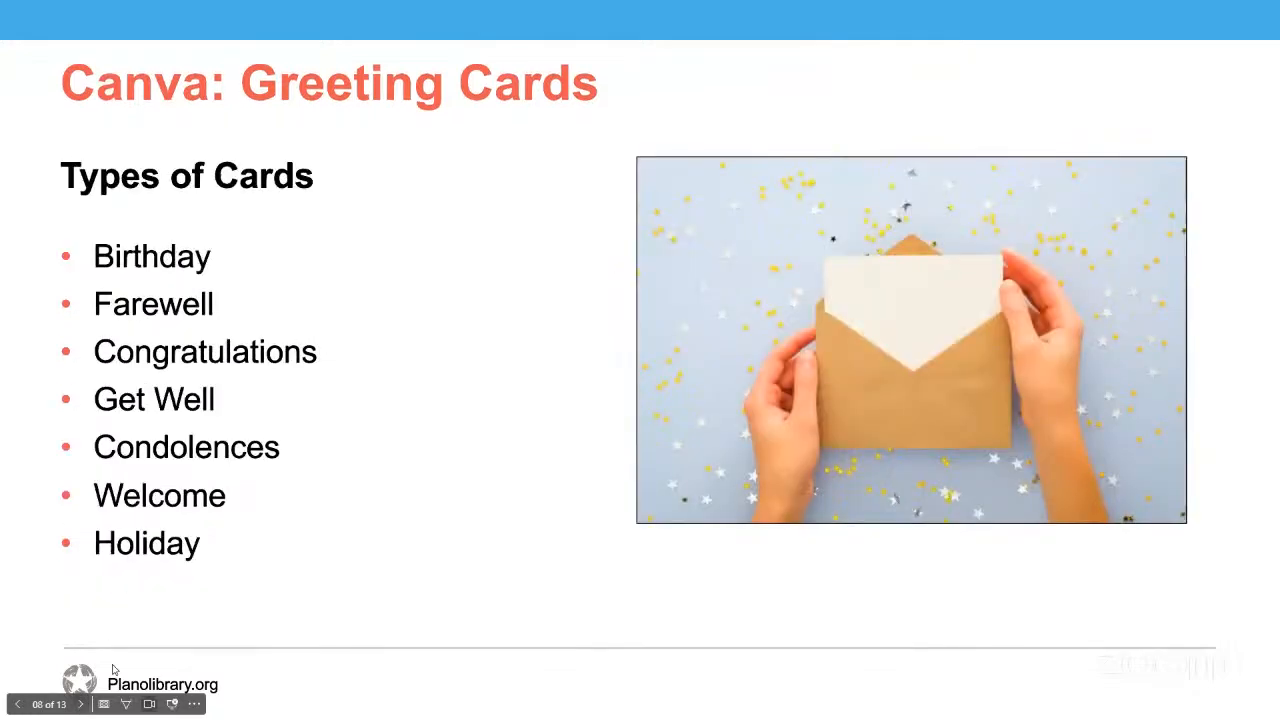
{"action": "key", "text": "Right"}
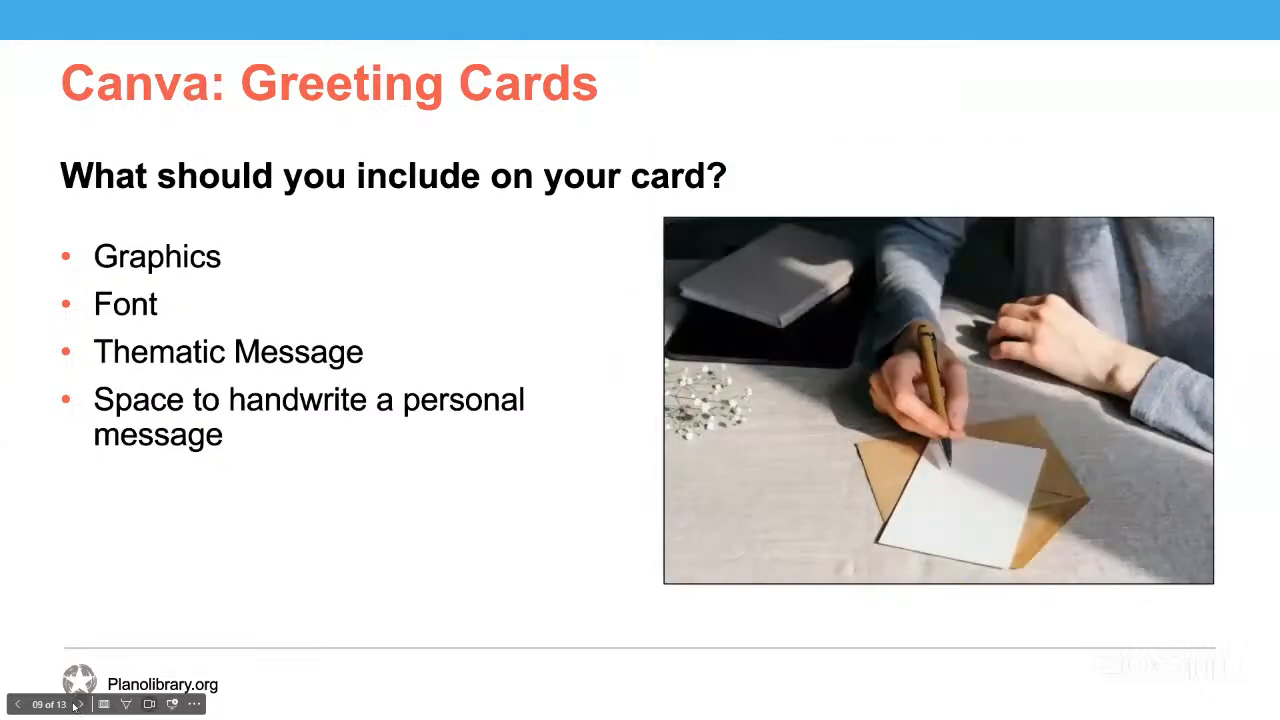
{"action": "left_click", "coordinate": [82, 705]}
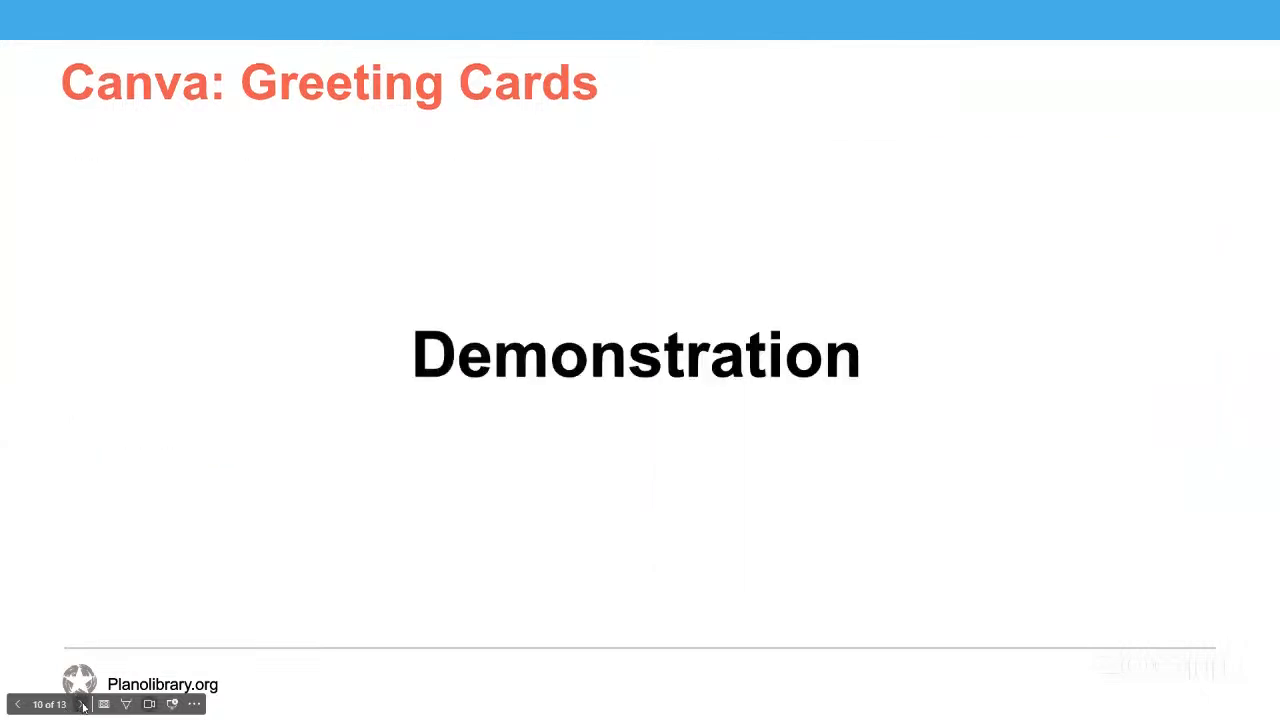
{"action": "left_click", "coordinate": [83, 705]}
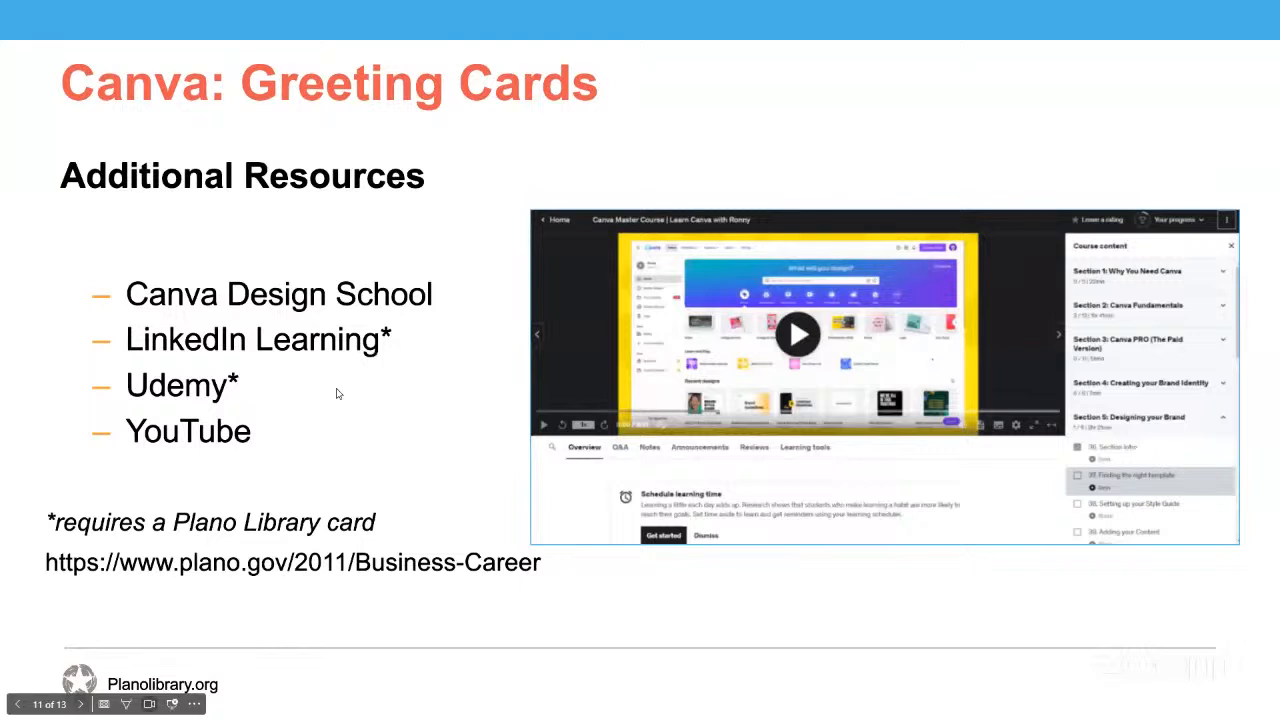